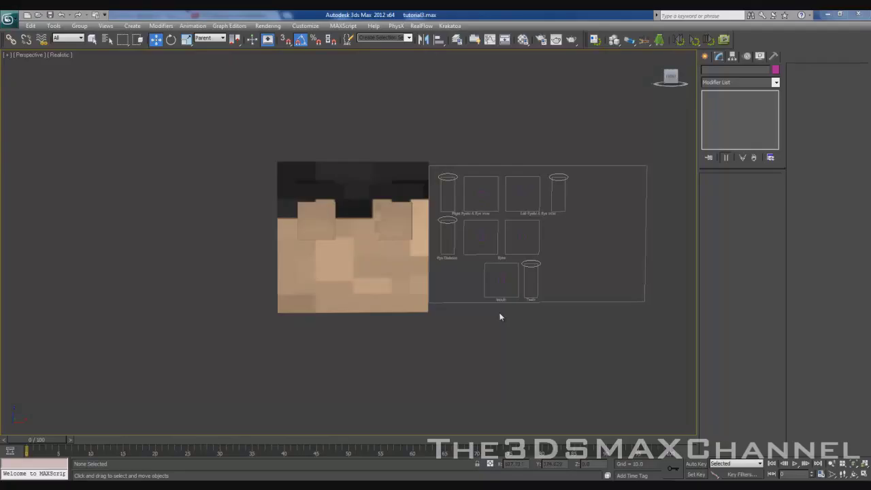
Hide the rectangular mouth cover on the front of the face so the teeth behind it are exposed.
{"action": "scroll", "coordinate": [499, 312], "scroll_direction": "up", "scroll_amount": 3}
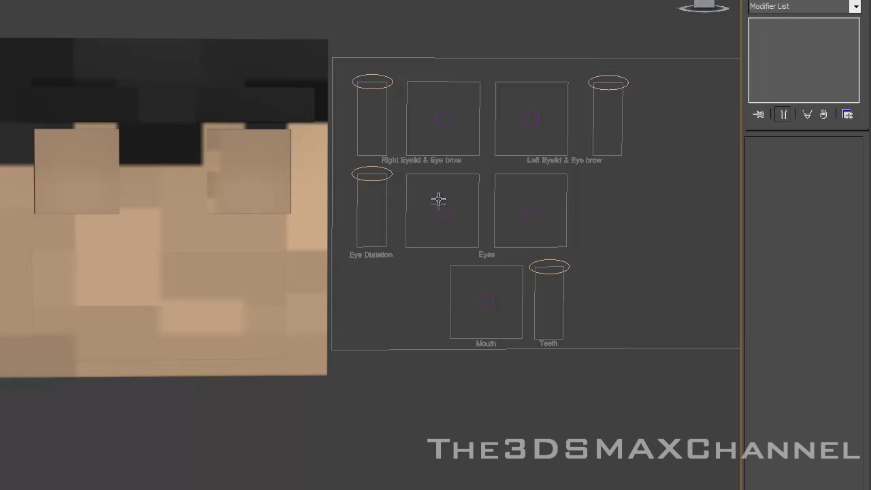
{"action": "middle_click_drag", "start_coordinate": [439, 204], "coordinate": [426, 199]}
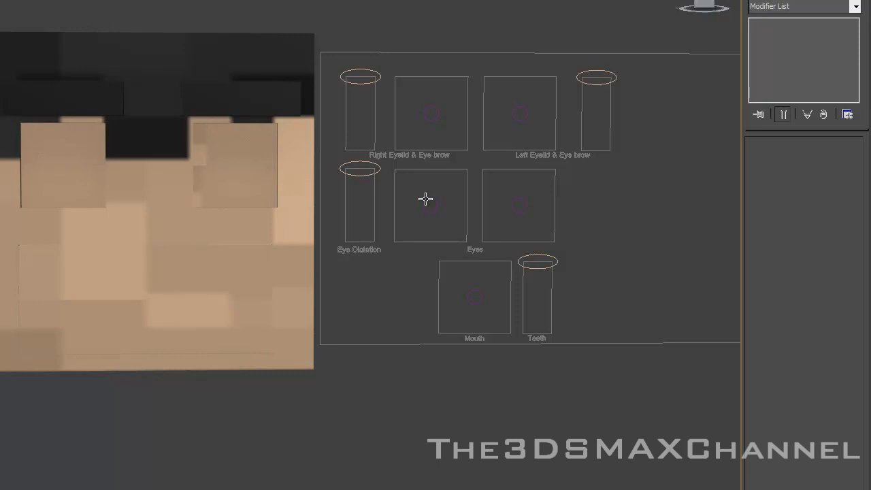
{"action": "left_click", "coordinate": [162, 43]}
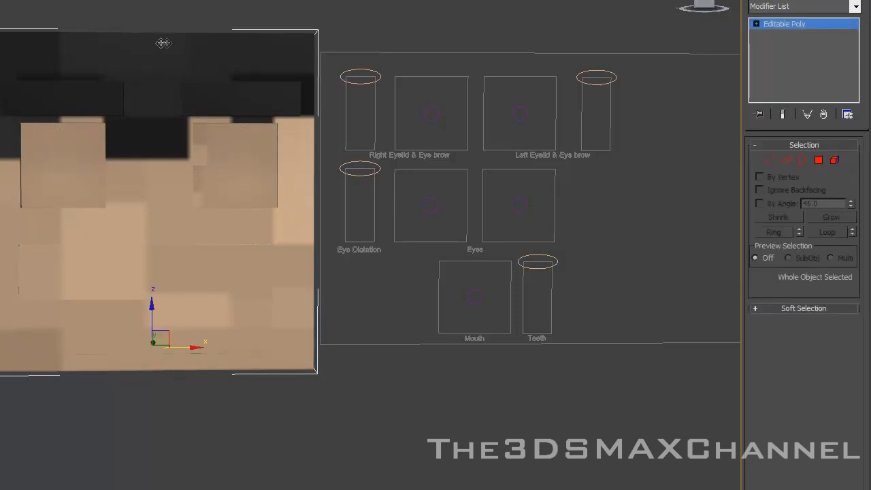
{"action": "middle_click_drag", "start_coordinate": [162, 43], "coordinate": [185, 72]}
{"action": "scroll", "coordinate": [192, 76], "scroll_direction": "up", "scroll_amount": 3}
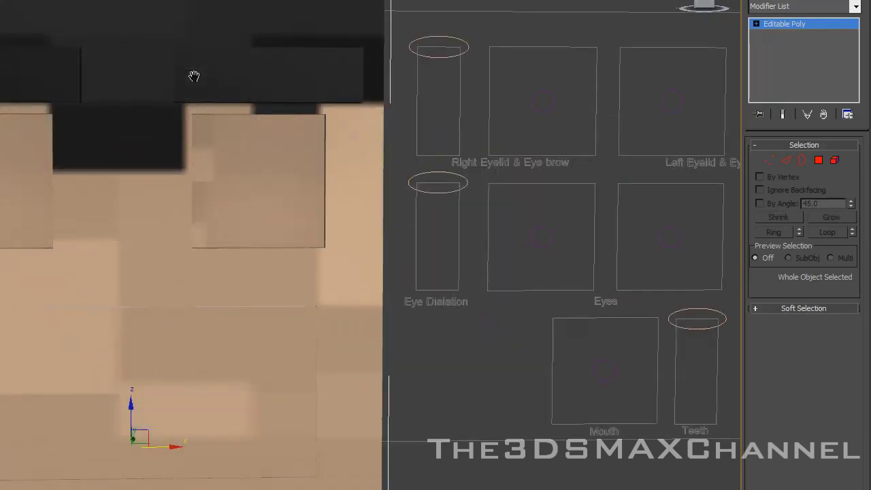
{"action": "middle_click_drag", "start_coordinate": [182, 128], "coordinate": [191, 50]}
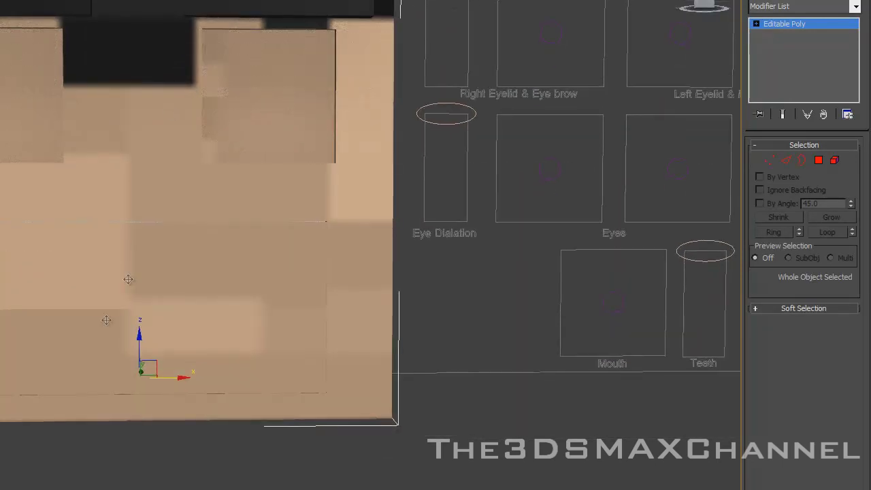
{"action": "left_click", "coordinate": [58, 290]}
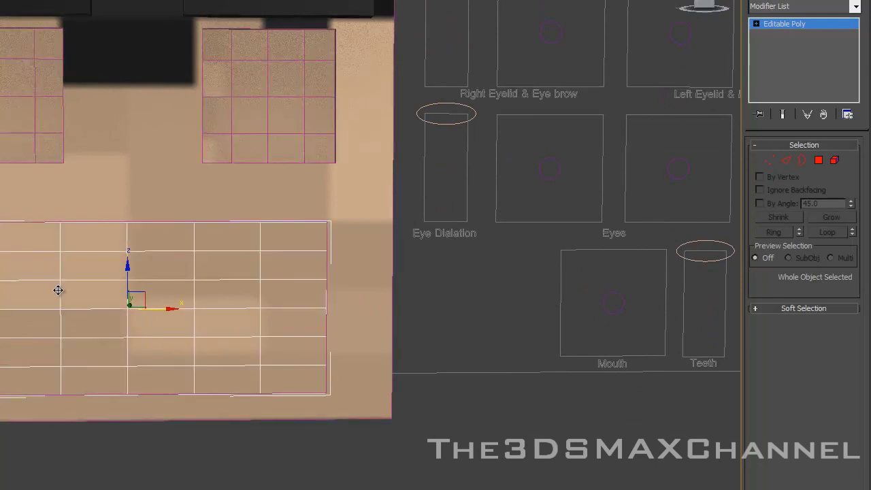
{"action": "middle_click_drag", "start_coordinate": [58, 291], "coordinate": [58, 291]}
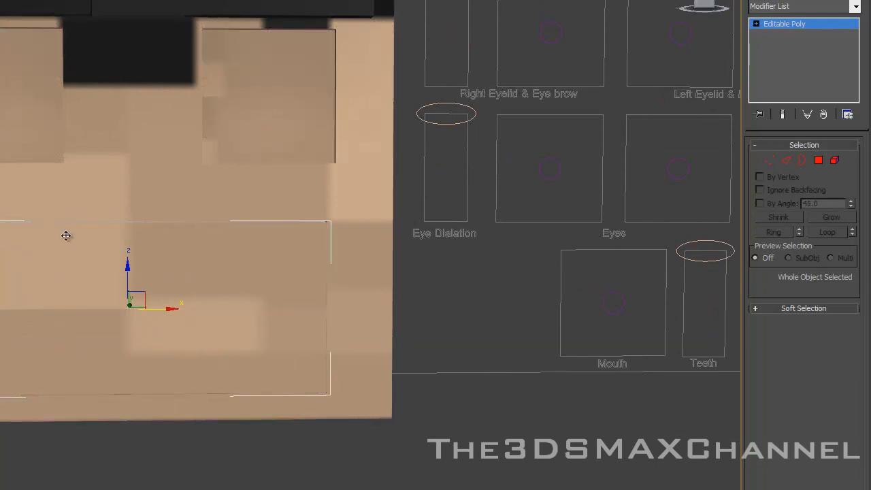
{"action": "middle_click_drag", "start_coordinate": [65, 236], "coordinate": [91, 193]}
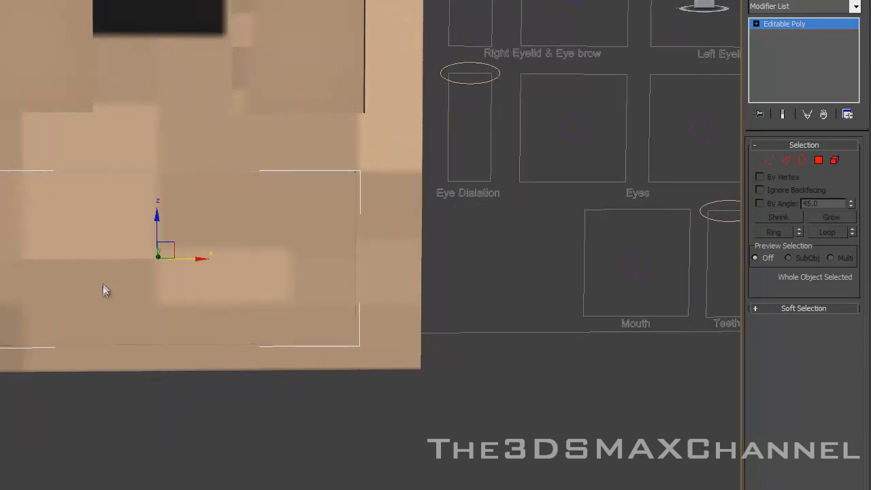
{"action": "right_click", "coordinate": [102, 290]}
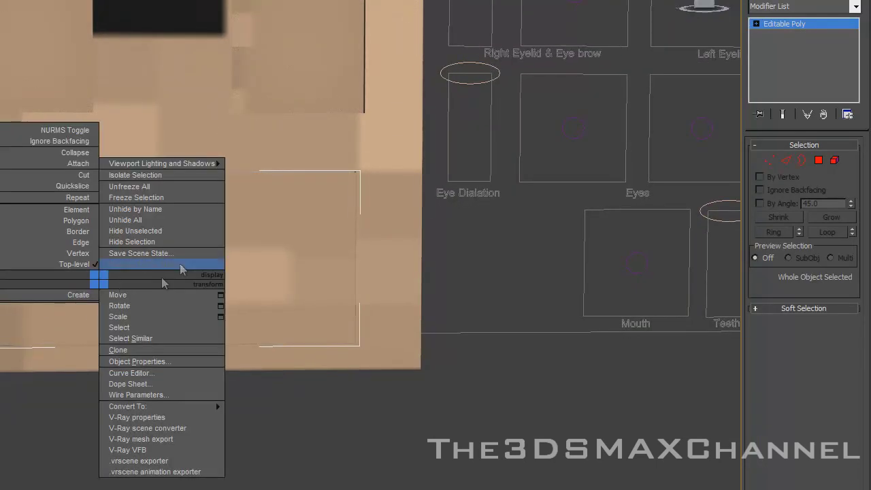
{"action": "left_click", "coordinate": [153, 241]}
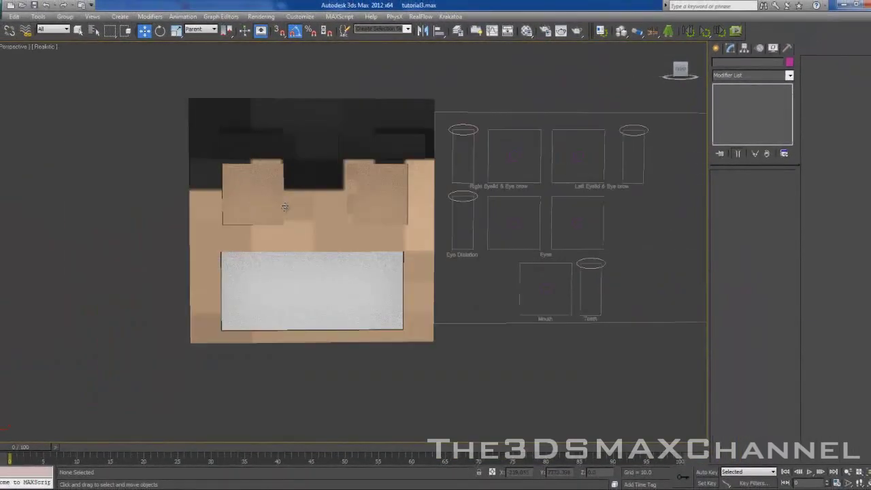
Select the upper eyelid elements of both eyes on the head mesh and move them up to open the eyes.
{"action": "scroll", "coordinate": [298, 131], "scroll_direction": "up", "scroll_amount": 4}
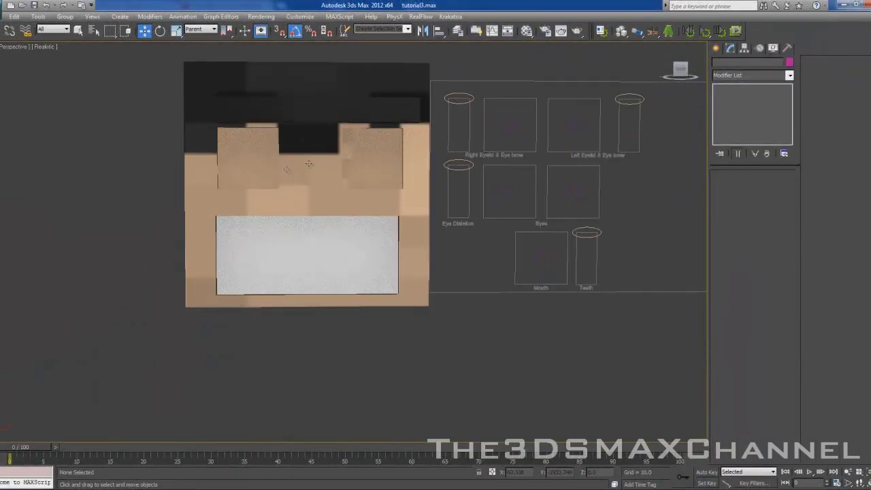
{"action": "left_click", "coordinate": [299, 131]}
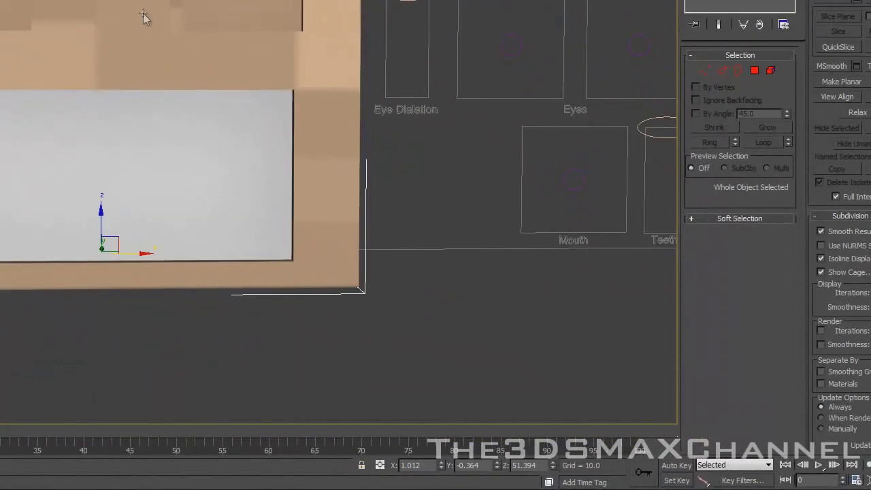
{"action": "scroll", "coordinate": [321, 149], "scroll_direction": "down", "scroll_amount": 2}
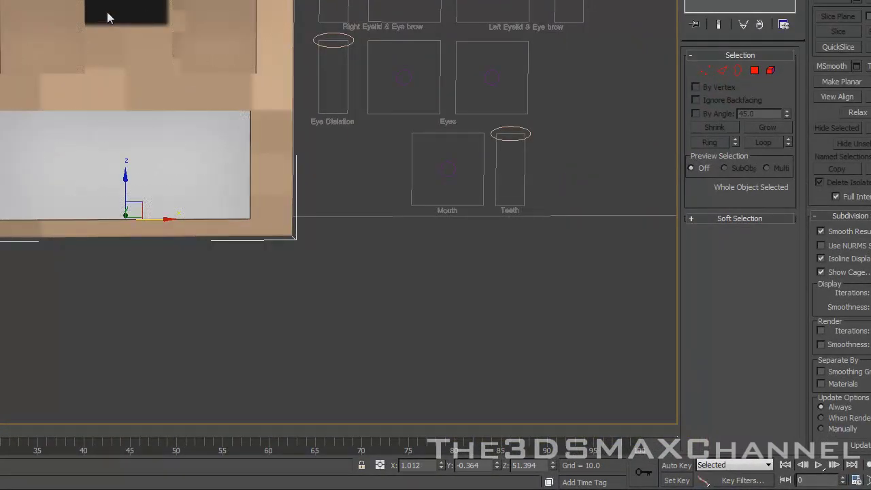
{"action": "left_click", "coordinate": [770, 77]}
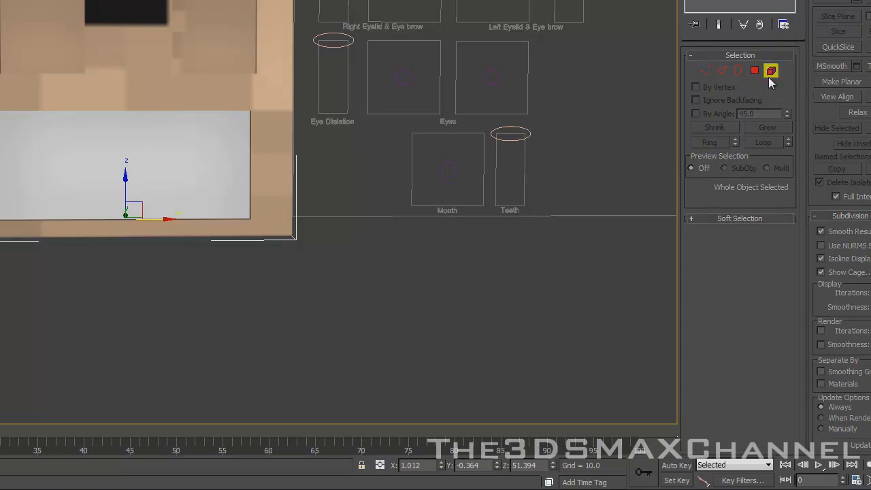
{"action": "middle_click_drag", "start_coordinate": [290, 47], "coordinate": [236, 103]}
{"action": "scroll", "coordinate": [356, 132], "scroll_direction": "up", "scroll_amount": 2}
{"action": "key", "text": "F4"}
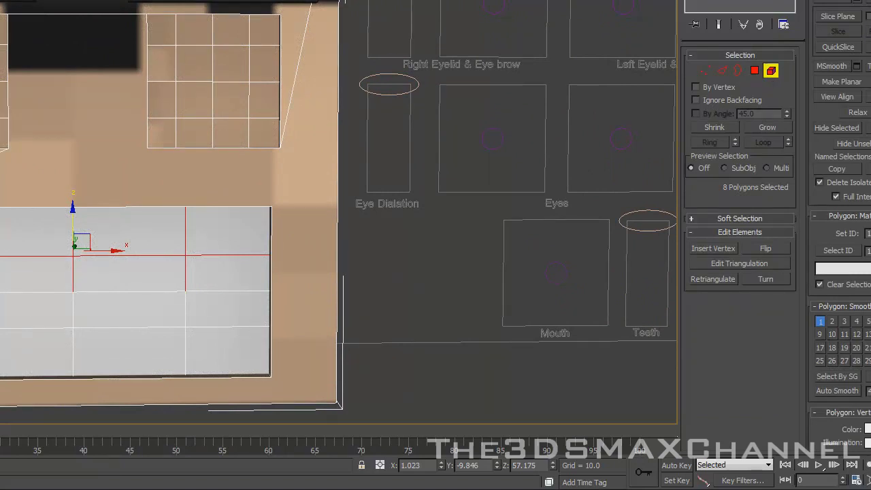
{"action": "left_click", "coordinate": [179, 54]}
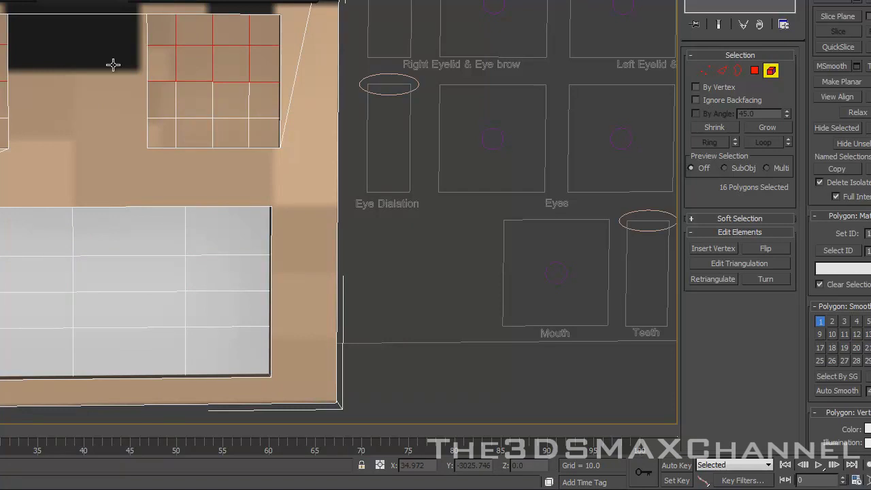
{"action": "middle_click_drag", "start_coordinate": [40, 75], "coordinate": [54, 66]}
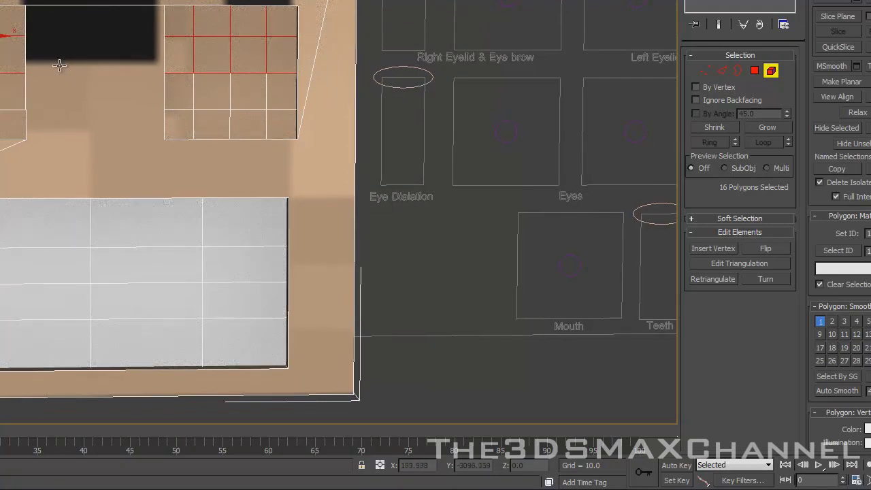
{"action": "left_click_drag", "start_coordinate": [0, 34], "coordinate": [182, 102]}
{"action": "key", "text": "F4"}
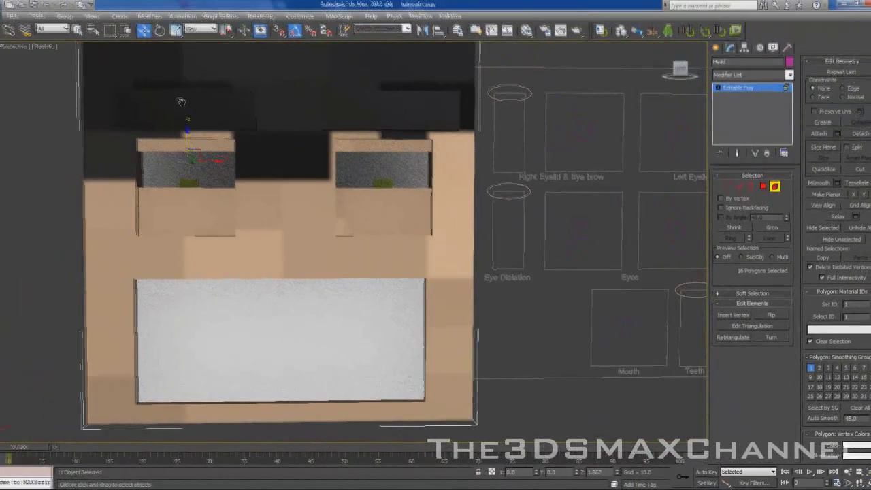
Select the lower eyelid elements of both eyes and move them down to fully uncover the pupils.
{"action": "middle_click_drag", "start_coordinate": [253, 150], "coordinate": [278, 155]}
{"action": "left_click", "coordinate": [199, 188]}
{"action": "left_click", "coordinate": [379, 199], "text": "ctrl"}
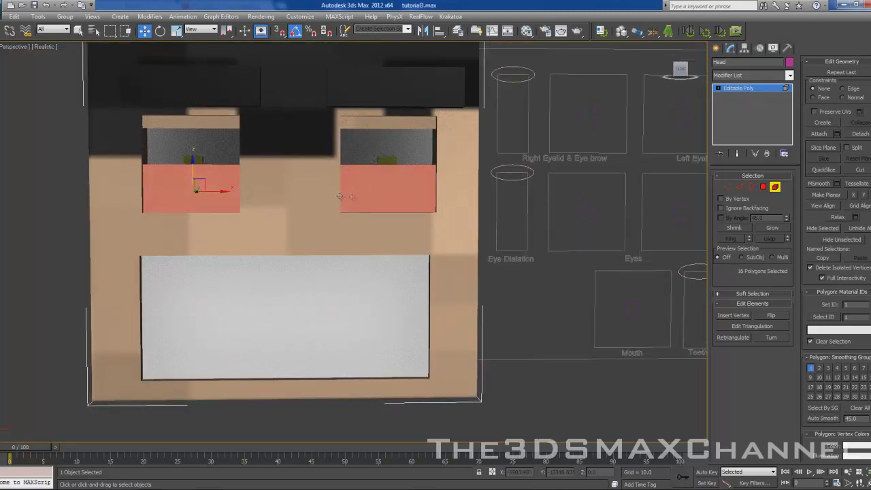
{"action": "left_click_drag", "start_coordinate": [194, 166], "coordinate": [194, 188]}
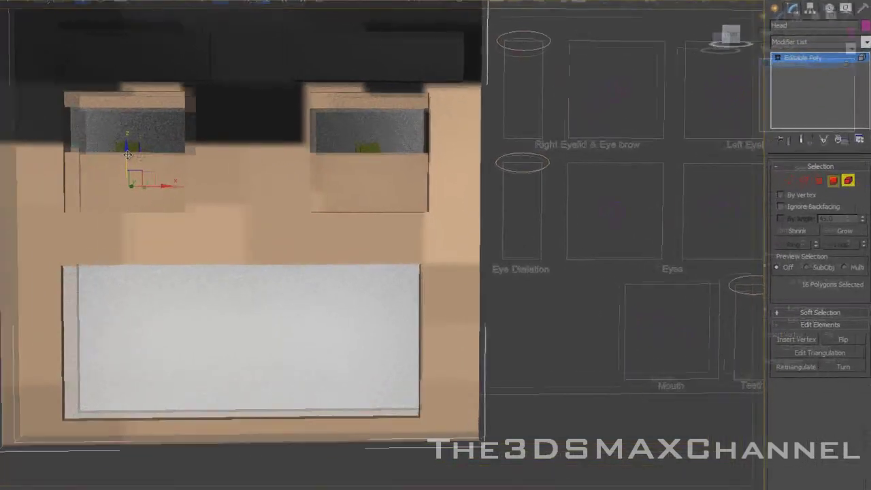
{"action": "left_click_drag", "start_coordinate": [89, 177], "coordinate": [87, 194]}
{"action": "left_click", "coordinate": [103, 238]}
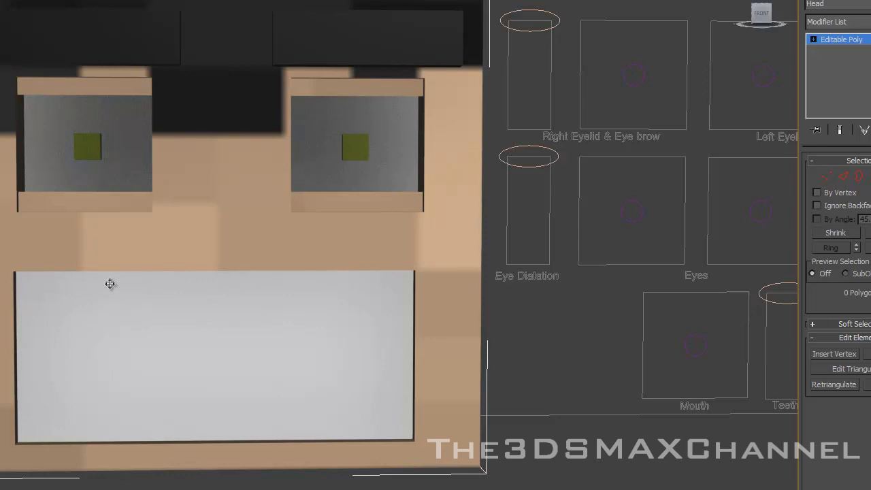
Move the upper teeth element up and the lower teeth element down to open a gap in the mouth.
{"action": "key", "text": "F3"}
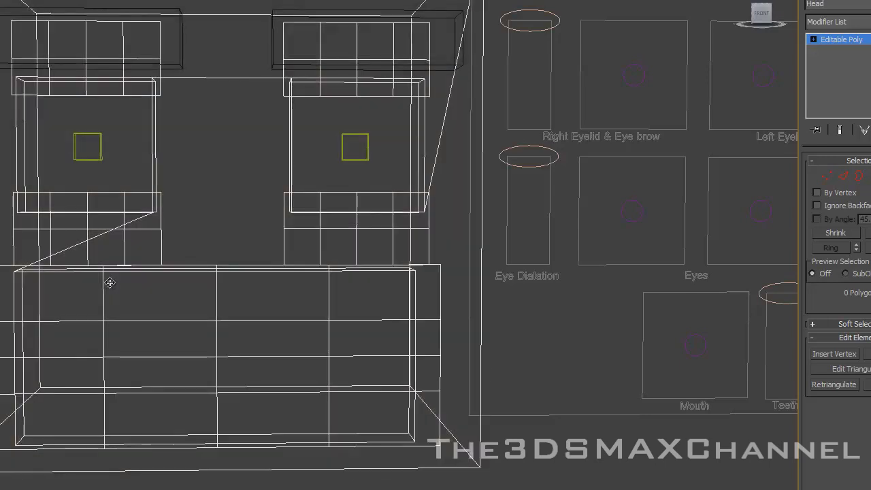
{"action": "key", "text": "F3"}
{"action": "left_click", "coordinate": [125, 288]}
{"action": "middle_click_drag", "start_coordinate": [154, 255], "coordinate": [141, 176]}
{"action": "key", "text": "F4"}
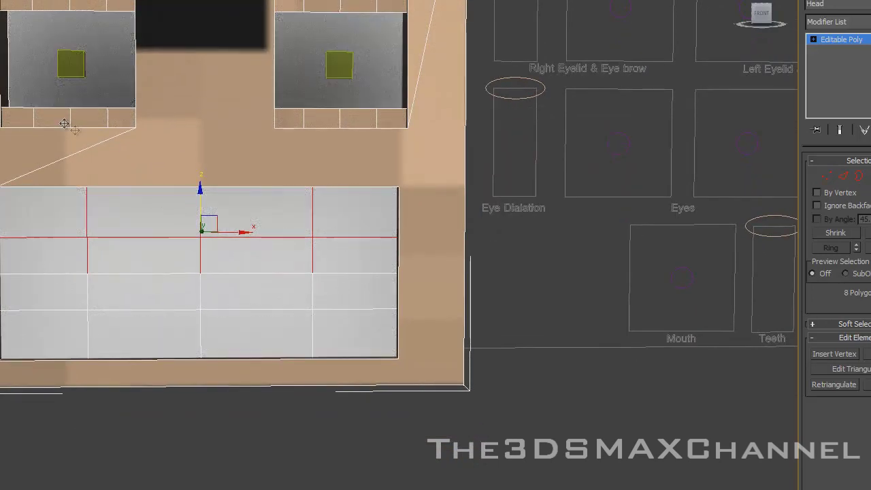
{"action": "left_click_drag", "start_coordinate": [198, 205], "coordinate": [185, 135]}
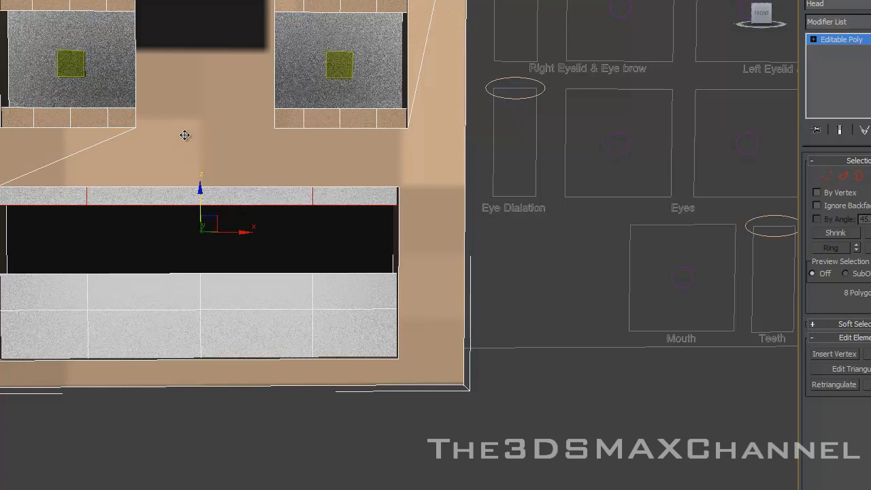
{"action": "left_click", "coordinate": [172, 330]}
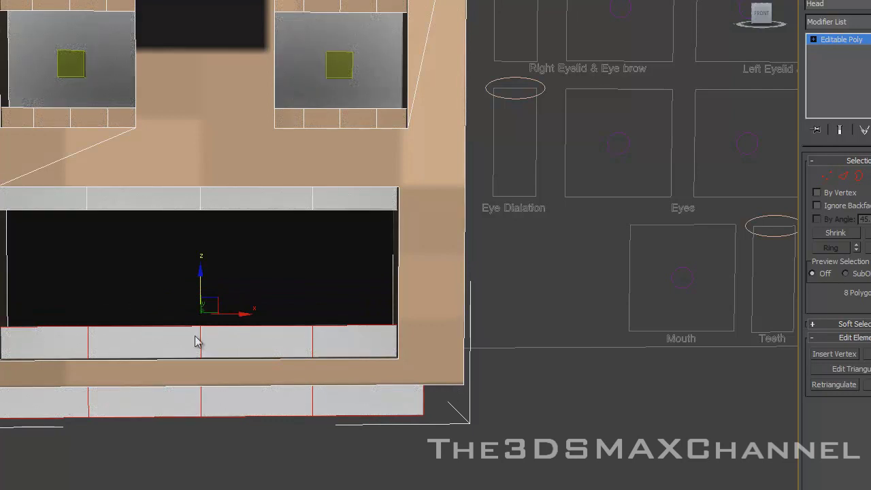
Examine from an angled close-up how the lower teeth element sits against the bottom of the head.
{"action": "left_click_drag", "start_coordinate": [759, 15], "coordinate": [708, 16]}
{"action": "scroll", "coordinate": [317, 144], "scroll_direction": "up", "scroll_amount": 5}
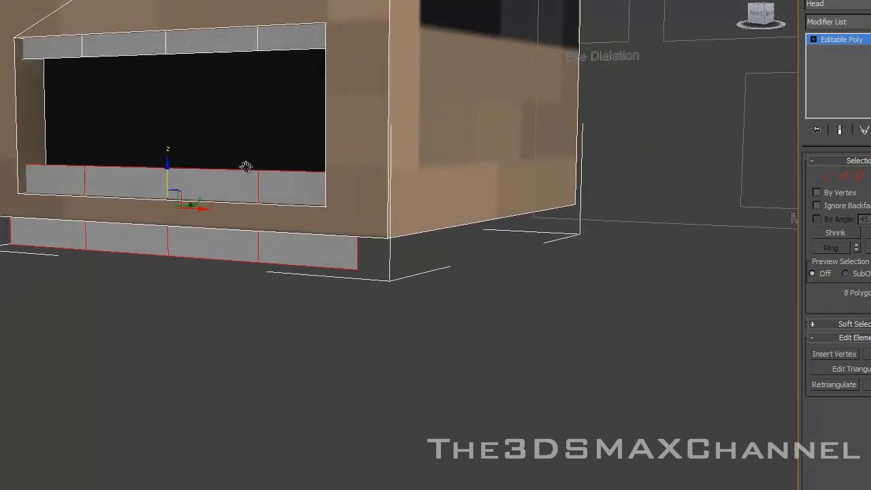
{"action": "mouse_move", "coordinate": [246, 167]}
{"action": "middle_mouse_down"}
{"action": "mouse_move", "coordinate": [254, 142]}
{"action": "mouse_move", "coordinate": [224, 161]}
{"action": "mouse_move", "coordinate": [220, 106]}
{"action": "mouse_move", "coordinate": [65, 102]}
{"action": "mouse_move", "coordinate": [282, 159]}
{"action": "mouse_move", "coordinate": [239, 164]}
{"action": "middle_mouse_up"}
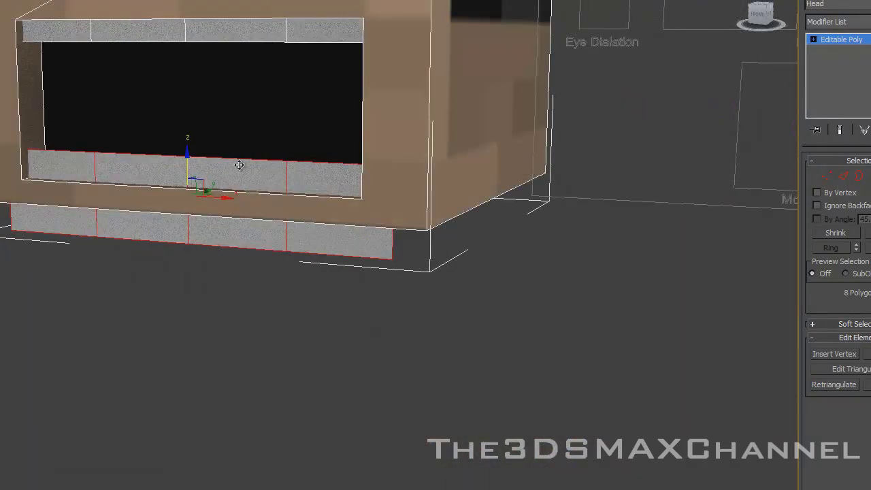
{"action": "key", "text": "F4"}
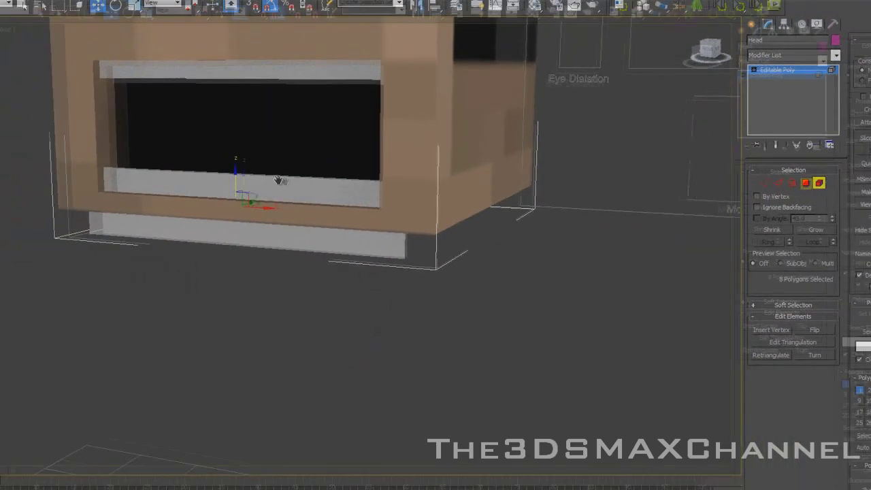
{"action": "scroll", "coordinate": [241, 167], "scroll_direction": "up", "scroll_amount": 3}
{"action": "key", "text": "F3"}
{"action": "key", "text": "F3"}
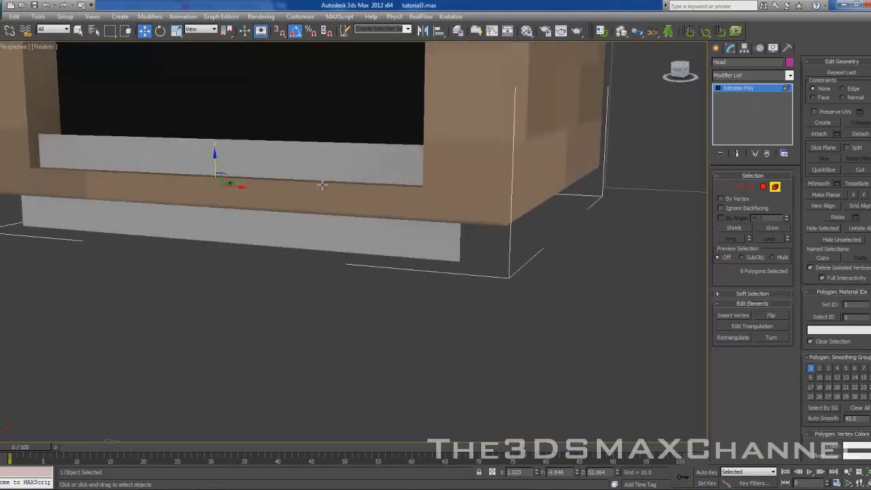
Return to the front of the face and move the lower teeth element slightly further down.
{"action": "scroll", "coordinate": [277, 184], "scroll_direction": "down", "scroll_amount": 5}
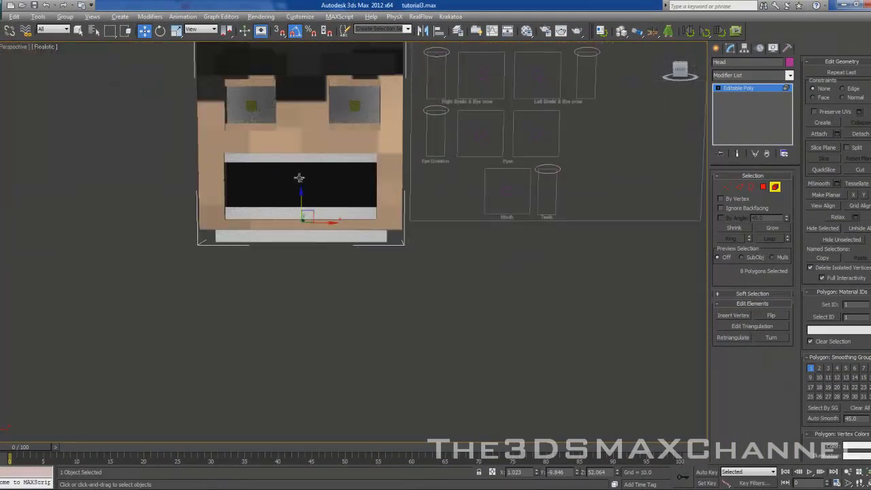
{"action": "scroll", "coordinate": [306, 177], "scroll_direction": "up", "scroll_amount": 1}
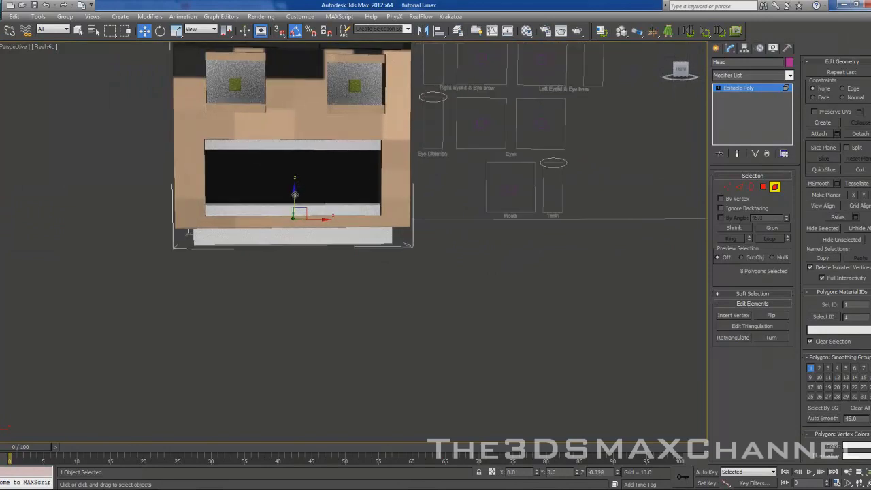
{"action": "key", "text": "F3"}
{"action": "key", "text": "F3"}
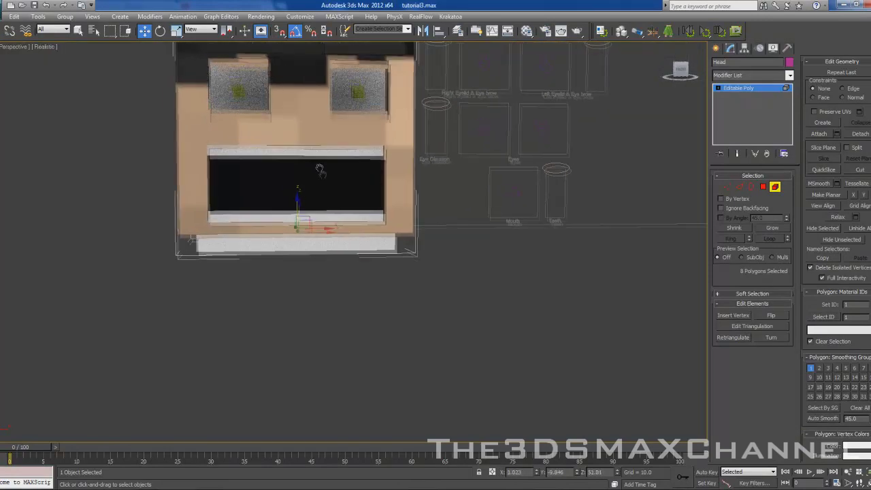
In the front wireframe view, select the middle row of horizontal edges on the lower teeth element and move it up.
{"action": "key", "text": "z"}
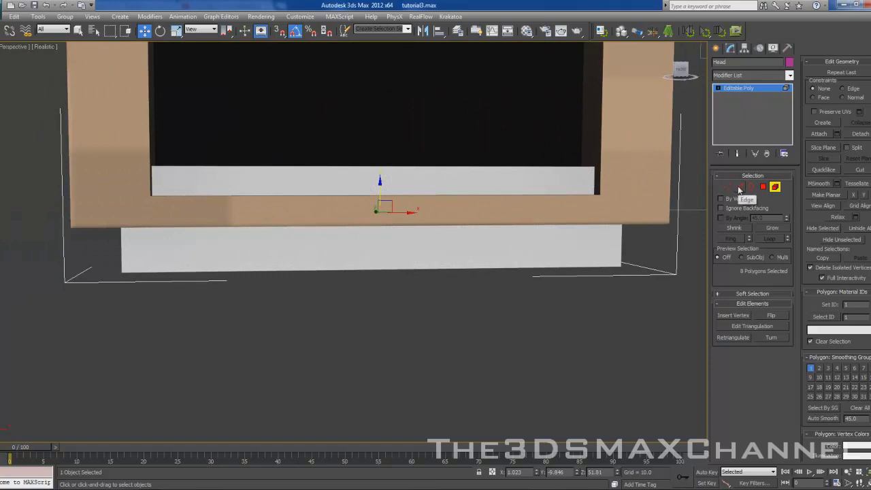
{"action": "left_click", "coordinate": [741, 188]}
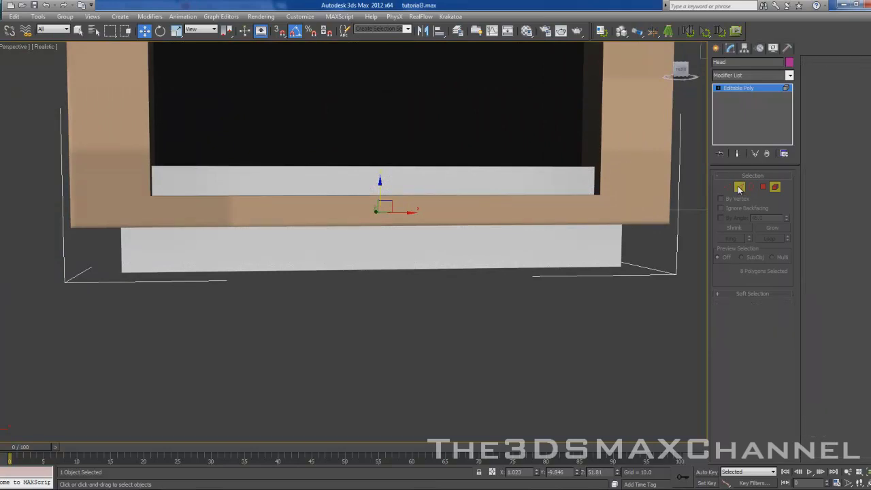
{"action": "key", "text": "f"}
{"action": "key", "text": "z"}
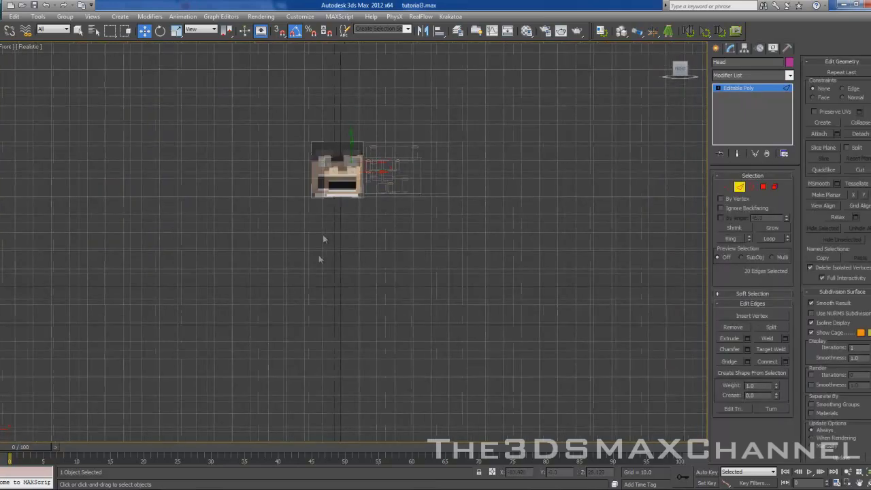
{"action": "key", "text": "F4"}
{"action": "scroll", "coordinate": [327, 215], "scroll_direction": "up", "scroll_amount": 3}
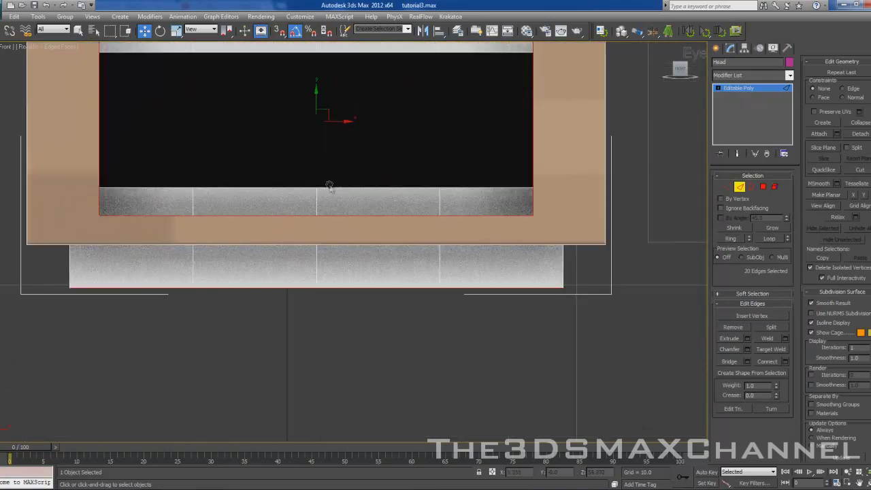
{"action": "key", "text": "F3"}
{"action": "scroll", "coordinate": [298, 194], "scroll_direction": "up", "scroll_amount": 2}
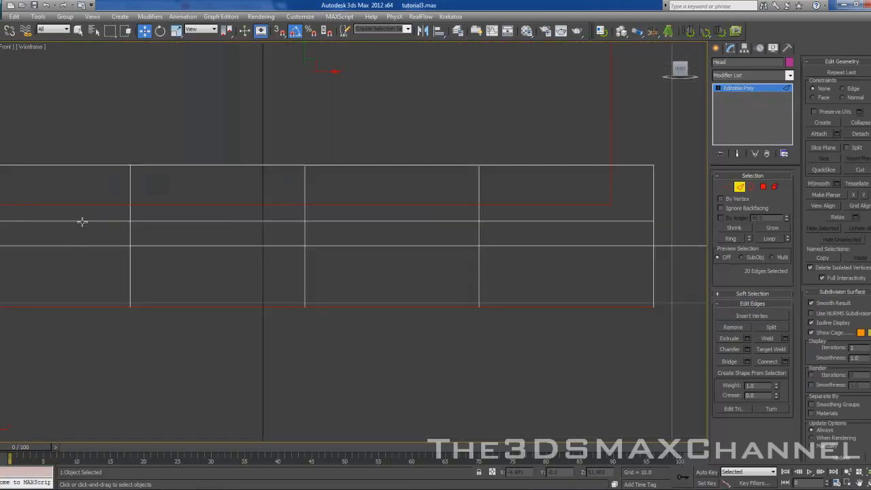
{"action": "key", "text": "F3"}
{"action": "key", "text": "F3"}
{"action": "left_click", "coordinate": [95, 220]}
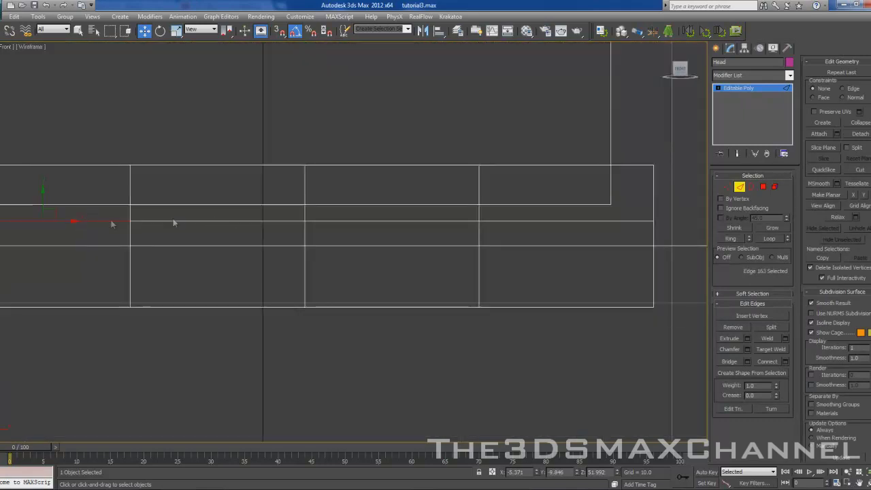
{"action": "double_click", "coordinate": [198, 220]}
{"action": "middle_click_drag", "start_coordinate": [224, 221], "coordinate": [254, 201]}
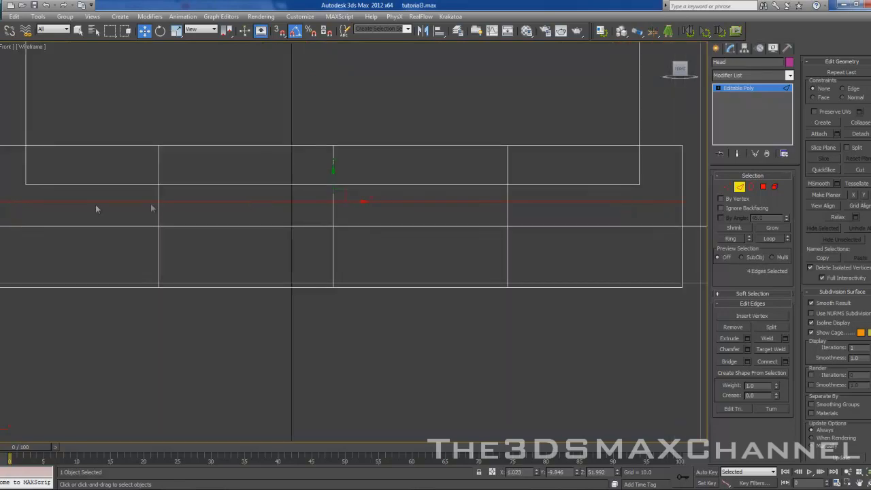
{"action": "scroll", "coordinate": [315, 197], "scroll_direction": "down", "scroll_amount": 2}
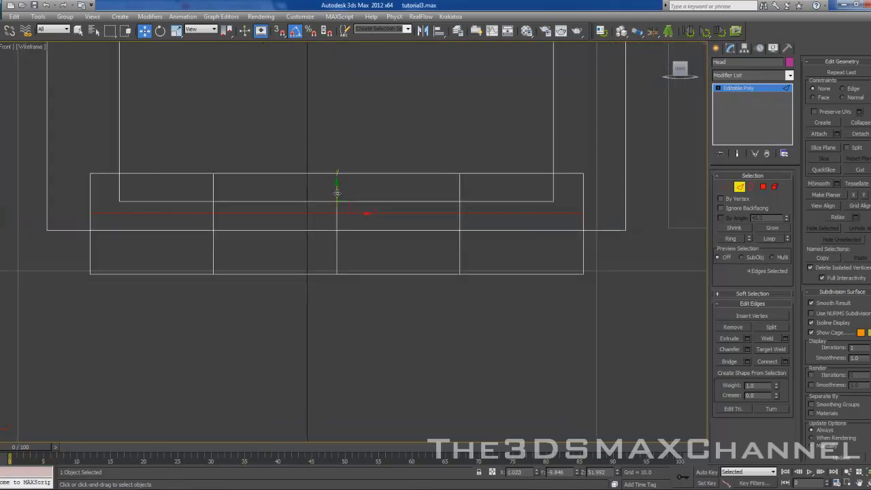
{"action": "left_click_drag", "start_coordinate": [336, 188], "coordinate": [336, 173]}
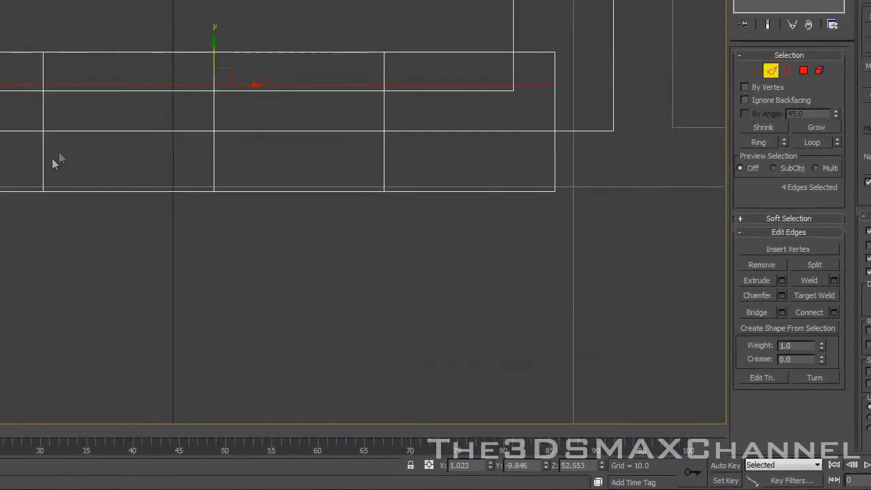
Select the bottom row of edges on the lower teeth and move it up inside the head, then finish the edge editing.
{"action": "left_click", "coordinate": [3, 191]}
{"action": "left_click", "coordinate": [69, 191], "text": "ctrl"}
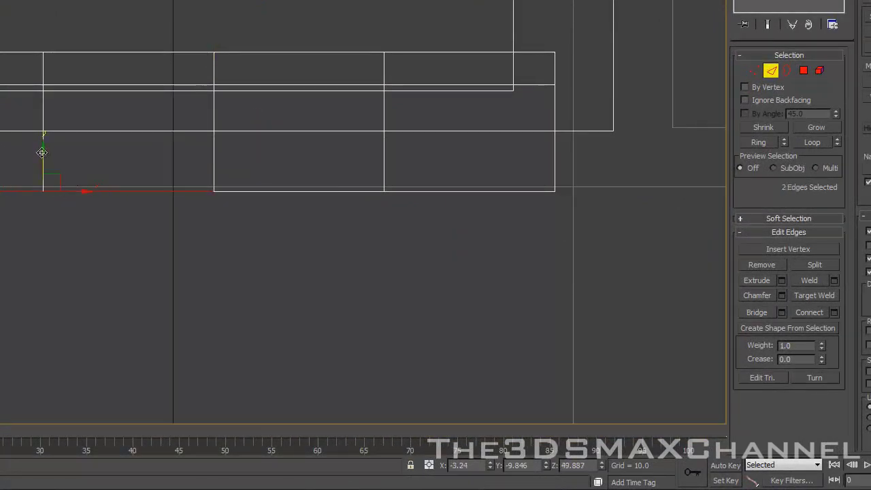
{"action": "left_click", "coordinate": [249, 191], "text": "shift"}
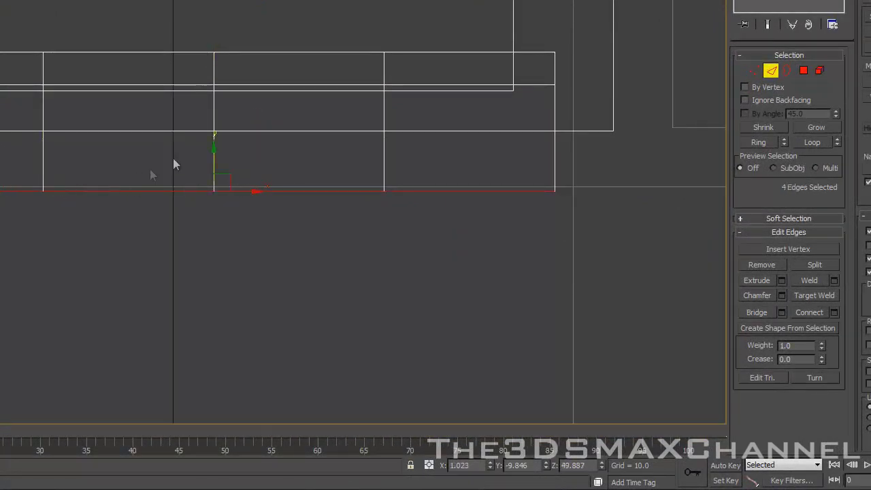
{"action": "mouse_move", "coordinate": [213, 156]}
{"action": "left_mouse_down"}
{"action": "mouse_move", "coordinate": [212, 92]}
{"action": "mouse_move", "coordinate": [207, 112]}
{"action": "mouse_move", "coordinate": [203, 84]}
{"action": "mouse_move", "coordinate": [199, 91]}
{"action": "left_mouse_up"}
{"action": "left_click", "coordinate": [117, 229]}
{"action": "key", "text": "F3"}
{"action": "scroll", "coordinate": [225, 177], "scroll_direction": "down", "scroll_amount": 8}
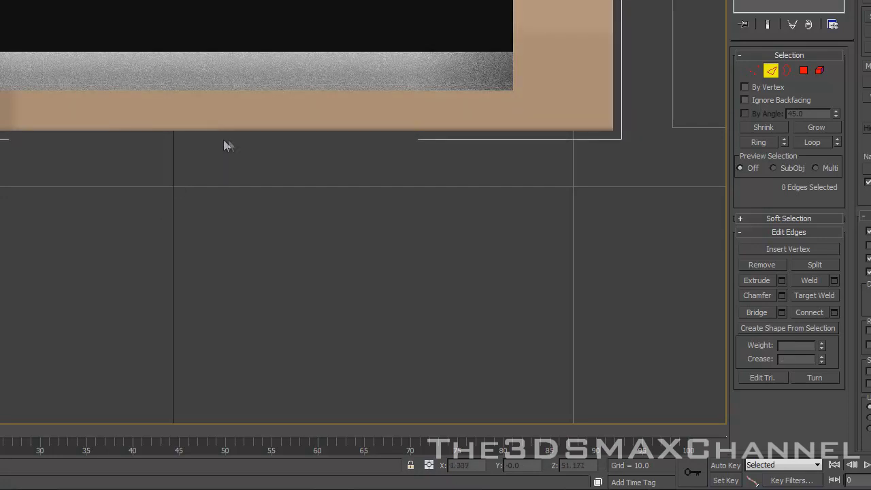
{"action": "middle_click_drag", "start_coordinate": [278, 137], "coordinate": [263, 217]}
{"action": "scroll", "coordinate": [263, 218], "scroll_direction": "up", "scroll_amount": 2}
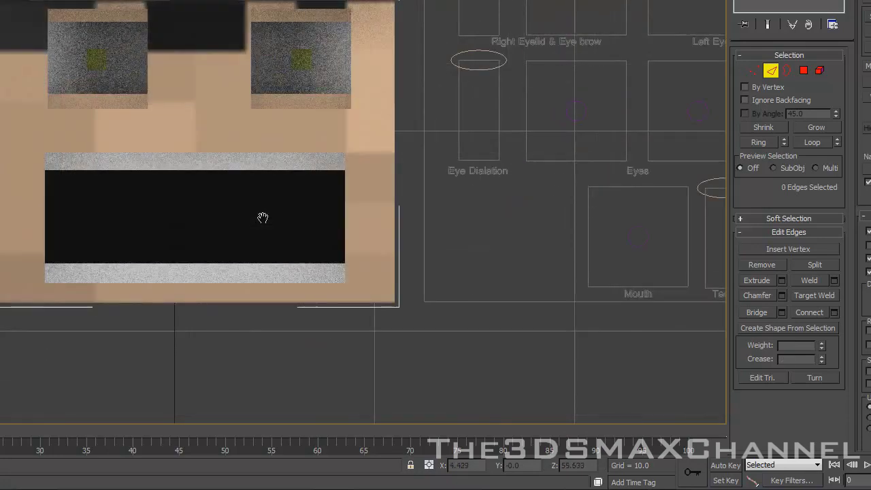
{"action": "left_click", "coordinate": [773, 73]}
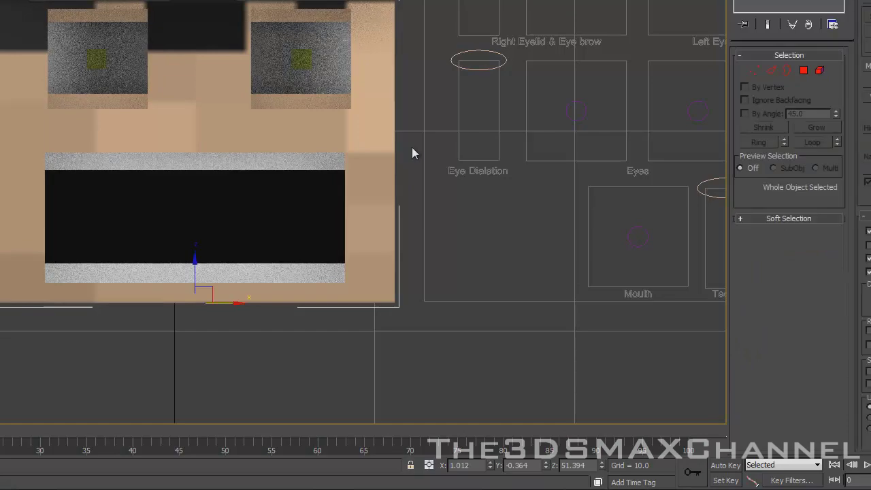
Clone the head sideways along X, away from the control panel, as 5 independent copies in a row.
{"action": "key", "text": "p"}
{"action": "scroll", "coordinate": [346, 150], "scroll_direction": "down", "scroll_amount": 2}
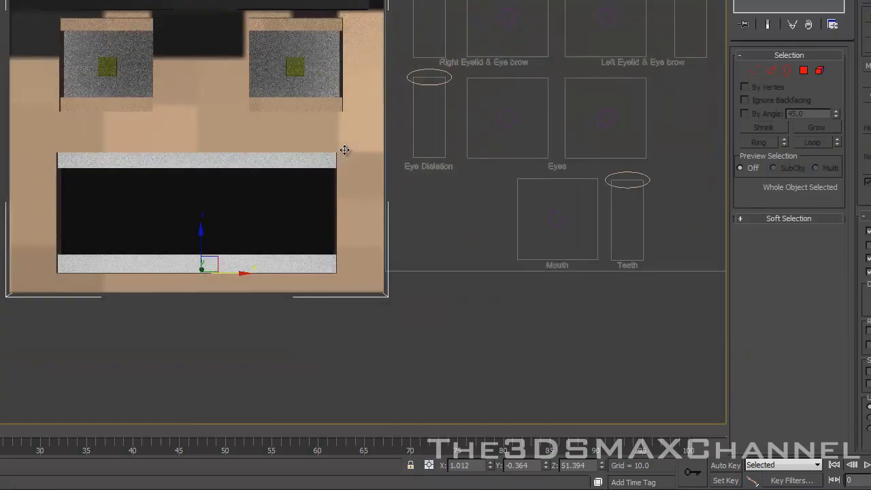
{"action": "mouse_move", "coordinate": [325, 121]}
{"action": "middle_mouse_down", "text": "alt"}
{"action": "mouse_move", "coordinate": [424, 136]}
{"action": "mouse_move", "coordinate": [401, 81]}
{"action": "mouse_move", "coordinate": [270, 141]}
{"action": "mouse_move", "coordinate": [291, 121]}
{"action": "mouse_move", "coordinate": [337, 119]}
{"action": "mouse_move", "coordinate": [306, 130]}
{"action": "mouse_move", "coordinate": [235, 128]}
{"action": "mouse_move", "coordinate": [350, 134]}
{"action": "mouse_move", "coordinate": [330, 133]}
{"action": "middle_mouse_up", "text": "alt"}
{"action": "scroll", "coordinate": [331, 133], "scroll_direction": "down", "scroll_amount": 2}
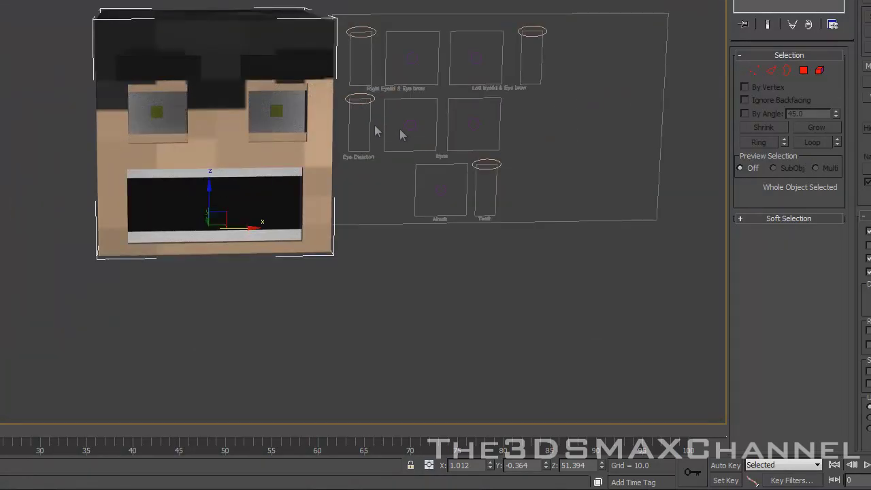
{"action": "middle_click_drag", "start_coordinate": [253, 180], "coordinate": [298, 141]}
{"action": "scroll", "coordinate": [288, 143], "scroll_direction": "down", "scroll_amount": 2}
{"action": "scroll", "coordinate": [298, 142], "scroll_direction": "up", "scroll_amount": 2}
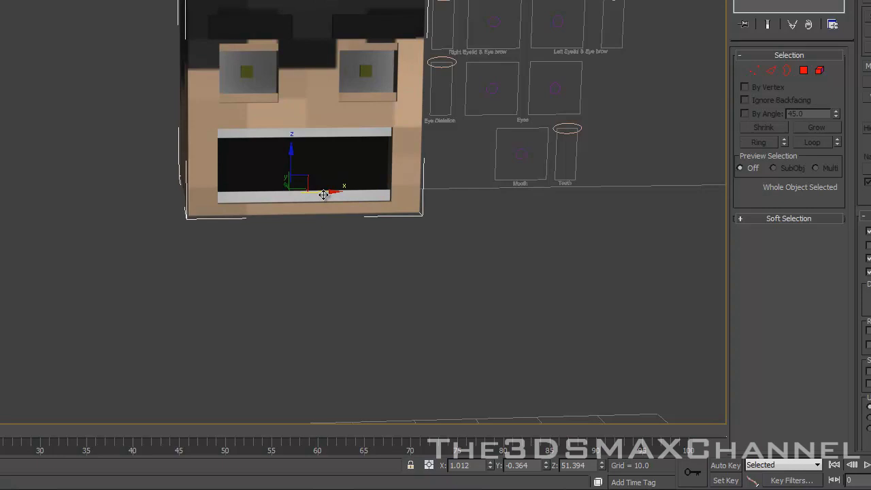
{"action": "left_click_drag", "start_coordinate": [325, 194], "coordinate": [54, 182], "text": "shift"}
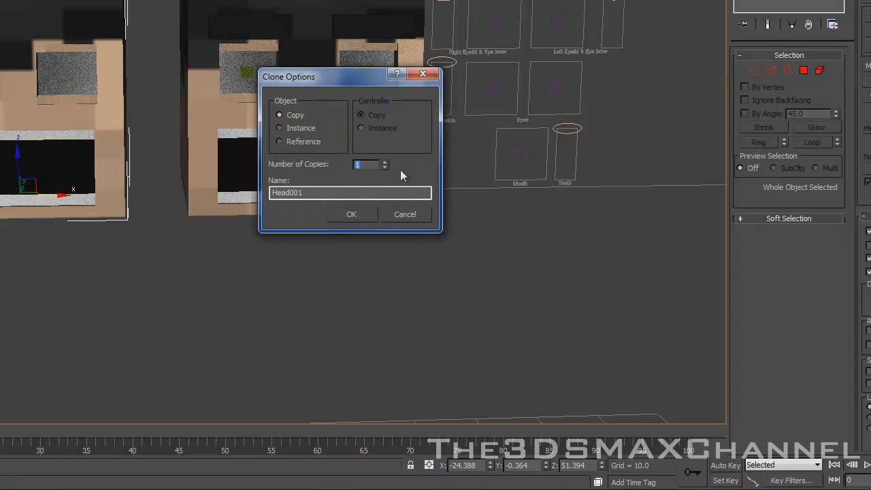
{"action": "type", "text": "5"}
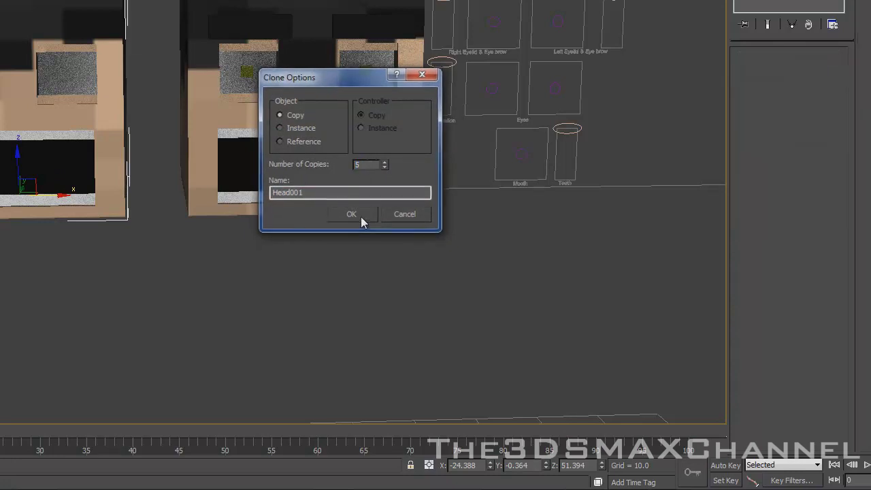
{"action": "left_click", "coordinate": [361, 217]}
{"action": "middle_click_drag", "start_coordinate": [63, 200], "coordinate": [162, 248]}
{"action": "scroll", "coordinate": [220, 187], "scroll_direction": "down", "scroll_amount": 5}
{"action": "scroll", "coordinate": [162, 248], "scroll_direction": "up", "scroll_amount": 2}
{"action": "scroll", "coordinate": [162, 247], "scroll_direction": "up", "scroll_amount": 2}
{"action": "middle_click_drag", "start_coordinate": [194, 217], "coordinate": [166, 117]}
On the first head copy beside the original, move the lower eyelid element of the character's left eye up.
{"action": "left_click", "coordinate": [249, 132]}
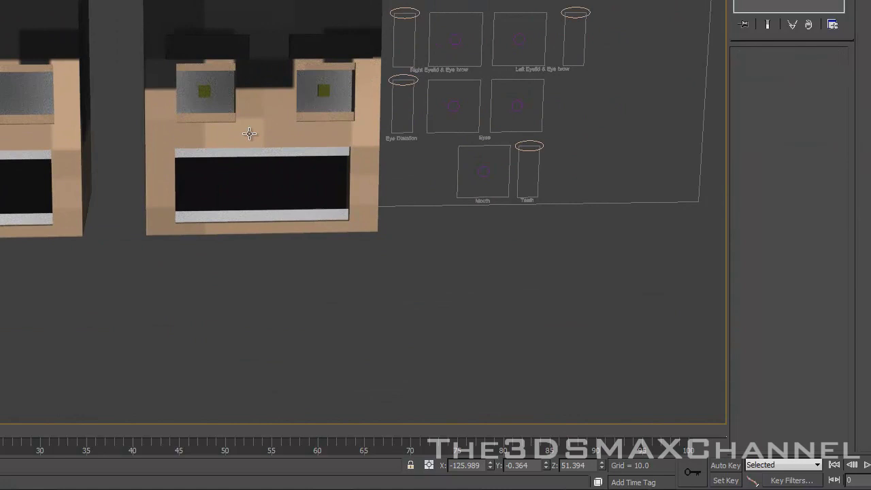
{"action": "middle_click_drag", "start_coordinate": [43, 134], "coordinate": [191, 121]}
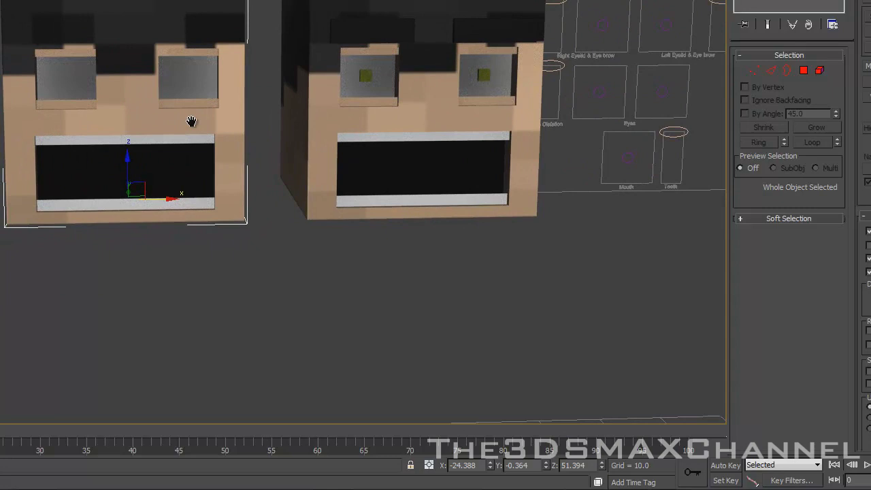
{"action": "scroll", "coordinate": [257, 150], "scroll_direction": "down", "scroll_amount": 2}
{"action": "scroll", "coordinate": [263, 149], "scroll_direction": "up", "scroll_amount": 5}
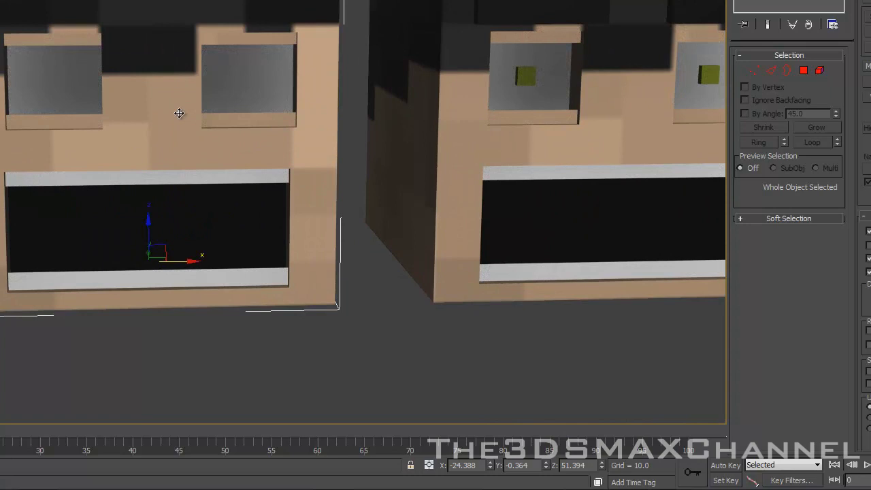
{"action": "left_click", "coordinate": [820, 71]}
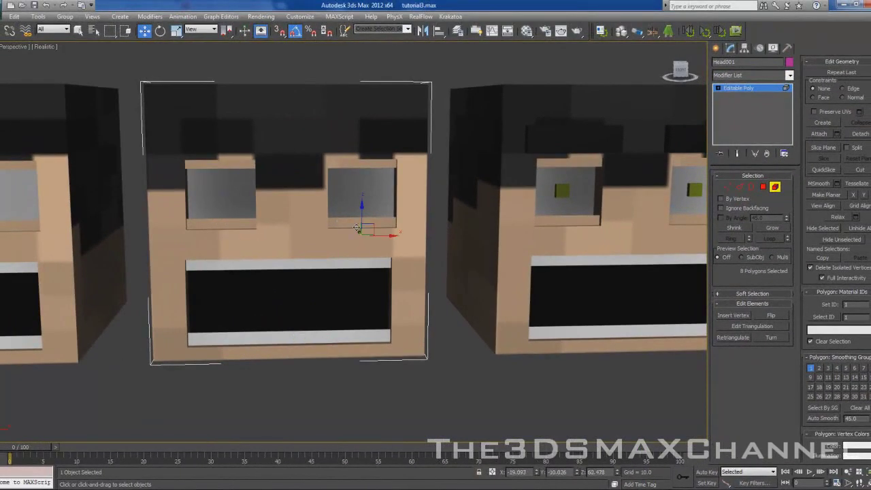
{"action": "scroll", "coordinate": [356, 224], "scroll_direction": "up", "scroll_amount": 4}
{"action": "key", "text": "f"}
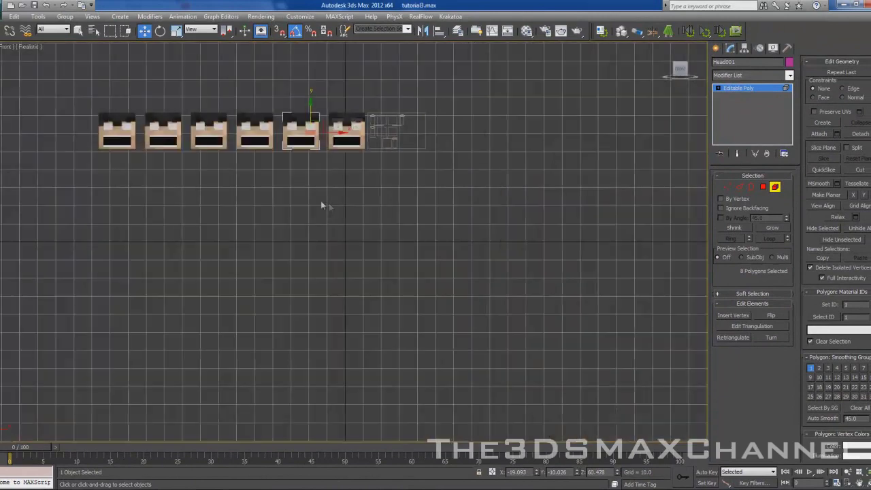
{"action": "scroll", "coordinate": [330, 207], "scroll_direction": "up", "scroll_amount": 1}
{"action": "middle_click_drag", "start_coordinate": [331, 207], "coordinate": [327, 341]}
{"action": "scroll", "coordinate": [307, 258], "scroll_direction": "up", "scroll_amount": 4}
{"action": "scroll", "coordinate": [373, 219], "scroll_direction": "up", "scroll_amount": 1}
{"action": "scroll", "coordinate": [373, 219], "scroll_direction": "up", "scroll_amount": 5}
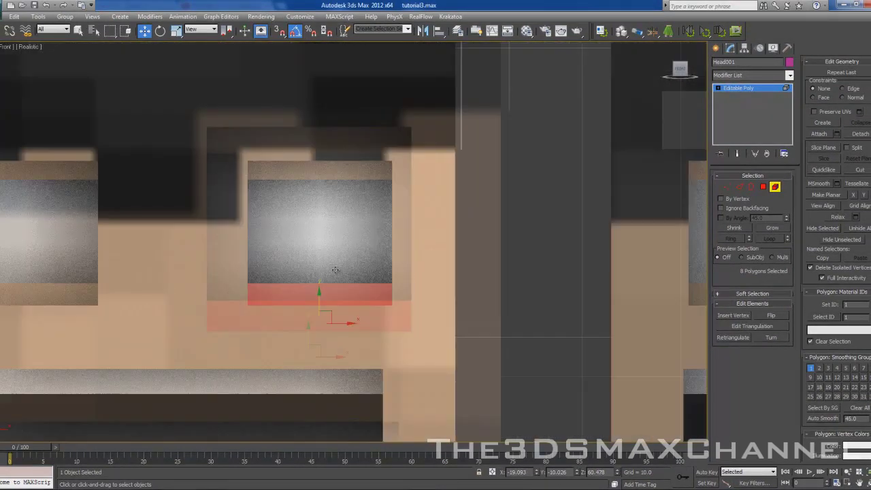
{"action": "left_click_drag", "start_coordinate": [319, 304], "coordinate": [316, 269]}
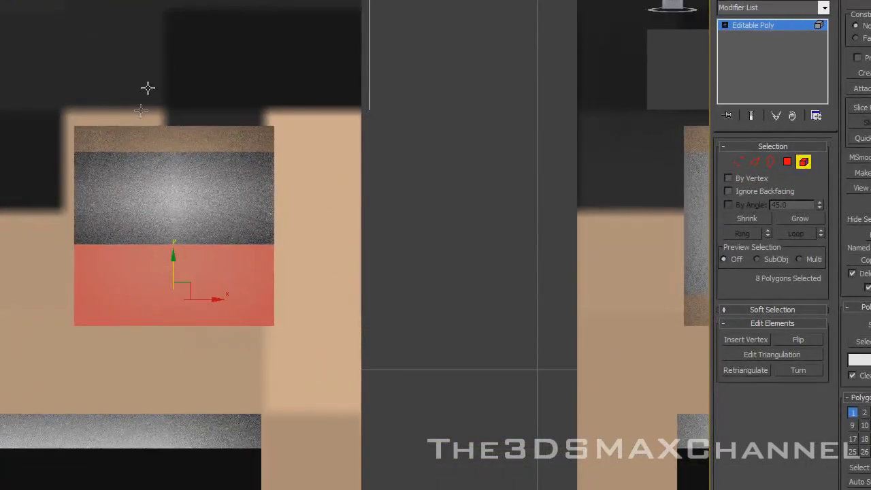
Move the upper eyelid element of the same eye down toward the middle of the eye opening.
{"action": "left_click", "coordinate": [156, 140]}
{"action": "left_click_drag", "start_coordinate": [173, 66], "coordinate": [168, 139]}
{"action": "key", "text": "F3"}
{"action": "key", "text": "F3"}
{"action": "key", "text": "F3"}
Nudge the lower eyelid up and the upper eyelid down until they meet and close the eye, then finish the element editing.
{"action": "left_click", "coordinate": [140, 251]}
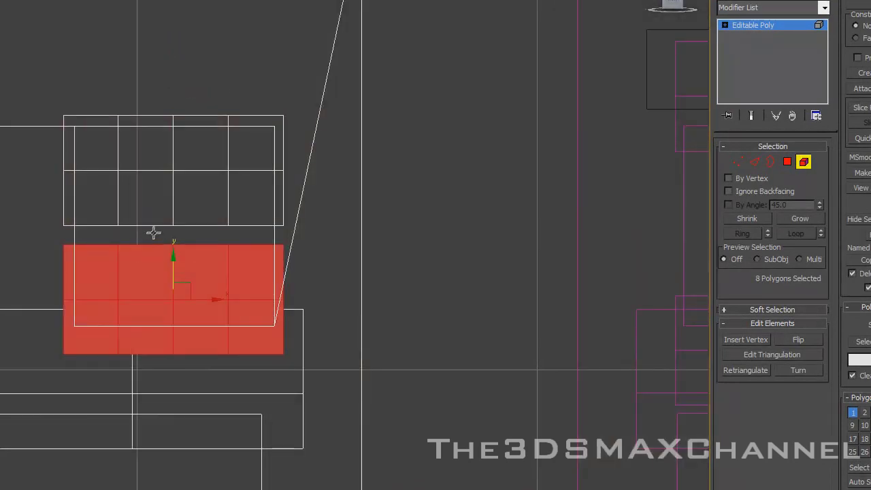
{"action": "left_click_drag", "start_coordinate": [173, 256], "coordinate": [170, 245]}
{"action": "key", "text": "F3"}
{"action": "left_click", "coordinate": [164, 226]}
{"action": "left_click_drag", "start_coordinate": [173, 134], "coordinate": [172, 139]}
{"action": "left_click", "coordinate": [163, 241]}
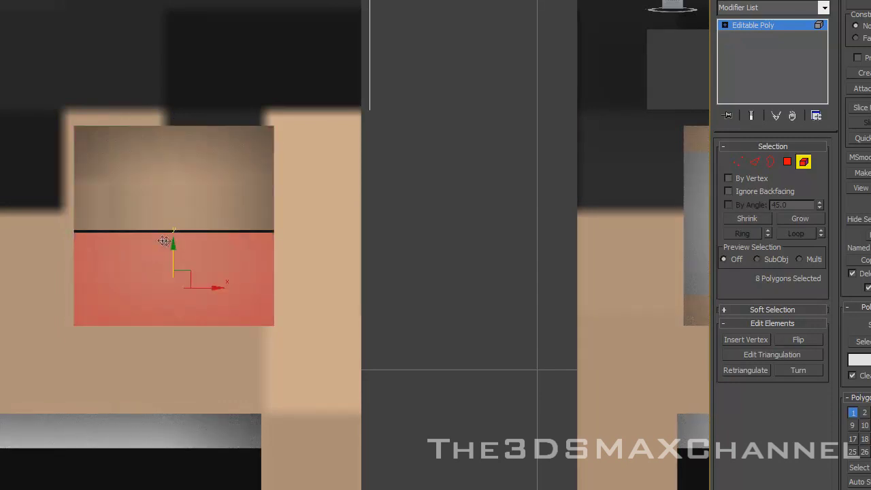
{"action": "key", "text": "ctrl+i"}
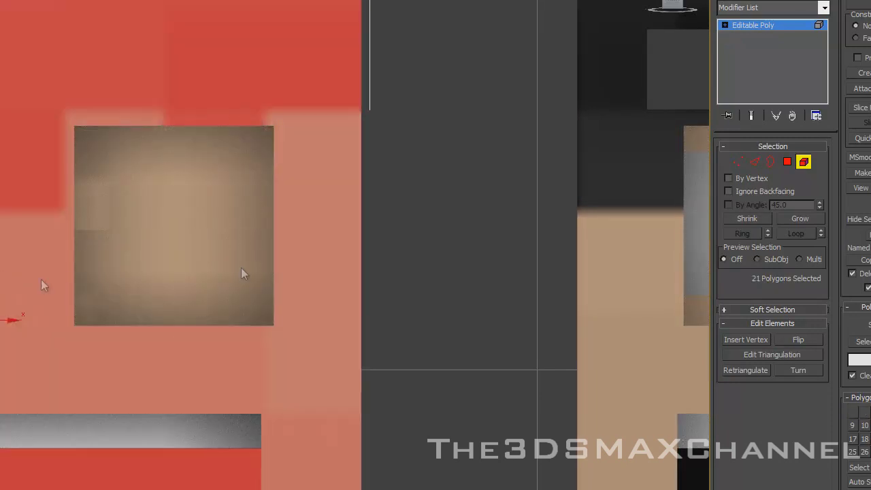
{"action": "left_click", "coordinate": [413, 243]}
{"action": "middle_click_drag", "start_coordinate": [150, 252], "coordinate": [212, 246]}
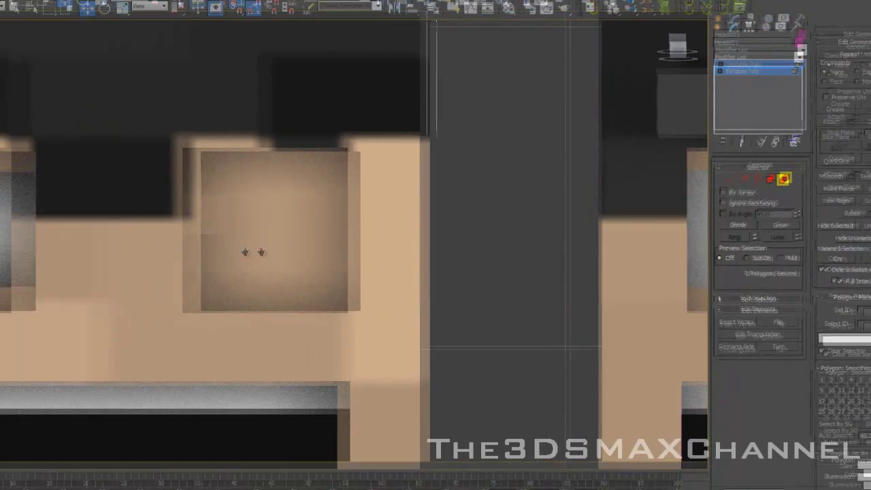
{"action": "scroll", "coordinate": [338, 248], "scroll_direction": "down", "scroll_amount": 6}
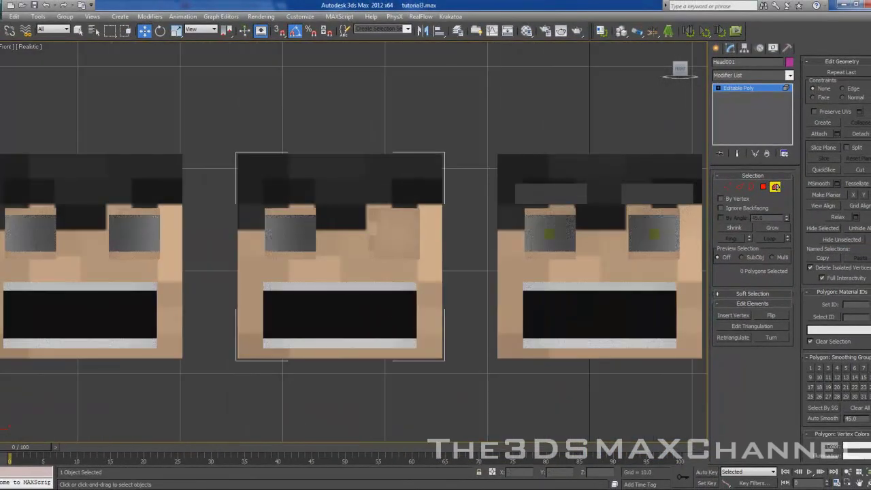
{"action": "left_click", "coordinate": [738, 88]}
On the second head copy, move the upper eyelid element of the character's right eye down over the eye.
{"action": "scroll", "coordinate": [433, 254], "scroll_direction": "down", "scroll_amount": 4}
{"action": "scroll", "coordinate": [346, 243], "scroll_direction": "up", "scroll_amount": 3}
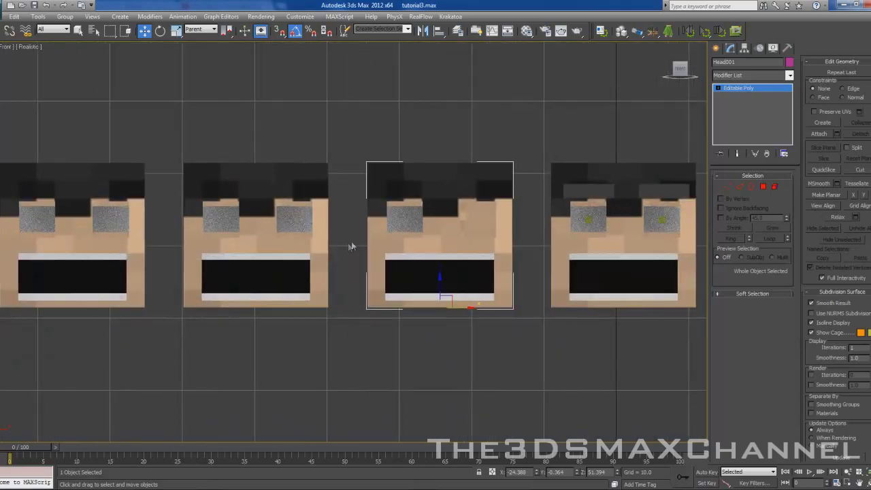
{"action": "scroll", "coordinate": [350, 247], "scroll_direction": "up", "scroll_amount": 2}
{"action": "left_click", "coordinate": [293, 257]}
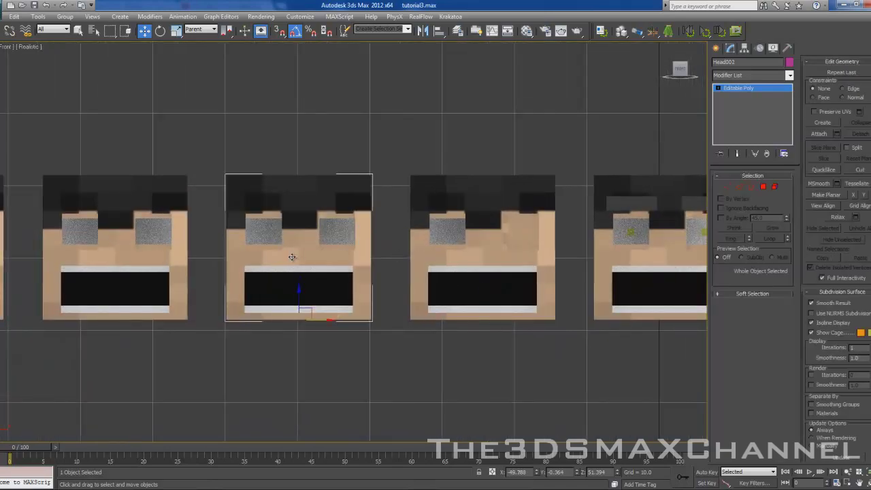
{"action": "scroll", "coordinate": [375, 287], "scroll_direction": "up", "scroll_amount": 2}
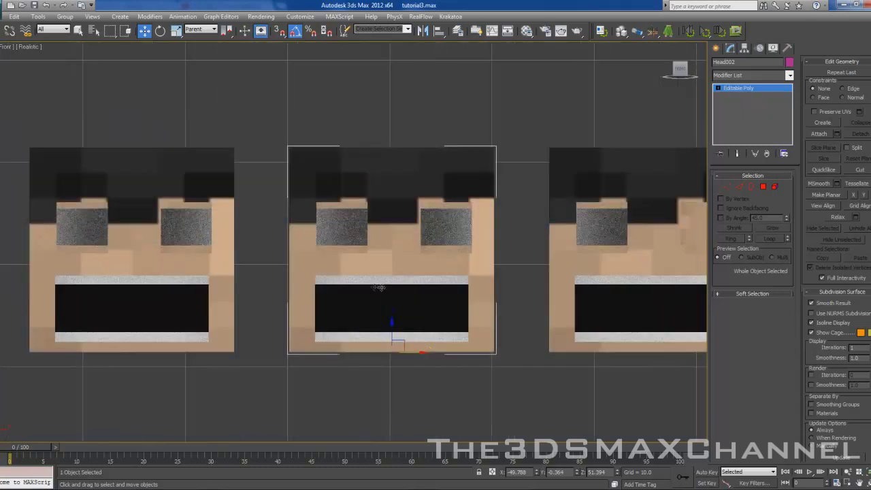
{"action": "scroll", "coordinate": [743, 181], "scroll_direction": "up", "scroll_amount": 2}
{"action": "left_click", "coordinate": [774, 186]}
{"action": "scroll", "coordinate": [370, 207], "scroll_direction": "up", "scroll_amount": 3}
{"action": "left_click", "coordinate": [316, 177]}
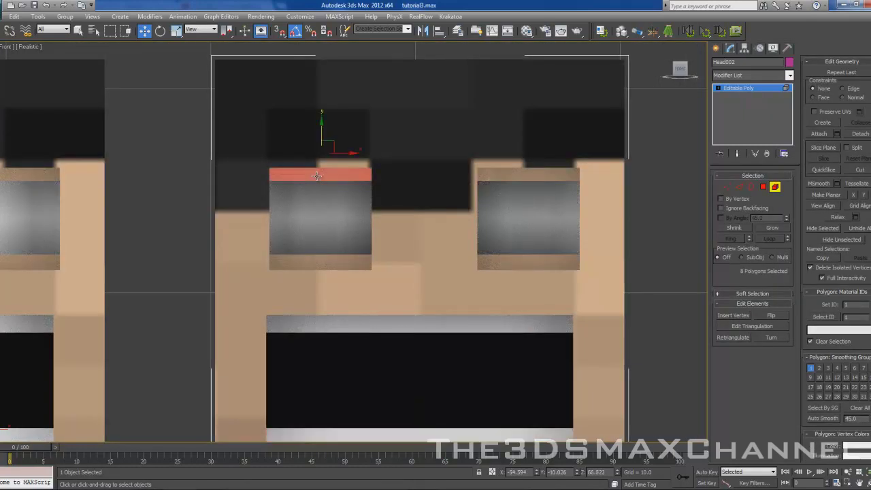
{"action": "left_click_drag", "start_coordinate": [320, 131], "coordinate": [313, 162]}
With edged faces displayed, nudge the same upper eyelid further down to the middle of the eye opening.
{"action": "scroll", "coordinate": [413, 218], "scroll_direction": "down", "scroll_amount": 2}
{"action": "middle_click_drag", "start_coordinate": [423, 220], "coordinate": [320, 191]}
{"action": "key", "text": "F4"}
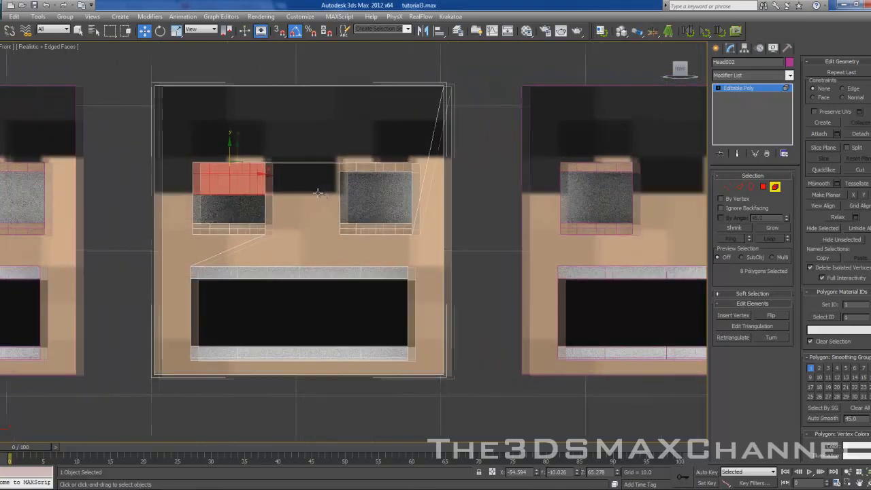
{"action": "scroll", "coordinate": [322, 197], "scroll_direction": "up", "scroll_amount": 2}
{"action": "left_click_drag", "start_coordinate": [164, 114], "coordinate": [163, 123]}
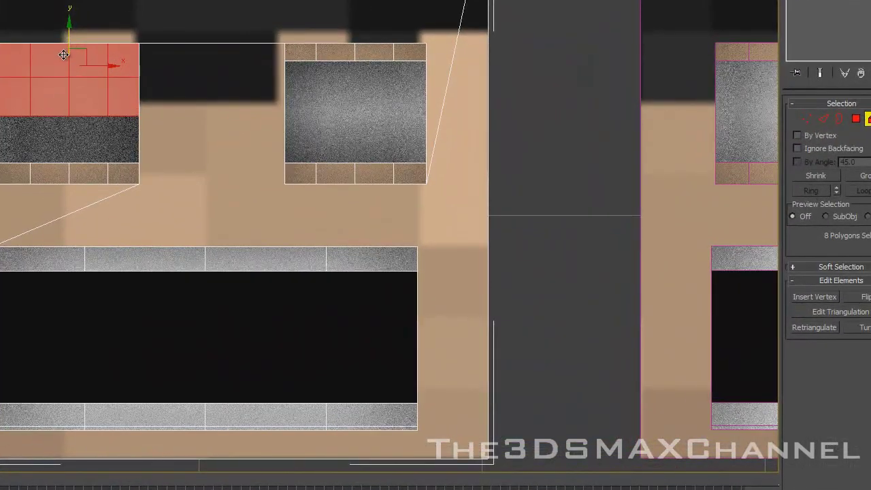
Raise the lower eyelid element of that eye until it meets the upper eyelid, then finish the element editing.
{"action": "left_click", "coordinate": [88, 176]}
{"action": "left_click_drag", "start_coordinate": [66, 169], "coordinate": [60, 123]}
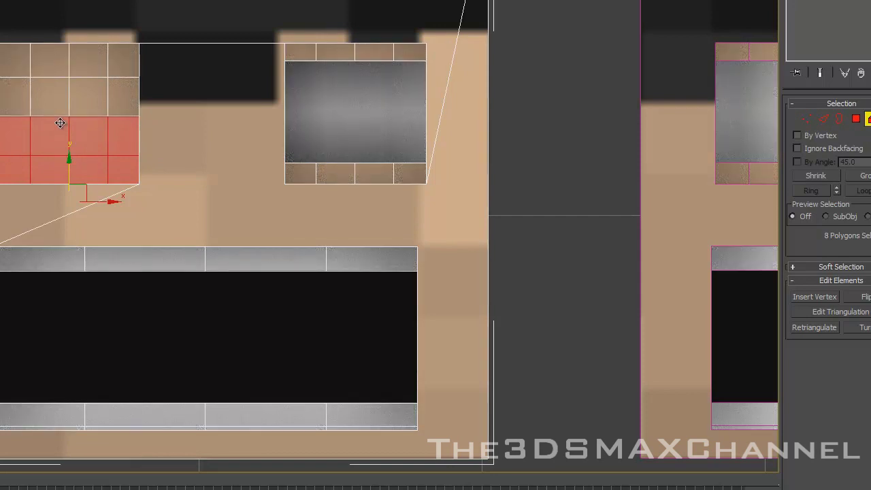
{"action": "key", "text": "F2"}
{"action": "key", "text": "F4"}
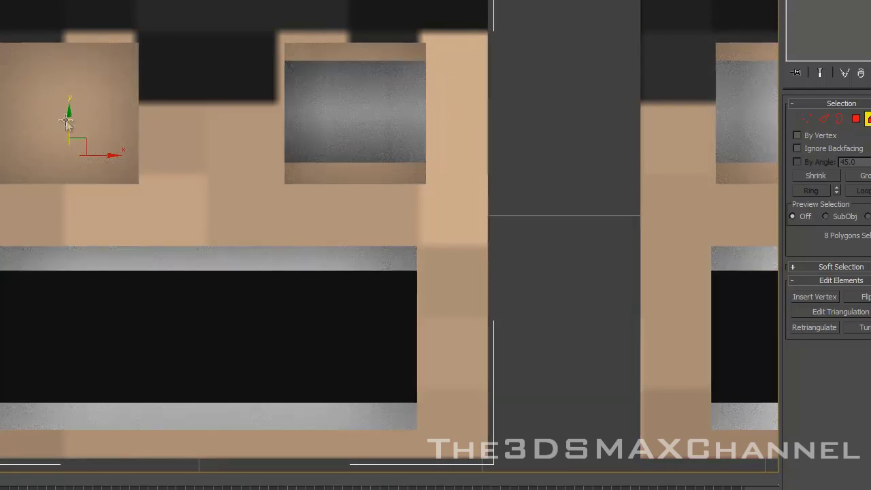
{"action": "key", "text": "F3"}
{"action": "key", "text": "F3"}
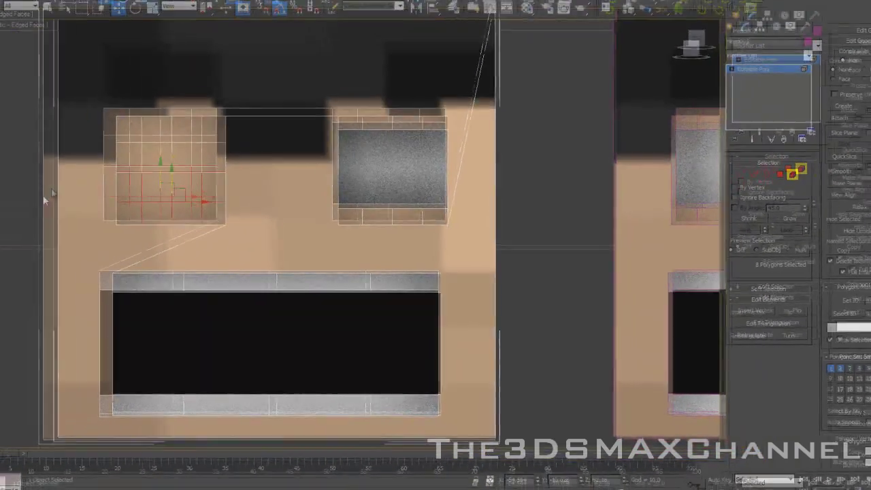
{"action": "left_click", "coordinate": [57, 208]}
{"action": "key", "text": "F4"}
{"action": "scroll", "coordinate": [170, 215], "scroll_direction": "down", "scroll_amount": 8}
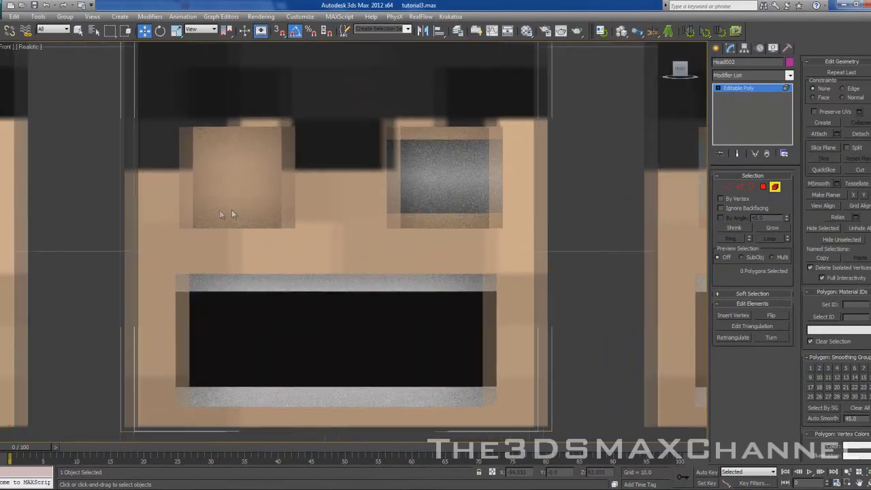
{"action": "scroll", "coordinate": [279, 197], "scroll_direction": "down", "scroll_amount": 2}
{"action": "scroll", "coordinate": [311, 190], "scroll_direction": "up", "scroll_amount": 3}
{"action": "middle_click_drag", "start_coordinate": [370, 191], "coordinate": [286, 190]}
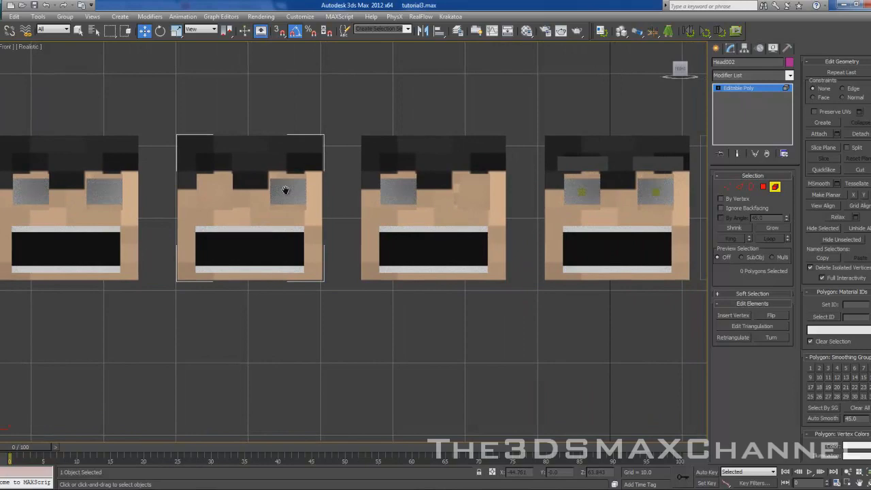
{"action": "scroll", "coordinate": [285, 189], "scroll_direction": "up", "scroll_amount": 5}
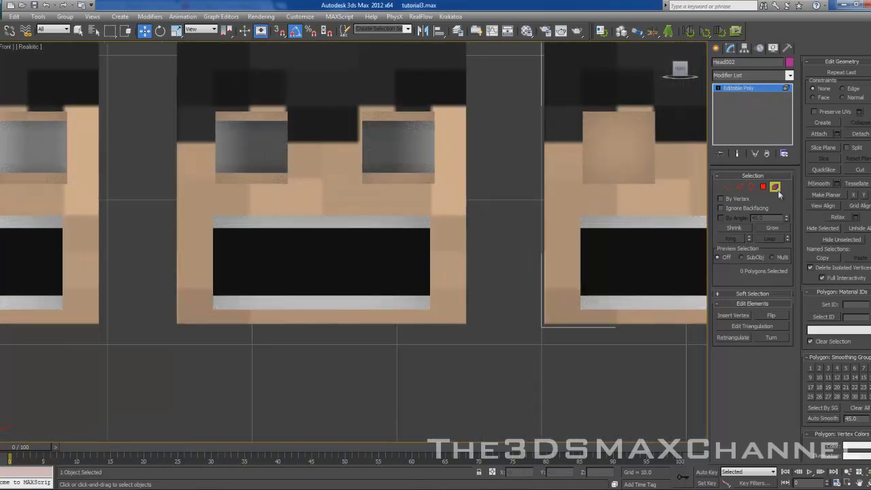
{"action": "left_click", "coordinate": [776, 187]}
On the third head copy, move the upper teeth element down toward the middle of the mouth opening.
{"action": "left_click", "coordinate": [326, 210]}
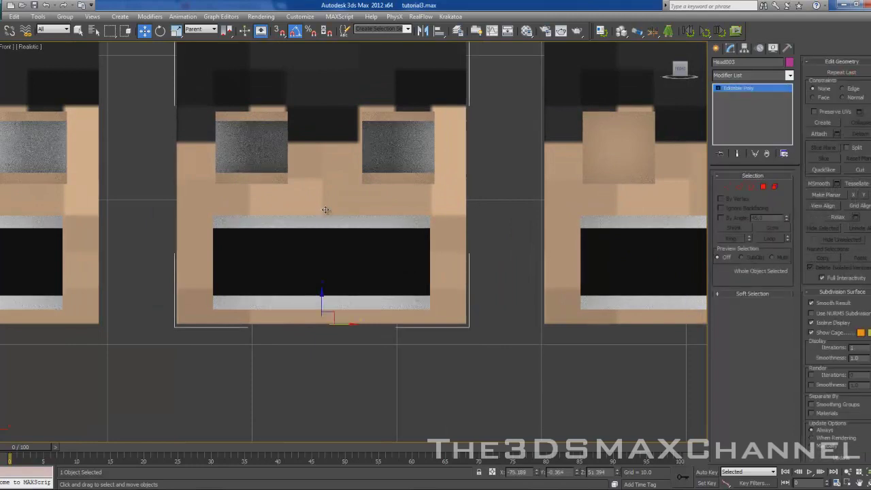
{"action": "middle_click_drag", "start_coordinate": [356, 251], "coordinate": [358, 238]}
{"action": "left_click", "coordinate": [774, 188]}
{"action": "middle_click_drag", "start_coordinate": [248, 212], "coordinate": [386, 213]}
{"action": "scroll", "coordinate": [510, 205], "scroll_direction": "down", "scroll_amount": 2}
{"action": "scroll", "coordinate": [374, 218], "scroll_direction": "up", "scroll_amount": 3}
{"action": "left_click", "coordinate": [336, 214]}
{"action": "key", "text": "F3"}
{"action": "key", "text": "F3"}
{"action": "key", "text": "F4"}
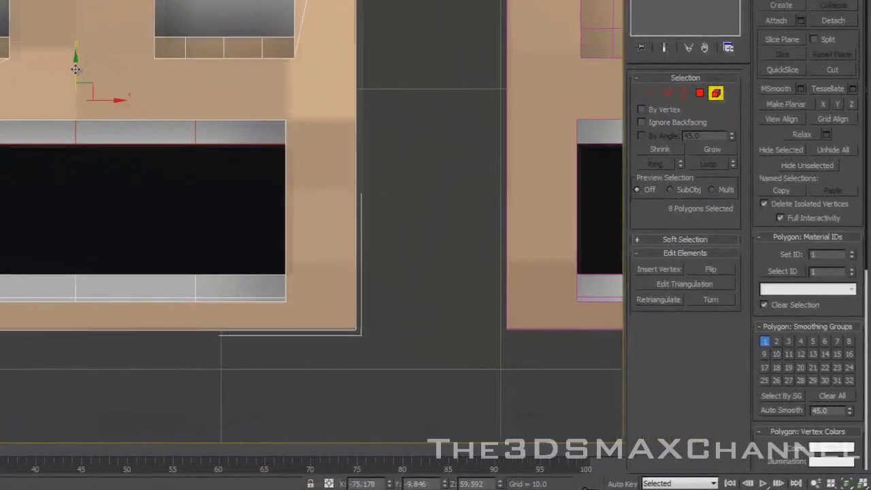
{"action": "left_click_drag", "start_coordinate": [308, 170], "coordinate": [307, 222]}
{"action": "left_click_drag", "start_coordinate": [68, 139], "coordinate": [65, 120]}
Raise the top edges of the lower teeth to just below the upper teeth, leaving a narrow gap.
{"action": "middle_click_drag", "start_coordinate": [104, 150], "coordinate": [87, 99]}
{"action": "left_click", "coordinate": [68, 190]}
{"action": "left_click", "coordinate": [60, 233]}
{"action": "middle_click_drag", "start_coordinate": [49, 165], "coordinate": [58, 122]}
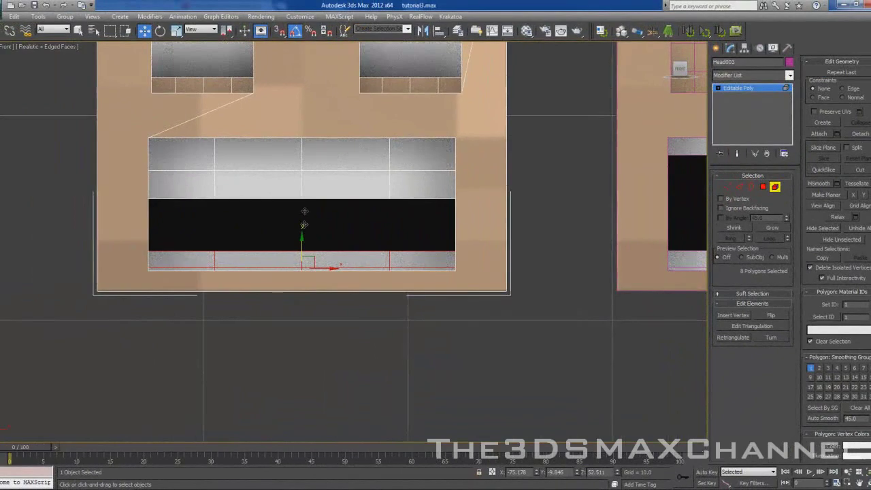
{"action": "key", "text": "F4"}
{"action": "scroll", "coordinate": [301, 232], "scroll_direction": "up", "scroll_amount": 3}
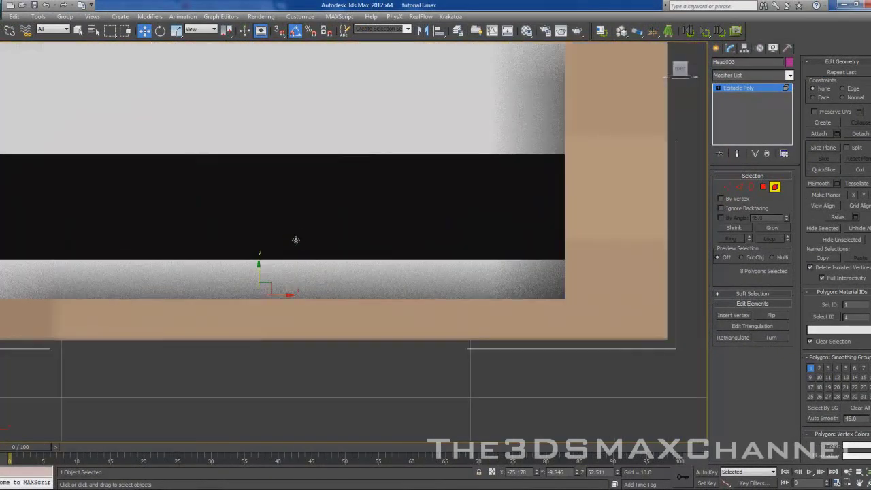
{"action": "scroll", "coordinate": [321, 245], "scroll_direction": "down", "scroll_amount": 1}
{"action": "key", "text": "F4"}
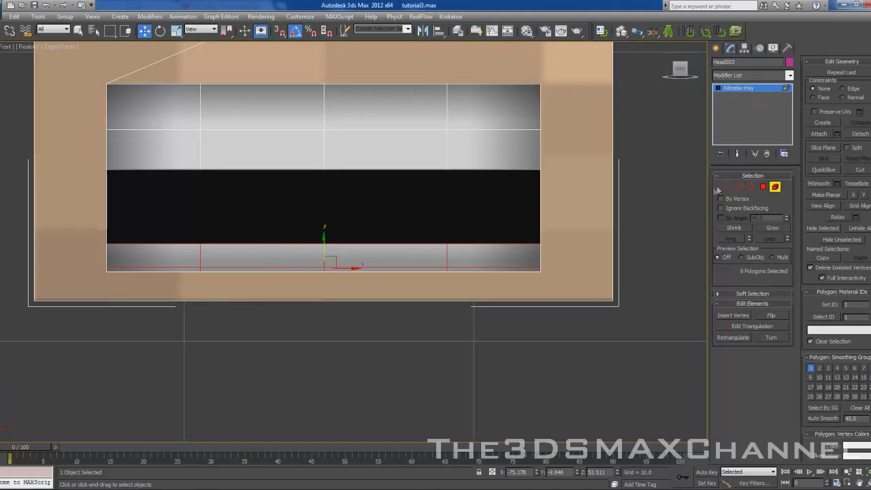
{"action": "left_click", "coordinate": [740, 188]}
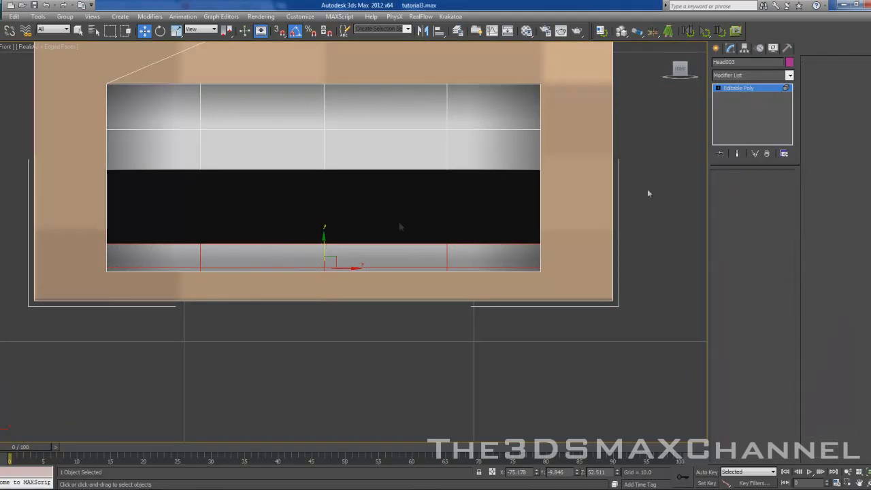
{"action": "left_click", "coordinate": [171, 243]}
{"action": "double_click", "coordinate": [221, 243]}
{"action": "left_click_drag", "start_coordinate": [324, 223], "coordinate": [317, 166]}
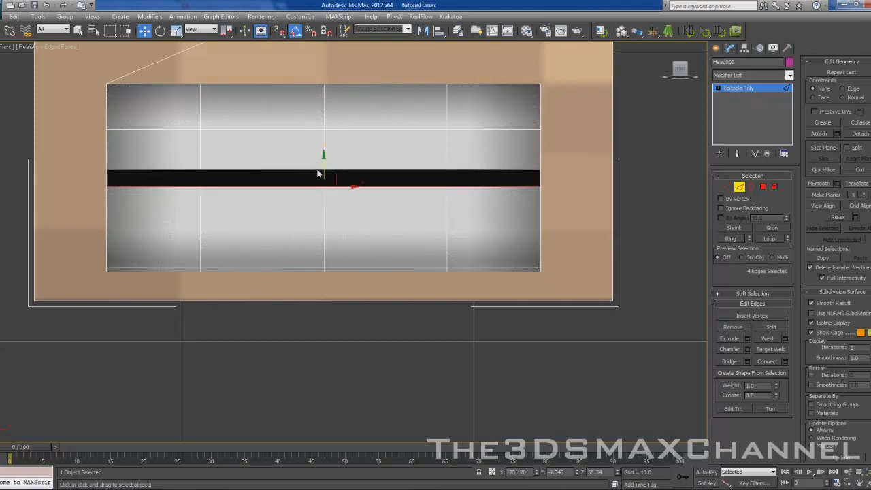
Nudge the top edges of the lower teeth slightly back down and clear the edge selection.
{"action": "key", "text": "f"}
{"action": "scroll", "coordinate": [272, 212], "scroll_direction": "down", "scroll_amount": 12}
{"action": "middle_click_drag", "start_coordinate": [281, 212], "coordinate": [361, 278]}
{"action": "scroll", "coordinate": [361, 279], "scroll_direction": "up", "scroll_amount": 15}
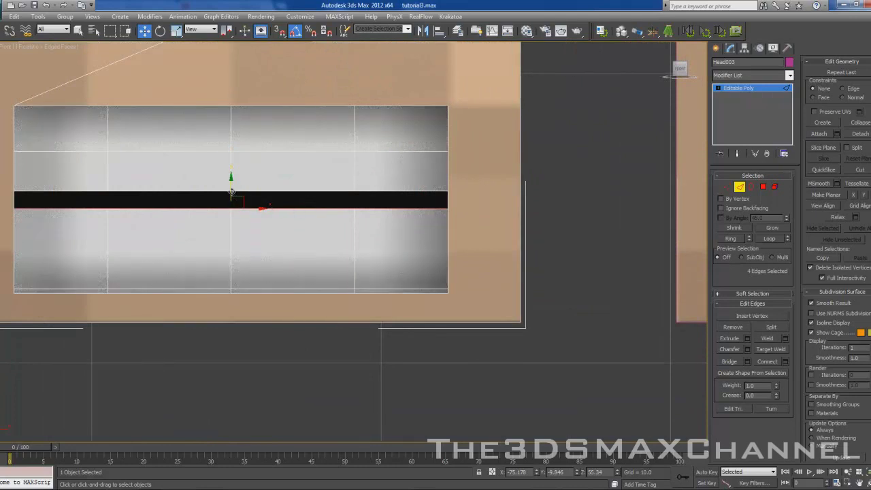
{"action": "left_click_drag", "start_coordinate": [231, 192], "coordinate": [231, 194]}
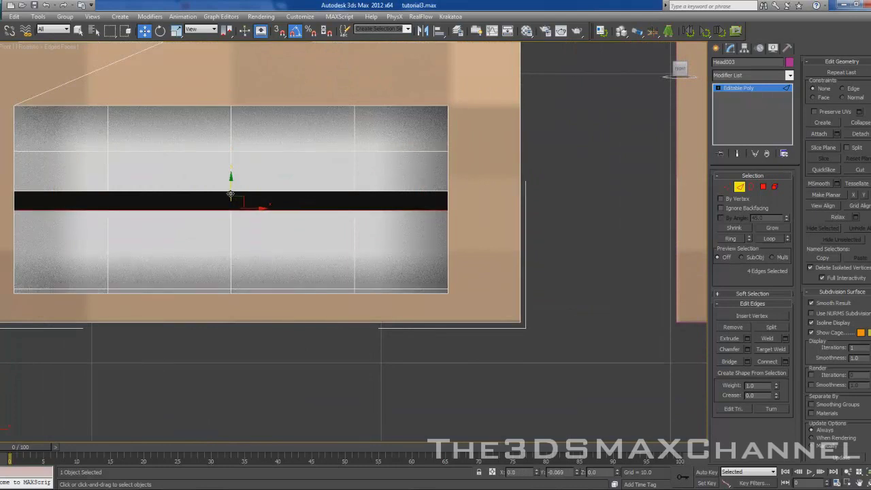
{"action": "left_click", "coordinate": [177, 175]}
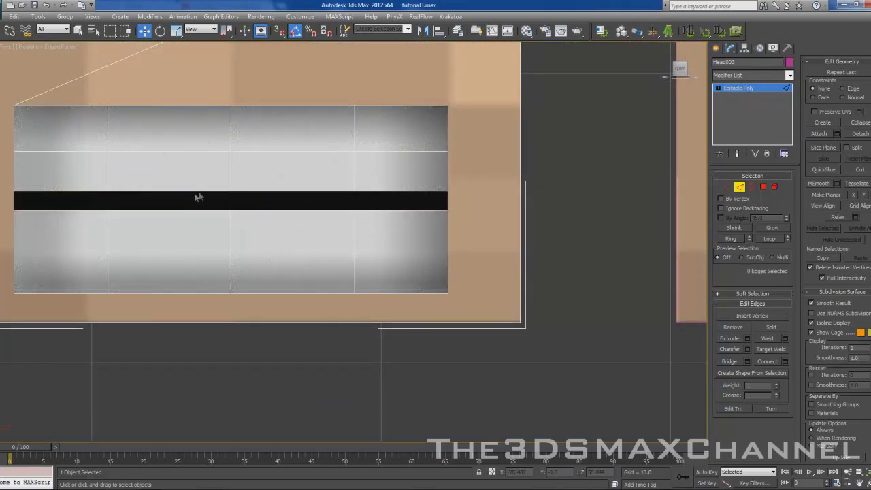
Move the inner horizontal edges of the lower teeth up to about mid-height of the teeth, then leave edge editing.
{"action": "middle_click_drag", "start_coordinate": [145, 256], "coordinate": [229, 232]}
{"action": "left_click", "coordinate": [257, 267]}
{"action": "double_click", "coordinate": [168, 266]}
{"action": "left_click_drag", "start_coordinate": [318, 246], "coordinate": [311, 213]}
{"action": "left_click", "coordinate": [312, 329]}
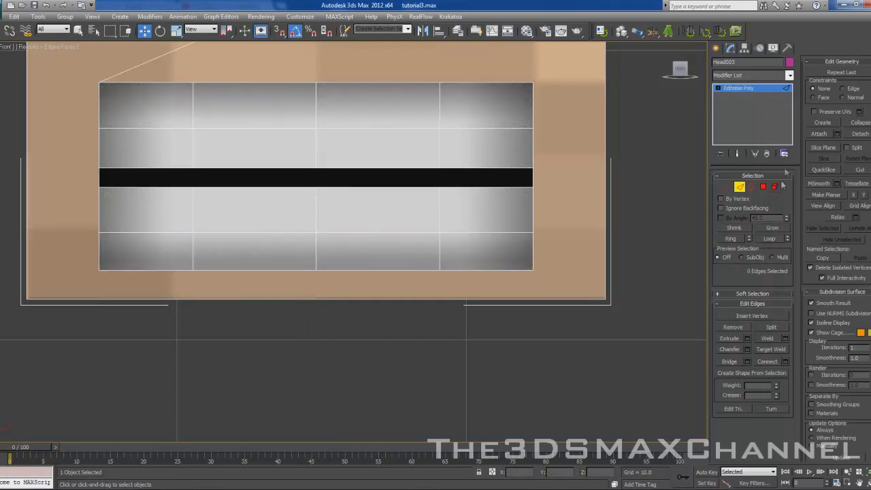
{"action": "left_click", "coordinate": [744, 188]}
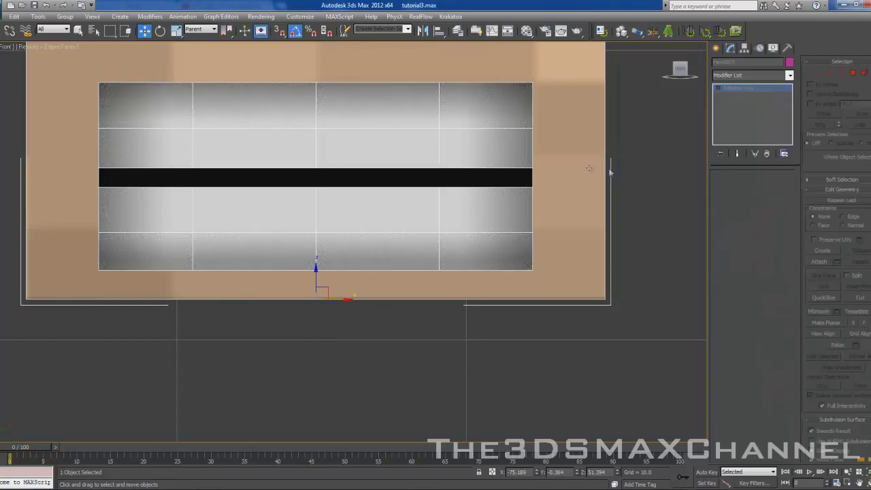
Lower the upper teeth element slightly to narrow the gap above the lower teeth.
{"action": "left_click", "coordinate": [776, 187]}
{"action": "left_click", "coordinate": [328, 144]}
{"action": "left_click_drag", "start_coordinate": [317, 107], "coordinate": [314, 124]}
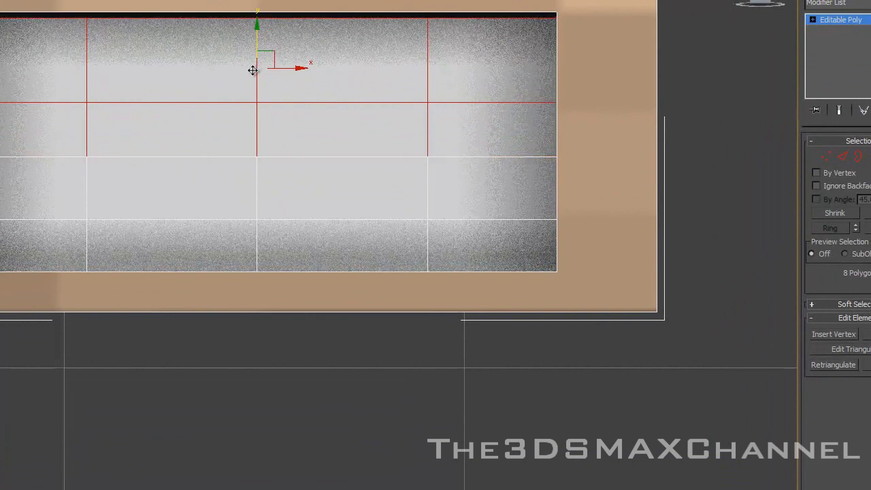
{"action": "left_click_drag", "start_coordinate": [252, 70], "coordinate": [252, 49]}
Raise the top edges of the lower teeth until they meet the upper teeth and close the mouth.
{"action": "left_click", "coordinate": [209, 201]}
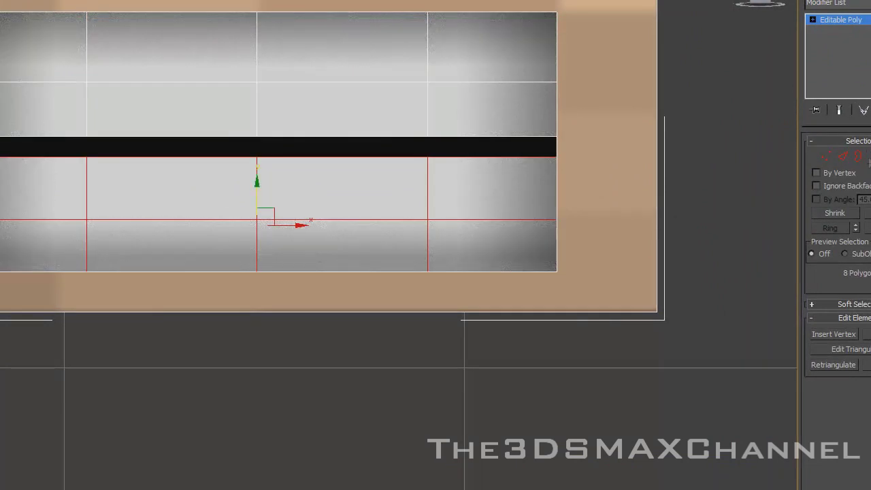
{"action": "left_click", "coordinate": [847, 159]}
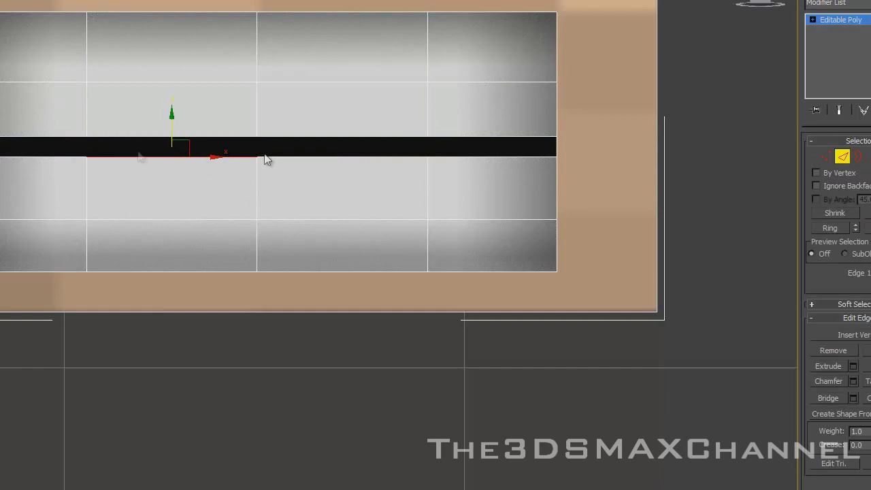
{"action": "double_click", "coordinate": [2, 157]}
{"action": "left_click_drag", "start_coordinate": [261, 120], "coordinate": [254, 101]}
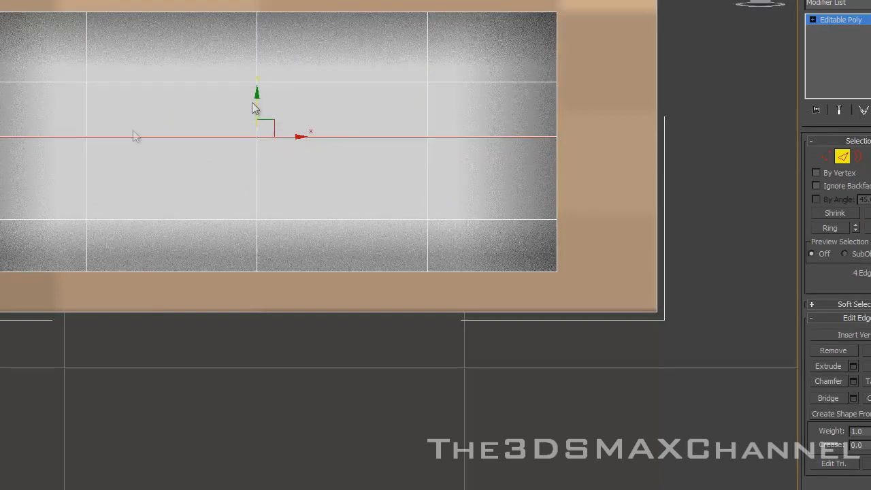
Examine the seam between the upper and lower teeth with and without edges displayed, then finish the edge editing.
{"action": "left_click", "coordinate": [174, 150]}
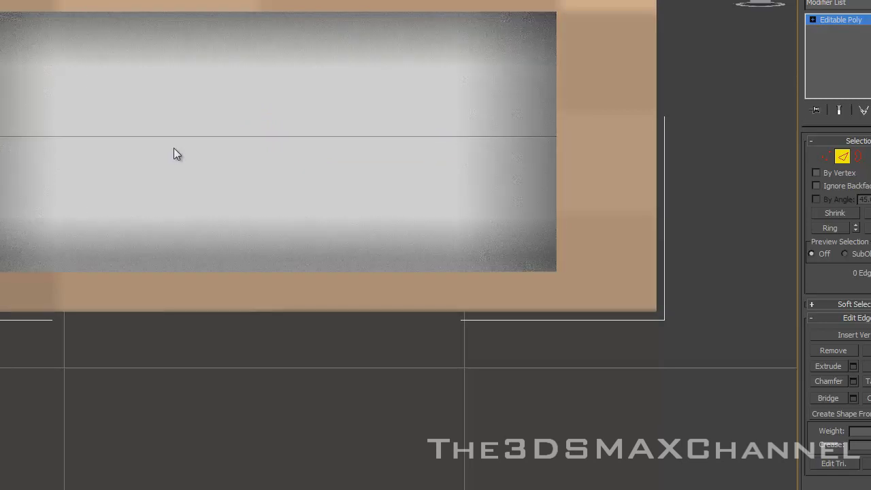
{"action": "left_click", "coordinate": [156, 136]}
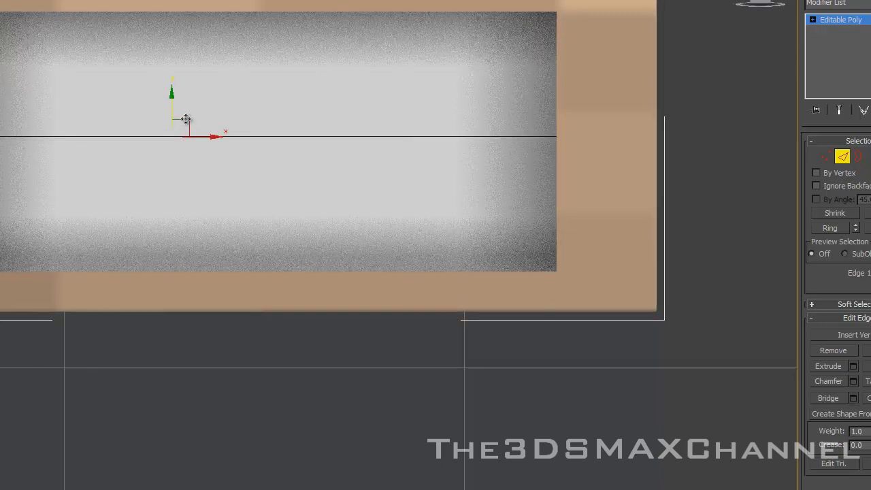
{"action": "double_click", "coordinate": [71, 138]}
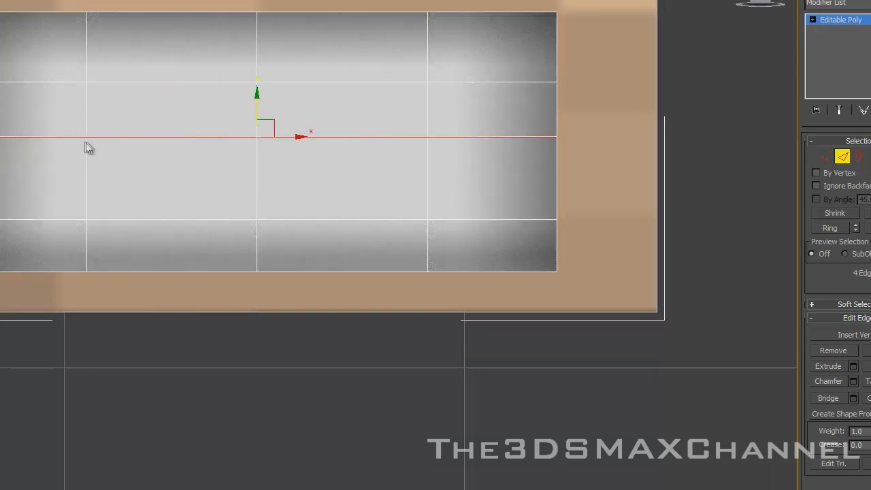
{"action": "key", "text": "F3"}
{"action": "key", "text": "F3"}
{"action": "key", "text": "F4"}
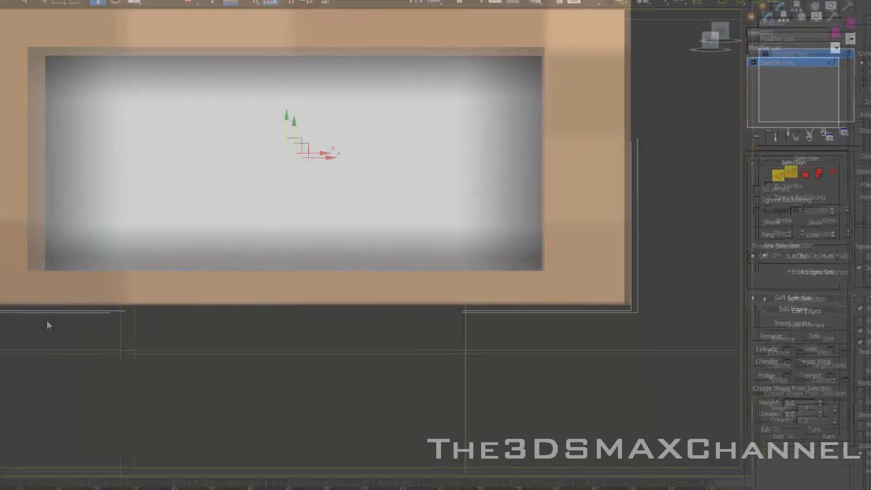
{"action": "left_click", "coordinate": [48, 322]}
{"action": "key", "text": "F4"}
{"action": "scroll", "coordinate": [296, 253], "scroll_direction": "down", "scroll_amount": 5}
{"action": "middle_click_drag", "start_coordinate": [306, 245], "coordinate": [278, 241]}
{"action": "scroll", "coordinate": [279, 241], "scroll_direction": "up", "scroll_amount": 5}
{"action": "left_click", "coordinate": [741, 186]}
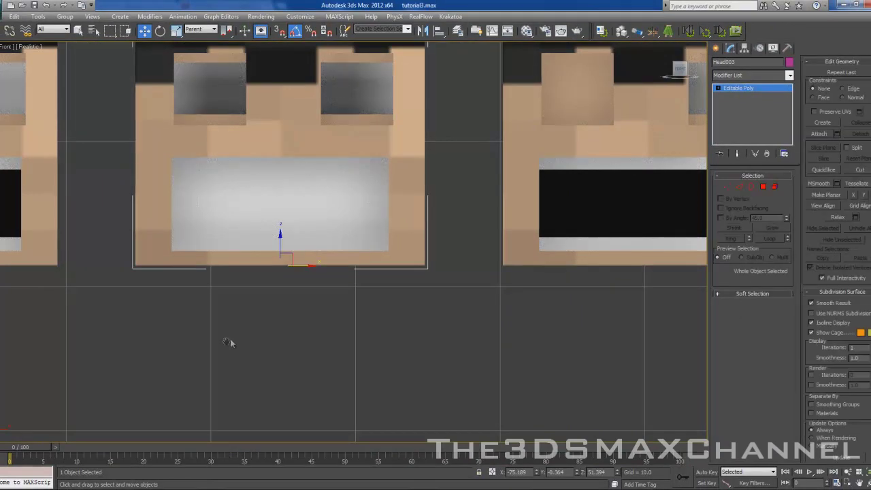
Delete the two leftmost spare head copies, beyond the copy with the shut teeth.
{"action": "scroll", "coordinate": [361, 348], "scroll_direction": "down", "scroll_amount": 5}
{"action": "middle_click_drag", "start_coordinate": [396, 318], "coordinate": [361, 312]}
{"action": "middle_click_drag", "start_coordinate": [240, 306], "coordinate": [366, 306]}
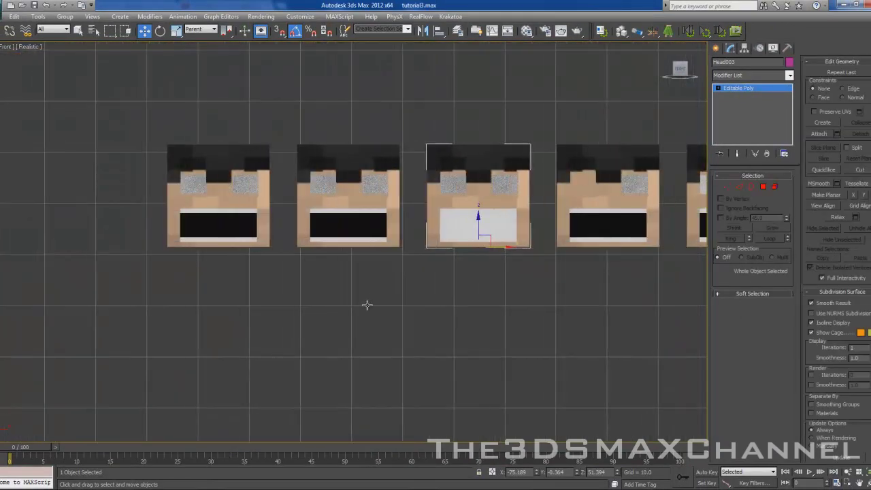
{"action": "scroll", "coordinate": [367, 306], "scroll_direction": "up", "scroll_amount": 2}
{"action": "left_click_drag", "start_coordinate": [321, 290], "coordinate": [325, 291]}
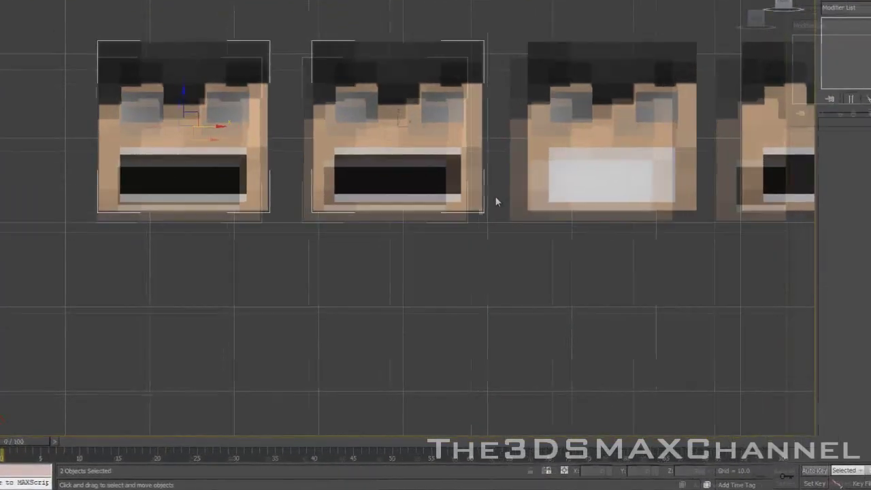
{"action": "key", "text": "Delete"}
Review the row of remaining heads, from the shut-teeth copy to the original head beside the facial control panel.
{"action": "middle_click_drag", "start_coordinate": [497, 202], "coordinate": [191, 196]}
{"action": "middle_click_drag", "start_coordinate": [466, 196], "coordinate": [396, 196]}
{"action": "middle_click_drag", "start_coordinate": [459, 142], "coordinate": [254, 134]}
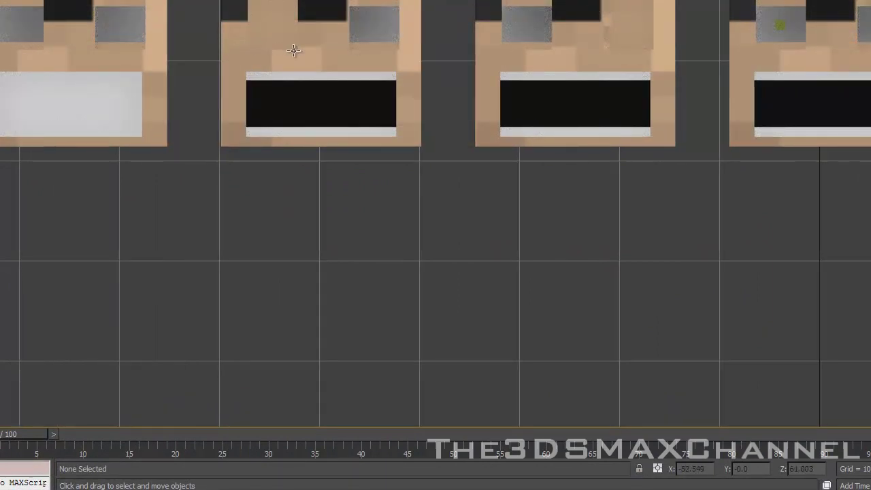
{"action": "middle_click_drag", "start_coordinate": [14, 46], "coordinate": [199, 42]}
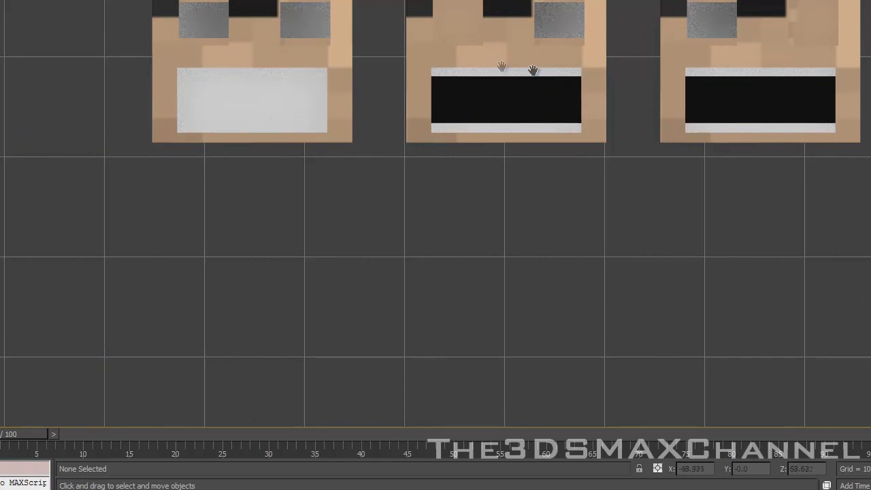
{"action": "middle_click_drag", "start_coordinate": [533, 70], "coordinate": [179, 48]}
{"action": "middle_click_drag", "start_coordinate": [497, 58], "coordinate": [92, 77]}
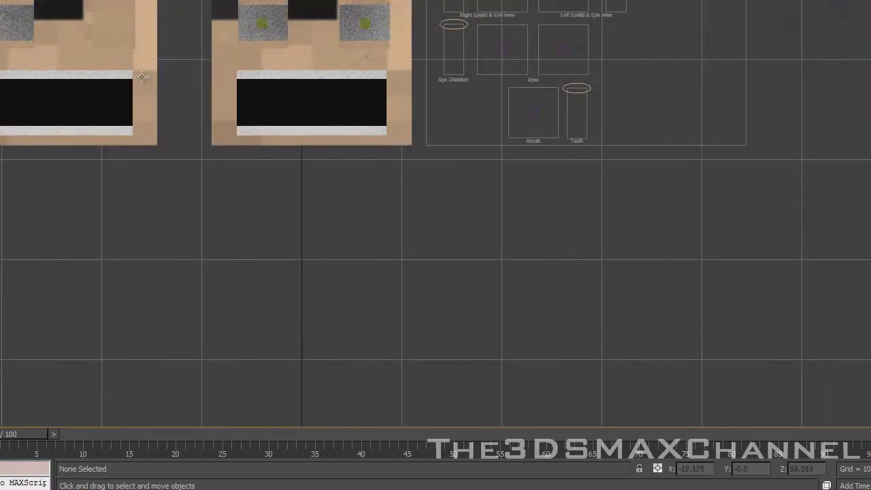
{"action": "middle_click_drag", "start_coordinate": [297, 54], "coordinate": [408, 47]}
Add a Morpher modifier to the original head, the one with eyebrows and pupils next to the facial control panel.
{"action": "left_click", "coordinate": [332, 52]}
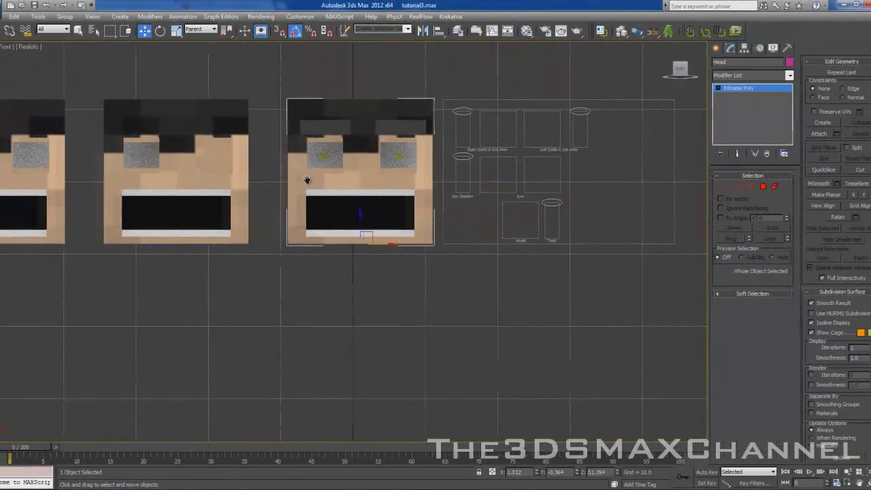
{"action": "scroll", "coordinate": [307, 179], "scroll_direction": "up", "scroll_amount": 2}
{"action": "middle_click_drag", "start_coordinate": [307, 178], "coordinate": [270, 211]}
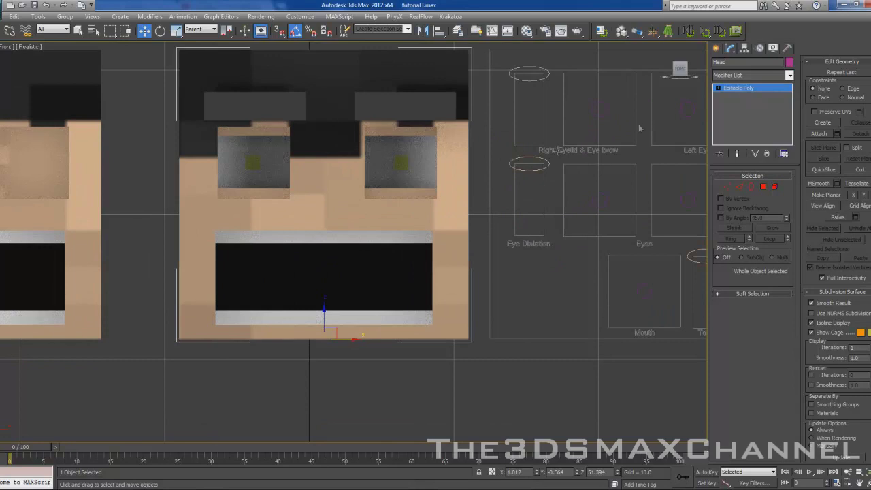
{"action": "middle_click_drag", "start_coordinate": [439, 193], "coordinate": [482, 188]}
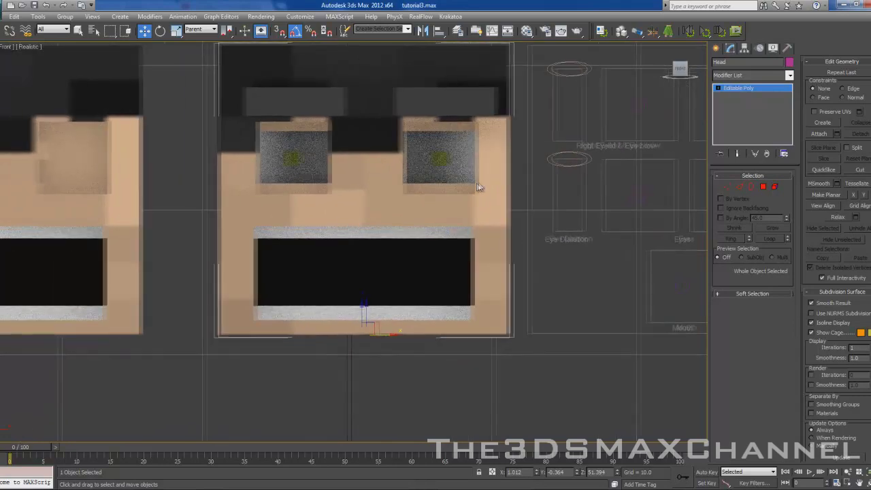
{"action": "left_click", "coordinate": [739, 75]}
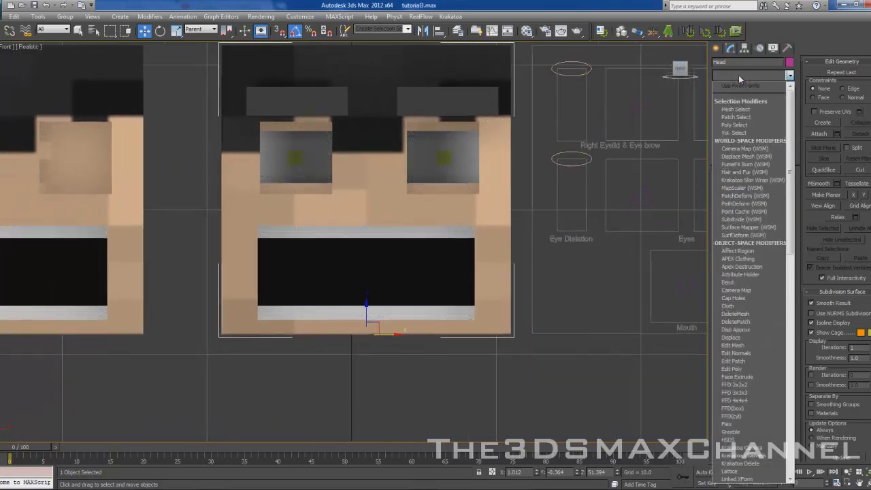
{"action": "key", "text": "m"}
{"action": "key", "text": "m"}
{"action": "key", "text": "m"}
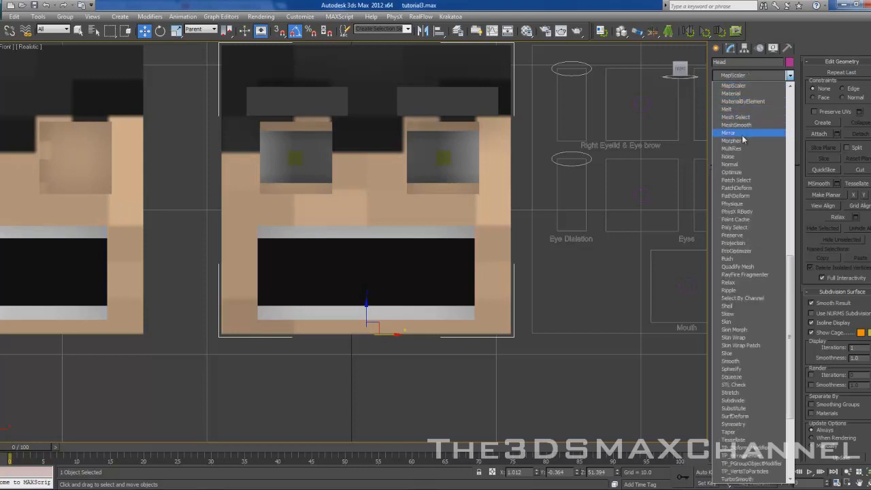
{"action": "left_click", "coordinate": [742, 140]}
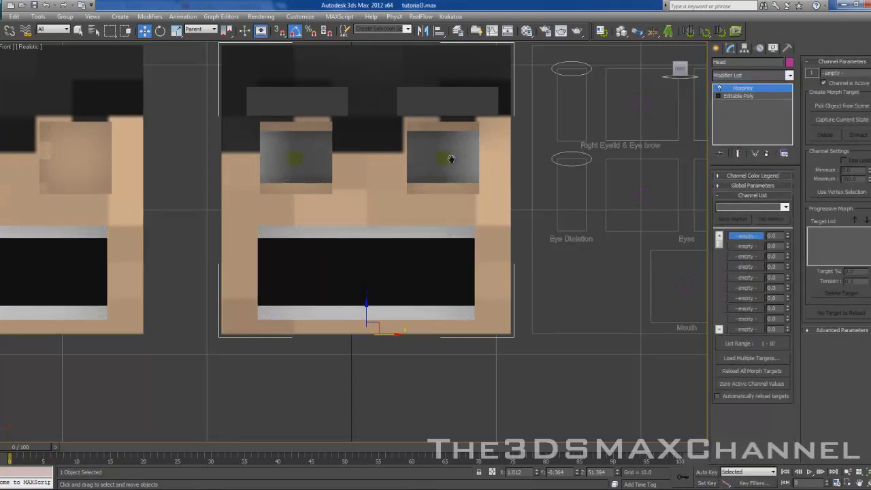
Load the closed-eye head copy nearest the original, Head001, from the scene as the target of the first morph channel.
{"action": "scroll", "coordinate": [452, 159], "scroll_direction": "down", "scroll_amount": 5}
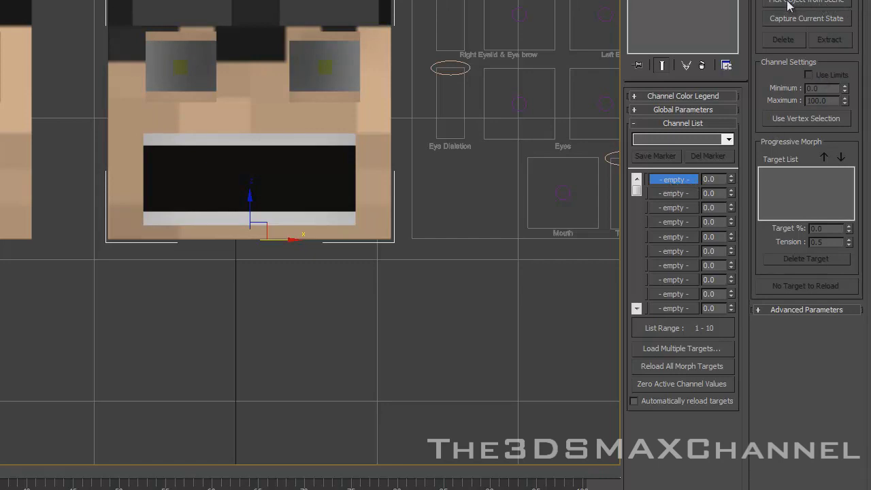
{"action": "left_click", "coordinate": [783, 3]}
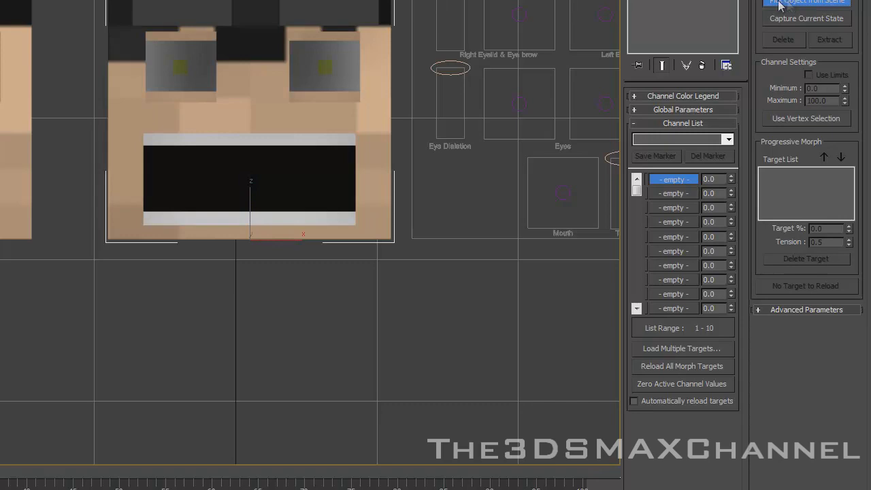
{"action": "left_click", "coordinate": [4, 99]}
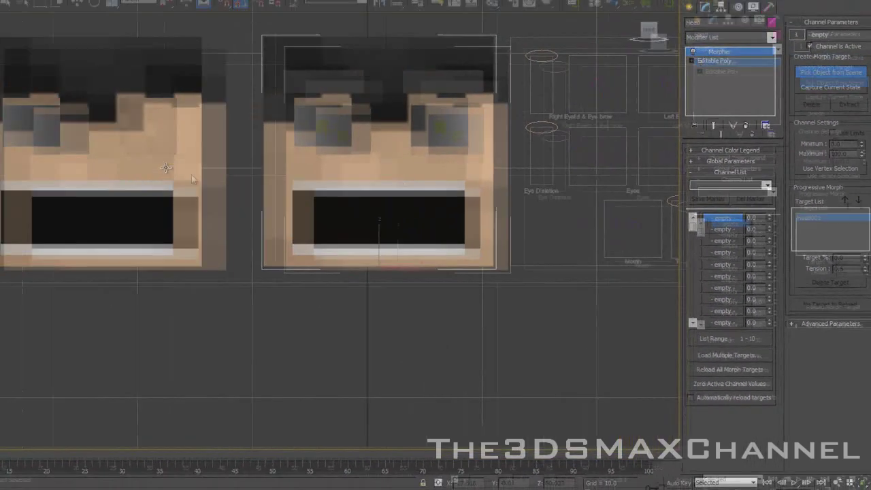
{"action": "middle_click_drag", "start_coordinate": [188, 188], "coordinate": [445, 172]}
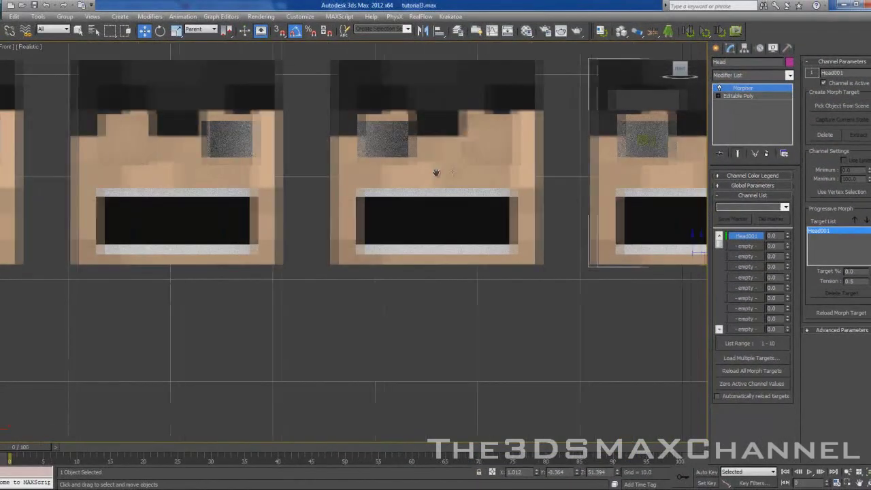
Load the other closed-eye head copy, Head002, from the scene as the target of the second morph channel.
{"action": "left_click", "coordinate": [745, 246]}
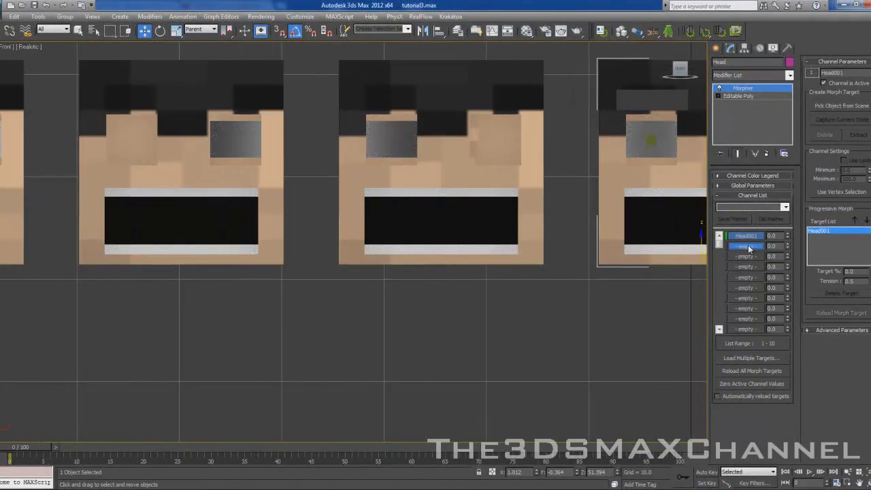
{"action": "scroll", "coordinate": [802, 123], "scroll_direction": "down", "scroll_amount": 3}
{"action": "left_click", "coordinate": [838, 105]}
{"action": "left_click", "coordinate": [838, 108]}
{"action": "left_click", "coordinate": [828, 107]}
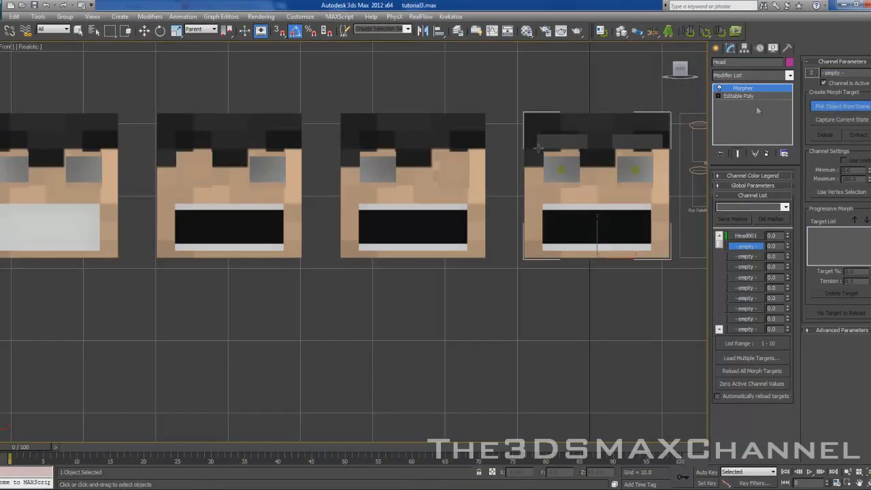
{"action": "left_click", "coordinate": [229, 192]}
{"action": "middle_click_drag", "start_coordinate": [367, 267], "coordinate": [671, 252]}
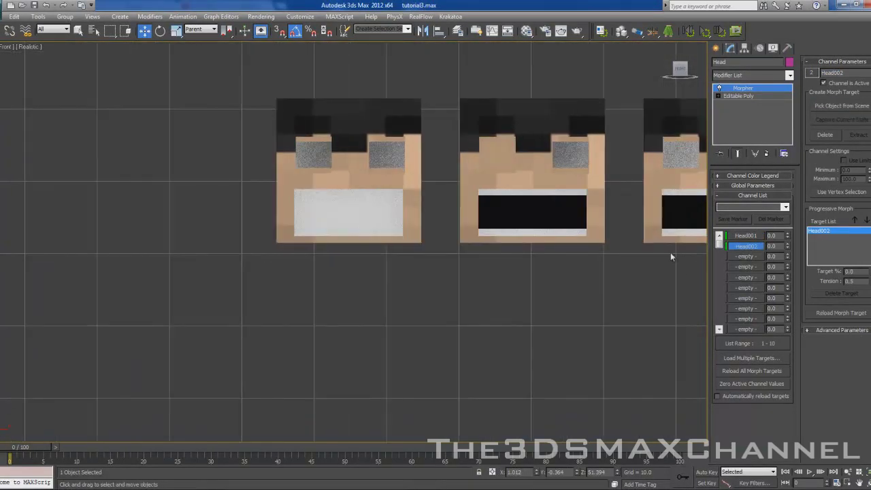
Load the shut-teeth head copy, Head003, from the scene as the target of the third morph channel.
{"action": "left_click", "coordinate": [744, 257]}
{"action": "left_click", "coordinate": [828, 106]}
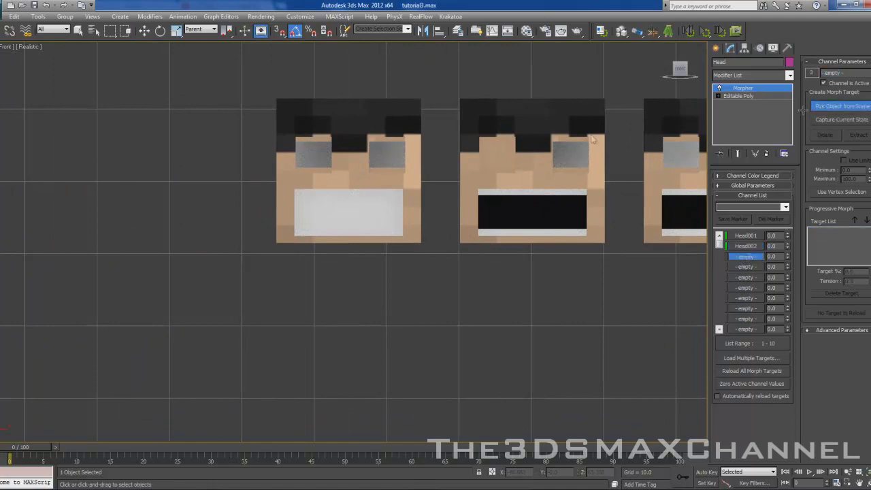
{"action": "left_click", "coordinate": [366, 174]}
Select the original head again and test its morph channels individually at a value of 100.
{"action": "middle_click_drag", "start_coordinate": [514, 182], "coordinate": [204, 189]}
{"action": "middle_click_drag", "start_coordinate": [508, 195], "coordinate": [297, 203]}
{"action": "scroll", "coordinate": [297, 204], "scroll_direction": "up", "scroll_amount": 2}
{"action": "scroll", "coordinate": [325, 203], "scroll_direction": "down", "scroll_amount": 1}
{"action": "left_click", "coordinate": [410, 331]}
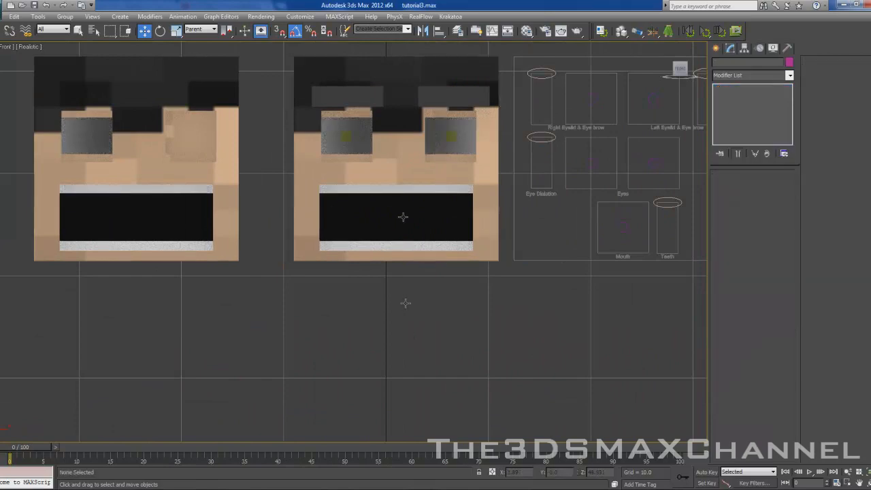
{"action": "middle_click_drag", "start_coordinate": [396, 225], "coordinate": [347, 292]}
{"action": "scroll", "coordinate": [345, 289], "scroll_direction": "up", "scroll_amount": 1}
{"action": "left_click", "coordinate": [334, 252]}
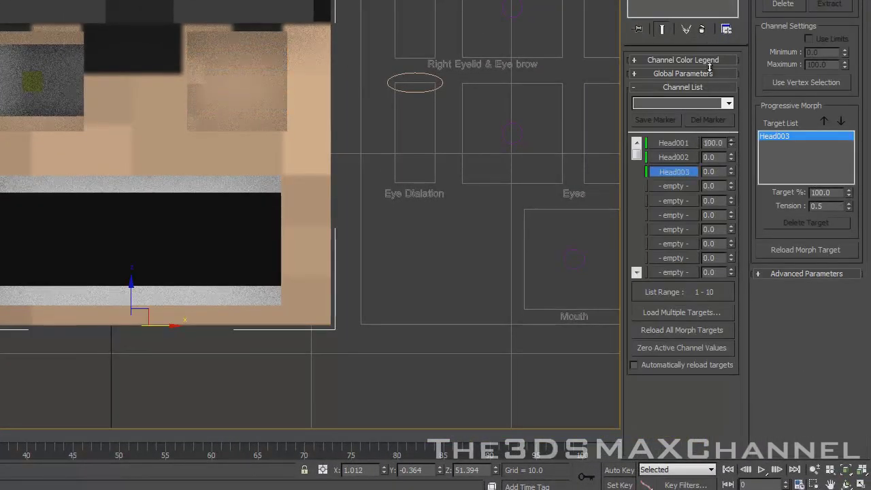
{"action": "left_click_drag", "start_coordinate": [710, 154], "coordinate": [718, 66]}
{"action": "left_click_drag", "start_coordinate": [730, 143], "coordinate": [708, 74]}
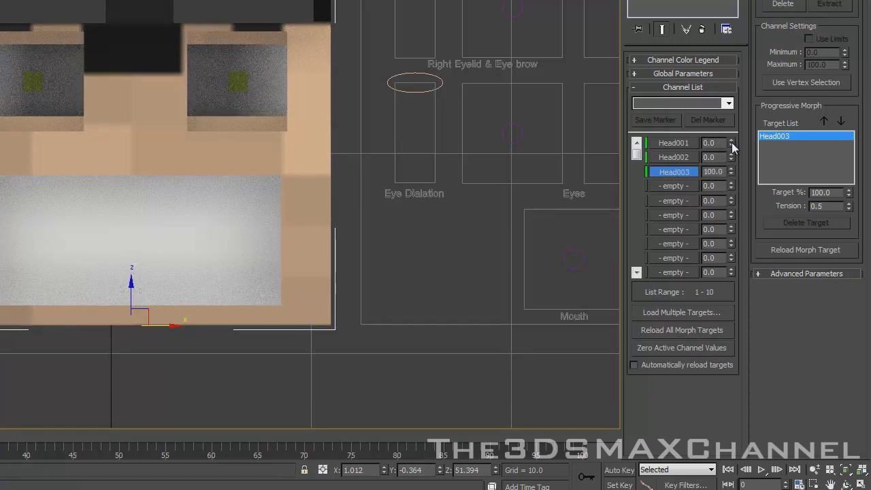
Test the targets combined, with the Head001 and Head002 channels at 100 and Head003 at 99.
{"action": "left_click_drag", "start_coordinate": [732, 145], "coordinate": [731, 66]}
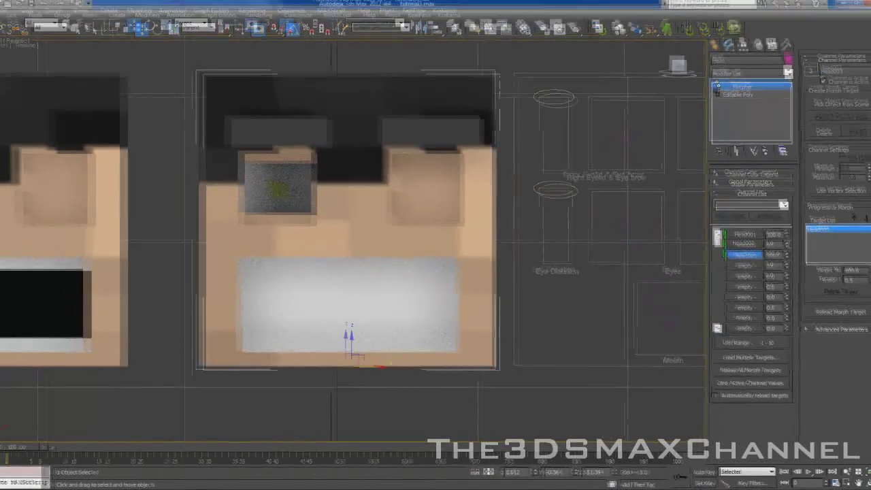
{"action": "left_click_drag", "start_coordinate": [732, 156], "coordinate": [722, 97]}
{"action": "left_click_drag", "start_coordinate": [782, 203], "coordinate": [780, 194]}
{"action": "left_click", "coordinate": [788, 258]}
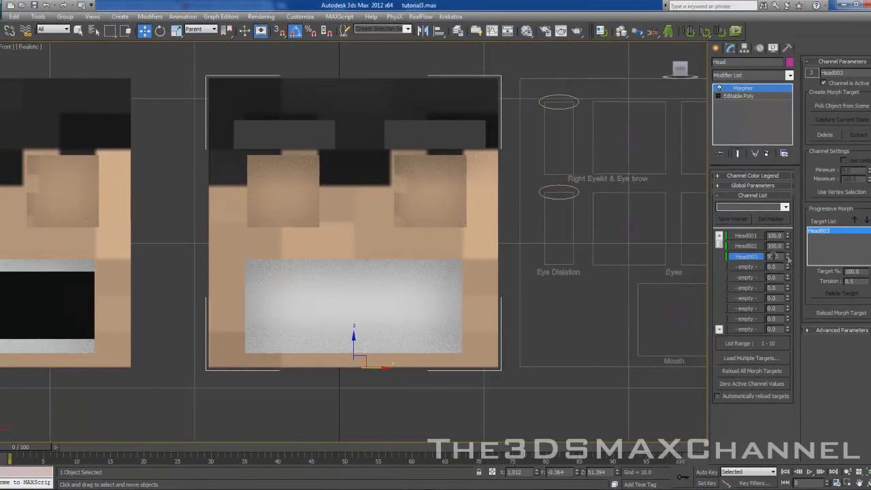
{"action": "scroll", "coordinate": [524, 243], "scroll_direction": "down", "scroll_amount": 6}
{"action": "scroll", "coordinate": [524, 243], "scroll_direction": "up", "scroll_amount": 8}
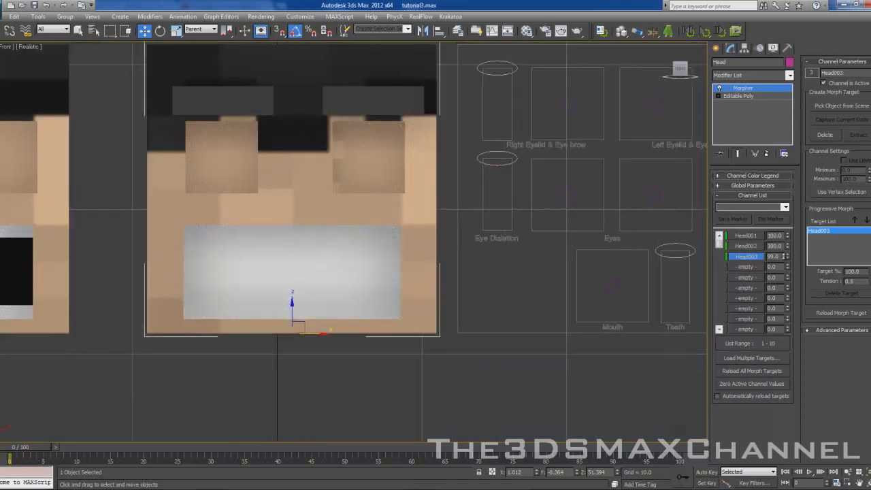
Reset the Head003, Head002 and Head001 morph channels to 0.
{"action": "left_click_drag", "start_coordinate": [788, 256], "coordinate": [782, 344]}
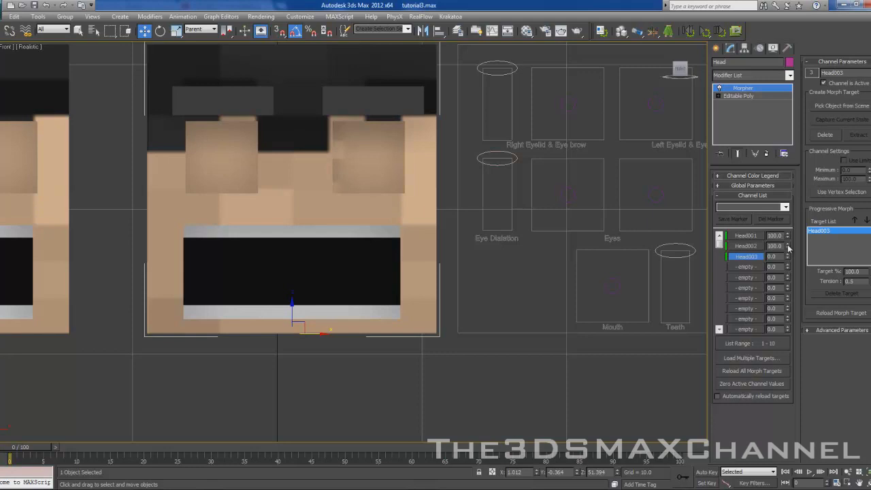
{"action": "left_click_drag", "start_coordinate": [789, 247], "coordinate": [786, 329]}
{"action": "left_click_drag", "start_coordinate": [787, 236], "coordinate": [778, 310]}
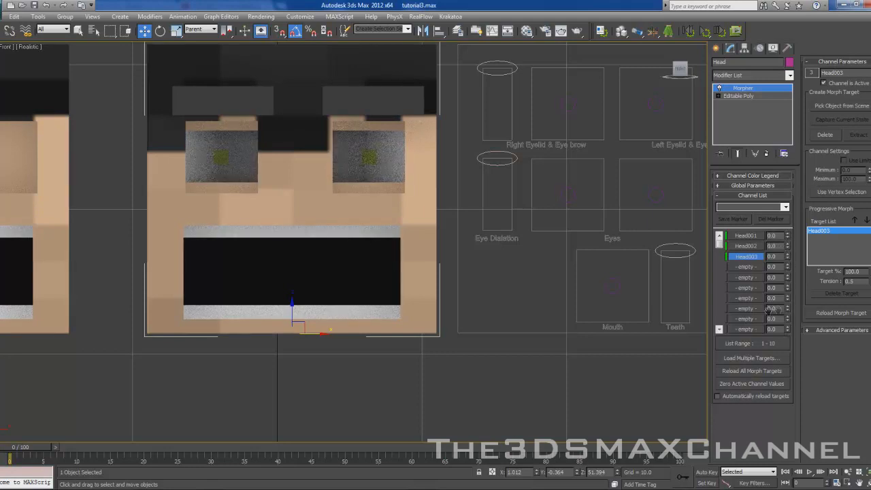
Clear the current selection and select the three head copies used as morph targets.
{"action": "scroll", "coordinate": [487, 308], "scroll_direction": "down", "scroll_amount": 5}
{"action": "left_click", "coordinate": [280, 320]}
{"action": "middle_click_drag", "start_coordinate": [219, 208], "coordinate": [313, 195]}
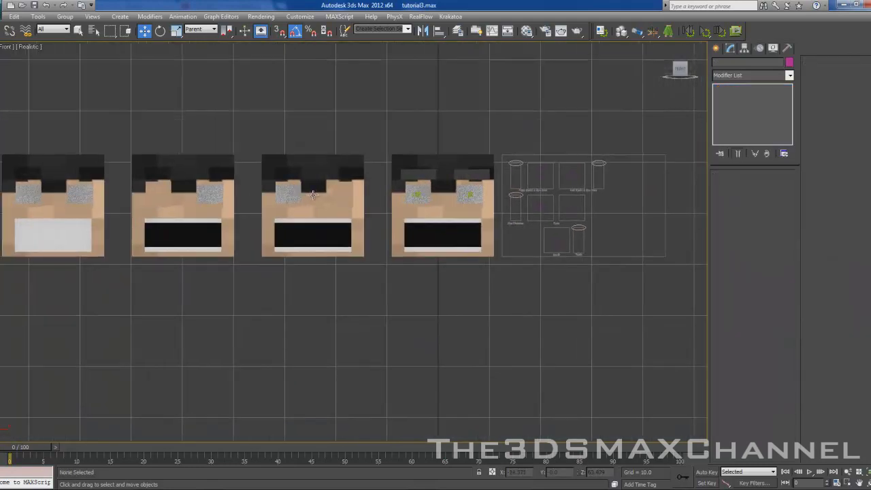
{"action": "left_click_drag", "start_coordinate": [23, 127], "coordinate": [336, 311]}
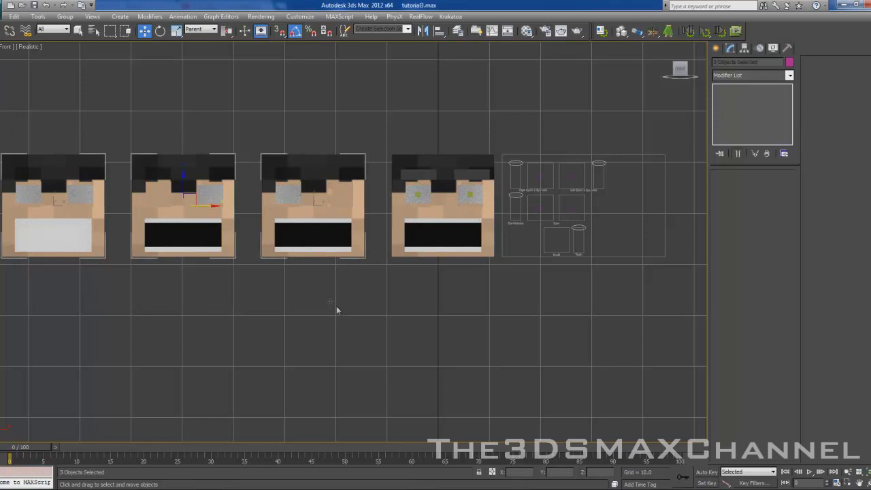
{"action": "middle_click_drag", "start_coordinate": [234, 133], "coordinate": [326, 130]}
{"action": "middle_click_drag", "start_coordinate": [414, 145], "coordinate": [370, 148]}
{"action": "scroll", "coordinate": [370, 148], "scroll_direction": "up", "scroll_amount": 2}
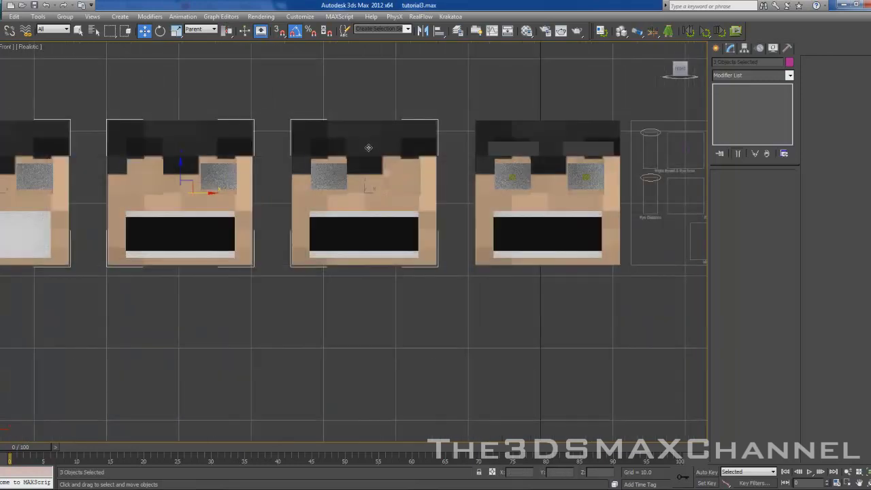
{"action": "middle_click_drag", "start_coordinate": [127, 135], "coordinate": [224, 129]}
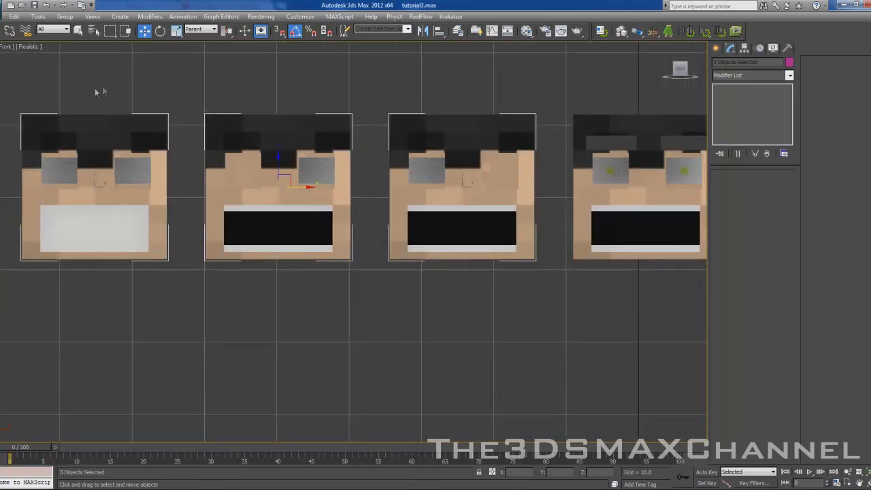
{"action": "middle_click_drag", "start_coordinate": [347, 187], "coordinate": [282, 183]}
{"action": "scroll", "coordinate": [279, 182], "scroll_direction": "down", "scroll_amount": 3}
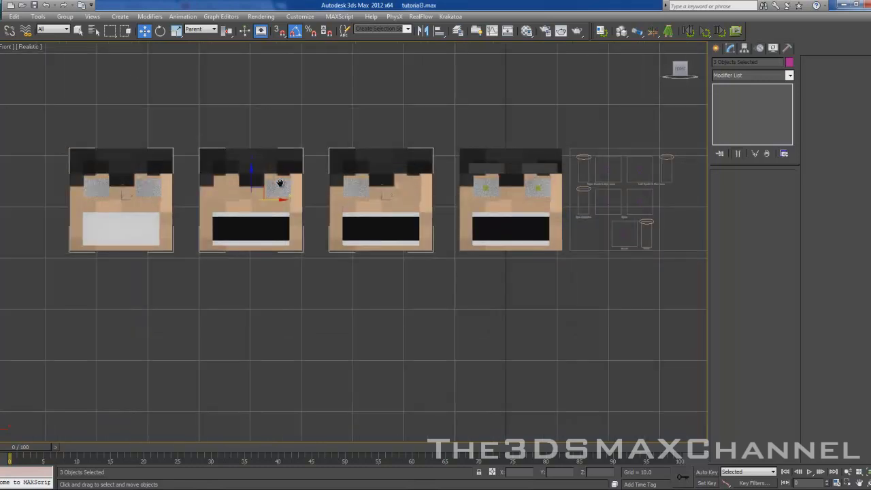
Create a new layer containing the three selected target heads and name it Head poses.
{"action": "left_click", "coordinate": [459, 32]}
{"action": "left_click_drag", "start_coordinate": [560, 98], "coordinate": [634, 283]}
{"action": "middle_click_drag", "start_coordinate": [475, 156], "coordinate": [439, 133]}
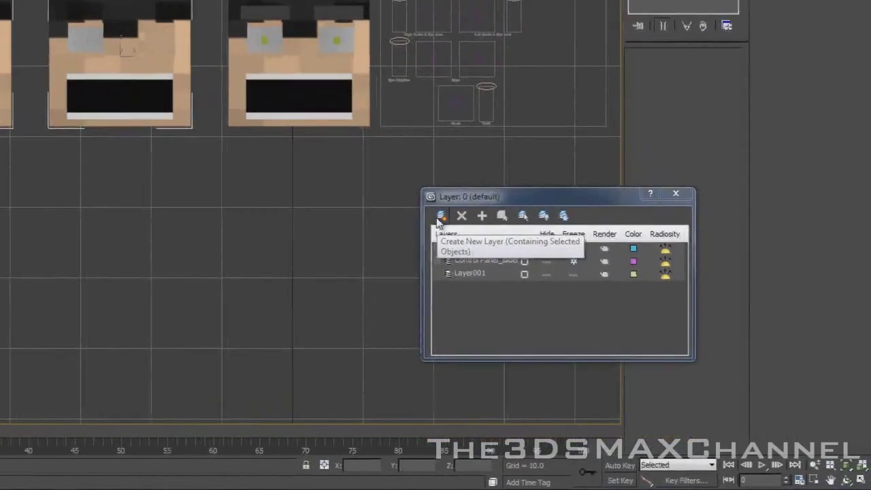
{"action": "left_click", "coordinate": [439, 219]}
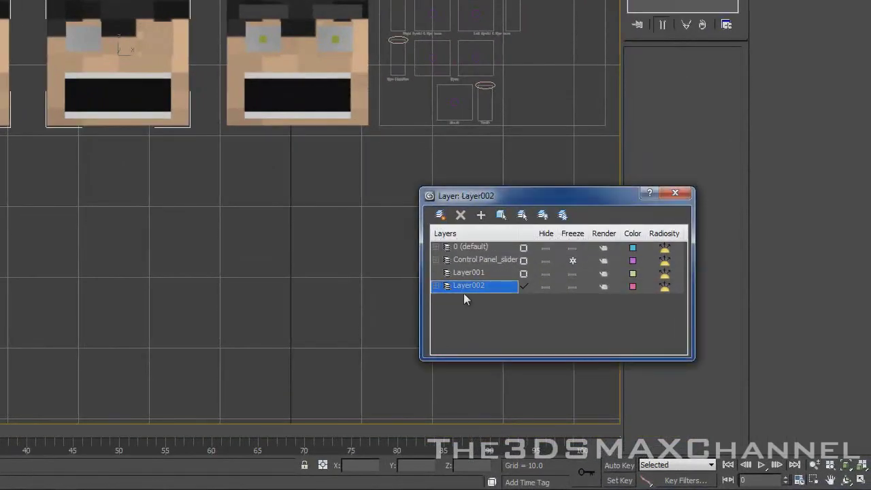
{"action": "left_click", "coordinate": [489, 287]}
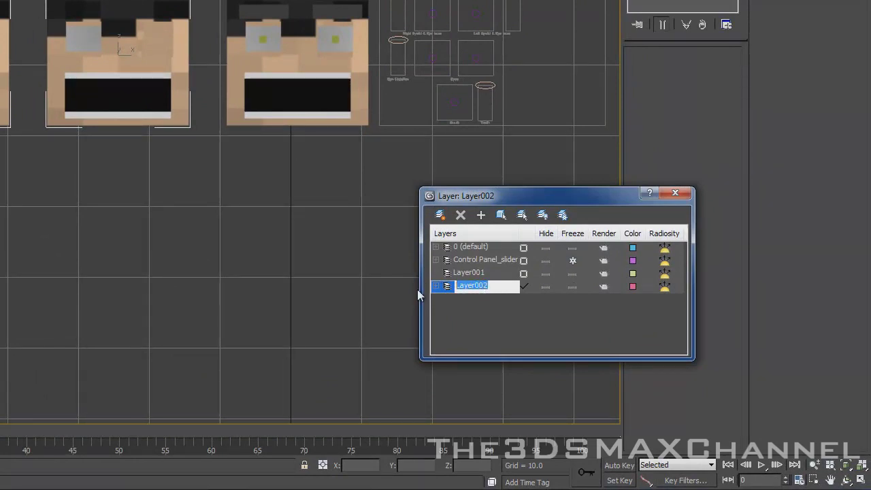
{"action": "type", "text": "Head poses"}
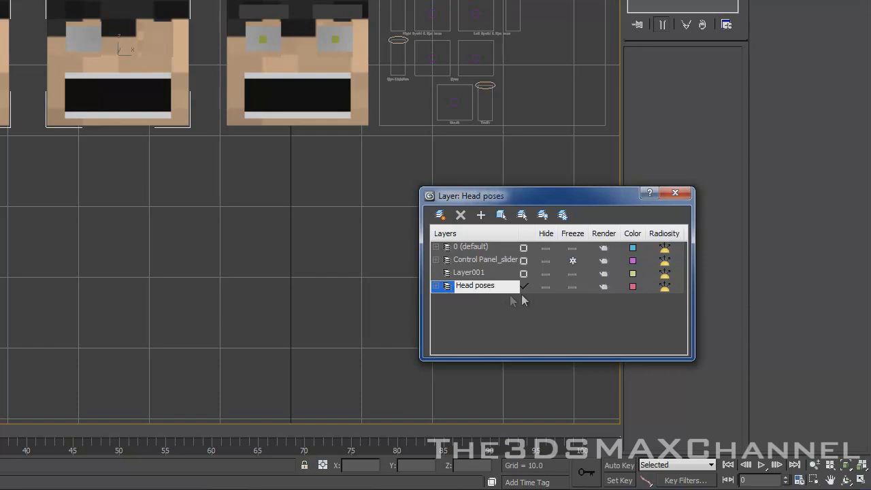
{"action": "left_click", "coordinate": [506, 305]}
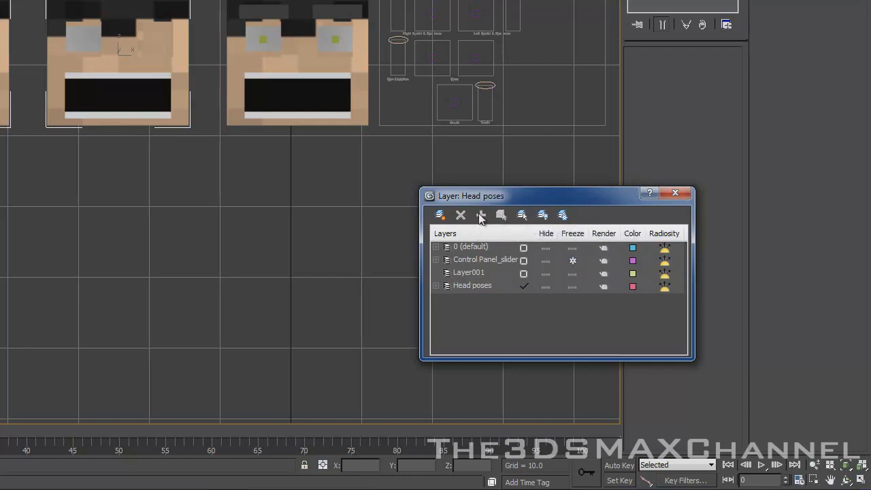
Toggle the visibility of the Head poses layer, then close the layer manager.
{"action": "middle_click_drag", "start_coordinate": [229, 232], "coordinate": [202, 215]}
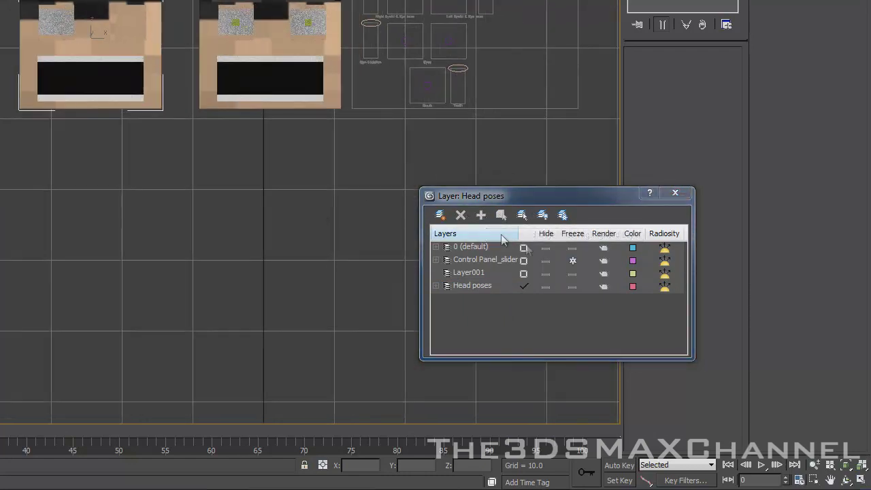
{"action": "left_click", "coordinate": [543, 287]}
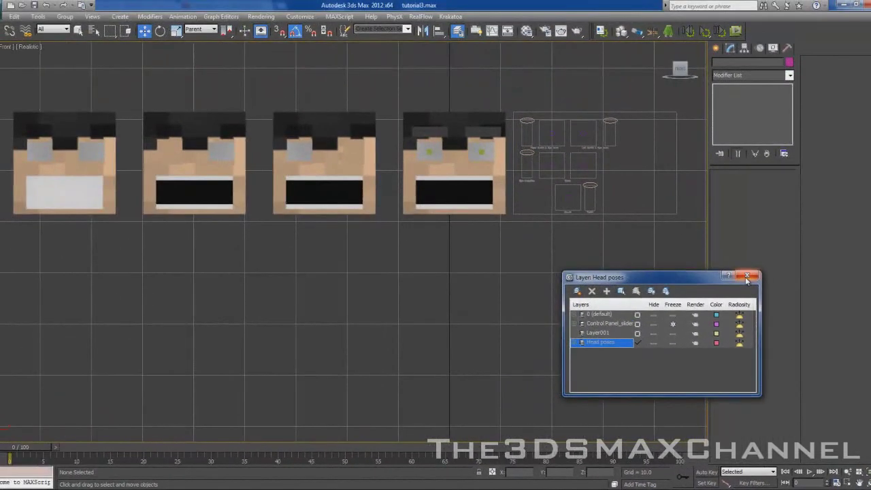
{"action": "left_click", "coordinate": [676, 193]}
{"action": "scroll", "coordinate": [460, 267], "scroll_direction": "up", "scroll_amount": 4}
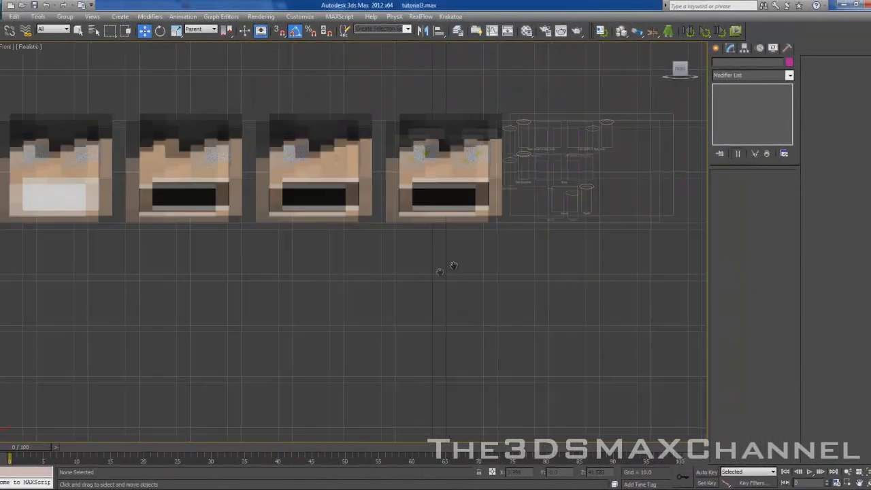
{"action": "scroll", "coordinate": [394, 301], "scroll_direction": "down", "scroll_amount": 8}
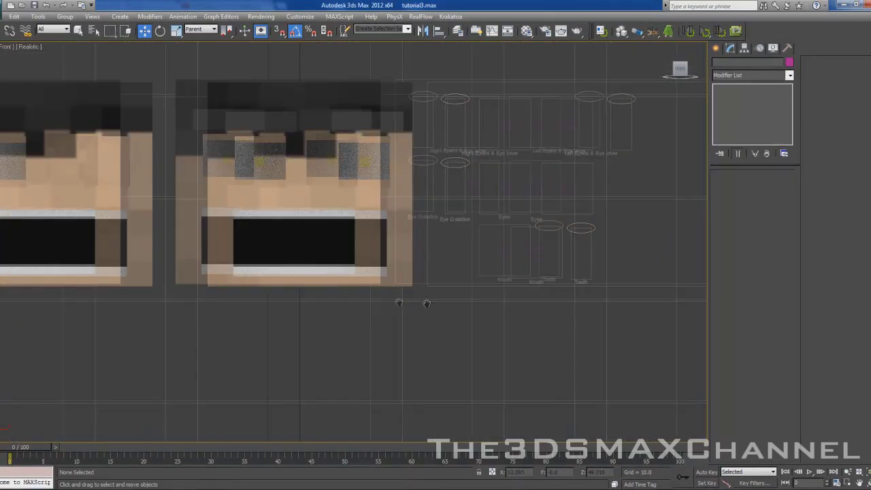
{"action": "scroll", "coordinate": [327, 302], "scroll_direction": "up", "scroll_amount": 5}
{"action": "middle_click_drag", "start_coordinate": [336, 301], "coordinate": [407, 304]}
{"action": "scroll", "coordinate": [407, 304], "scroll_direction": "down", "scroll_amount": 2}
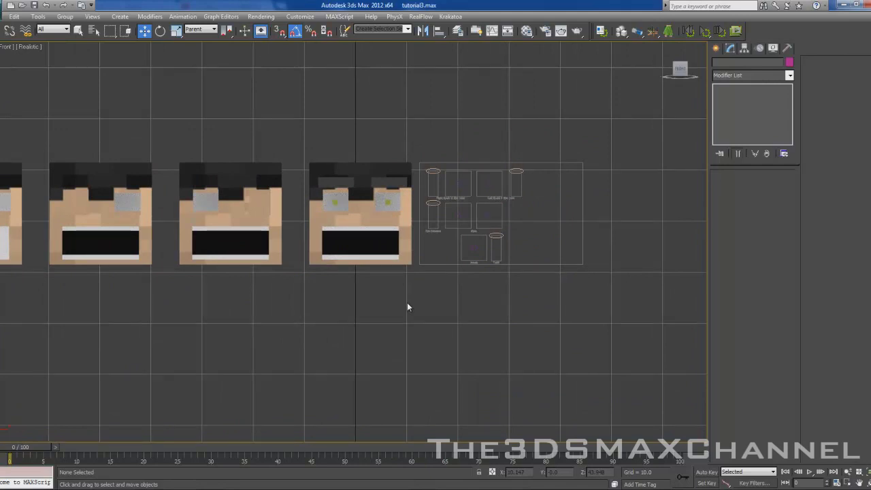
{"action": "scroll", "coordinate": [373, 302], "scroll_direction": "up", "scroll_amount": 4}
{"action": "mouse_move", "coordinate": [363, 276]}
{"action": "middle_mouse_down"}
{"action": "mouse_move", "coordinate": [374, 302]}
{"action": "mouse_move", "coordinate": [342, 260]}
{"action": "mouse_move", "coordinate": [323, 294]}
{"action": "mouse_move", "coordinate": [353, 269]}
{"action": "middle_mouse_up"}
{"action": "scroll", "coordinate": [360, 276], "scroll_direction": "up", "scroll_amount": 2}
{"action": "scroll", "coordinate": [360, 279], "scroll_direction": "down", "scroll_amount": 2}
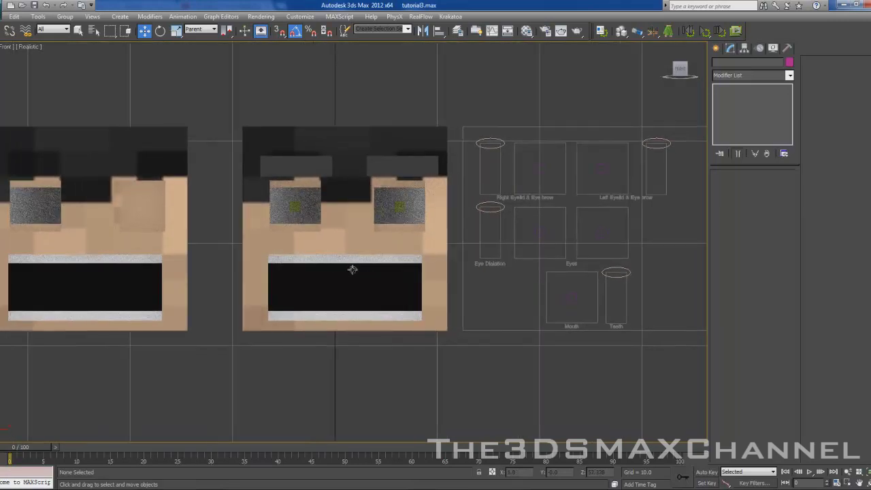
Select the eyebrow box above the original head's left-hand eye and convert it to an Editable Poly.
{"action": "left_click", "coordinate": [291, 172]}
{"action": "middle_click_drag", "start_coordinate": [292, 172], "coordinate": [330, 169]}
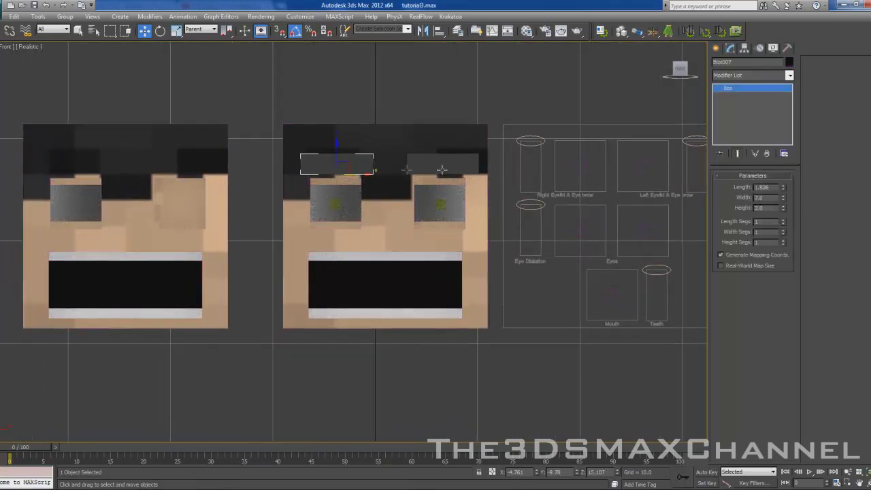
{"action": "scroll", "coordinate": [352, 191], "scroll_direction": "up", "scroll_amount": 2}
{"action": "middle_click_drag", "start_coordinate": [366, 143], "coordinate": [349, 199]}
{"action": "scroll", "coordinate": [384, 195], "scroll_direction": "down", "scroll_amount": 4}
{"action": "scroll", "coordinate": [348, 198], "scroll_direction": "up", "scroll_amount": 3}
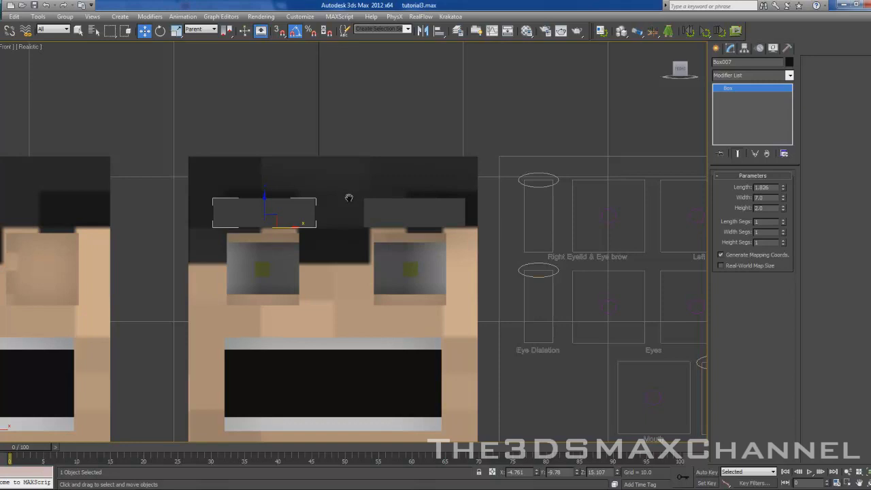
{"action": "middle_click_drag", "start_coordinate": [324, 202], "coordinate": [330, 202]}
{"action": "scroll", "coordinate": [330, 202], "scroll_direction": "down", "scroll_amount": 4}
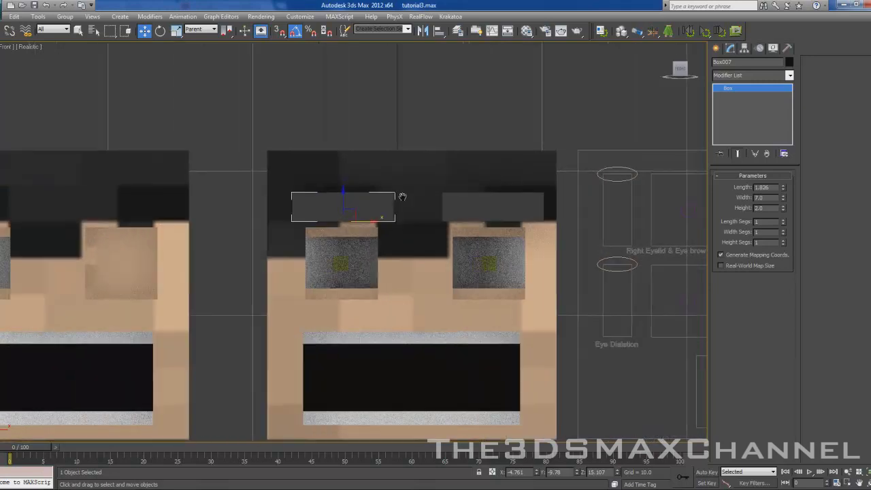
{"action": "scroll", "coordinate": [391, 196], "scroll_direction": "up", "scroll_amount": 4}
{"action": "middle_click_drag", "start_coordinate": [290, 197], "coordinate": [390, 201]}
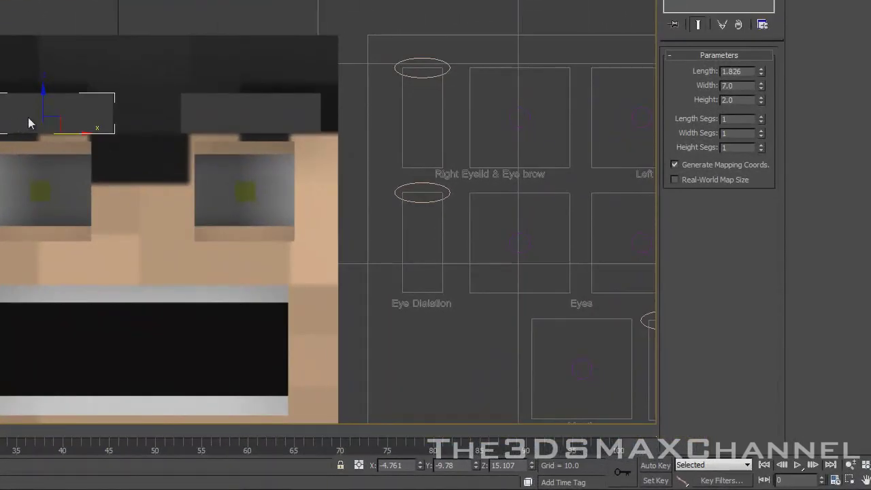
{"action": "right_click", "coordinate": [29, 122]}
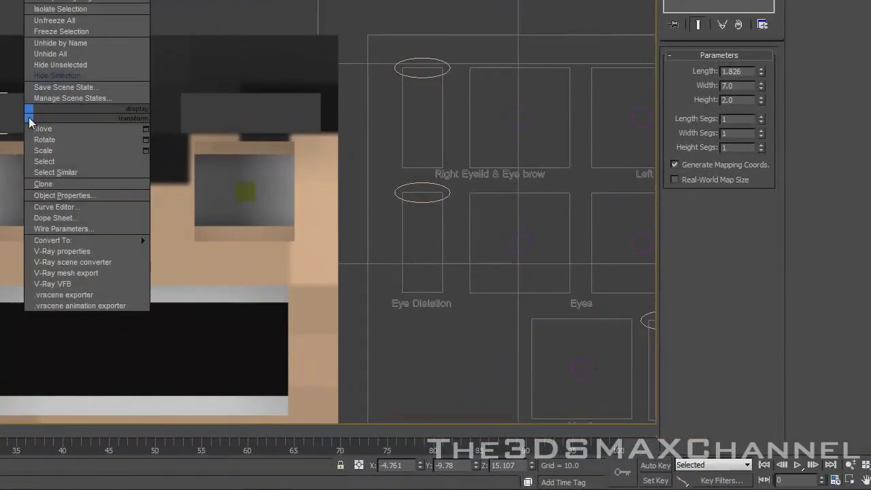
{"action": "mouse_move", "coordinate": [123, 241]}
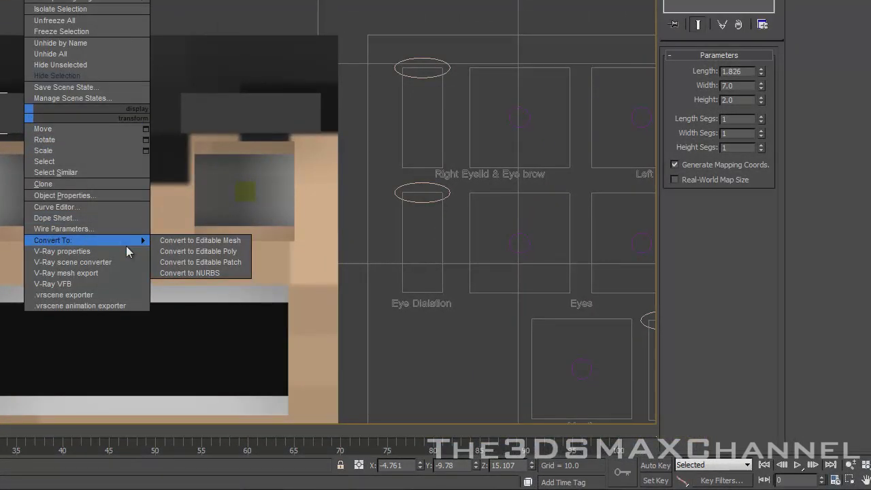
{"action": "left_click", "coordinate": [227, 253]}
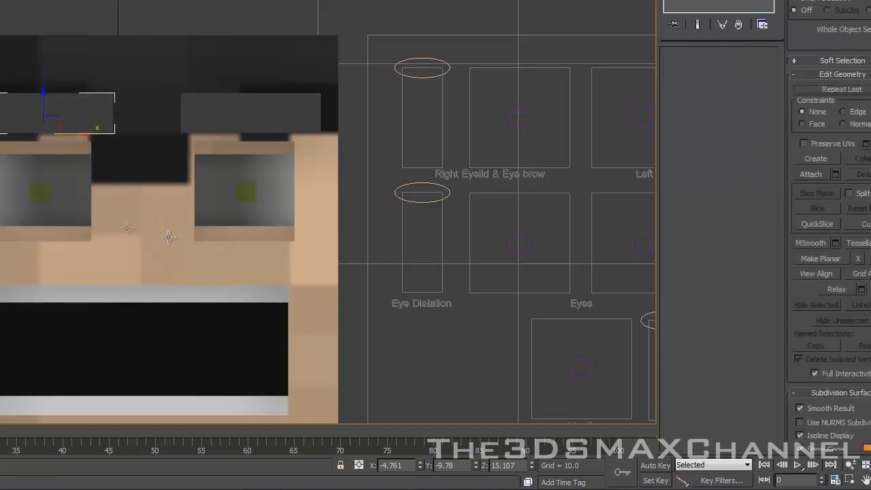
Attach the other eyebrow box so both eyebrows form one object, and end the Attach command.
{"action": "middle_click_drag", "start_coordinate": [107, 213], "coordinate": [91, 210]}
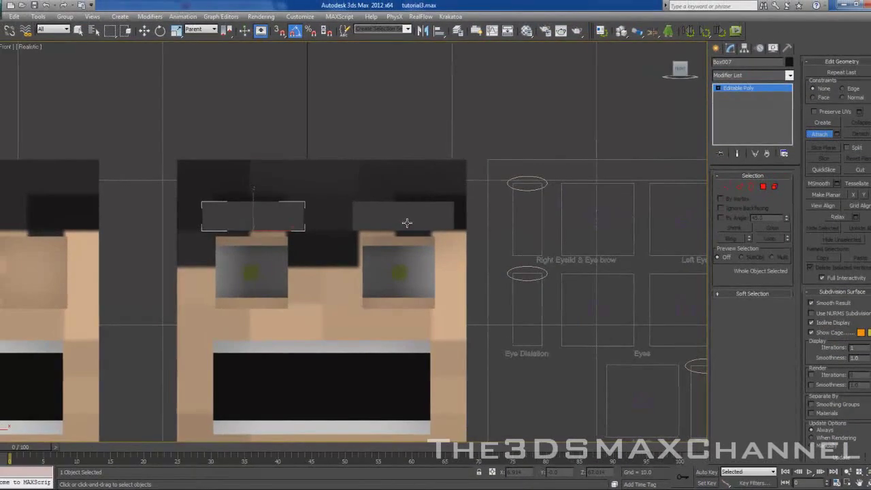
{"action": "left_click", "coordinate": [240, 121]}
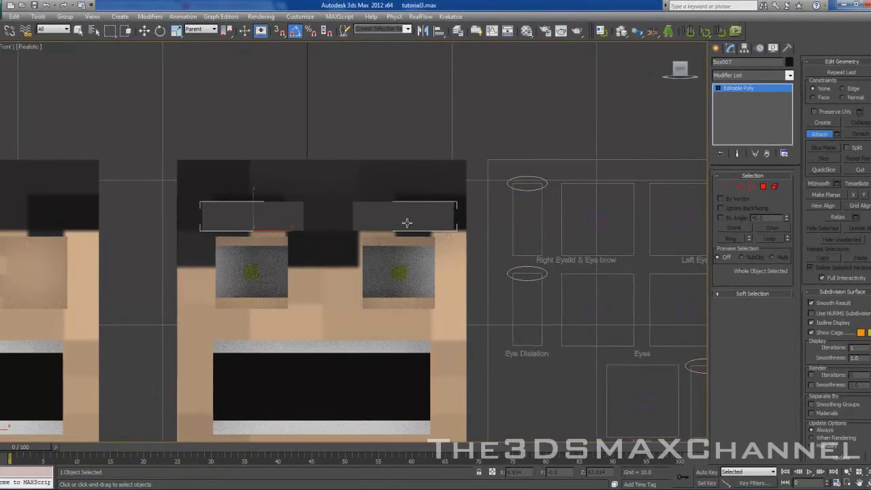
{"action": "left_click", "coordinate": [822, 134]}
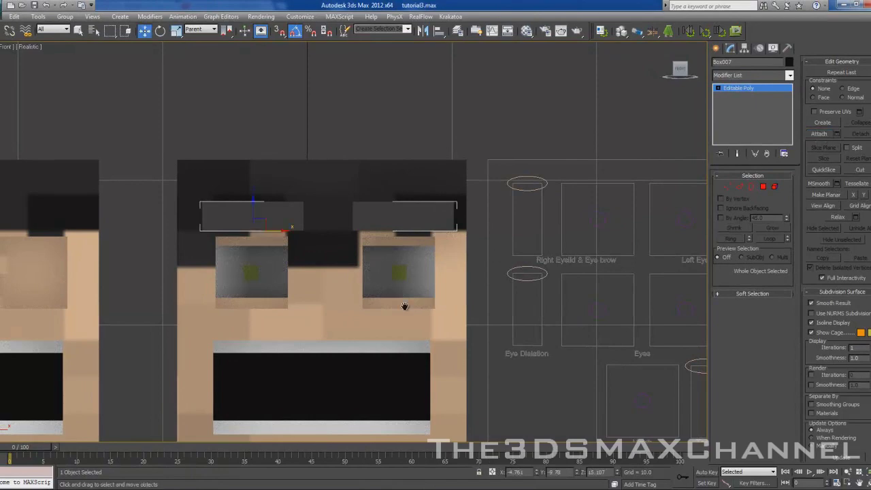
{"action": "scroll", "coordinate": [404, 307], "scroll_direction": "down", "scroll_amount": 8}
{"action": "scroll", "coordinate": [348, 313], "scroll_direction": "up", "scroll_amount": 2}
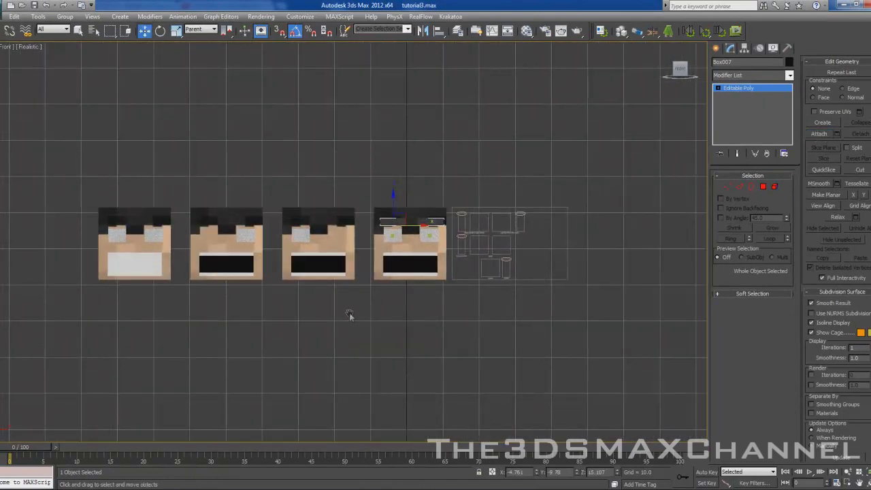
{"action": "scroll", "coordinate": [350, 313], "scroll_direction": "up", "scroll_amount": 3}
{"action": "scroll", "coordinate": [252, 310], "scroll_direction": "up", "scroll_amount": 2}
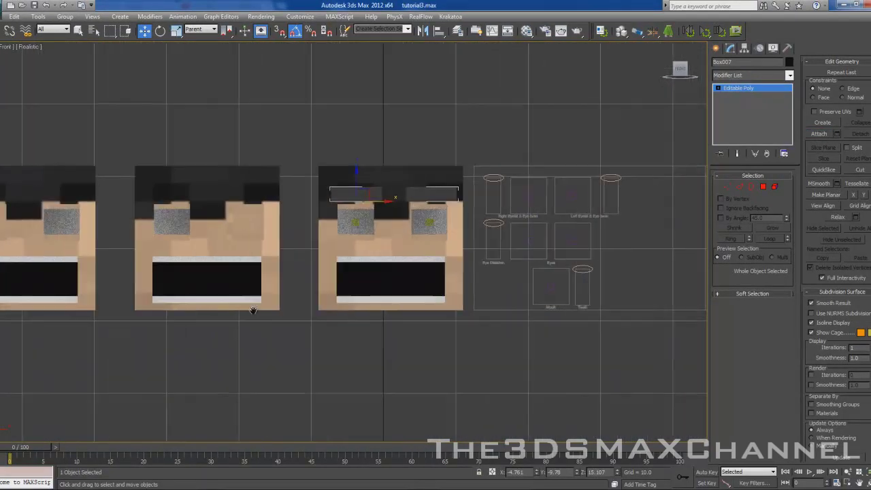
{"action": "scroll", "coordinate": [253, 311], "scroll_direction": "down", "scroll_amount": 4}
{"action": "scroll", "coordinate": [369, 300], "scroll_direction": "up", "scroll_amount": 2}
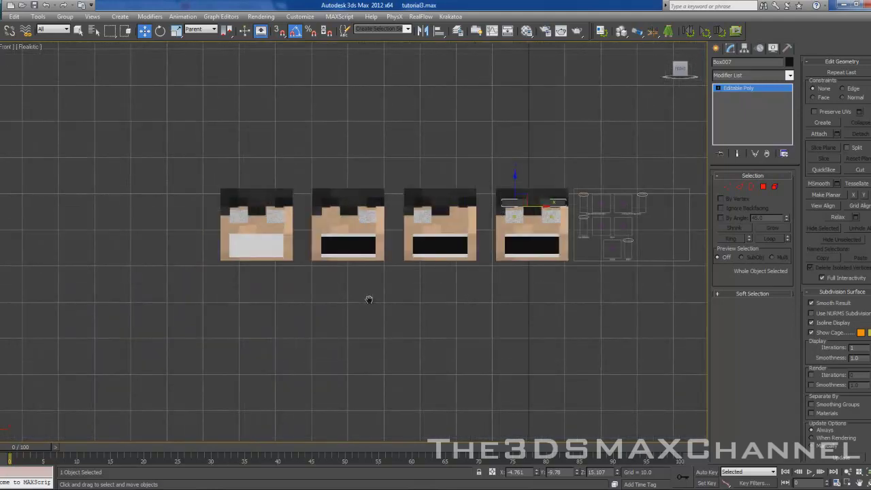
{"action": "middle_click_drag", "start_coordinate": [397, 302], "coordinate": [332, 305]}
{"action": "scroll", "coordinate": [331, 305], "scroll_direction": "up", "scroll_amount": 2}
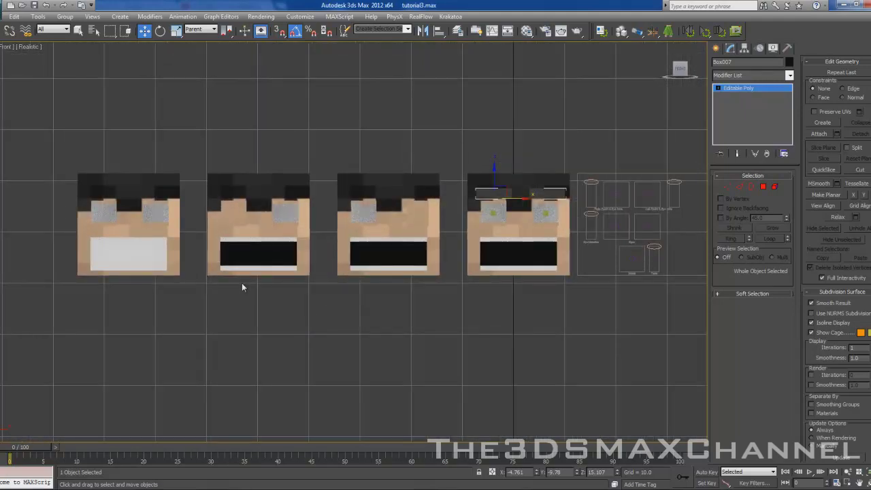
{"action": "middle_click_drag", "start_coordinate": [478, 278], "coordinate": [409, 286]}
{"action": "scroll", "coordinate": [409, 286], "scroll_direction": "up", "scroll_amount": 2}
{"action": "scroll", "coordinate": [402, 288], "scroll_direction": "down", "scroll_amount": 2}
{"action": "middle_click_drag", "start_coordinate": [237, 309], "coordinate": [446, 295]}
{"action": "scroll", "coordinate": [447, 294], "scroll_direction": "down", "scroll_amount": 2}
Clone the three target heads straight down to form a second row beneath the first.
{"action": "left_click_drag", "start_coordinate": [215, 173], "coordinate": [278, 299]}
{"action": "middle_click_drag", "start_coordinate": [395, 286], "coordinate": [314, 262]}
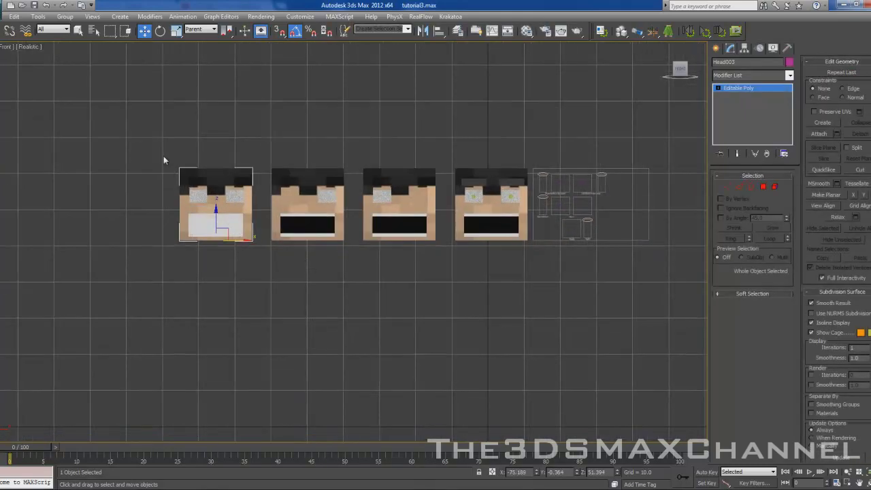
{"action": "left_click_drag", "start_coordinate": [391, 313], "coordinate": [417, 322]}
{"action": "left_click_drag", "start_coordinate": [310, 184], "coordinate": [318, 279], "text": "shift"}
{"action": "left_click", "coordinate": [436, 290]}
Clone the two shut-teeth heads at the outer end of both rows outward to add another column.
{"action": "left_click_drag", "start_coordinate": [126, 151], "coordinate": [139, 184]}
{"action": "left_click_drag", "start_coordinate": [217, 349], "coordinate": [254, 333]}
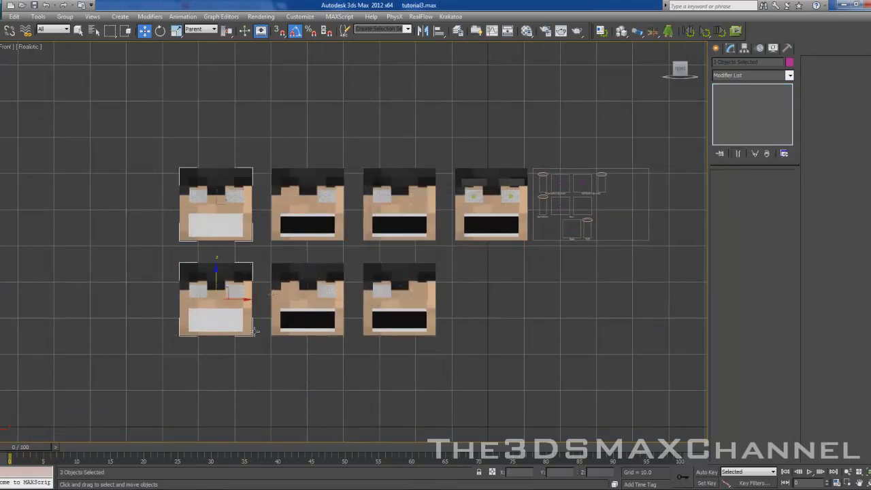
{"action": "left_click_drag", "start_coordinate": [236, 301], "coordinate": [142, 302], "text": "shift"}
{"action": "key", "text": "Return"}
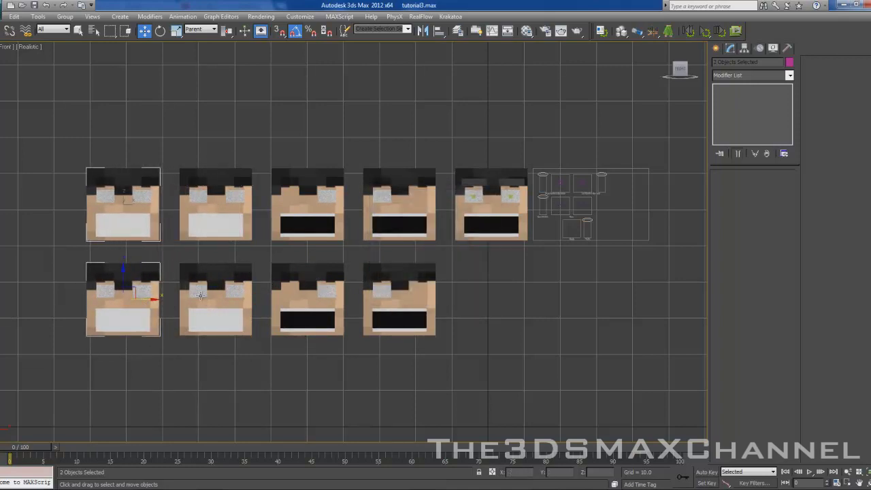
Clone the original head's eyebrows sideways across the first row so that each target head gets its own pair.
{"action": "middle_click_drag", "start_coordinate": [375, 244], "coordinate": [266, 224]}
{"action": "scroll", "coordinate": [266, 224], "scroll_direction": "up", "scroll_amount": 2}
{"action": "left_click", "coordinate": [385, 243]}
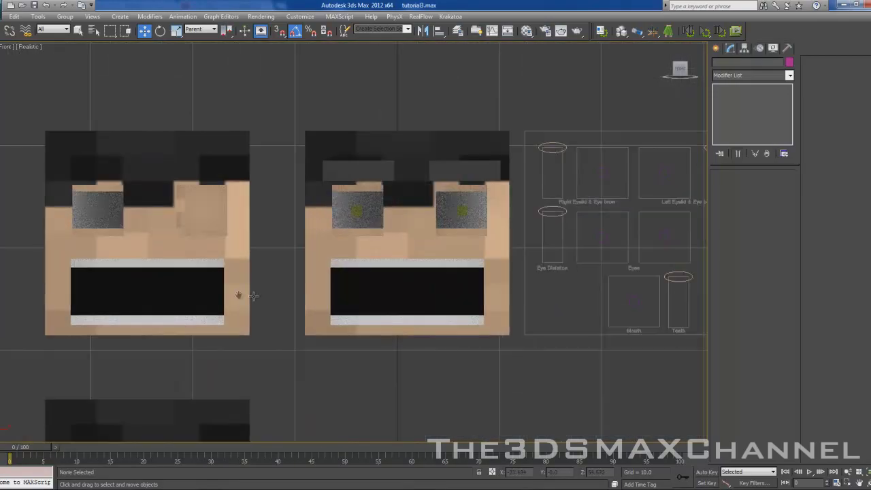
{"action": "scroll", "coordinate": [382, 234], "scroll_direction": "down", "scroll_amount": 5}
{"action": "scroll", "coordinate": [391, 170], "scroll_direction": "up", "scroll_amount": 3}
{"action": "left_click", "coordinate": [397, 144]}
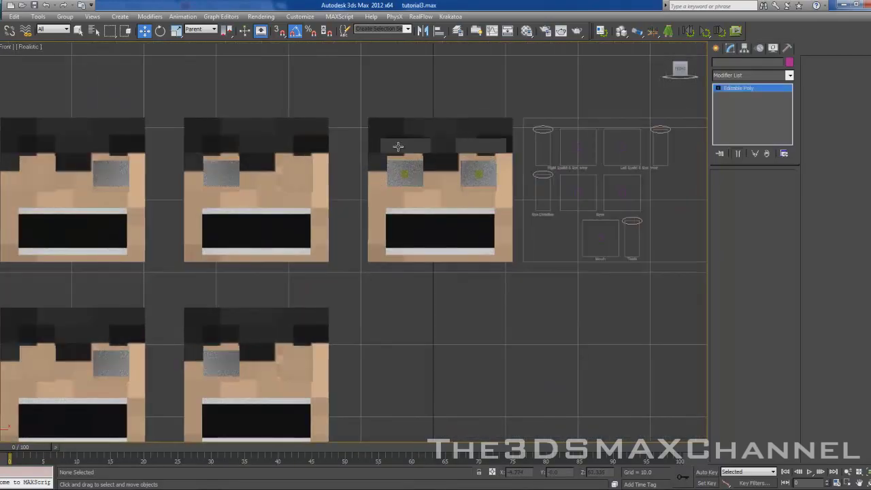
{"action": "middle_click_drag", "start_coordinate": [366, 156], "coordinate": [456, 139]}
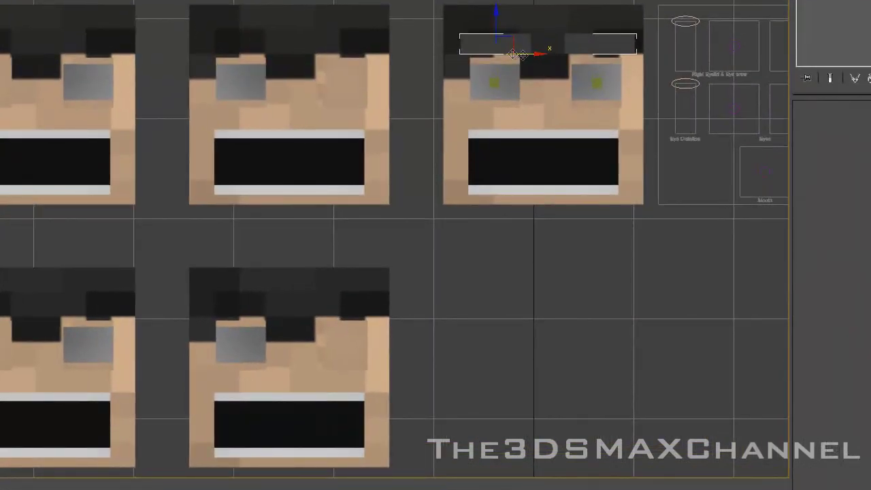
{"action": "left_click_drag", "start_coordinate": [517, 54], "coordinate": [273, 50]}
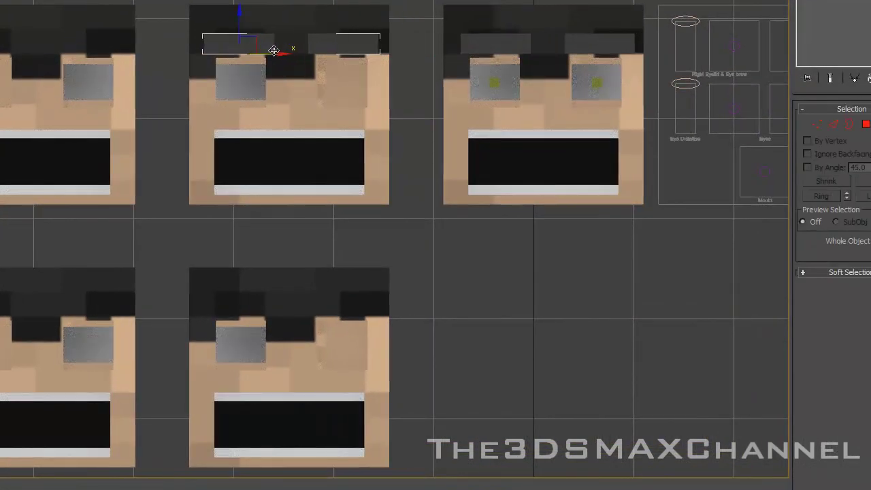
{"action": "left_click_drag", "start_coordinate": [274, 51], "coordinate": [274, 51], "text": "shift"}
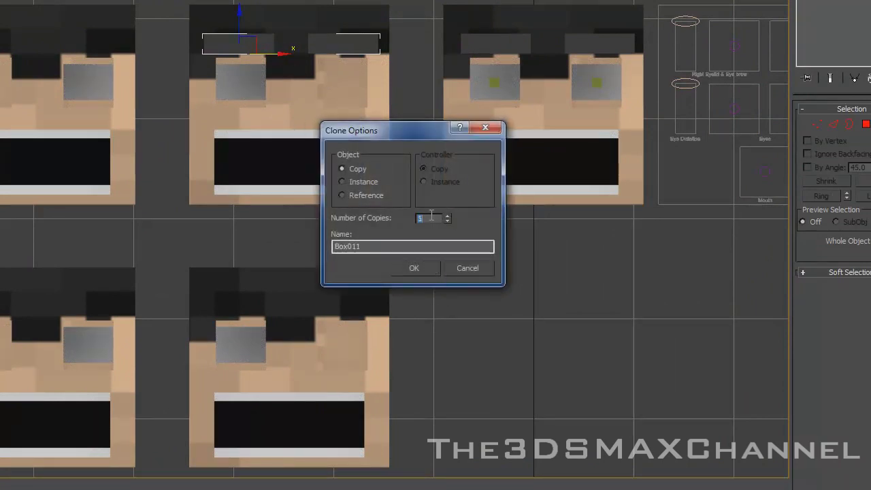
{"action": "left_click", "coordinate": [409, 273]}
Shift the cloned eyebrow pairs sideways to line up with their target heads in the first row.
{"action": "middle_click_drag", "start_coordinate": [156, 154], "coordinate": [291, 150]}
{"action": "middle_click_drag", "start_coordinate": [490, 149], "coordinate": [403, 203]}
{"action": "scroll", "coordinate": [199, 161], "scroll_direction": "up", "scroll_amount": 2}
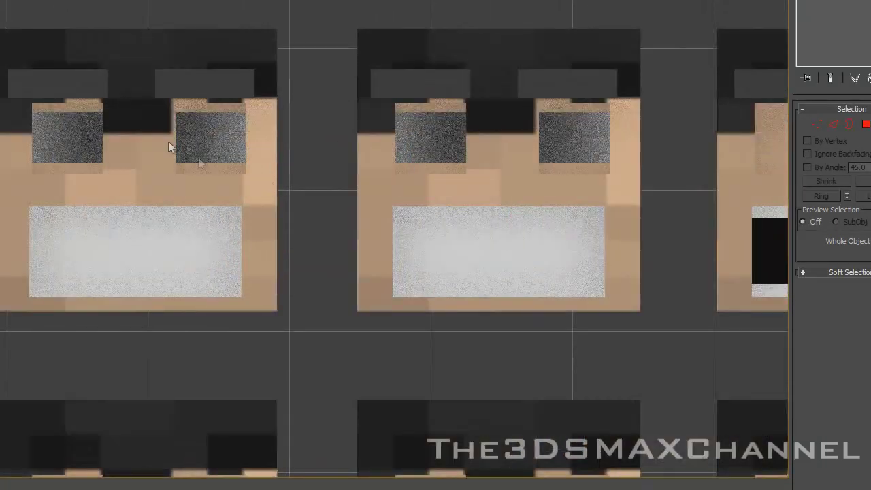
{"action": "middle_click_drag", "start_coordinate": [198, 160], "coordinate": [455, 156]}
{"action": "left_click_drag", "start_coordinate": [0, 19], "coordinate": [19, 141]}
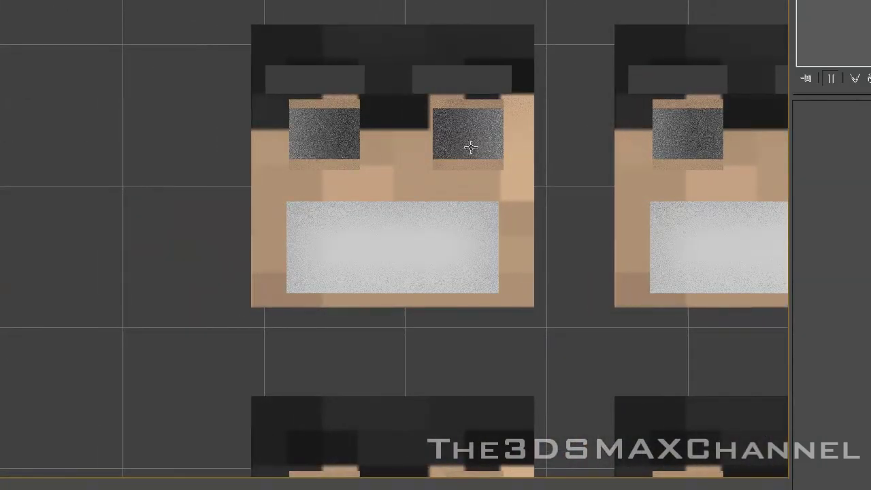
{"action": "scroll", "coordinate": [470, 146], "scroll_direction": "down", "scroll_amount": 5}
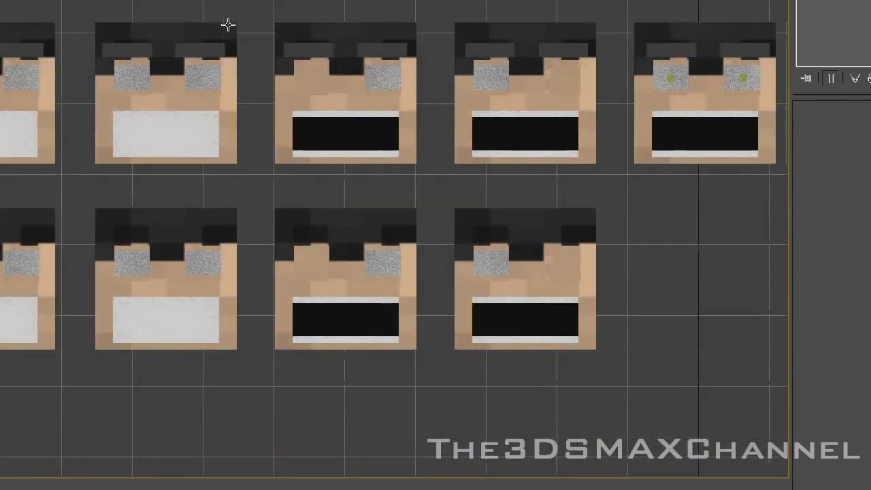
{"action": "scroll", "coordinate": [230, 141], "scroll_direction": "up", "scroll_amount": 6}
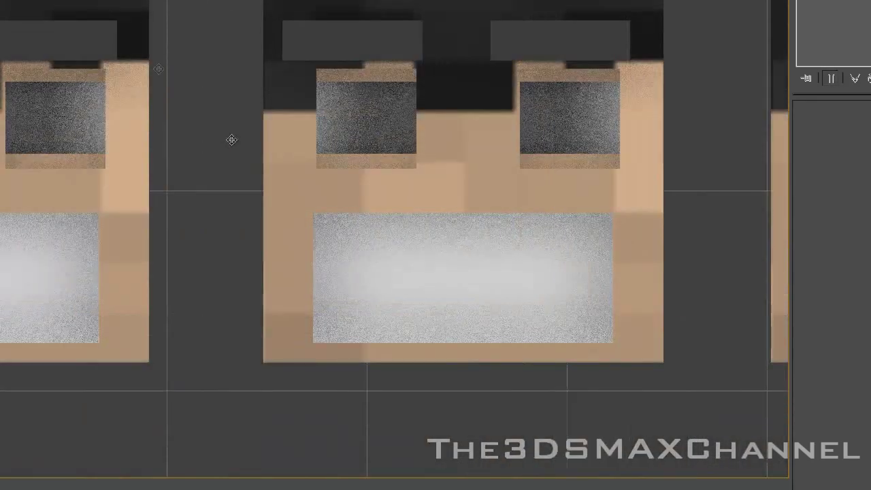
{"action": "left_click", "coordinate": [260, 83]}
{"action": "left_click_drag", "start_coordinate": [86, 96], "coordinate": [96, 96]}
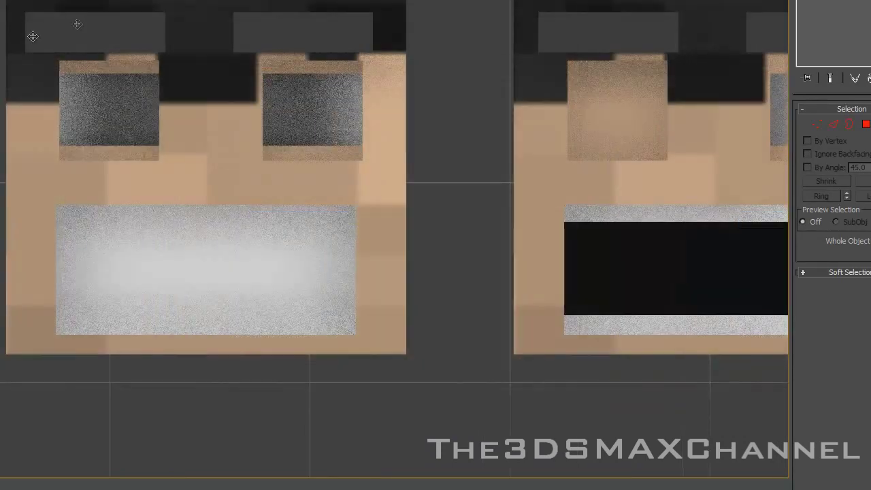
{"action": "left_click", "coordinate": [126, 55]}
{"action": "left_click_drag", "start_coordinate": [126, 54], "coordinate": [140, 55]}
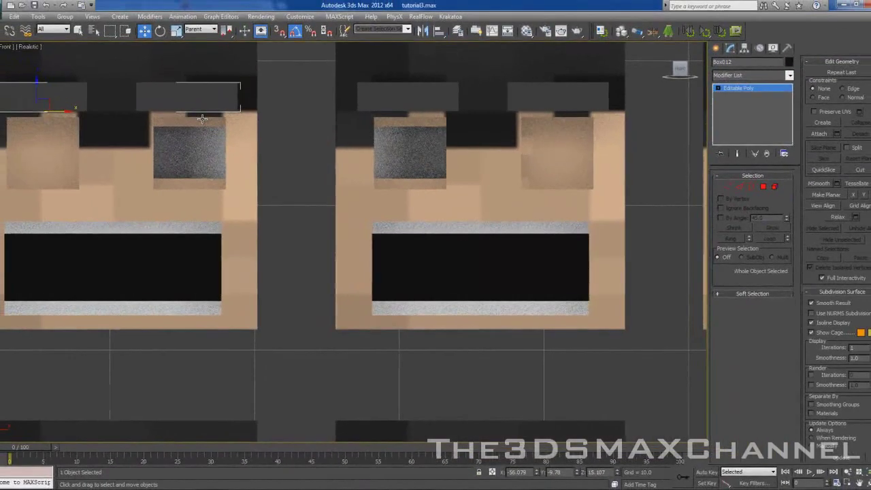
Clone the four target eyebrow pairs of the first row straight down onto the second-row heads, and clear the selection.
{"action": "scroll", "coordinate": [202, 120], "scroll_direction": "down", "scroll_amount": 6}
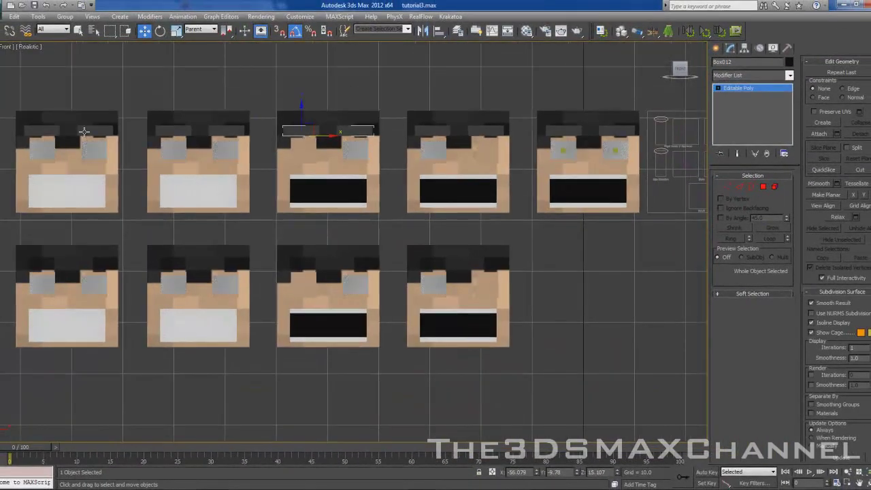
{"action": "left_click", "coordinate": [84, 132], "text": "ctrl"}
{"action": "left_click", "coordinate": [170, 131], "text": "ctrl"}
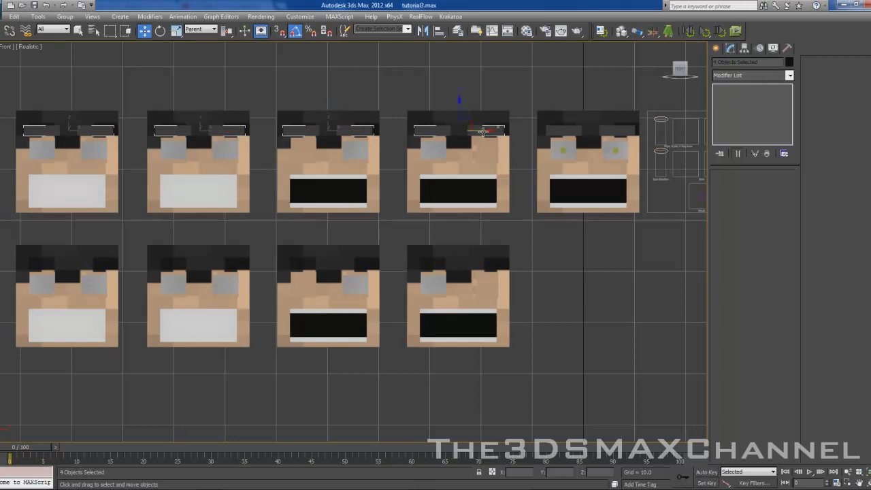
{"action": "left_click_drag", "start_coordinate": [463, 112], "coordinate": [473, 243], "text": "shift"}
{"action": "key", "text": "Return"}
{"action": "left_click", "coordinate": [329, 228]}
{"action": "middle_click_drag", "start_coordinate": [528, 144], "coordinate": [363, 146]}
{"action": "middle_click_drag", "start_coordinate": [290, 134], "coordinate": [350, 141]}
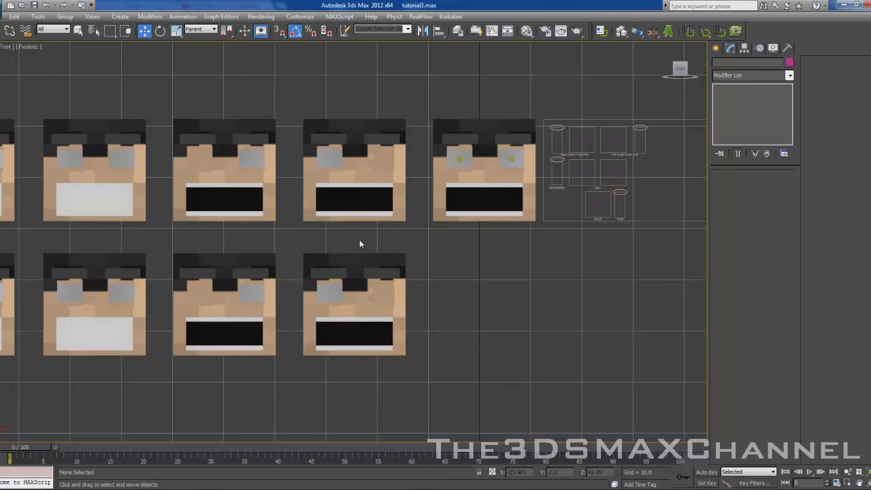
In the eyebrows on the first-row head beside the original, select the element above the shut eye, and activate Rotate.
{"action": "scroll", "coordinate": [398, 134], "scroll_direction": "up", "scroll_amount": 5}
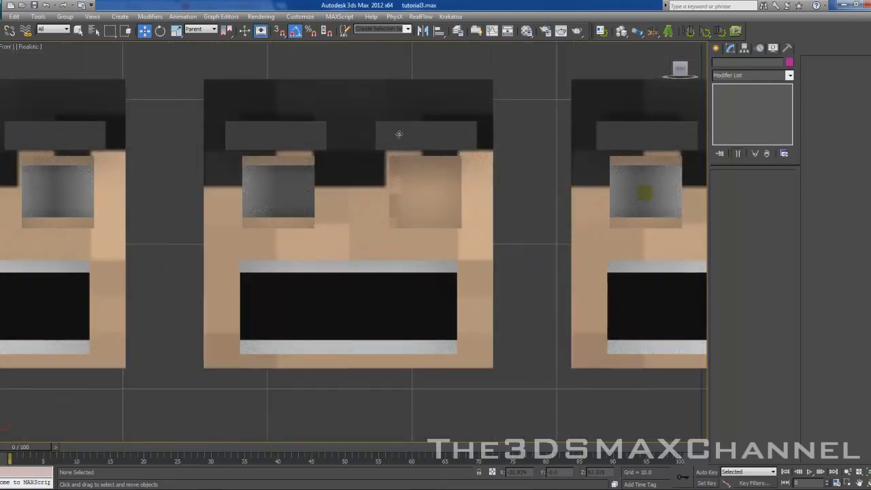
{"action": "left_click", "coordinate": [399, 134]}
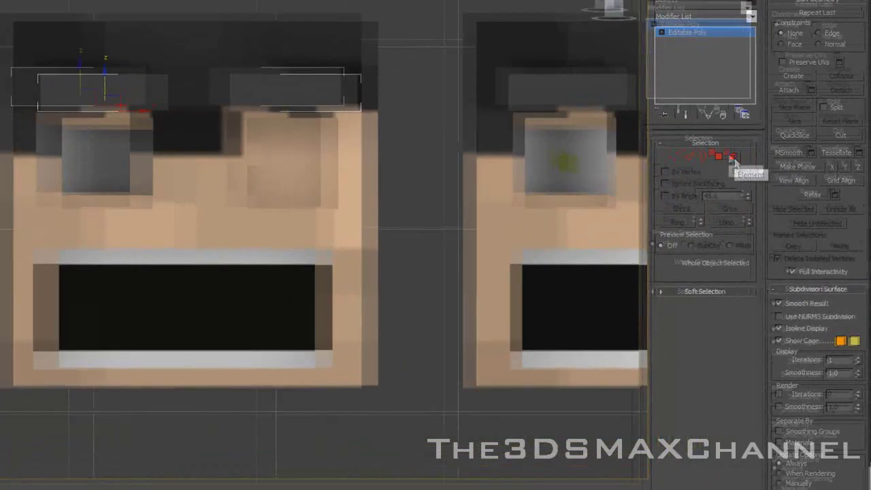
{"action": "left_click", "coordinate": [775, 187]}
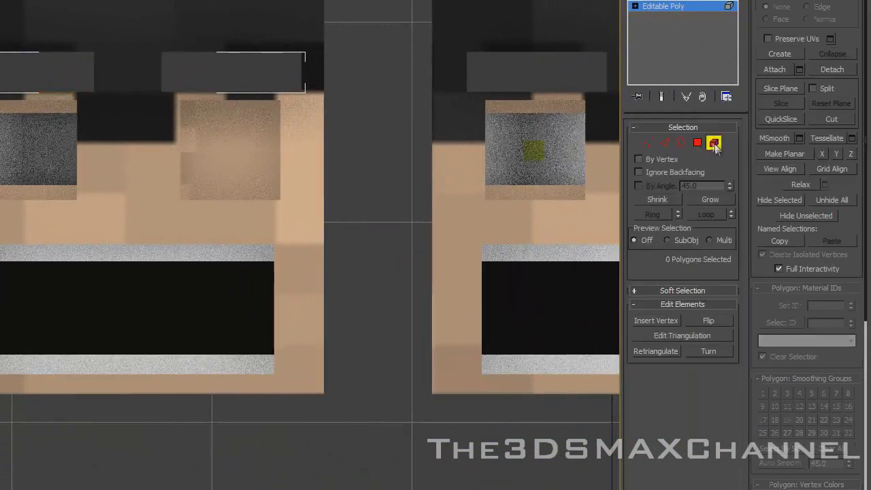
{"action": "left_click", "coordinate": [209, 70]}
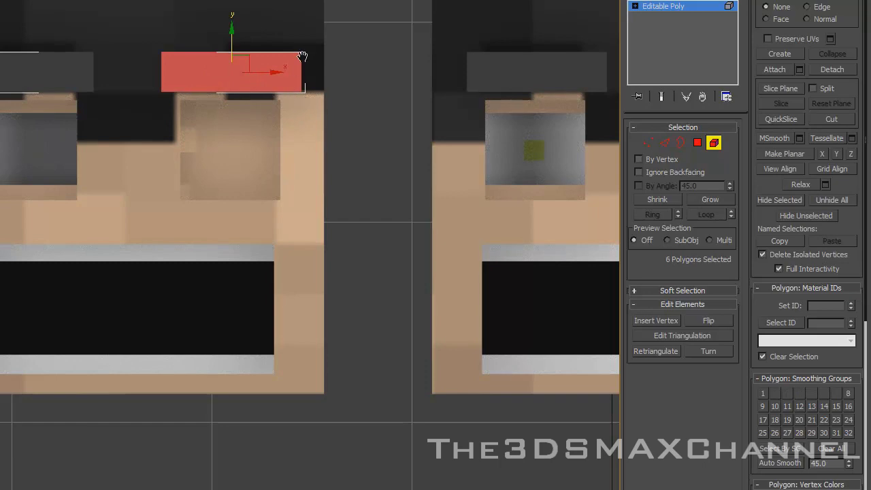
{"action": "middle_click_drag", "start_coordinate": [302, 56], "coordinate": [255, 101]}
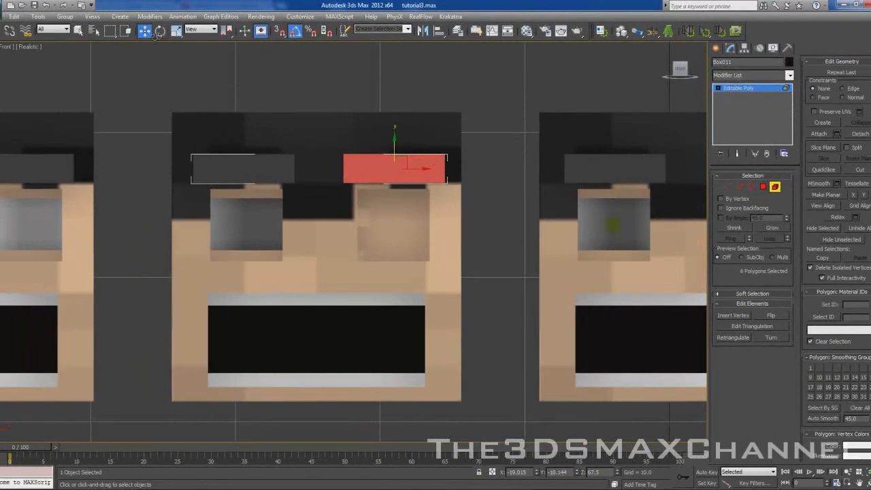
{"action": "left_click", "coordinate": [159, 31]}
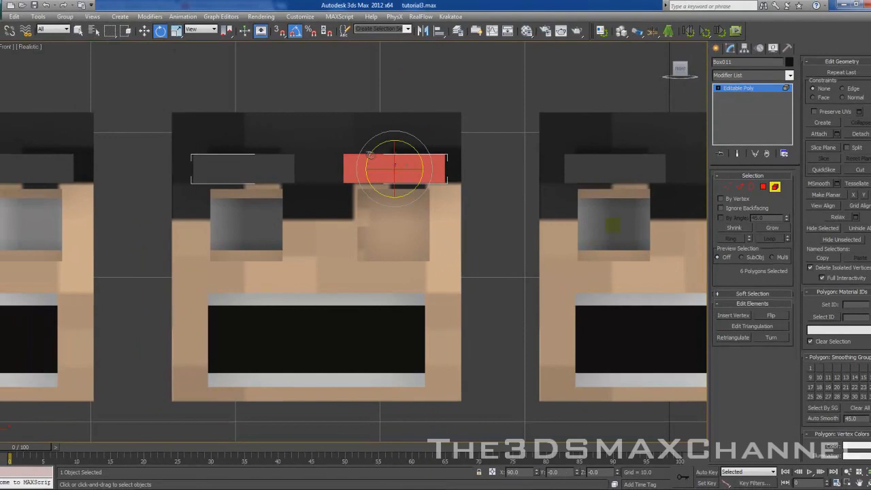
{"action": "scroll", "coordinate": [371, 155], "scroll_direction": "down", "scroll_amount": 10}
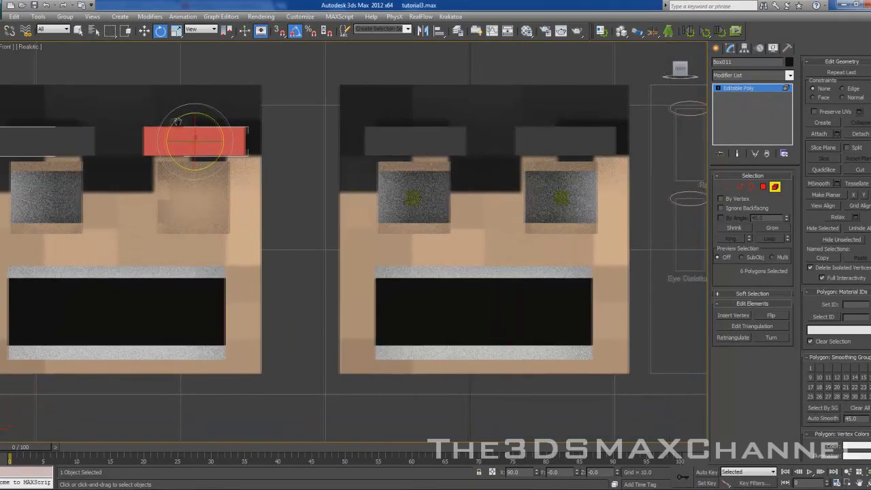
{"action": "scroll", "coordinate": [356, 128], "scroll_direction": "up", "scroll_amount": 12}
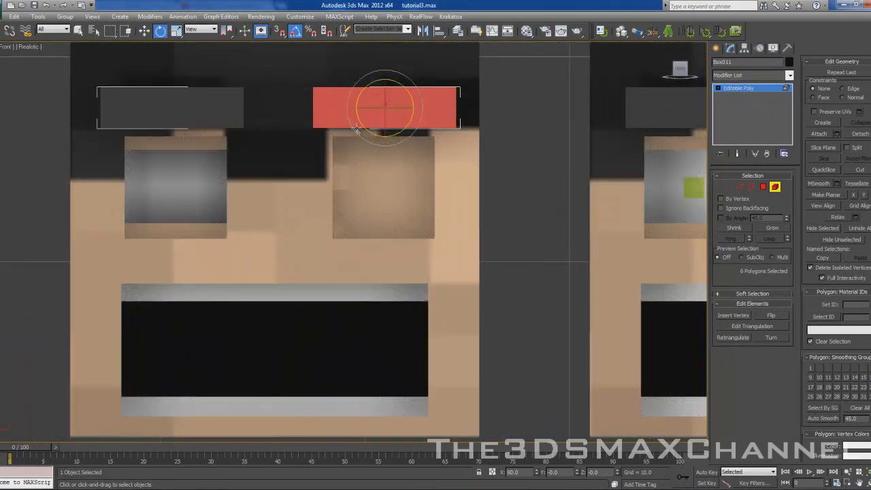
{"action": "scroll", "coordinate": [356, 129], "scroll_direction": "down", "scroll_amount": 5}
{"action": "scroll", "coordinate": [354, 170], "scroll_direction": "up", "scroll_amount": 5}
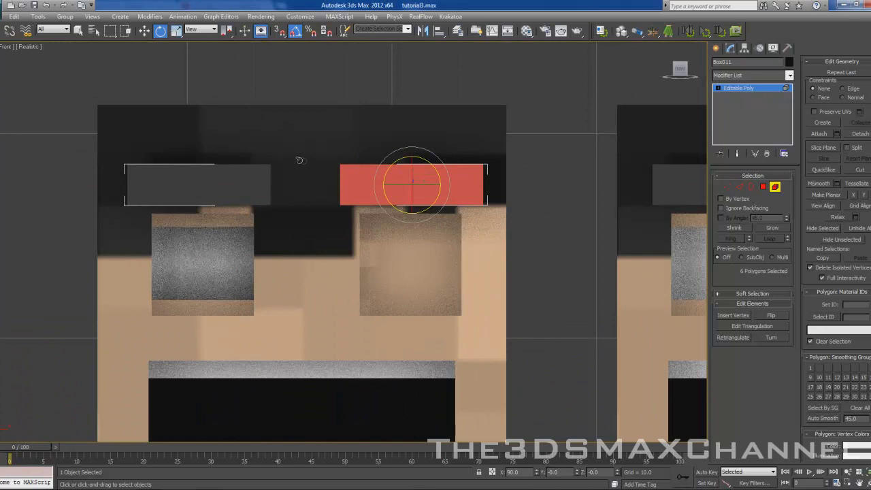
Try raising both eyebrow elements together on the first-row head beside the original, and undo the move.
{"action": "left_click", "coordinate": [237, 188], "text": "ctrl"}
{"action": "left_click", "coordinate": [150, 36]}
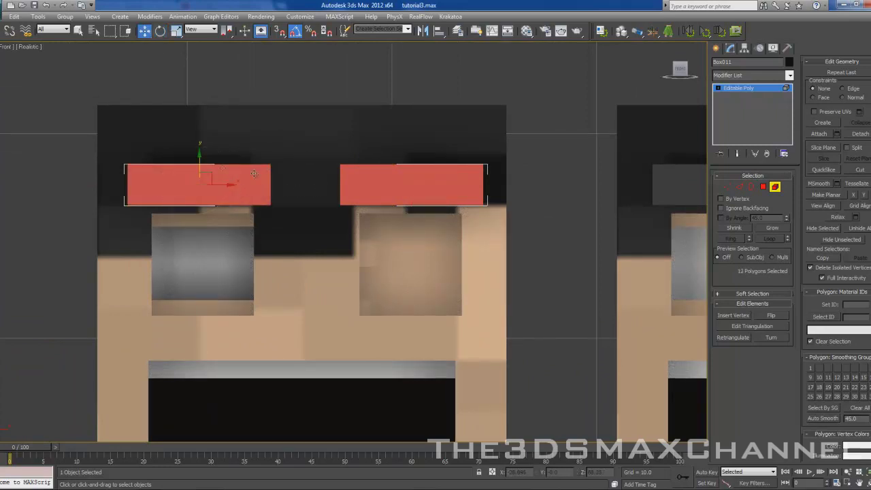
{"action": "left_click_drag", "start_coordinate": [198, 164], "coordinate": [198, 135]}
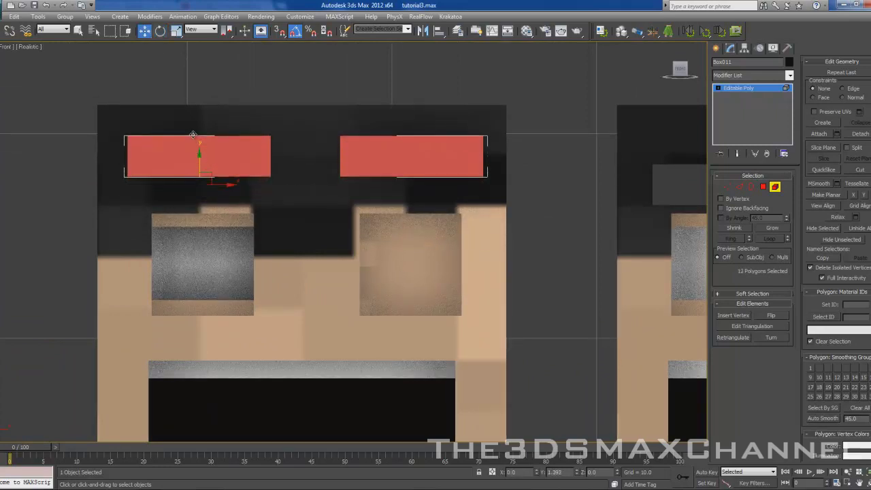
{"action": "scroll", "coordinate": [311, 112], "scroll_direction": "down", "scroll_amount": 2}
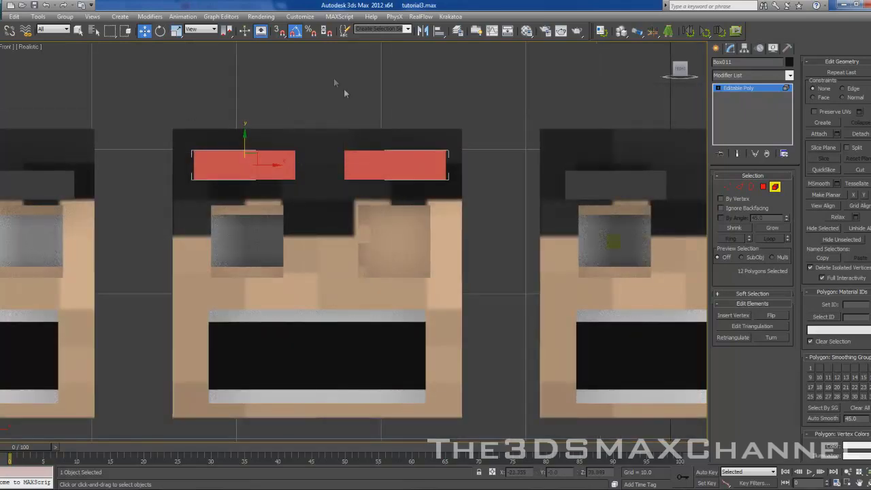
{"action": "left_click", "coordinate": [326, 122]}
{"action": "left_click", "coordinate": [775, 186]}
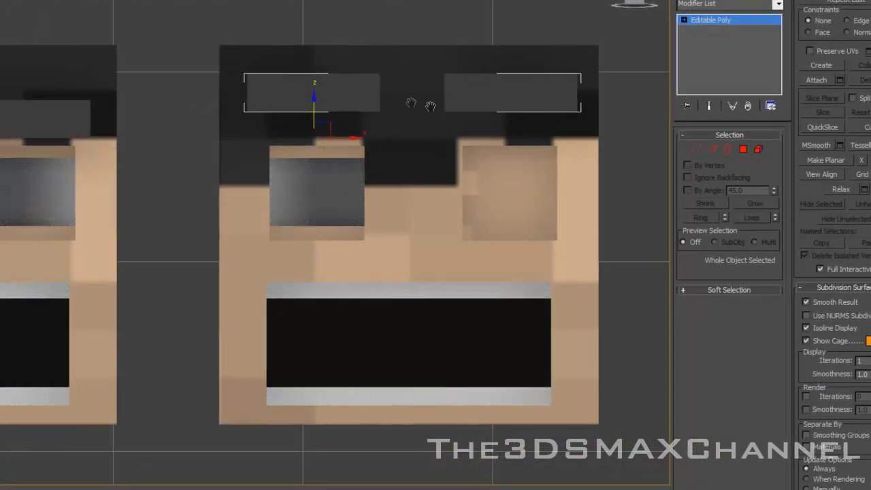
{"action": "middle_click_drag", "start_coordinate": [333, 90], "coordinate": [170, 82]}
{"action": "key", "text": "ctrl+z"}
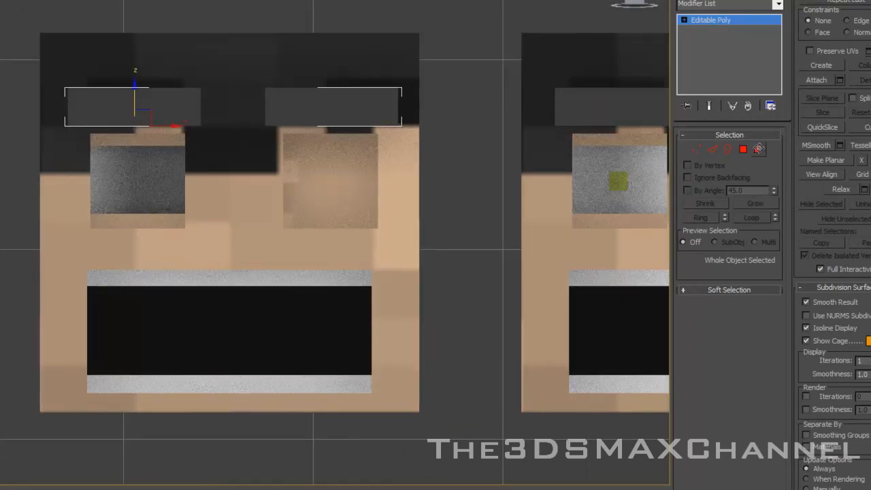
Raise only the eyebrow element above the shut eye on the first-row head beside the original, and leave Element mode.
{"action": "left_click", "coordinate": [759, 149]}
{"action": "left_click", "coordinate": [335, 110]}
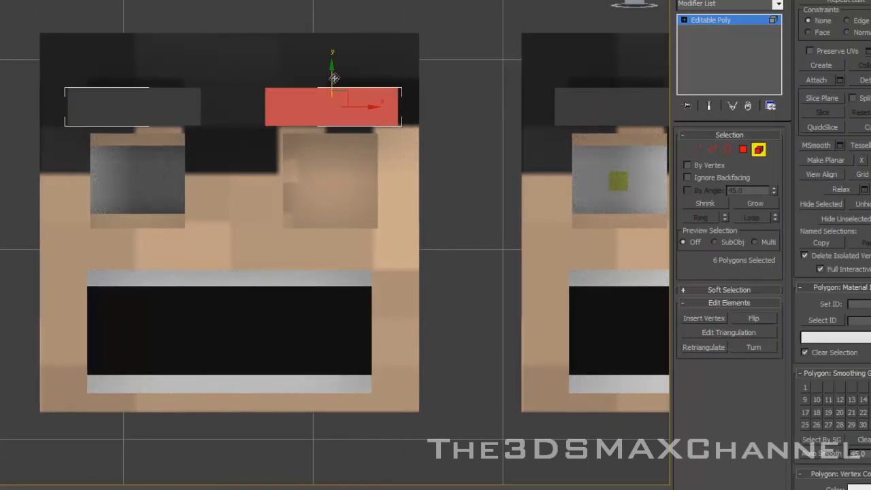
{"action": "left_click_drag", "start_coordinate": [335, 78], "coordinate": [334, 42]}
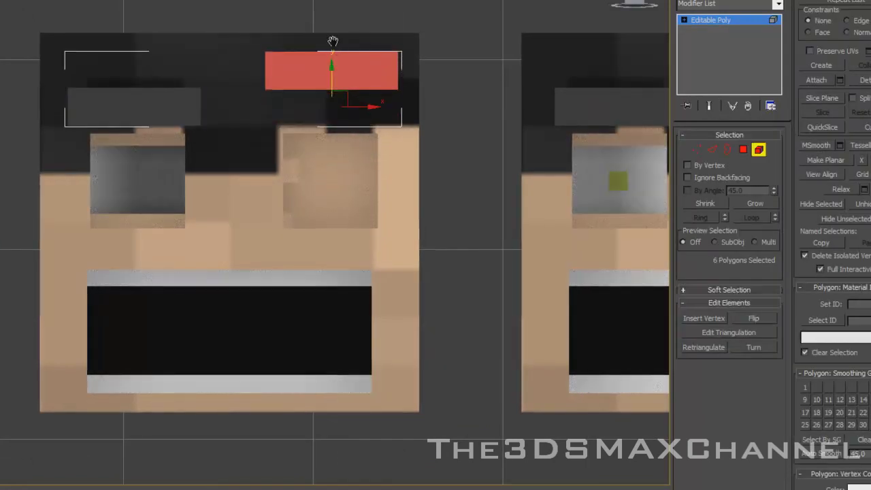
{"action": "left_click", "coordinate": [253, 4]}
{"action": "scroll", "coordinate": [358, 165], "scroll_direction": "down", "scroll_amount": 3}
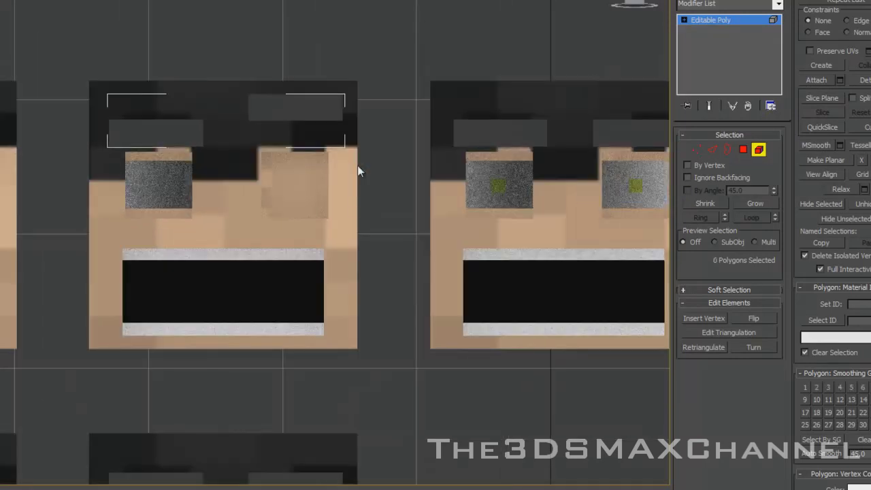
{"action": "middle_click_drag", "start_coordinate": [215, 163], "coordinate": [381, 163]}
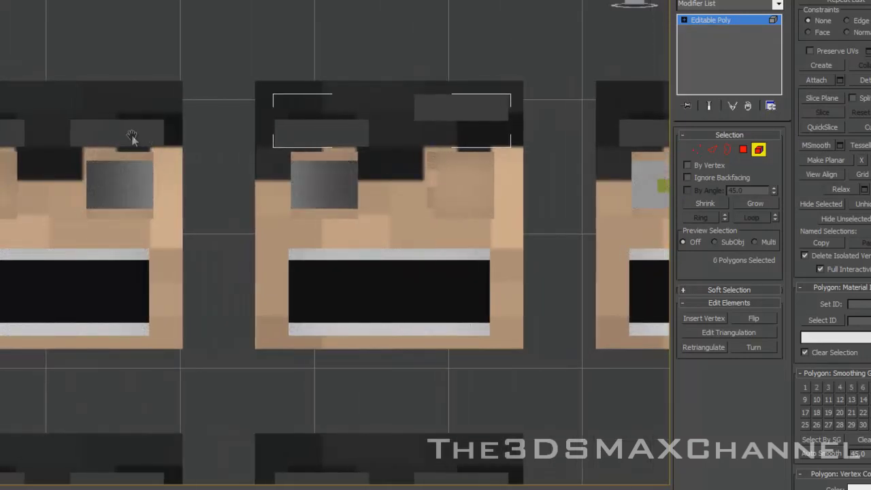
{"action": "left_click", "coordinate": [757, 152]}
On the adjacent first-row head with the opposite eye shut, raise only the eyebrow element above that shut eye.
{"action": "middle_click_drag", "start_coordinate": [298, 138], "coordinate": [410, 133]}
{"action": "left_click", "coordinate": [229, 127]}
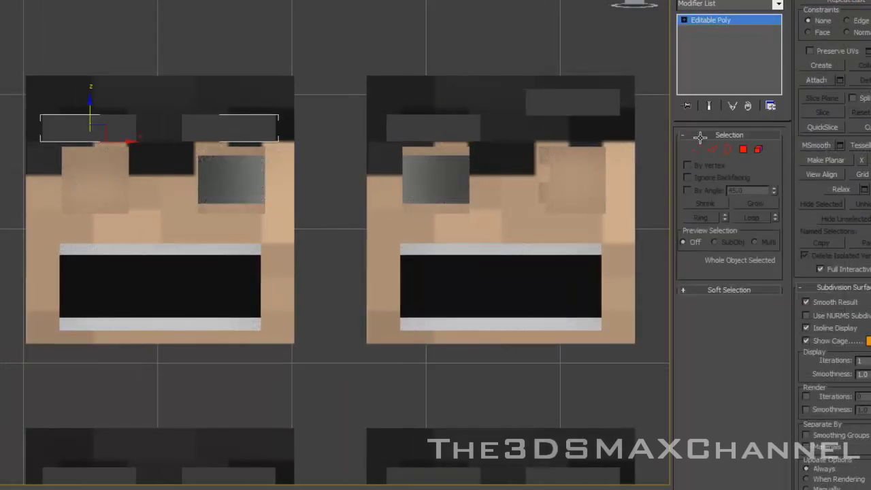
{"action": "left_click", "coordinate": [758, 151]}
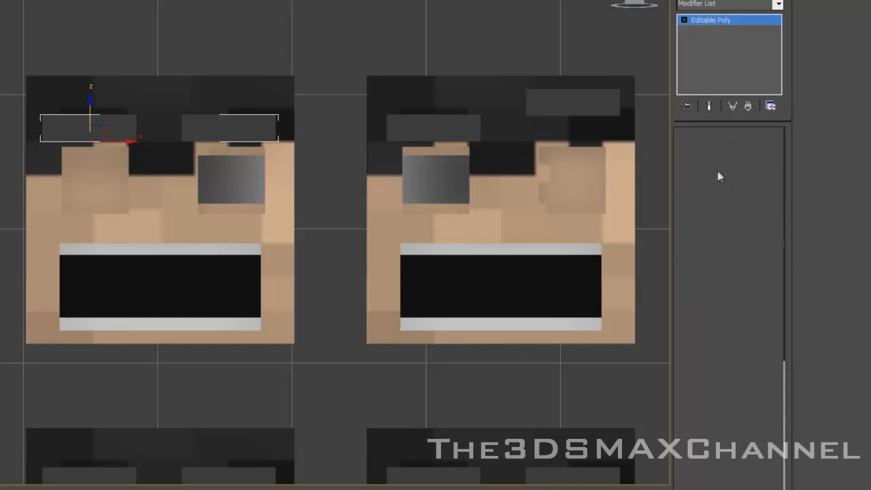
{"action": "left_click", "coordinate": [89, 132]}
{"action": "left_click_drag", "start_coordinate": [90, 102], "coordinate": [89, 75]}
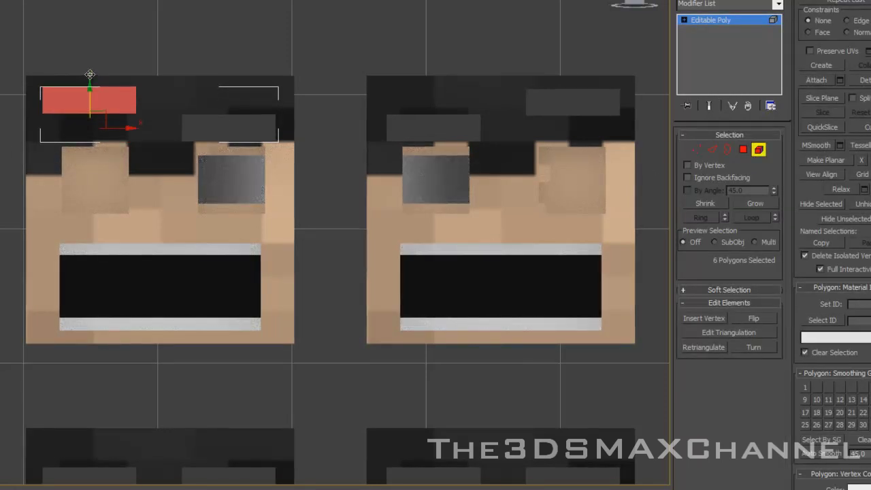
Leave Element mode on the raised eyebrows, and on the adjacent first-row head with closed teeth select the right-hand eyebrow element.
{"action": "left_click", "coordinate": [89, 42]}
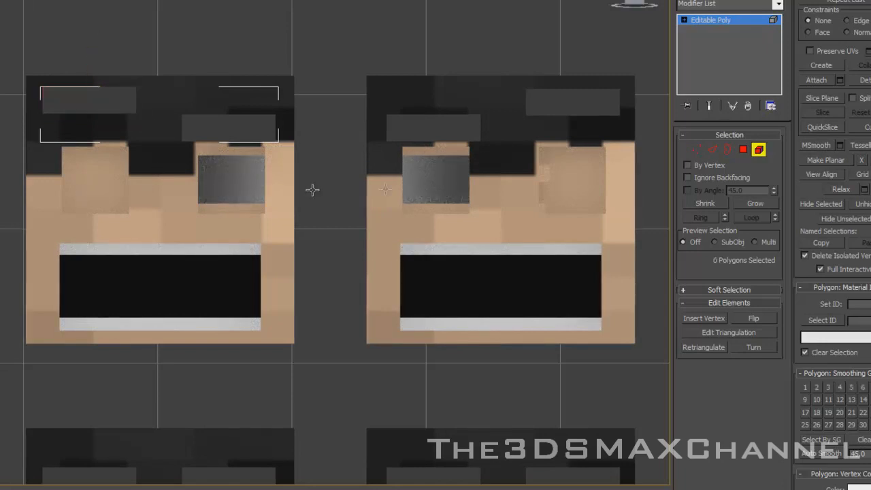
{"action": "left_click", "coordinate": [760, 152]}
{"action": "middle_click_drag", "start_coordinate": [73, 194], "coordinate": [411, 146]}
{"action": "left_click", "coordinate": [321, 107]}
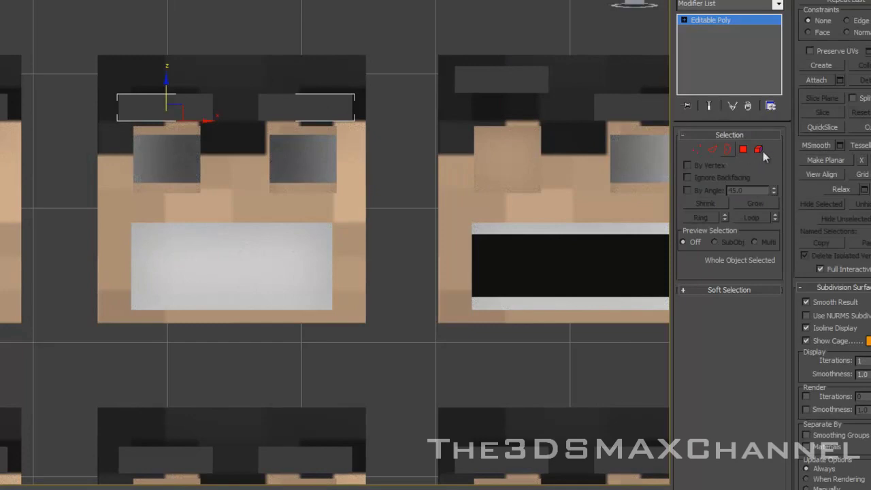
{"action": "left_click", "coordinate": [761, 150]}
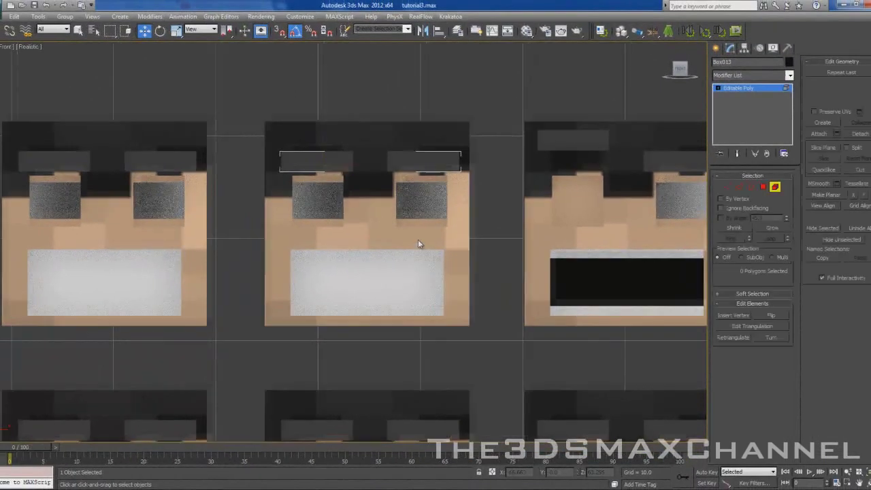
{"action": "scroll", "coordinate": [279, 219], "scroll_direction": "up", "scroll_amount": 3}
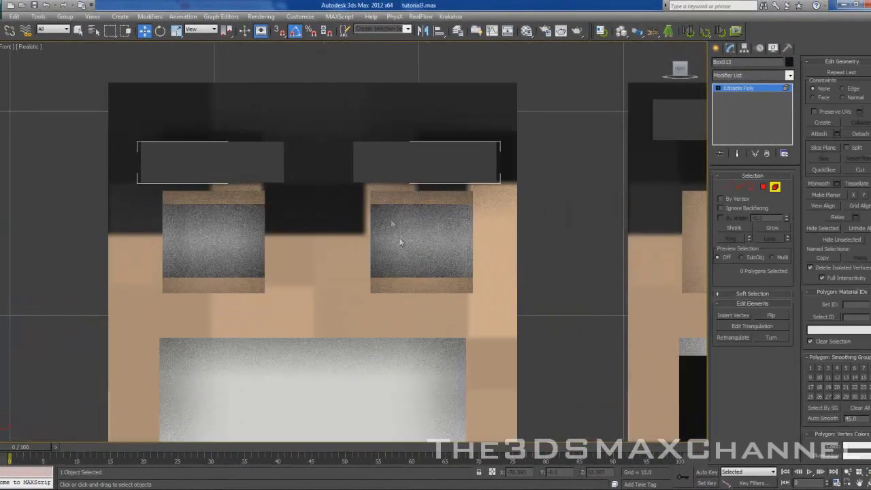
{"action": "left_click", "coordinate": [381, 162]}
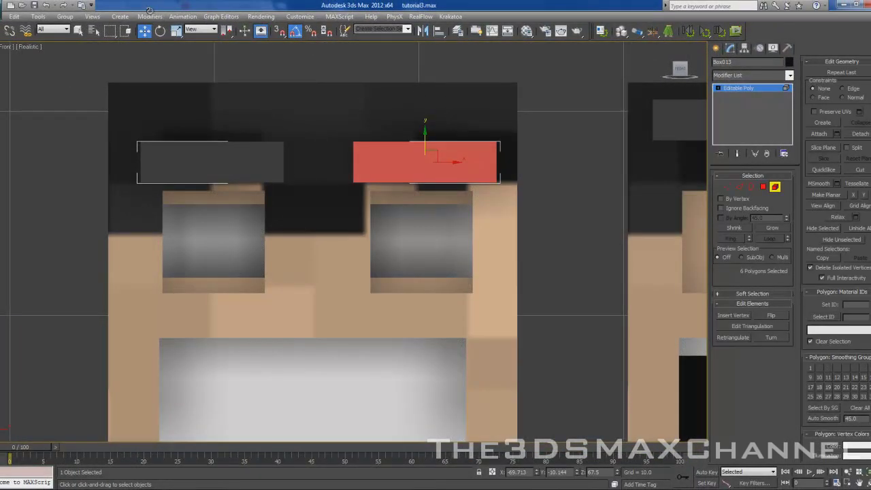
Rotate the selected eyebrow element so its inner end slopes down over the eye, and shift it inward.
{"action": "key", "text": "e"}
{"action": "left_click_drag", "start_coordinate": [408, 188], "coordinate": [425, 202]}
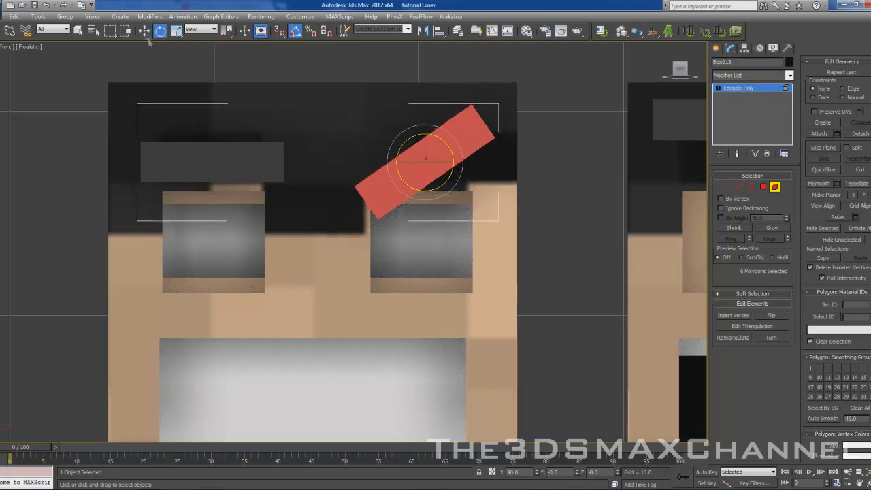
{"action": "left_click", "coordinate": [144, 31]}
{"action": "left_click_drag", "start_coordinate": [432, 151], "coordinate": [409, 153]}
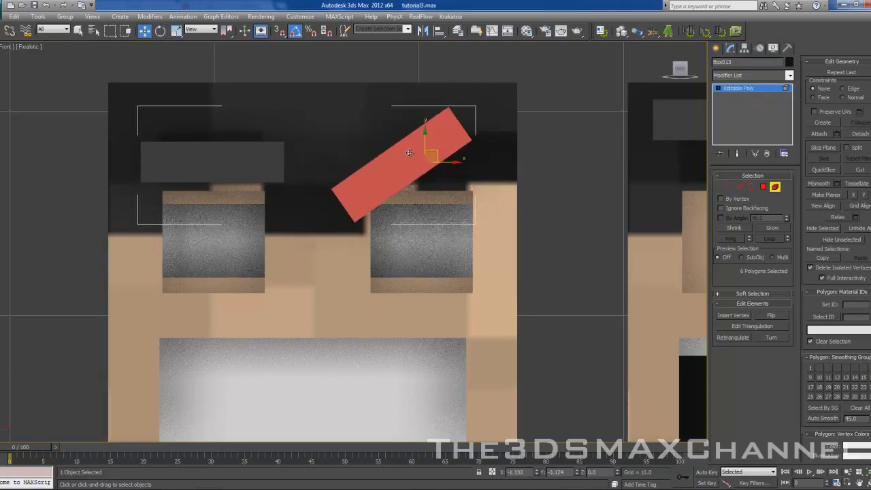
{"action": "scroll", "coordinate": [391, 140], "scroll_direction": "down", "scroll_amount": 3}
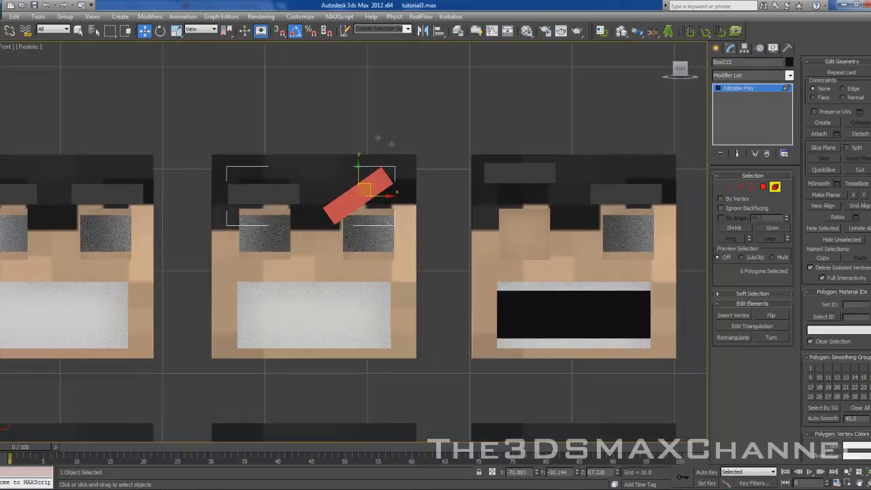
Turn off selected-face shading, rotate the angled eyebrow back by 5 degrees, nudge it further inward, and leave Element mode.
{"action": "scroll", "coordinate": [361, 128], "scroll_direction": "up", "scroll_amount": 1}
{"action": "key", "text": "F2"}
{"action": "middle_click_drag", "start_coordinate": [359, 139], "coordinate": [372, 135]}
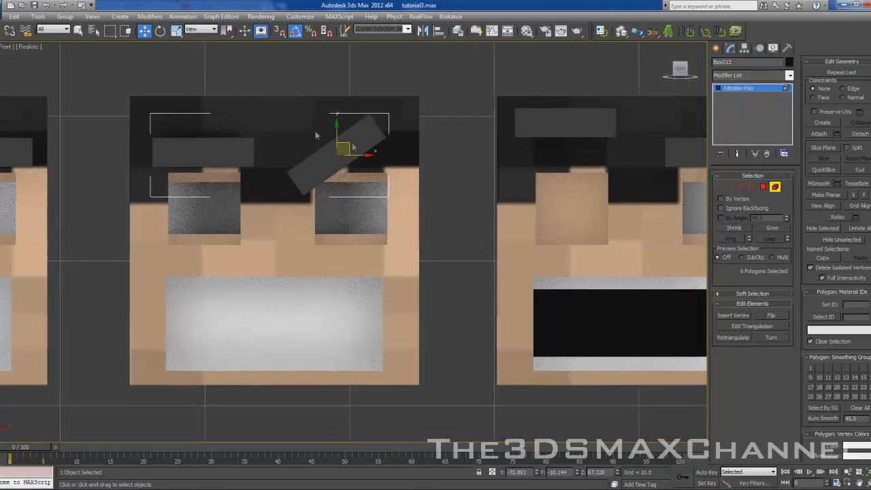
{"action": "key", "text": "e"}
{"action": "left_click_drag", "start_coordinate": [359, 137], "coordinate": [362, 134]}
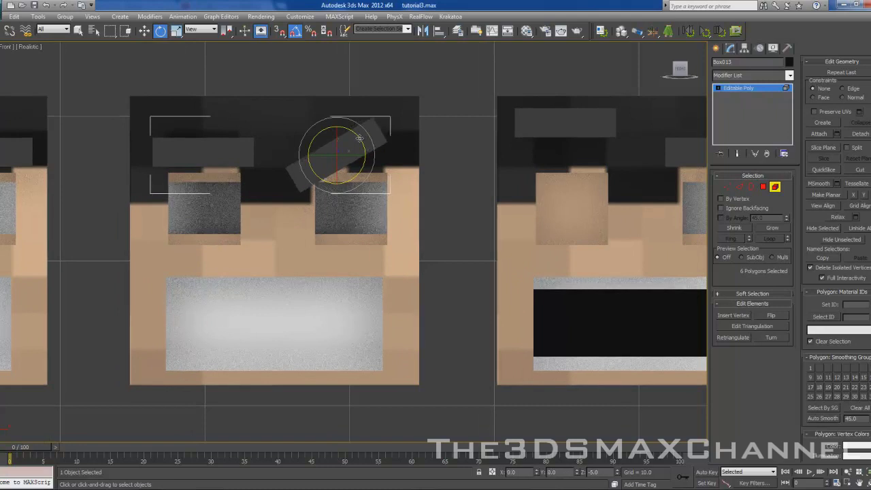
{"action": "key", "text": "w"}
{"action": "left_click_drag", "start_coordinate": [347, 144], "coordinate": [341, 143]}
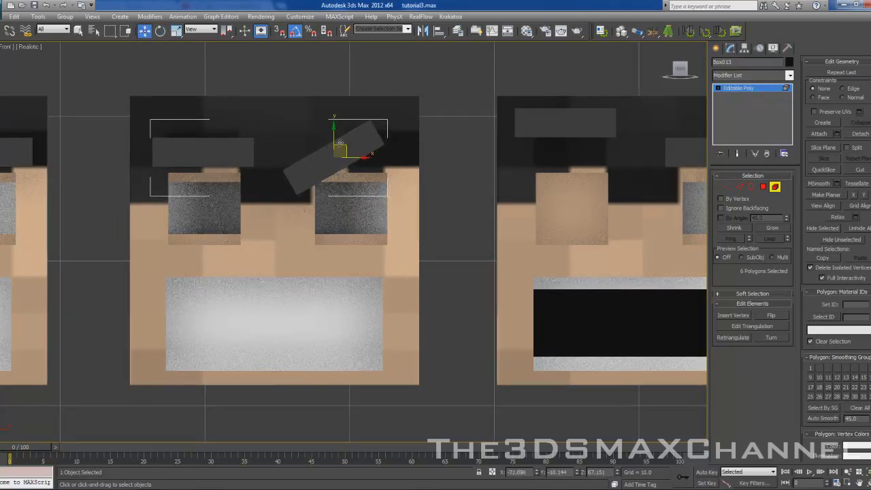
{"action": "left_click", "coordinate": [278, 121]}
{"action": "scroll", "coordinate": [254, 130], "scroll_direction": "down", "scroll_amount": 3}
{"action": "middle_click_drag", "start_coordinate": [254, 130], "coordinate": [479, 130]}
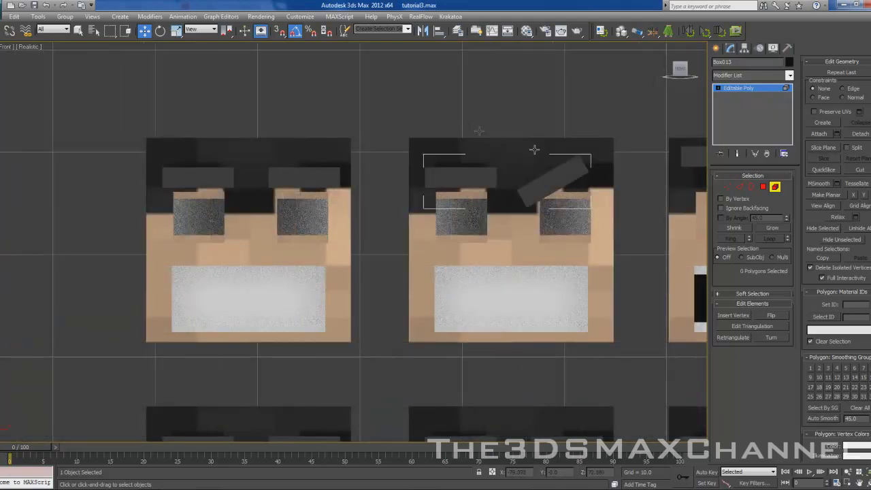
{"action": "left_click", "coordinate": [775, 187]}
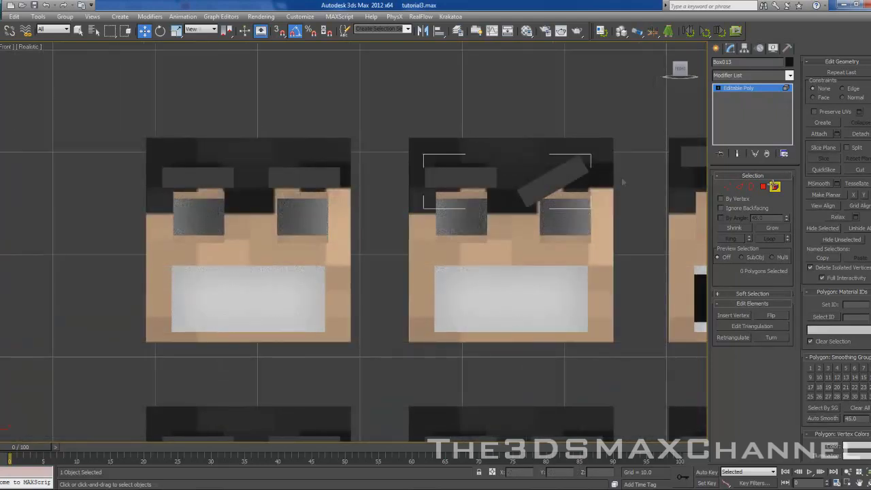
On the first-row end head, select the left-hand eyebrow element and rotate its inner end down to mirror the neighbouring head's angled eyebrow.
{"action": "left_click", "coordinate": [282, 184]}
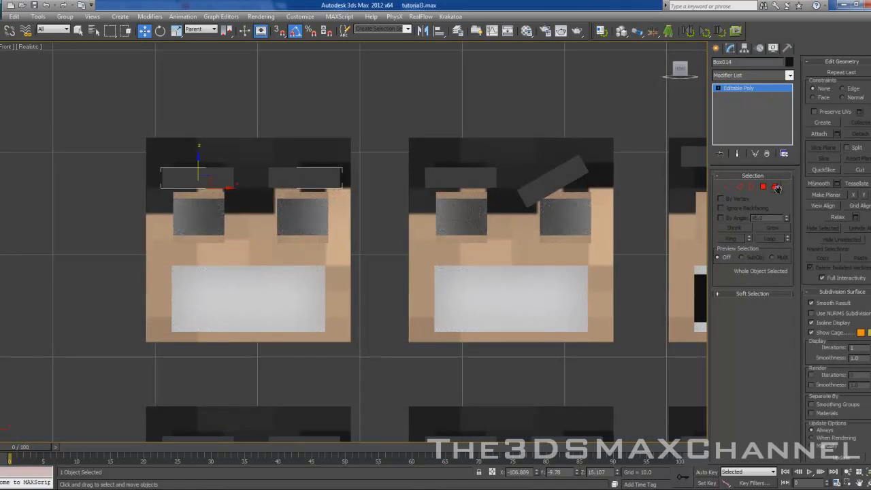
{"action": "left_click", "coordinate": [778, 188]}
{"action": "left_click", "coordinate": [204, 179]}
{"action": "middle_click_drag", "start_coordinate": [204, 179], "coordinate": [354, 185]}
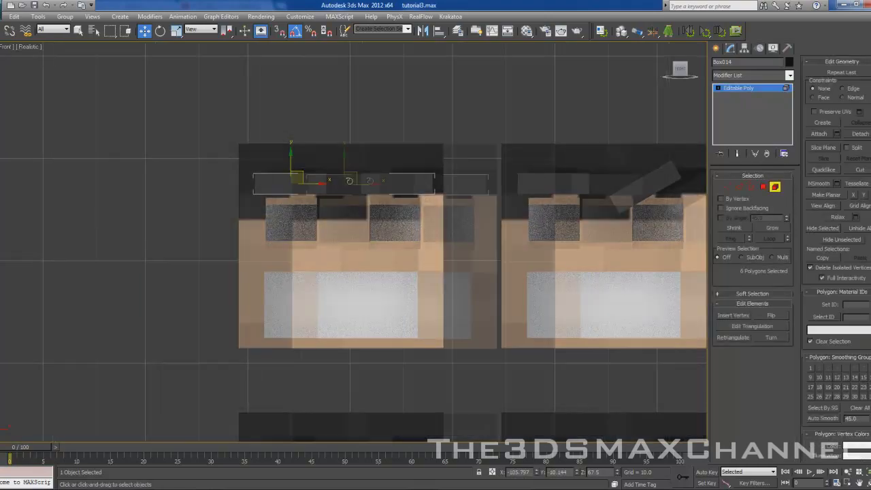
{"action": "scroll", "coordinate": [354, 184], "scroll_direction": "up", "scroll_amount": 2}
{"action": "left_click", "coordinate": [160, 32]}
{"action": "left_click_drag", "start_coordinate": [374, 149], "coordinate": [381, 166]}
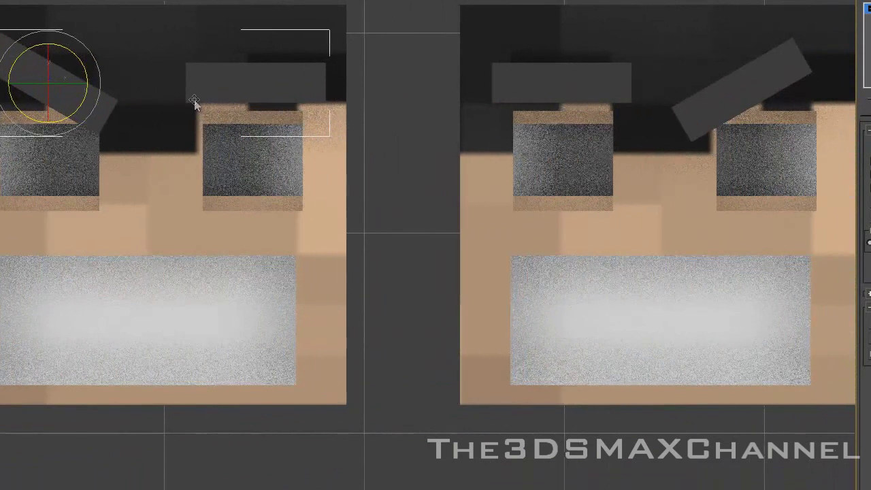
Nudge the rotated eyebrow on the first-row end head inward and down, and leave Element mode.
{"action": "key", "text": "w"}
{"action": "left_click_drag", "start_coordinate": [86, 64], "coordinate": [81, 75]}
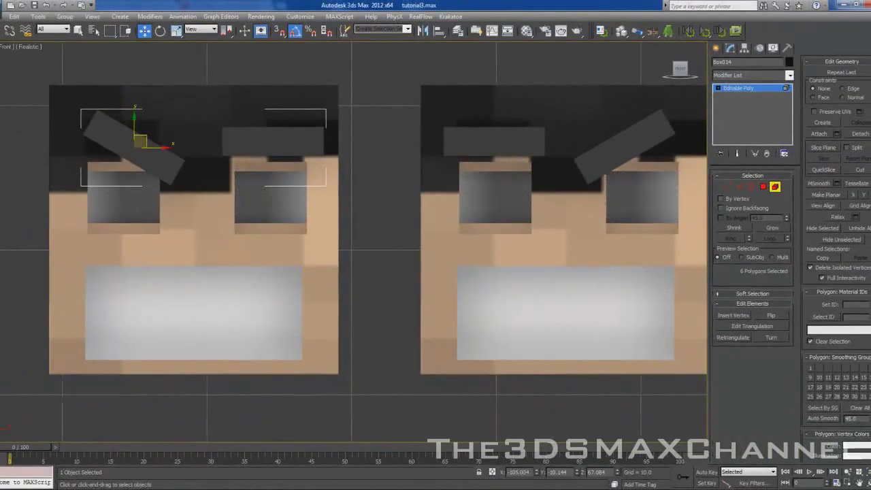
{"action": "left_click", "coordinate": [210, 182]}
{"action": "scroll", "coordinate": [210, 182], "scroll_direction": "down", "scroll_amount": 2}
{"action": "middle_click_drag", "start_coordinate": [417, 180], "coordinate": [297, 121]}
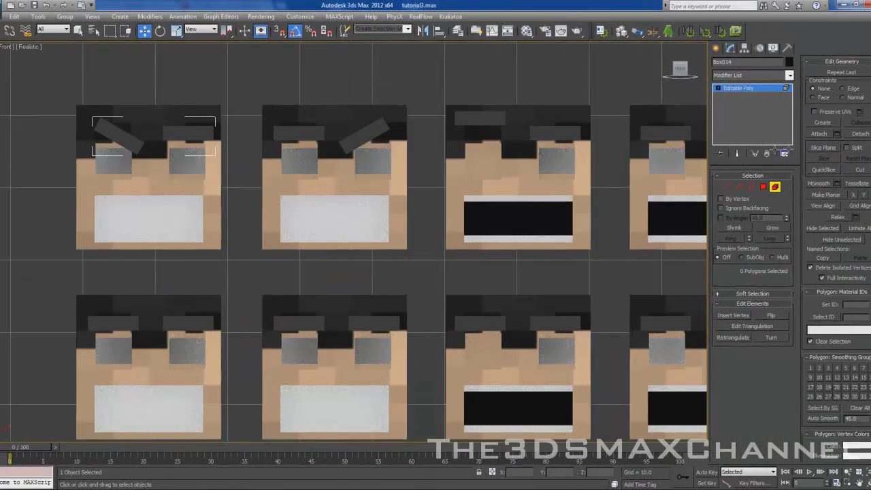
{"action": "left_click", "coordinate": [774, 188]}
In the eyebrows of the second-row end head with closed teeth, select the right-hand eyebrow element.
{"action": "middle_click_drag", "start_coordinate": [366, 170], "coordinate": [424, 64]}
{"action": "left_click", "coordinate": [221, 216]}
{"action": "scroll", "coordinate": [340, 181], "scroll_direction": "up", "scroll_amount": 5}
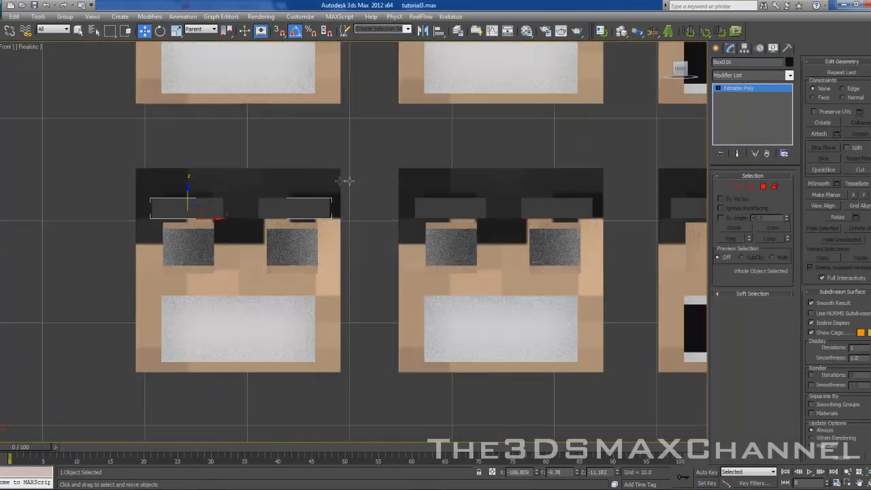
{"action": "left_click", "coordinate": [774, 188]}
{"action": "middle_click_drag", "start_coordinate": [256, 184], "coordinate": [345, 177]}
{"action": "left_click", "coordinate": [378, 185]}
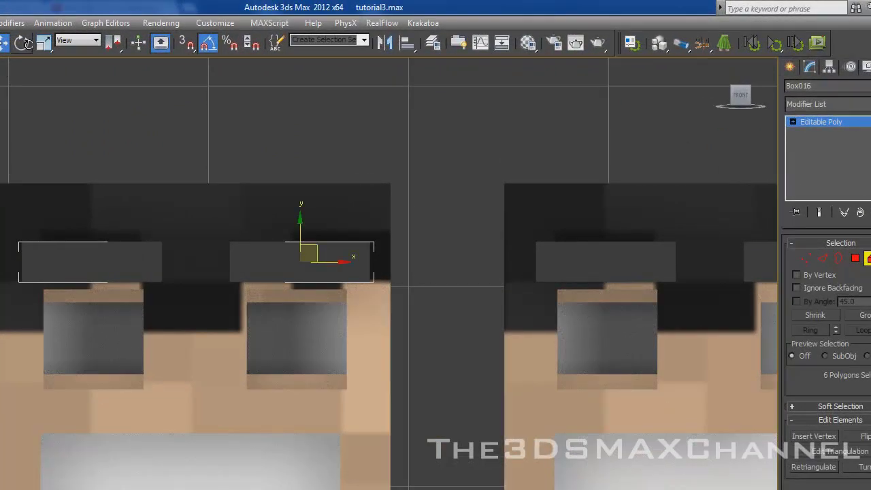
Rotate that eyebrow element so its outer end slopes down, shift it slightly outward, and leave Element mode.
{"action": "key", "text": "e"}
{"action": "mouse_move", "coordinate": [331, 240]}
{"action": "left_mouse_down"}
{"action": "mouse_move", "coordinate": [347, 267]}
{"action": "mouse_move", "coordinate": [321, 249]}
{"action": "mouse_move", "coordinate": [334, 254]}
{"action": "left_mouse_up"}
{"action": "key", "text": "w"}
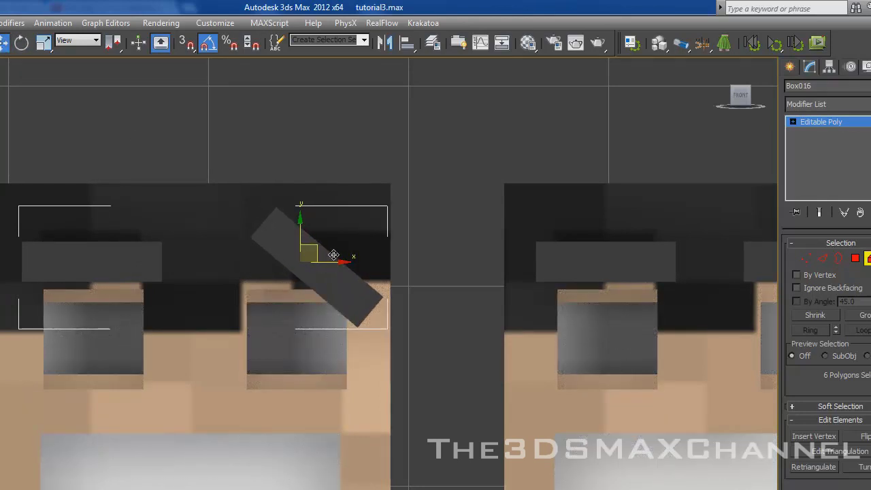
{"action": "middle_click_drag", "start_coordinate": [333, 255], "coordinate": [227, 222]}
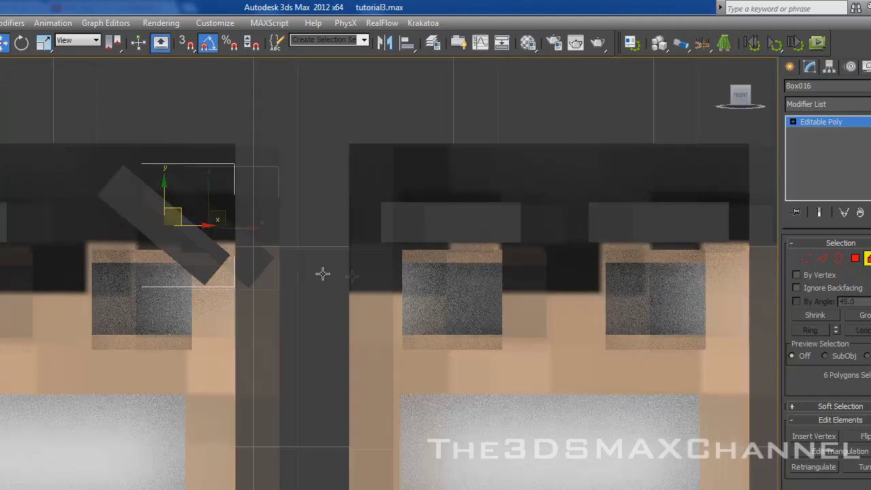
{"action": "middle_click_drag", "start_coordinate": [320, 272], "coordinate": [146, 266]}
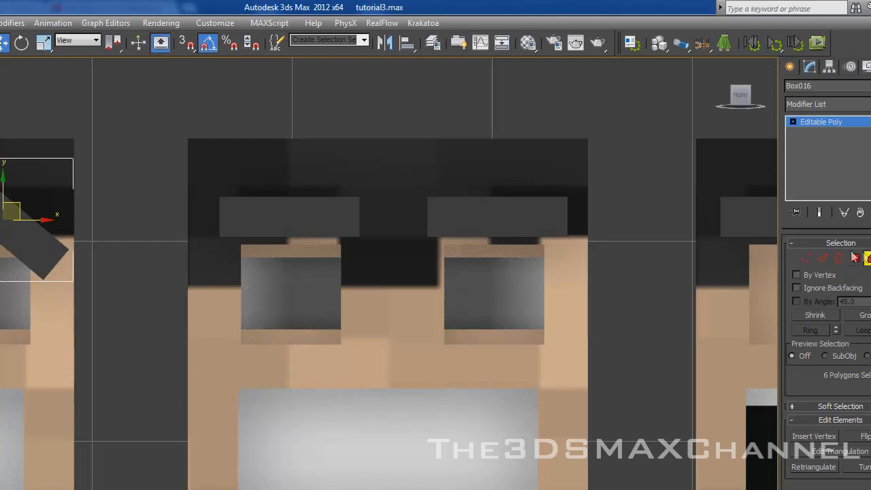
{"action": "left_click", "coordinate": [869, 261]}
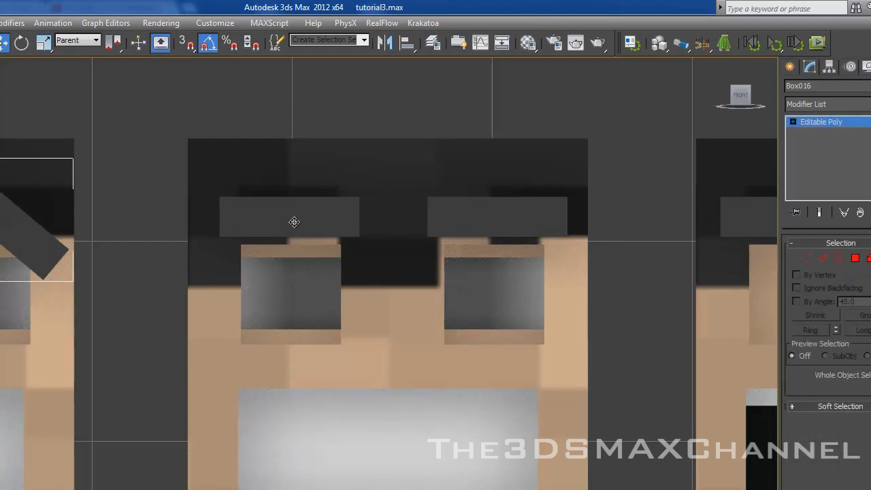
On the adjacent second-row head with closed teeth, rotate the left-hand eyebrow element's outer end down, and move it outward and slightly lower.
{"action": "left_click", "coordinate": [295, 222]}
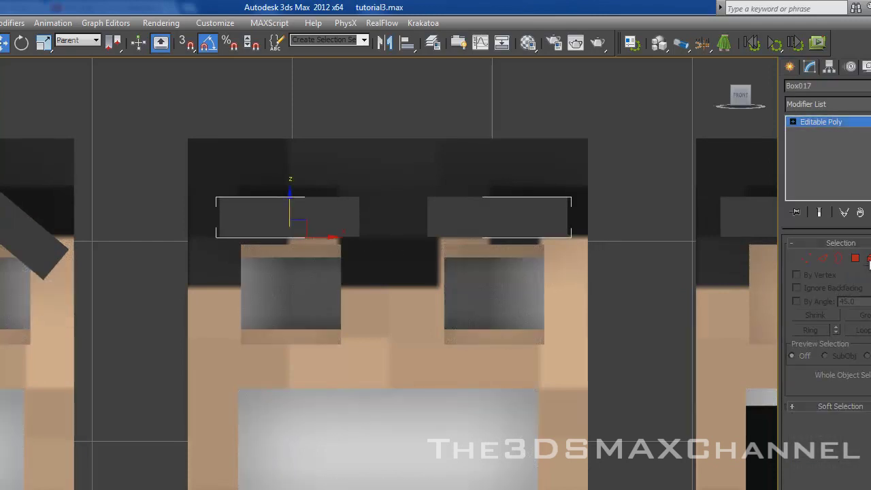
{"action": "key", "text": "5"}
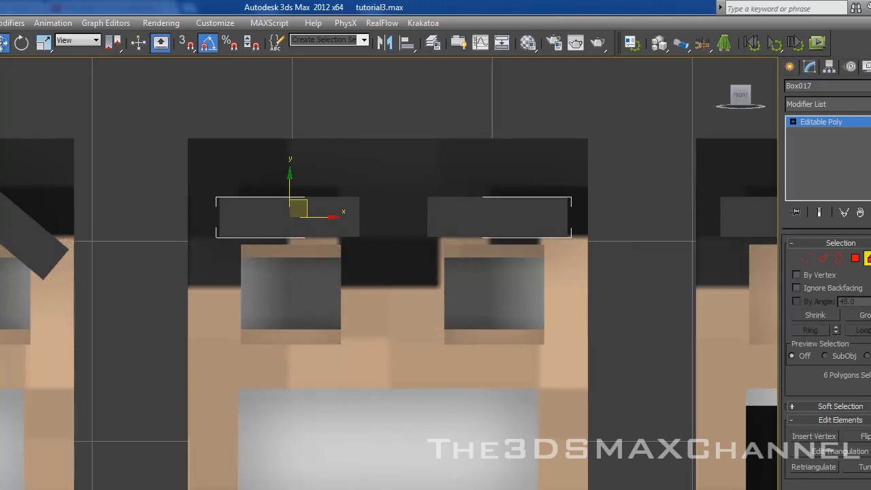
{"action": "key", "text": "e"}
{"action": "left_click_drag", "start_coordinate": [264, 249], "coordinate": [284, 257]}
{"action": "left_click", "coordinate": [3, 42]}
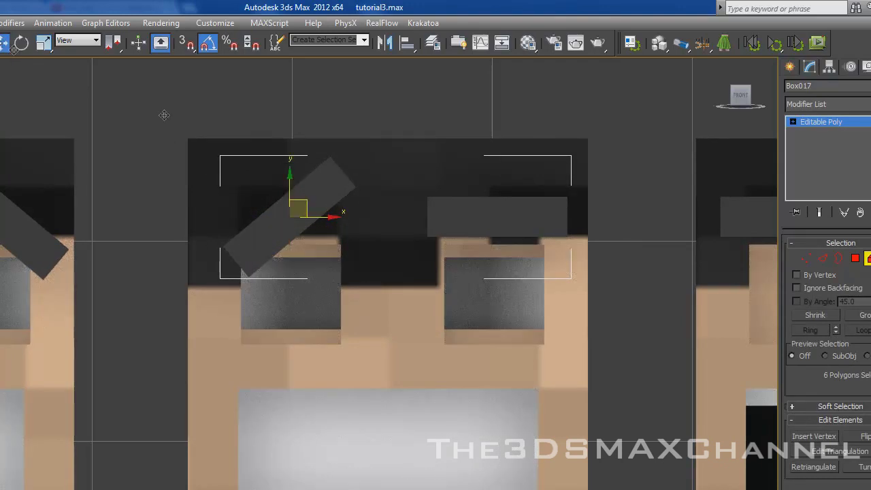
{"action": "left_click_drag", "start_coordinate": [293, 197], "coordinate": [269, 198]}
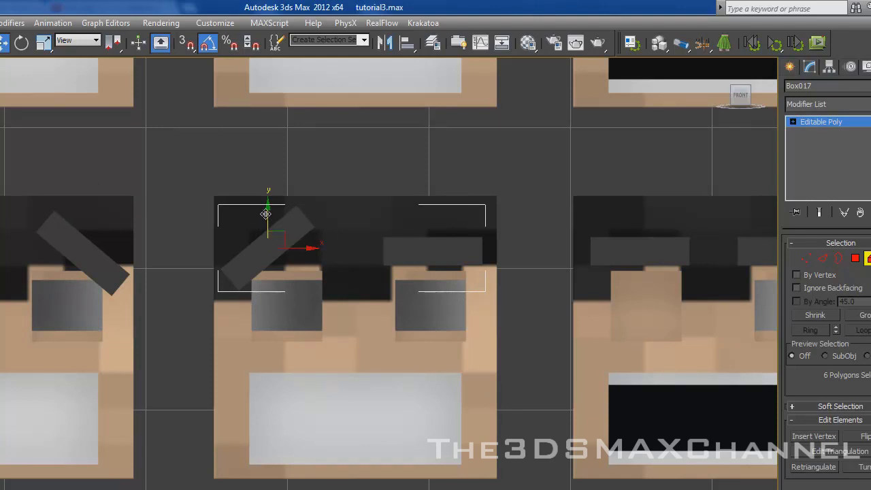
{"action": "left_click_drag", "start_coordinate": [265, 215], "coordinate": [265, 224]}
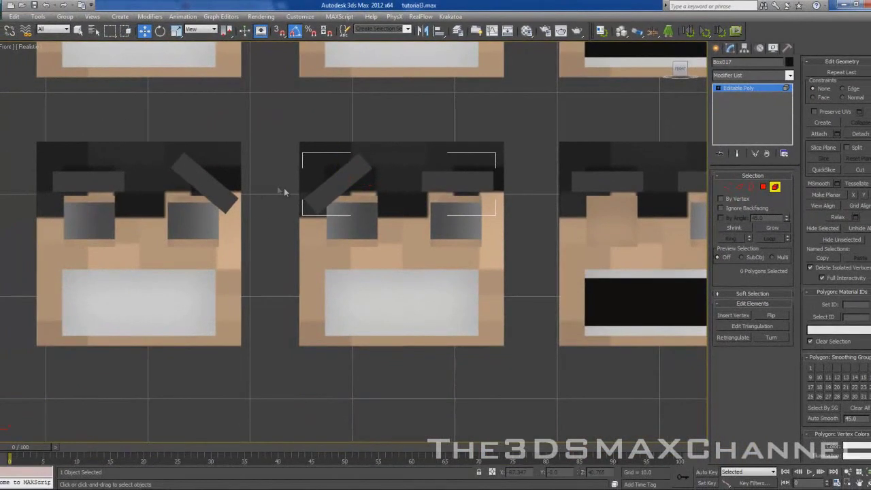
Review the eyebrow poses across both rows of target heads, leave Element mode, and clear the selection.
{"action": "scroll", "coordinate": [270, 187], "scroll_direction": "down", "scroll_amount": 5}
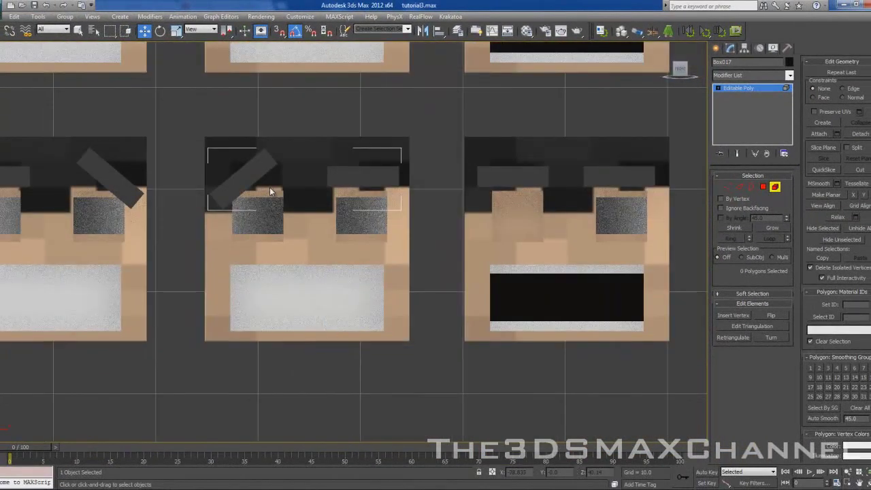
{"action": "middle_click_drag", "start_coordinate": [294, 185], "coordinate": [249, 204]}
{"action": "scroll", "coordinate": [224, 185], "scroll_direction": "up", "scroll_amount": 2}
{"action": "scroll", "coordinate": [259, 205], "scroll_direction": "up", "scroll_amount": 4}
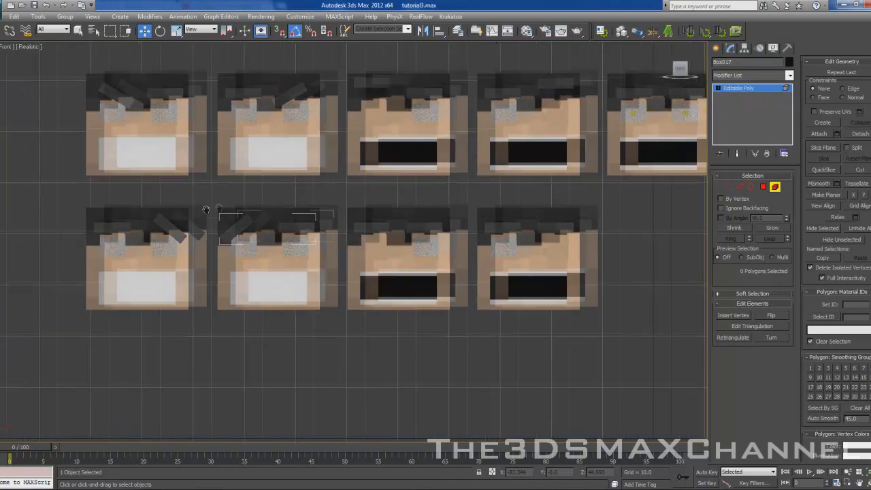
{"action": "scroll", "coordinate": [262, 204], "scroll_direction": "up", "scroll_amount": 6}
{"action": "scroll", "coordinate": [263, 205], "scroll_direction": "down", "scroll_amount": 8}
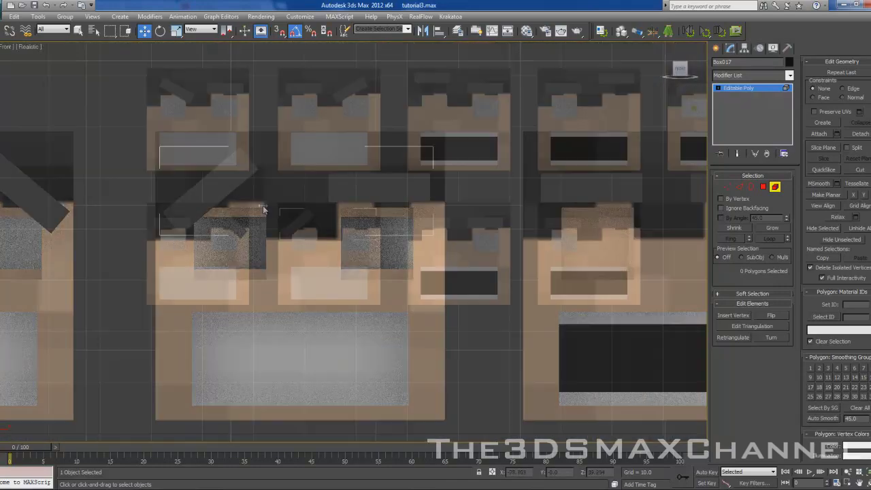
{"action": "scroll", "coordinate": [266, 205], "scroll_direction": "down", "scroll_amount": 3}
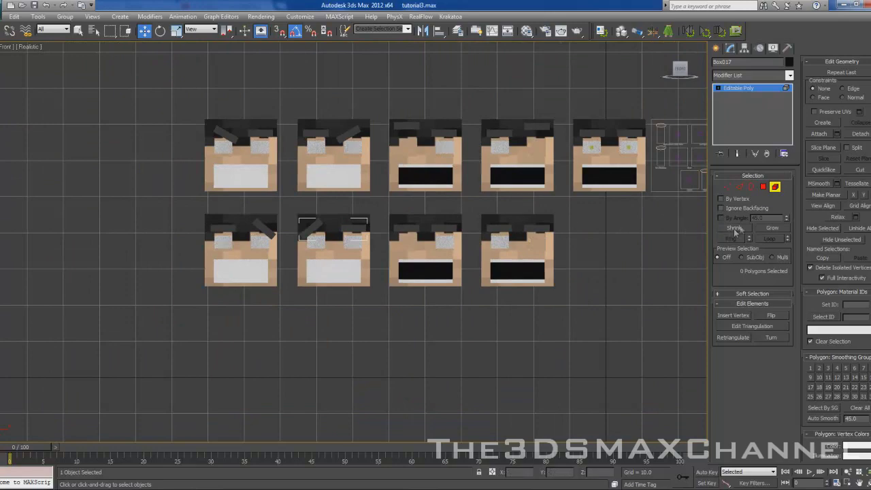
{"action": "left_click", "coordinate": [774, 189]}
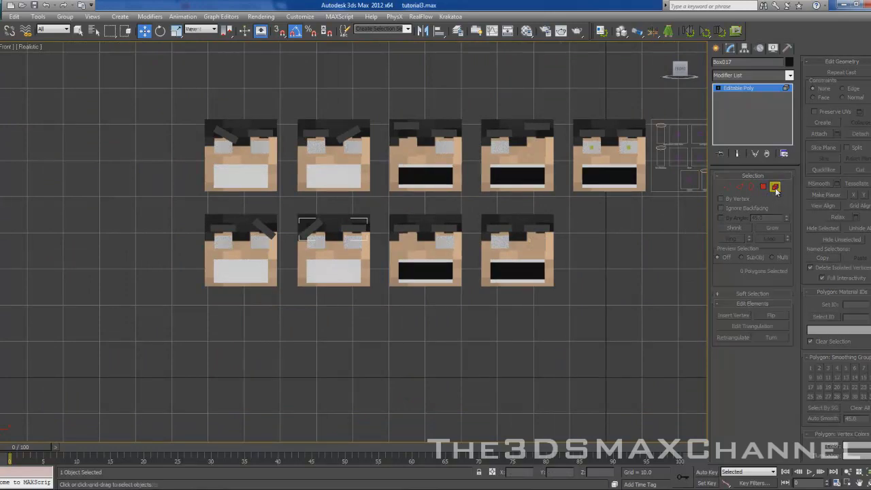
{"action": "left_click", "coordinate": [616, 225]}
{"action": "scroll", "coordinate": [517, 204], "scroll_direction": "up", "scroll_amount": 3}
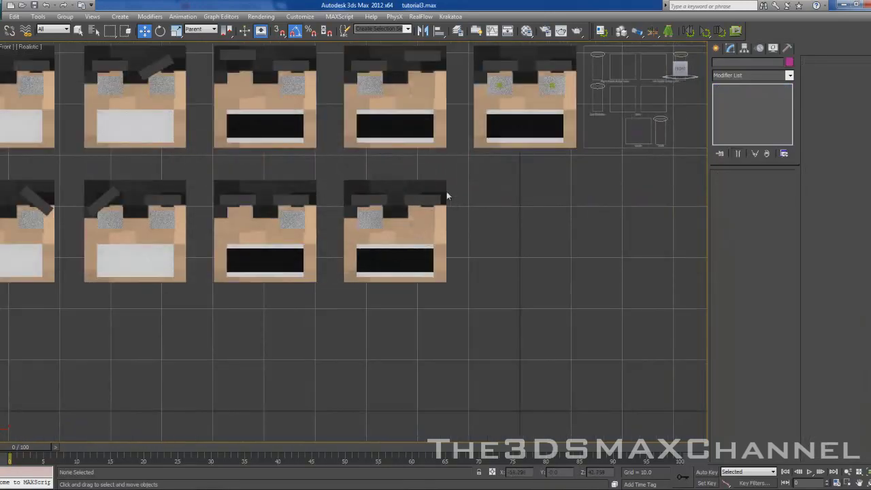
Change the object colour of the main head's left-hand pupil box to the black custom colour.
{"action": "middle_click_drag", "start_coordinate": [270, 181], "coordinate": [358, 201]}
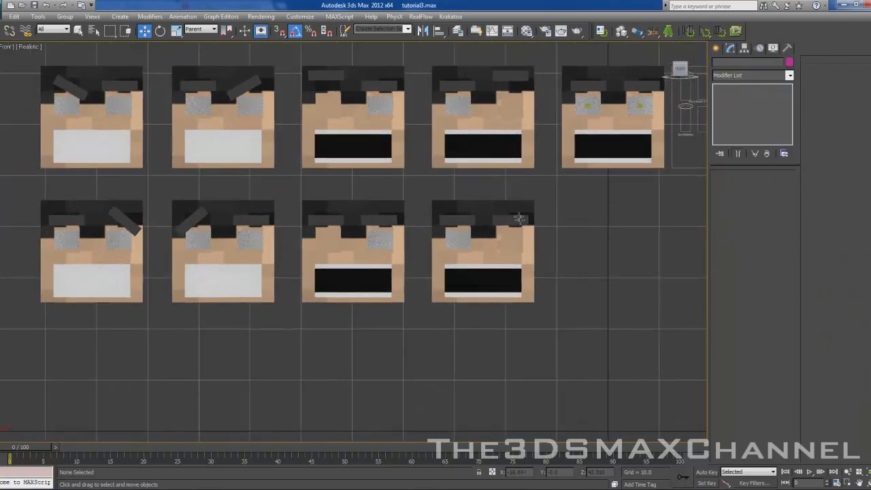
{"action": "middle_click_drag", "start_coordinate": [348, 234], "coordinate": [367, 245]}
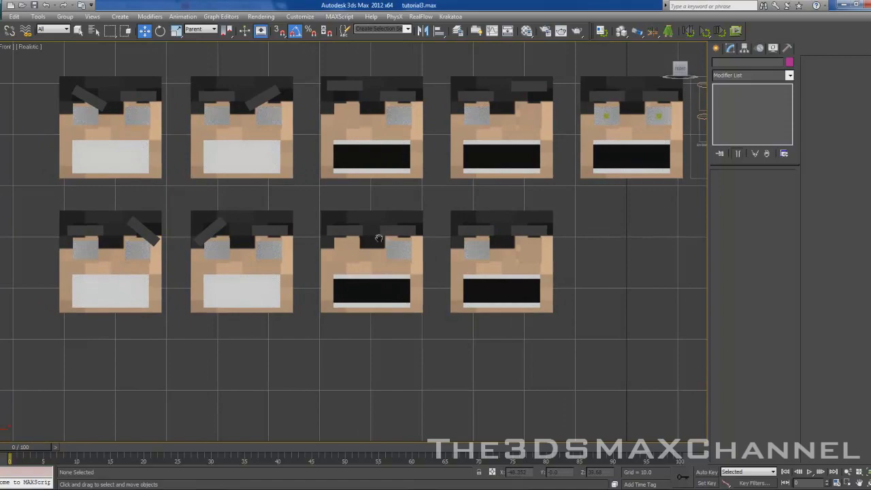
{"action": "middle_click_drag", "start_coordinate": [449, 272], "coordinate": [164, 297]}
{"action": "scroll", "coordinate": [446, 306], "scroll_direction": "up", "scroll_amount": 2}
{"action": "scroll", "coordinate": [450, 298], "scroll_direction": "down", "scroll_amount": 2}
{"action": "scroll", "coordinate": [285, 278], "scroll_direction": "up", "scroll_amount": 6}
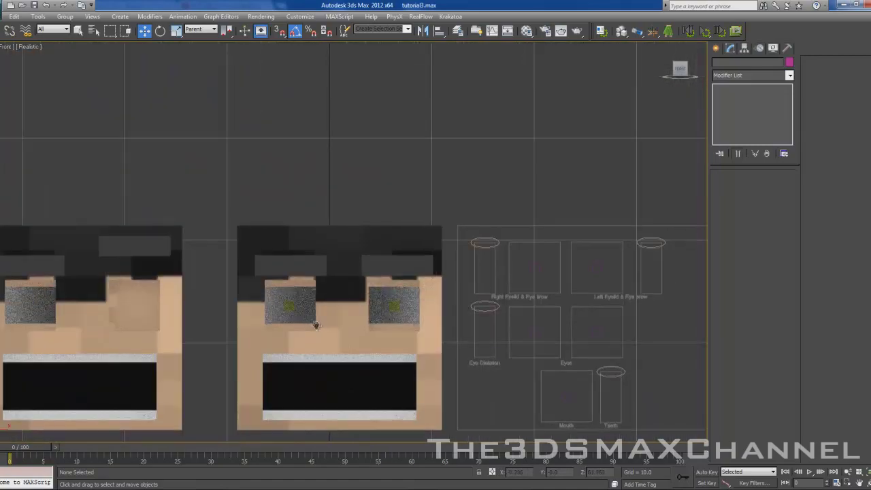
{"action": "scroll", "coordinate": [284, 278], "scroll_direction": "up", "scroll_amount": 3}
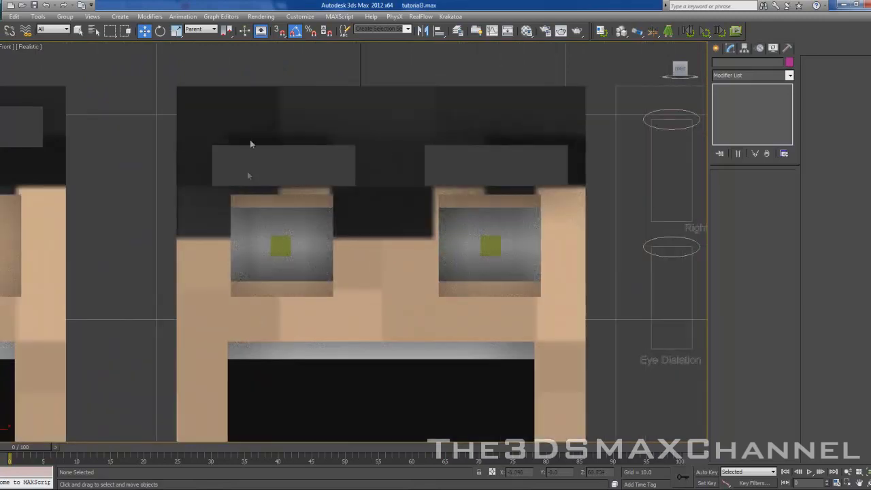
{"action": "left_click", "coordinate": [282, 252]}
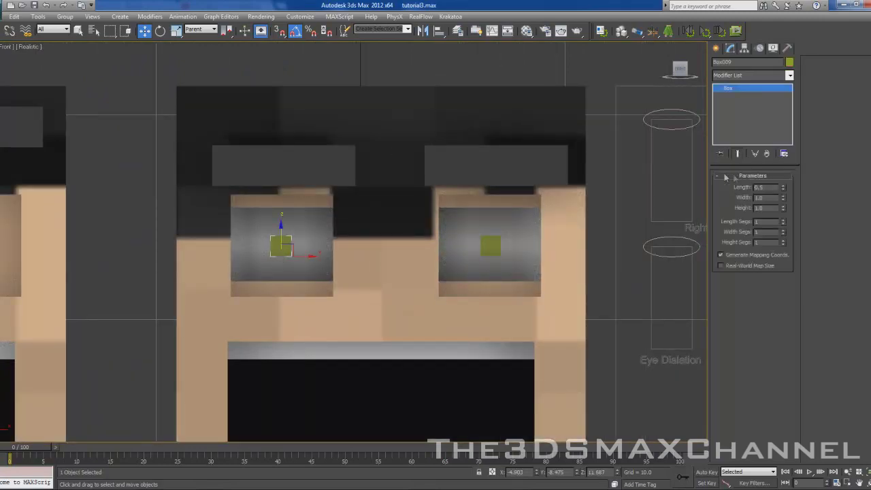
{"action": "left_click", "coordinate": [790, 62]}
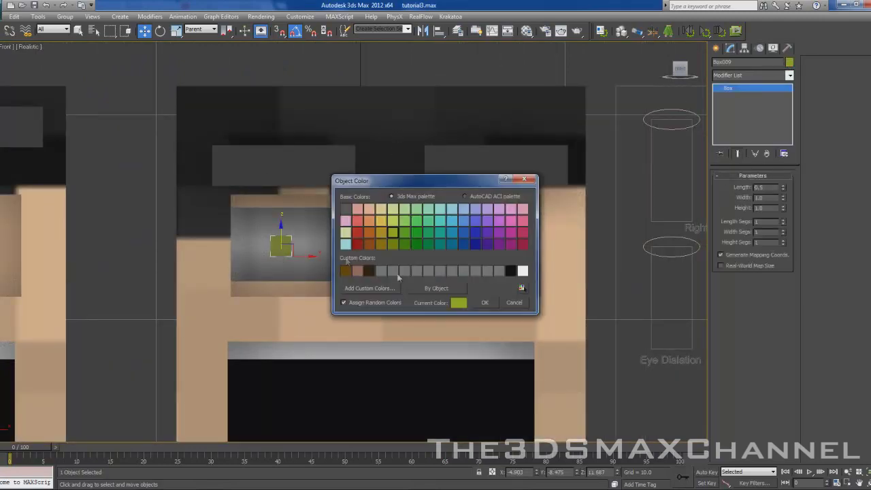
{"action": "left_click", "coordinate": [510, 271]}
{"action": "left_click", "coordinate": [486, 303]}
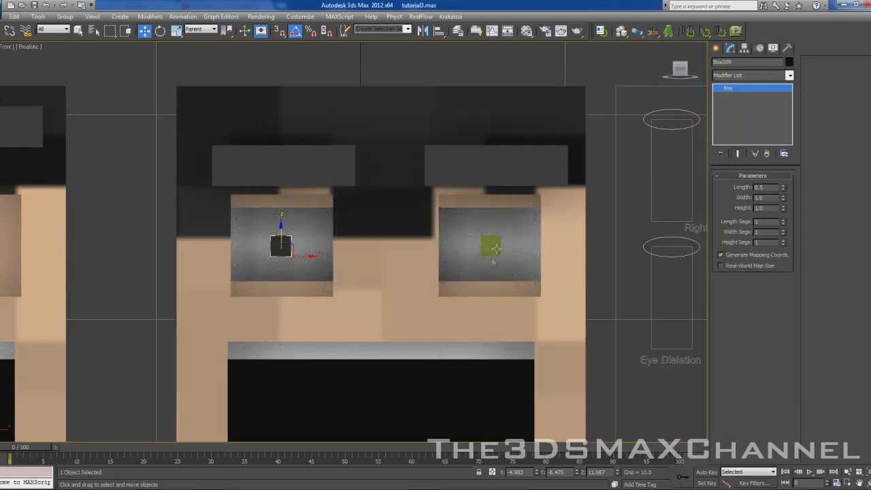
Convert the black pupil box to Editable Poly and attach the main head's other pupil to it.
{"action": "right_click", "coordinate": [286, 251]}
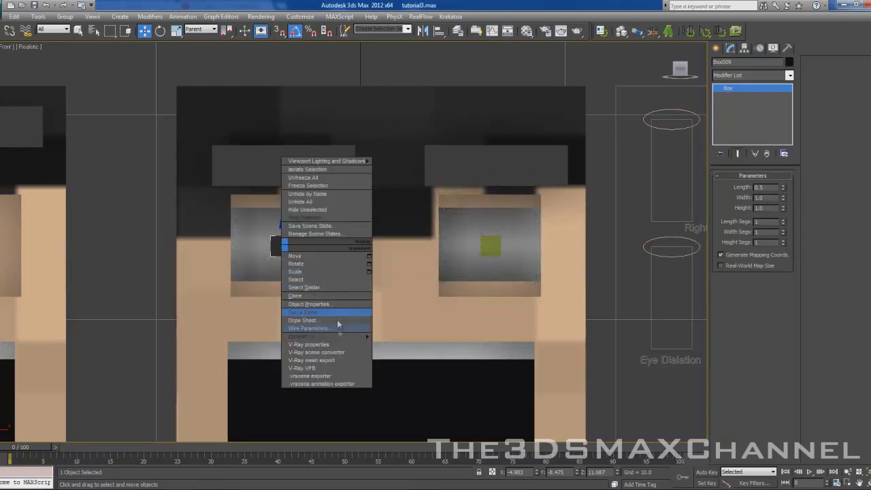
{"action": "mouse_move", "coordinate": [352, 337]}
{"action": "left_click", "coordinate": [402, 344]}
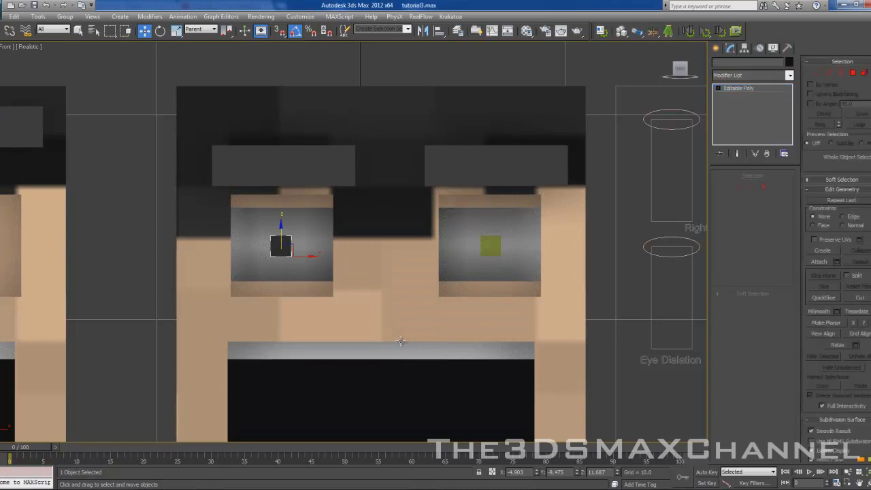
{"action": "left_click", "coordinate": [820, 134]}
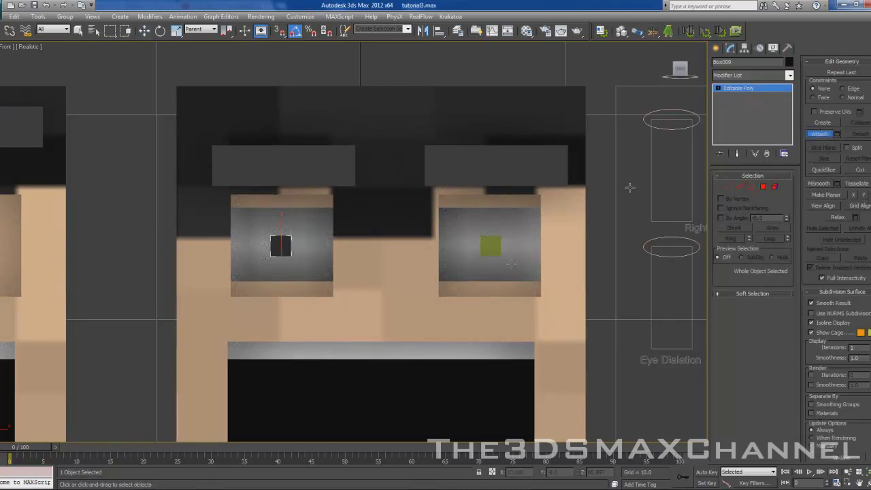
{"action": "left_click", "coordinate": [490, 249]}
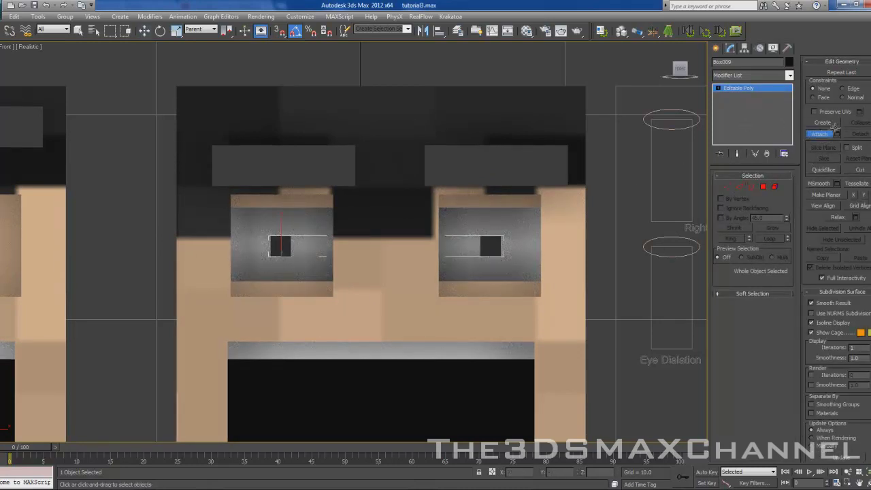
{"action": "left_click", "coordinate": [820, 134]}
Clone the joined pupils onto the four first-row target heads and remove the surplus copy beyond the end head.
{"action": "scroll", "coordinate": [388, 263], "scroll_direction": "down", "scroll_amount": 8}
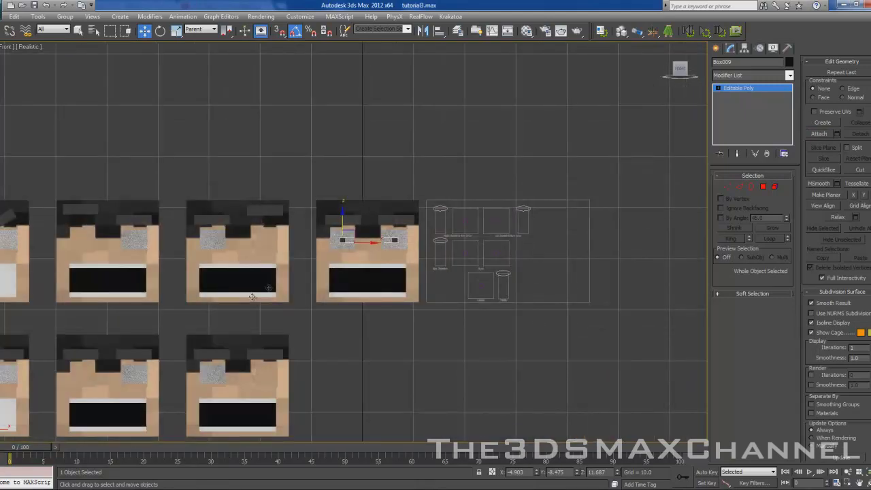
{"action": "scroll", "coordinate": [580, 184], "scroll_direction": "up", "scroll_amount": 5}
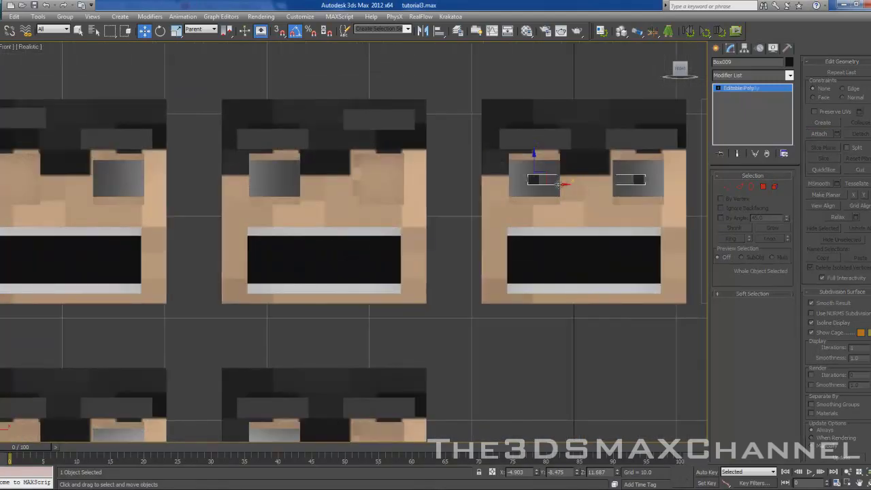
{"action": "left_click", "coordinate": [291, 181]}
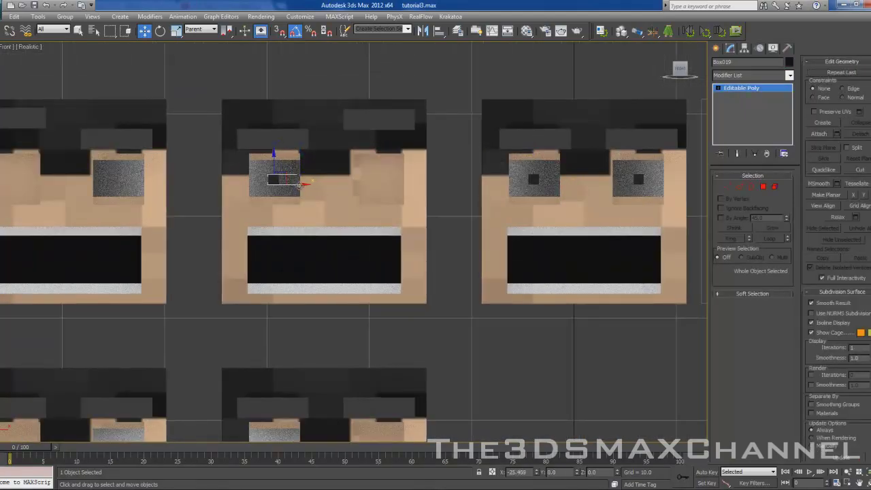
{"action": "left_click_drag", "start_coordinate": [299, 185], "coordinate": [302, 192], "text": "shift"}
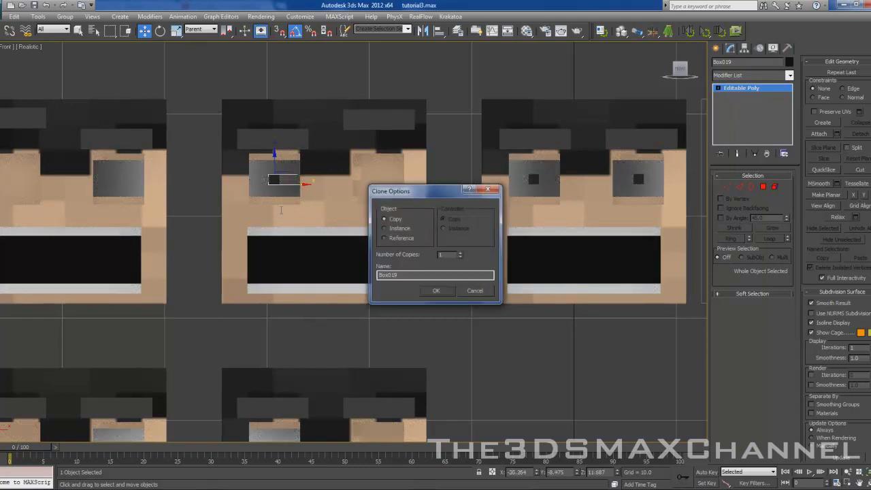
{"action": "left_click", "coordinate": [437, 291]}
{"action": "middle_click_drag", "start_coordinate": [200, 259], "coordinate": [393, 249]}
{"action": "middle_click_drag", "start_coordinate": [280, 238], "coordinate": [442, 243]}
{"action": "middle_click_drag", "start_coordinate": [268, 253], "coordinate": [467, 258]}
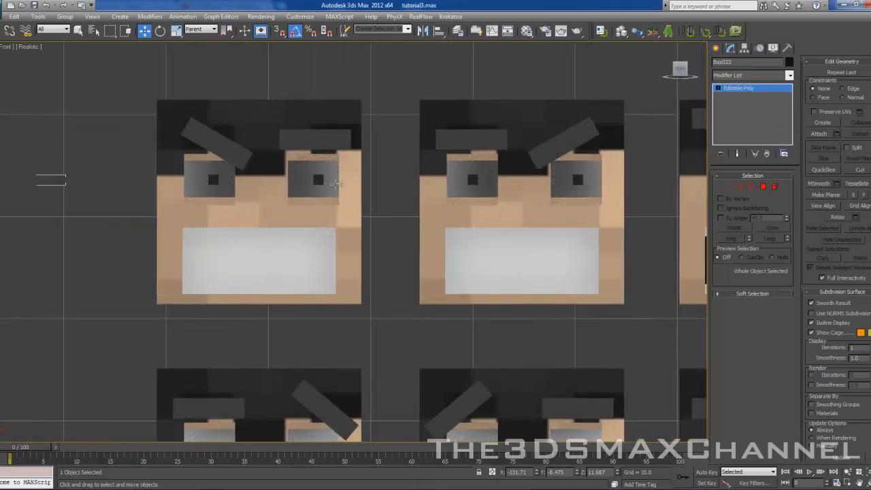
{"action": "left_click", "coordinate": [316, 182]}
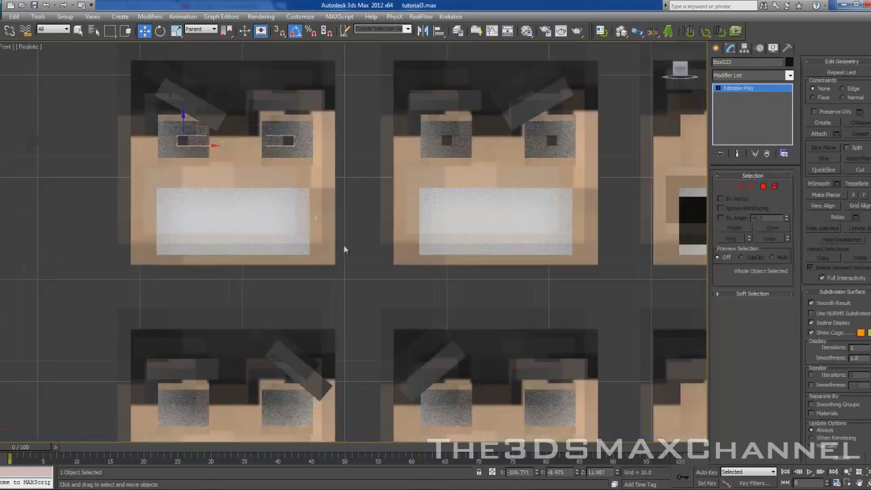
{"action": "scroll", "coordinate": [336, 246], "scroll_direction": "down", "scroll_amount": 5}
{"action": "left_click_drag", "start_coordinate": [117, 136], "coordinate": [190, 220]}
{"action": "middle_click_drag", "start_coordinate": [314, 229], "coordinate": [249, 195]}
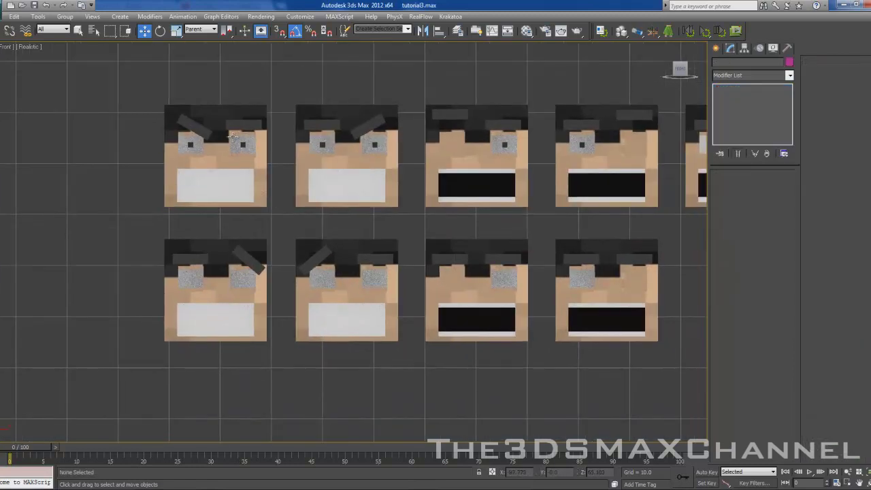
Select the pupils of the four first-row target heads, clone them down onto the second-row heads, and clear the selection.
{"action": "left_click", "coordinate": [242, 147]}
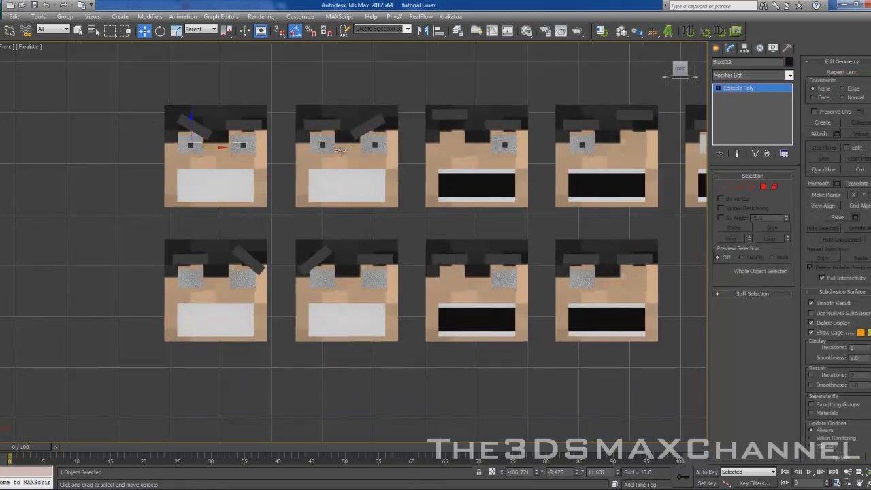
{"action": "left_click", "coordinate": [344, 145], "text": "ctrl"}
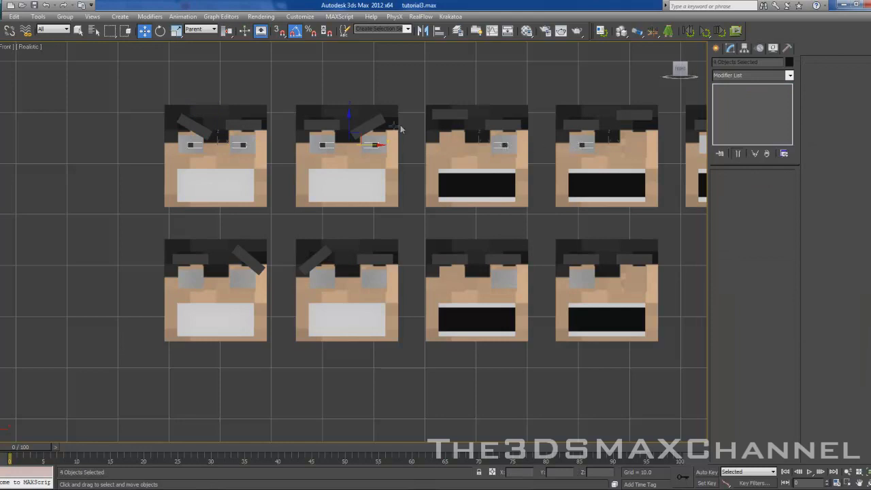
{"action": "left_click_drag", "start_coordinate": [349, 124], "coordinate": [349, 256], "text": "shift"}
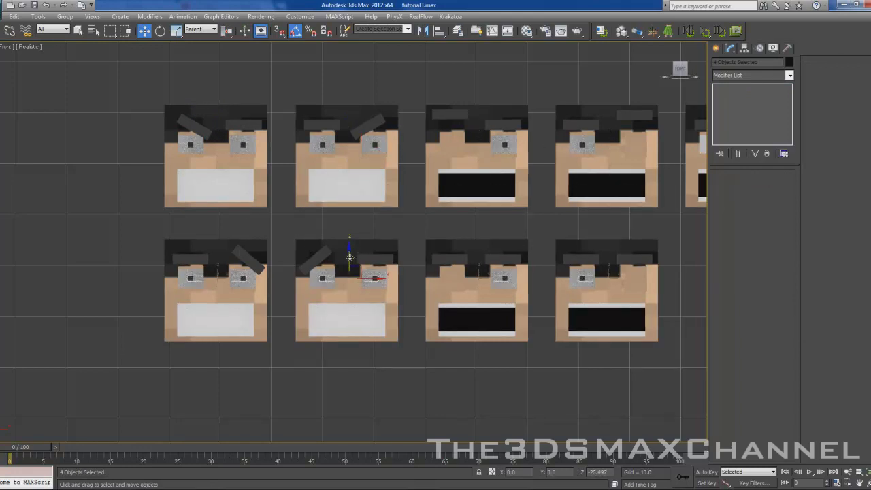
{"action": "scroll", "coordinate": [351, 260], "scroll_direction": "up", "scroll_amount": 8}
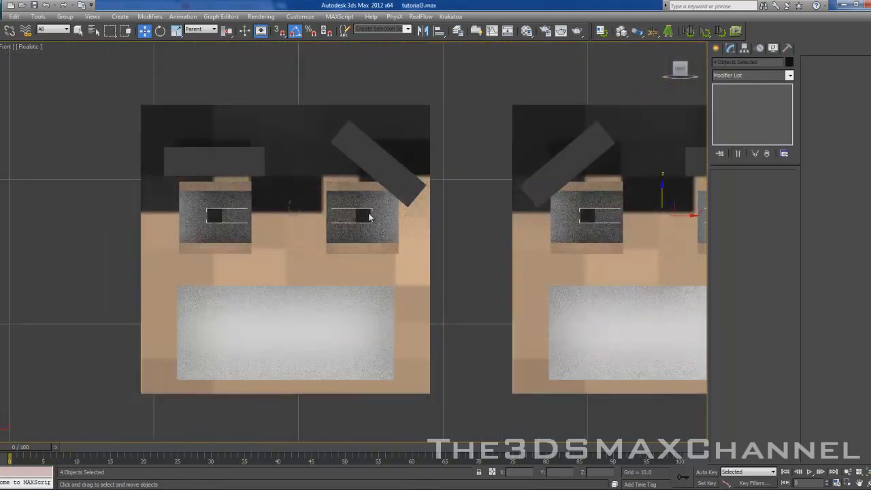
{"action": "left_click", "coordinate": [467, 238]}
On the first-row target head beside the main head, raise the left-hand pupil element about 1.9 units to the upper eyelid and leave Element mode.
{"action": "scroll", "coordinate": [466, 239], "scroll_direction": "down", "scroll_amount": 4}
{"action": "middle_click_drag", "start_coordinate": [466, 239], "coordinate": [69, 239]}
{"action": "middle_click_drag", "start_coordinate": [281, 223], "coordinate": [278, 316]}
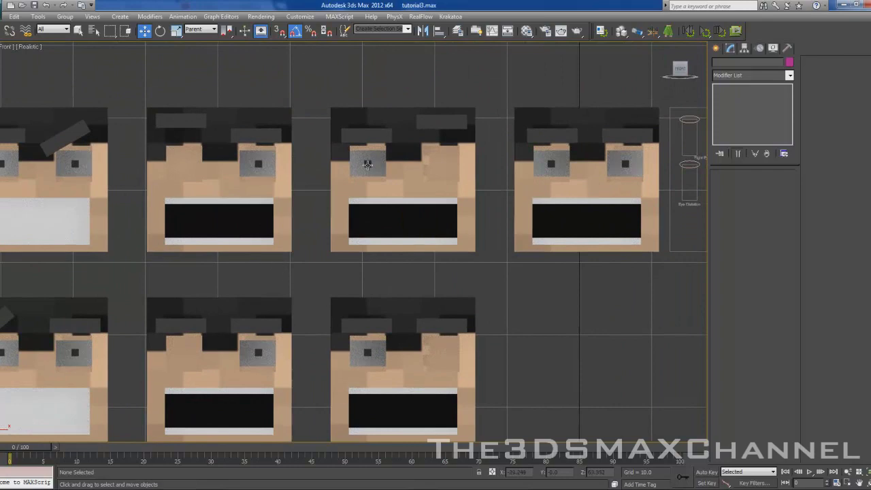
{"action": "left_click", "coordinate": [368, 168]}
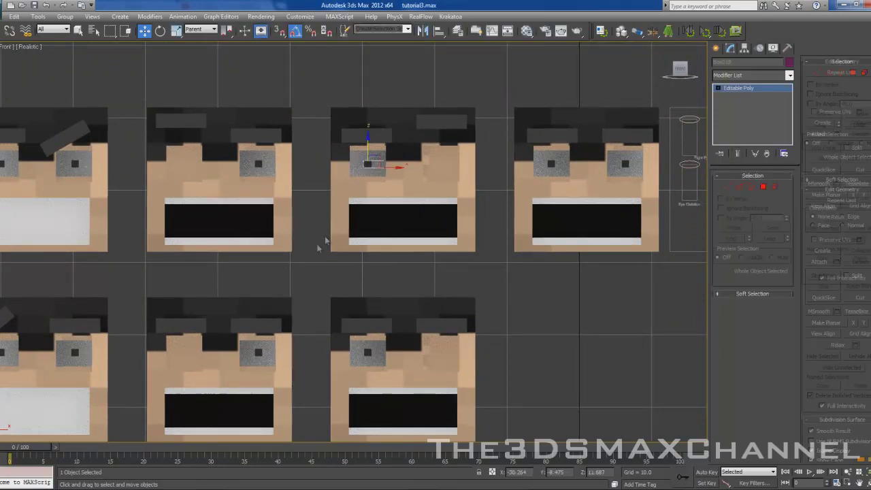
{"action": "scroll", "coordinate": [314, 233], "scroll_direction": "up", "scroll_amount": 4}
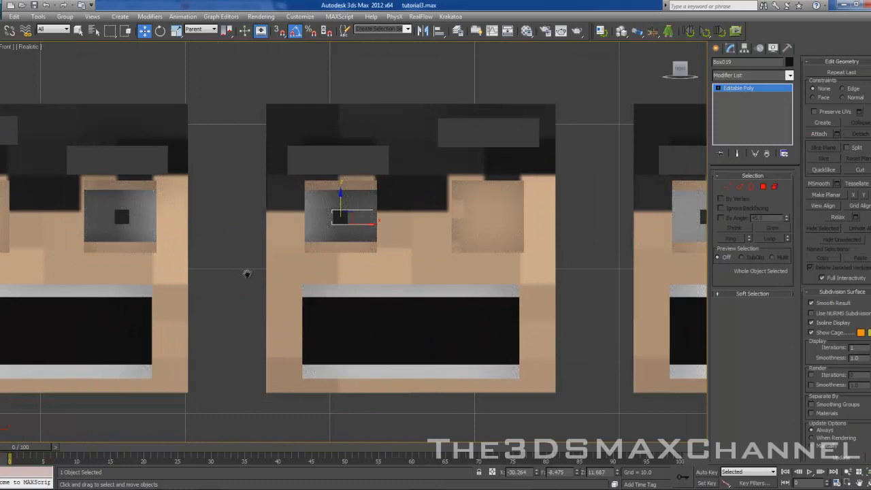
{"action": "middle_click_drag", "start_coordinate": [249, 271], "coordinate": [284, 263]}
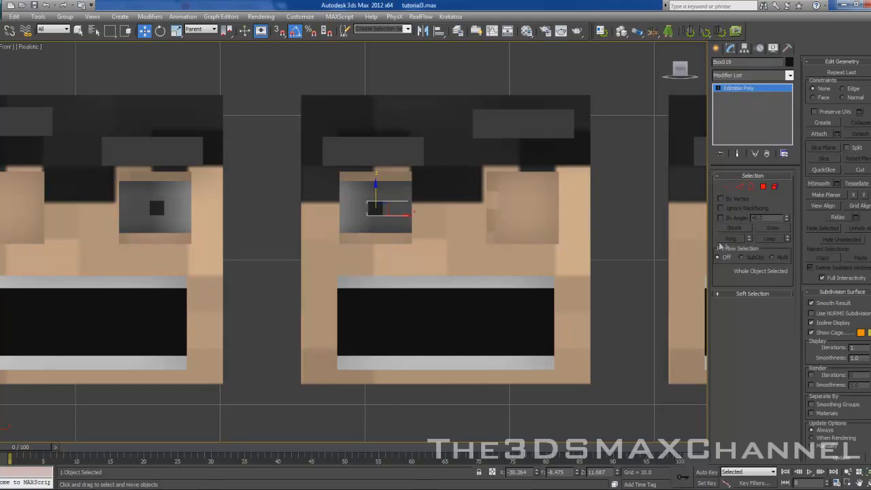
{"action": "left_click", "coordinate": [775, 187]}
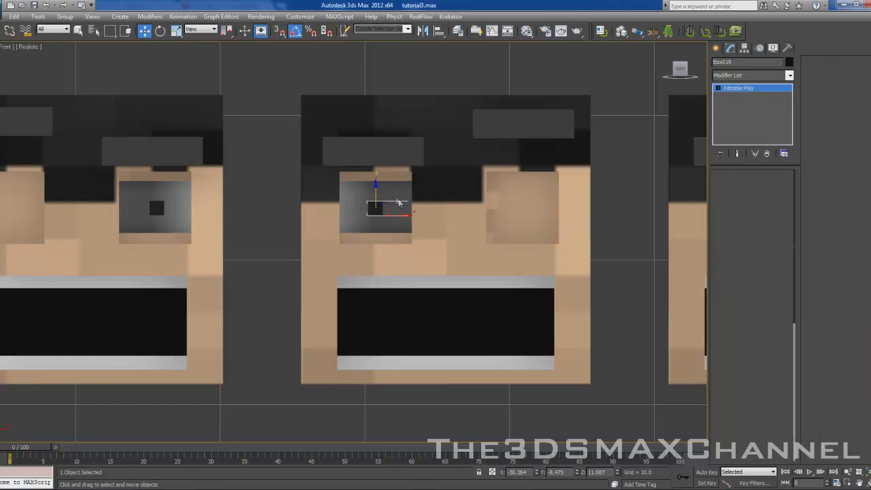
{"action": "left_click", "coordinate": [371, 205]}
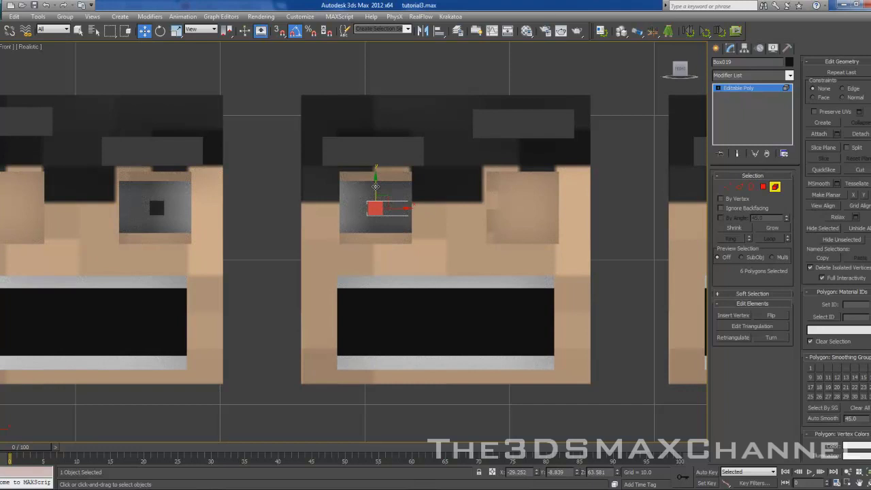
{"action": "left_click_drag", "start_coordinate": [375, 186], "coordinate": [375, 167]}
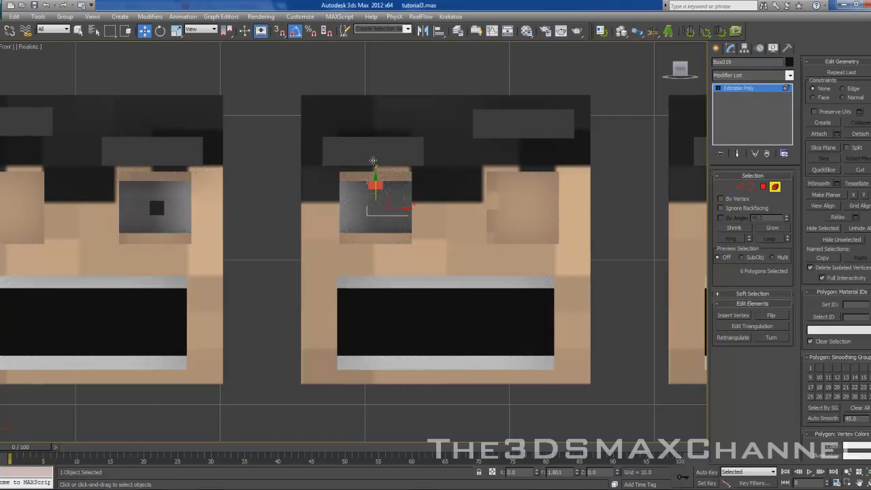
{"action": "key", "text": "F3"}
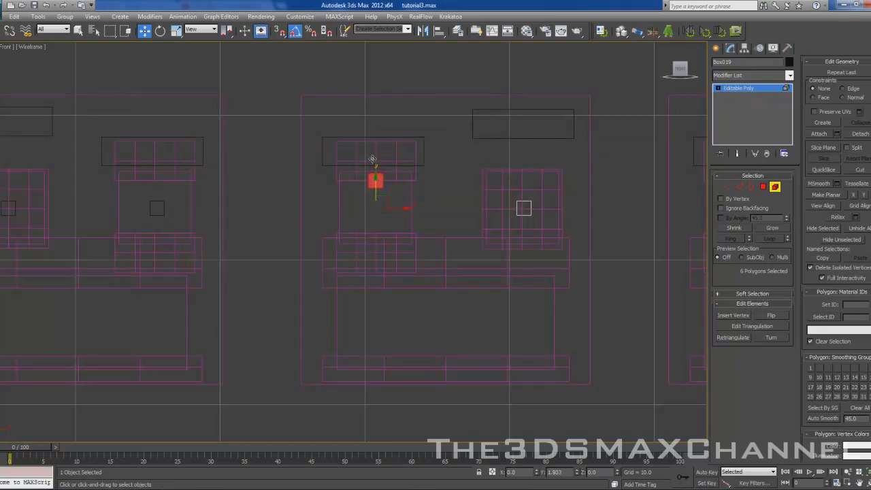
{"action": "key", "text": "F3"}
{"action": "middle_click_drag", "start_coordinate": [307, 225], "coordinate": [376, 216]}
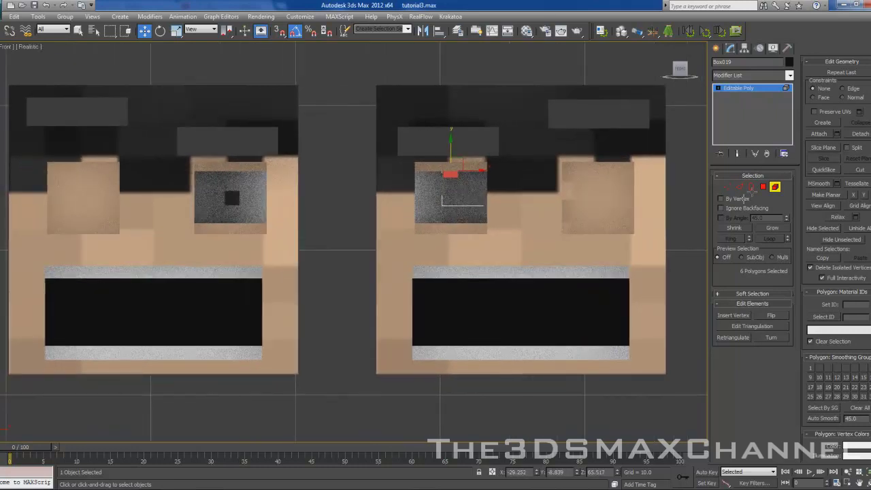
{"action": "left_click", "coordinate": [774, 186]}
On the second first-row target head from the main head, raise the right-hand pupil element about 1.9 units to the upper eyelid and leave Element mode.
{"action": "left_click", "coordinate": [232, 198]}
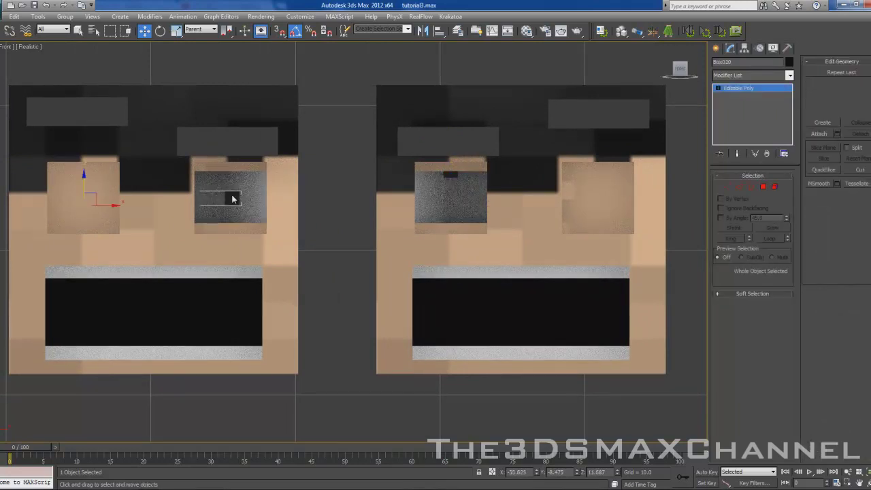
{"action": "middle_click_drag", "start_coordinate": [266, 253], "coordinate": [389, 247]}
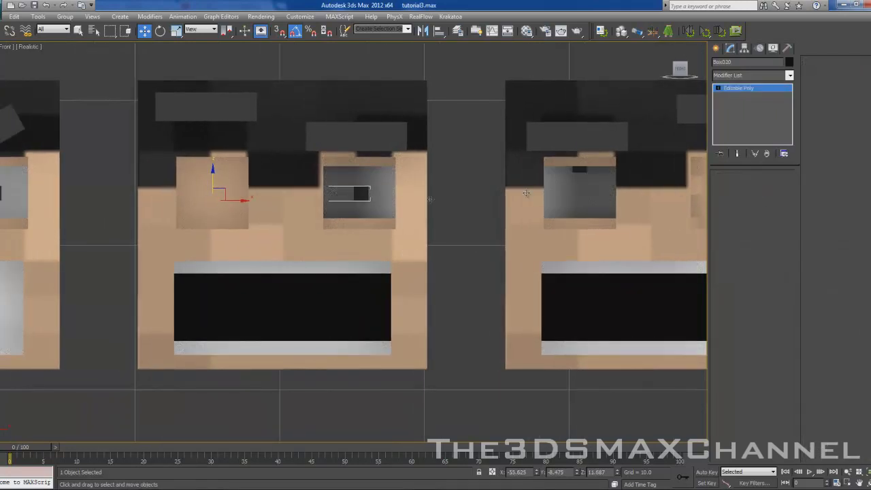
{"action": "key", "text": "4"}
{"action": "left_click", "coordinate": [353, 195]}
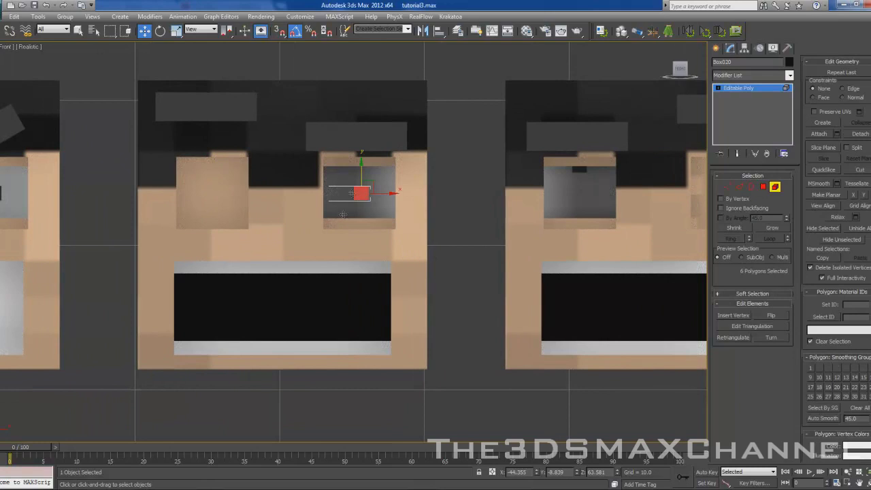
{"action": "left_click_drag", "start_coordinate": [361, 175], "coordinate": [360, 156]}
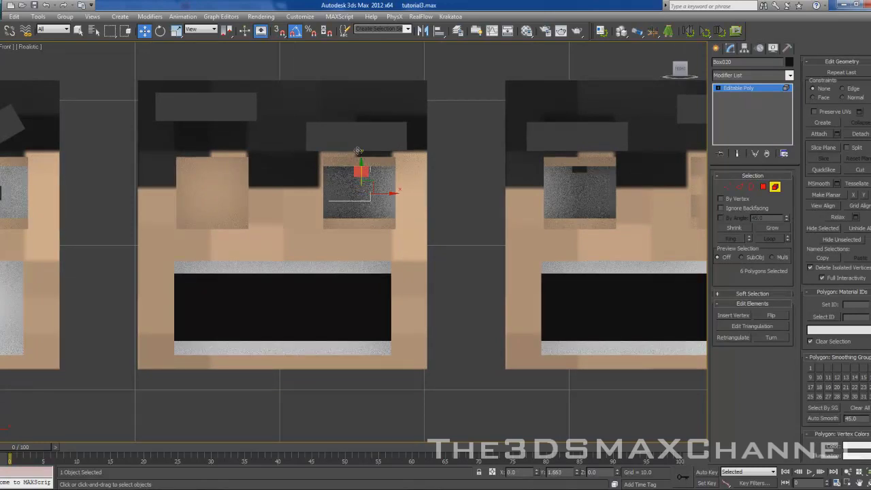
{"action": "key", "text": "F3"}
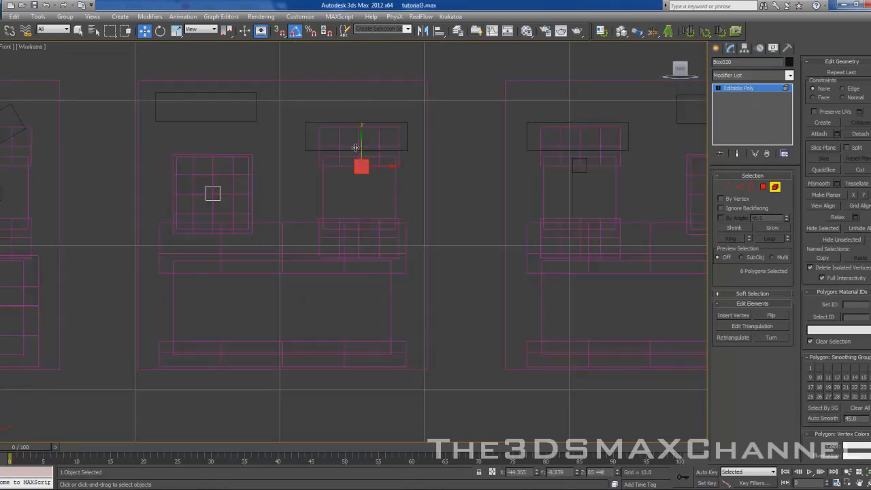
{"action": "key", "text": "F3"}
{"action": "left_click", "coordinate": [776, 185]}
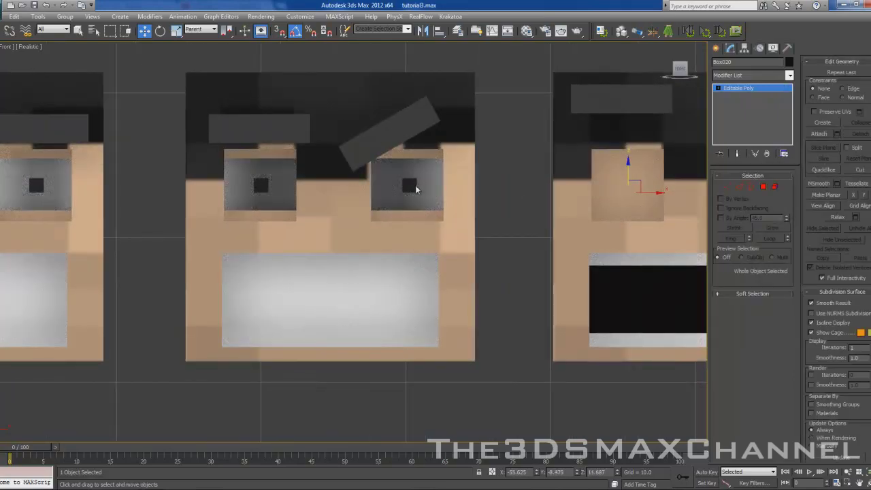
Try to lower only the front polygon of the left-hand pupil on the third first-row target head from the main head, and undo the move.
{"action": "left_click", "coordinate": [416, 190]}
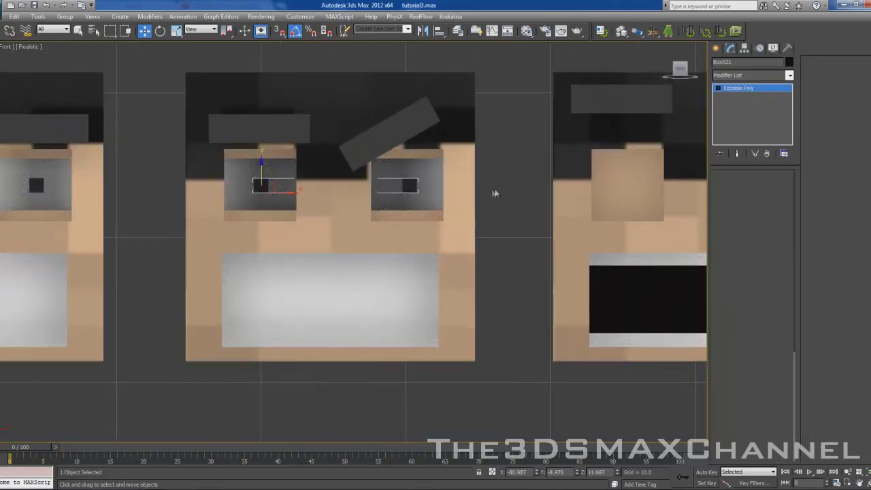
{"action": "scroll", "coordinate": [492, 191], "scroll_direction": "down", "scroll_amount": 5}
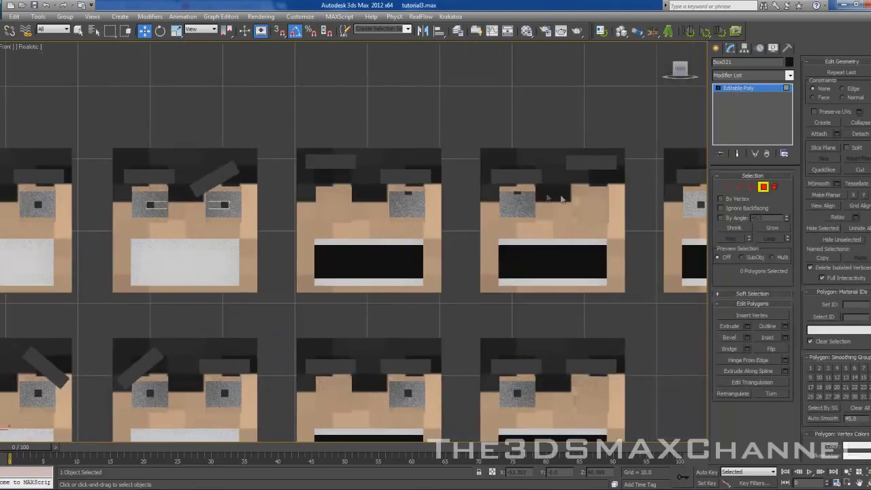
{"action": "scroll", "coordinate": [463, 204], "scroll_direction": "up", "scroll_amount": 4}
{"action": "middle_click_drag", "start_coordinate": [194, 207], "coordinate": [380, 201]}
{"action": "left_click", "coordinate": [382, 200]}
{"action": "scroll", "coordinate": [379, 207], "scroll_direction": "up", "scroll_amount": 2}
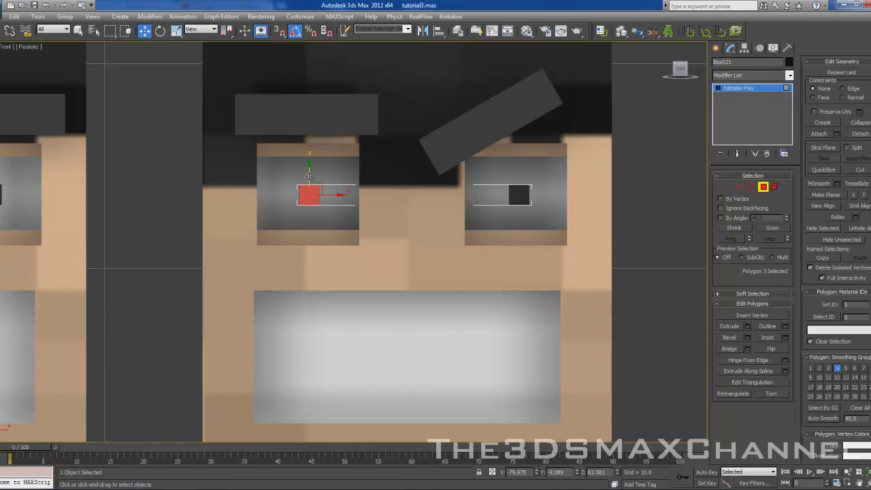
{"action": "left_click_drag", "start_coordinate": [309, 186], "coordinate": [309, 217]}
{"action": "key", "text": "F3"}
{"action": "key", "text": "F3"}
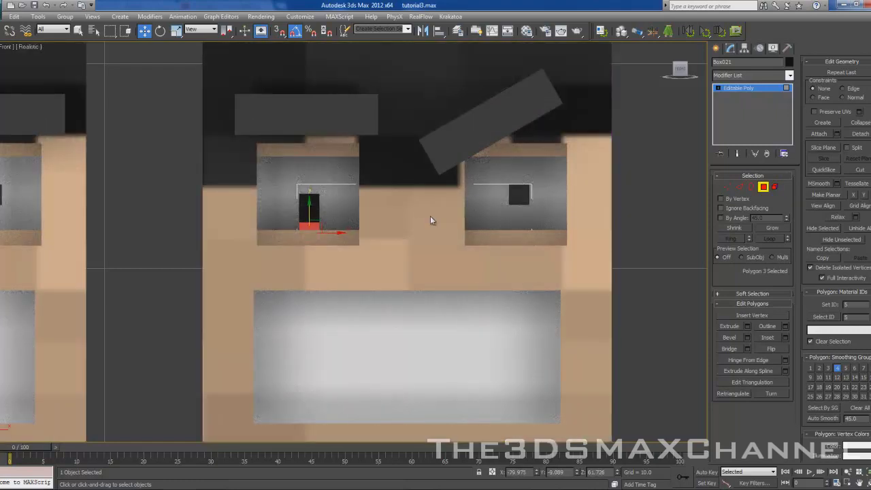
{"action": "key", "text": "F3"}
{"action": "key", "text": "F3"}
{"action": "key", "text": "ctrl+z"}
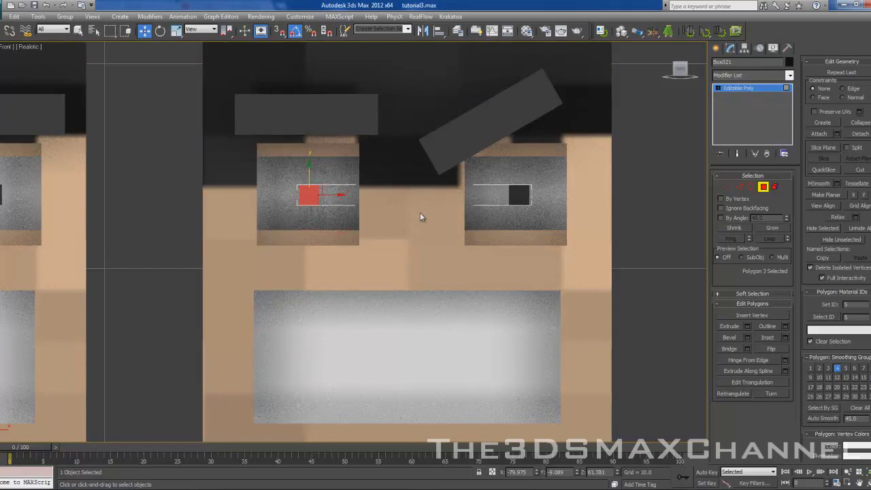
In Element mode, lower that head's whole left-hand pupil about 1.8 units to the lower eyelid and leave Element mode.
{"action": "left_click", "coordinate": [775, 188]}
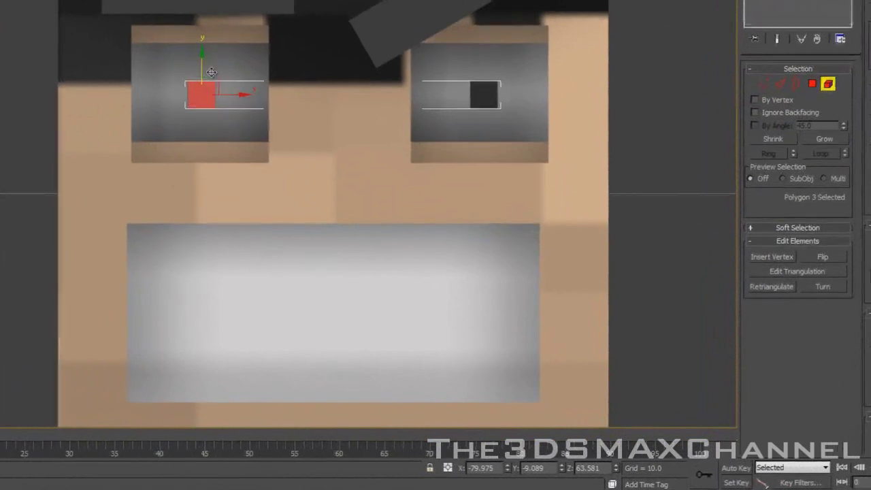
{"action": "left_click", "coordinate": [308, 195]}
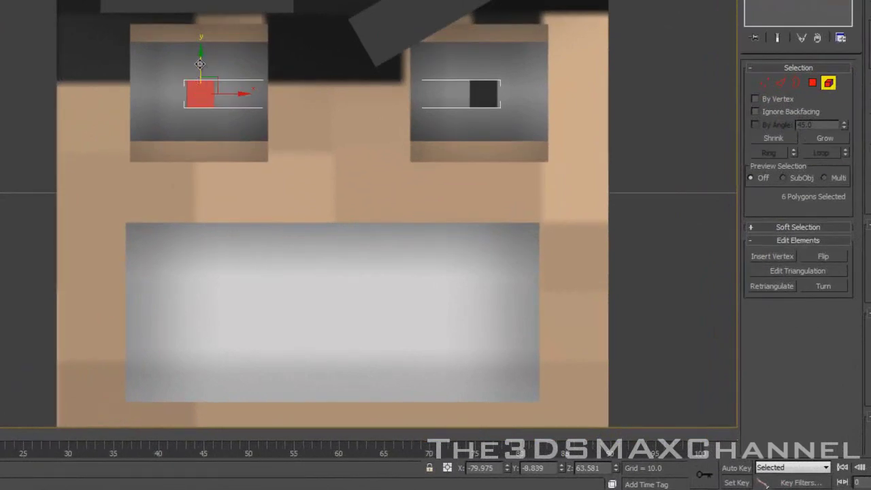
{"action": "key", "text": "F3"}
{"action": "left_click_drag", "start_coordinate": [200, 64], "coordinate": [196, 115]}
{"action": "key", "text": "F3"}
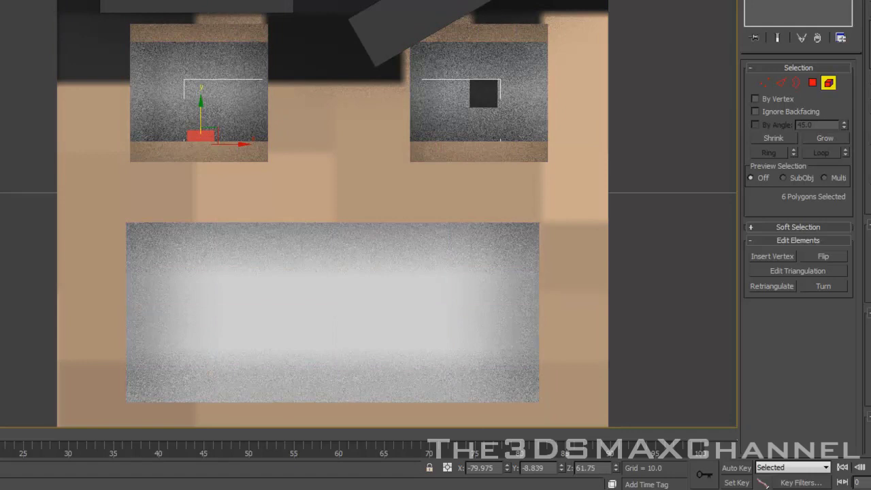
{"action": "left_click", "coordinate": [52, 142]}
{"action": "left_click", "coordinate": [829, 82]}
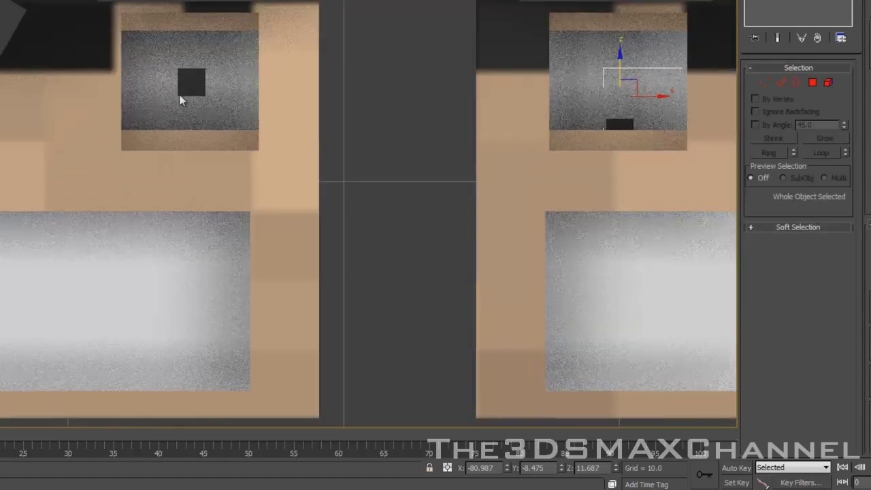
On the first-row end head farthest from the main head, lower the right-hand pupil element about 1.9 units to the lower eyelid and leave Element mode.
{"action": "left_click", "coordinate": [188, 90]}
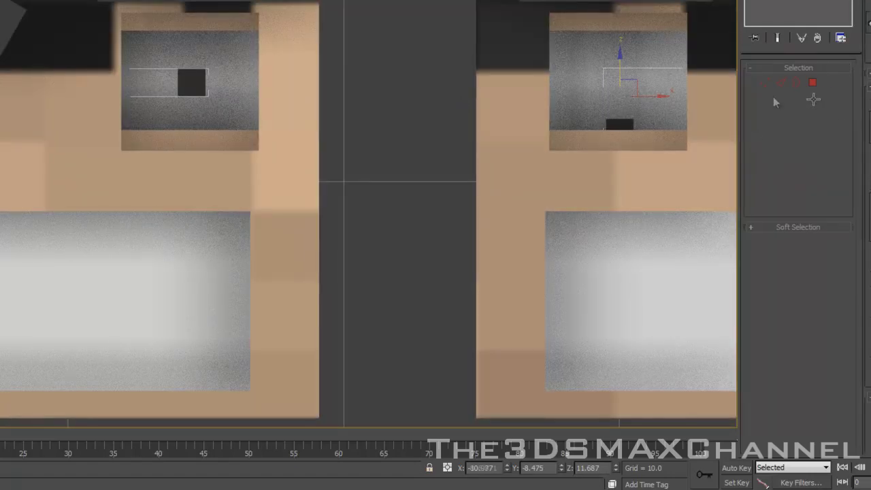
{"action": "left_click", "coordinate": [830, 85]}
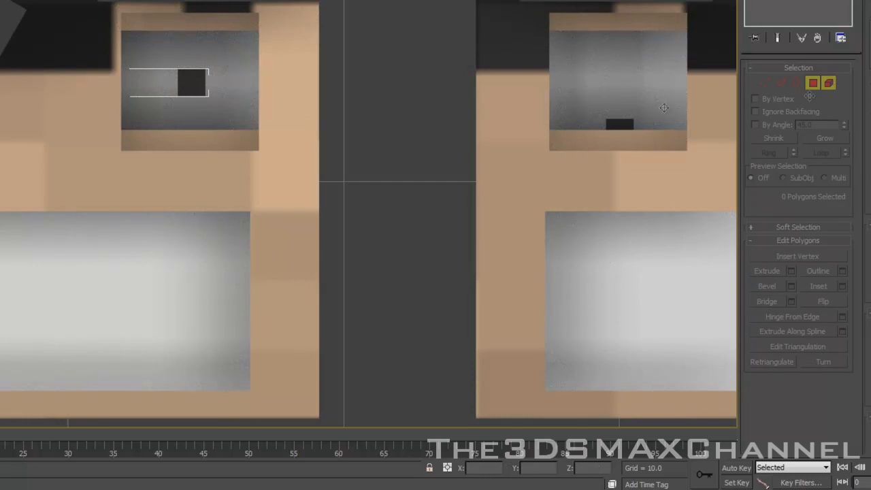
{"action": "key", "text": "5"}
{"action": "left_click", "coordinate": [194, 83]}
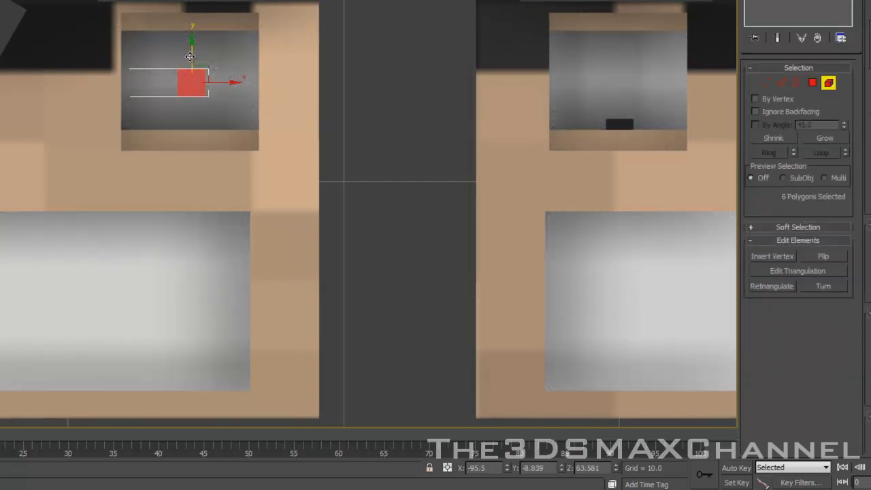
{"action": "key", "text": "F3"}
{"action": "left_click_drag", "start_coordinate": [193, 54], "coordinate": [183, 97]}
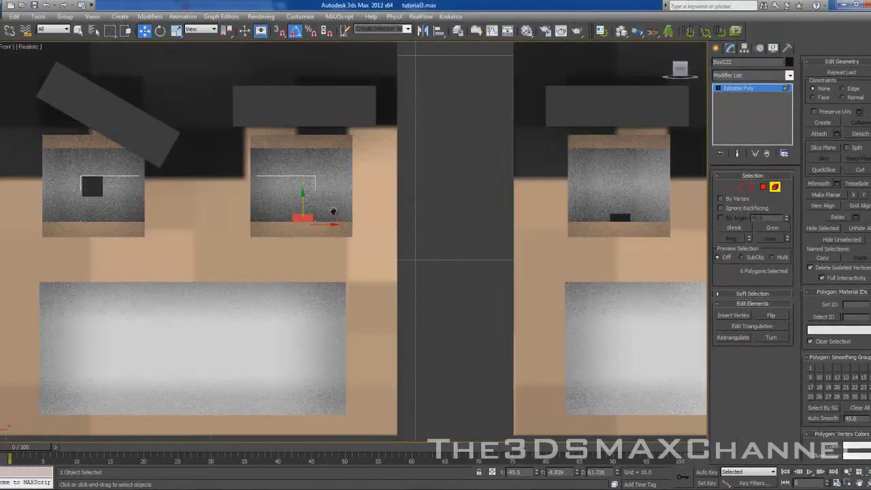
{"action": "middle_click_drag", "start_coordinate": [260, 136], "coordinate": [402, 115]}
{"action": "scroll", "coordinate": [425, 116], "scroll_direction": "down", "scroll_amount": 4}
{"action": "middle_click_drag", "start_coordinate": [458, 205], "coordinate": [328, 149]}
{"action": "key", "text": "5"}
On the second-row end head, shift the left-hand pupil element about 1.8 units sideways to the eye's outer edge and leave Element mode.
{"action": "middle_click_drag", "start_coordinate": [486, 228], "coordinate": [397, 177]}
{"action": "scroll", "coordinate": [396, 177], "scroll_direction": "down", "scroll_amount": 6}
{"action": "scroll", "coordinate": [400, 183], "scroll_direction": "up", "scroll_amount": 3}
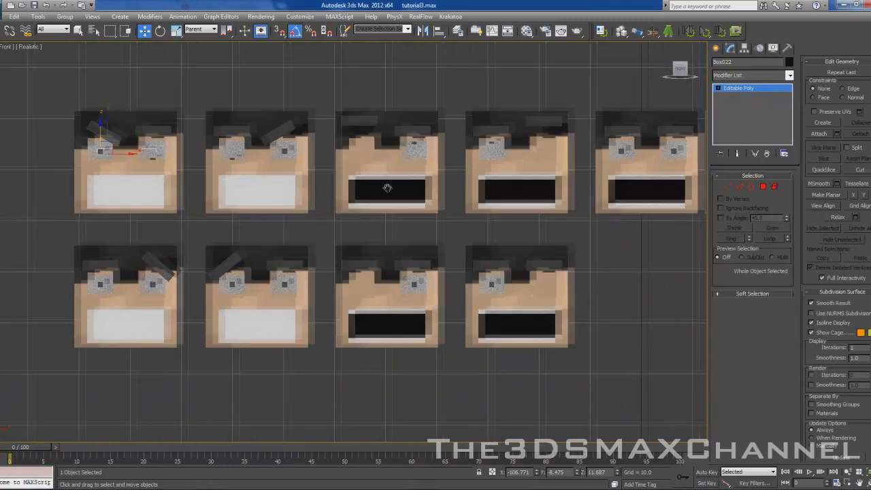
{"action": "middle_click_drag", "start_coordinate": [422, 190], "coordinate": [442, 144]}
{"action": "scroll", "coordinate": [442, 144], "scroll_direction": "up", "scroll_amount": 4}
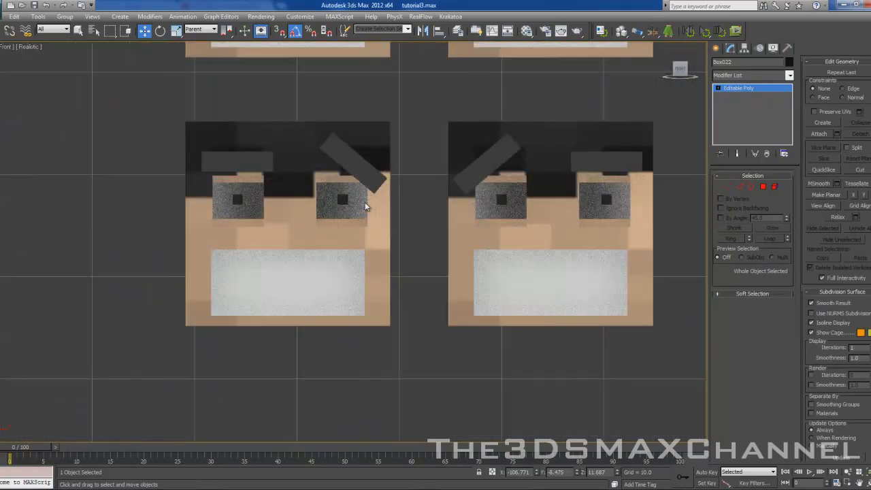
{"action": "left_click", "coordinate": [343, 201]}
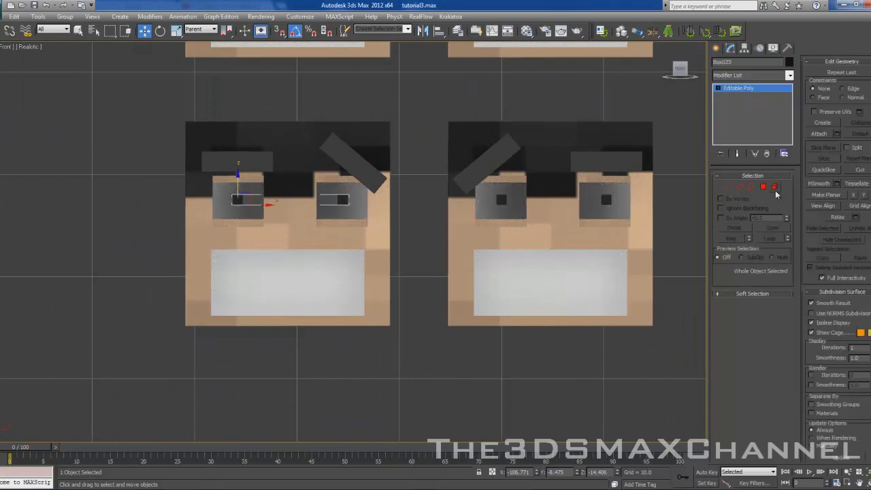
{"action": "left_click", "coordinate": [776, 187]}
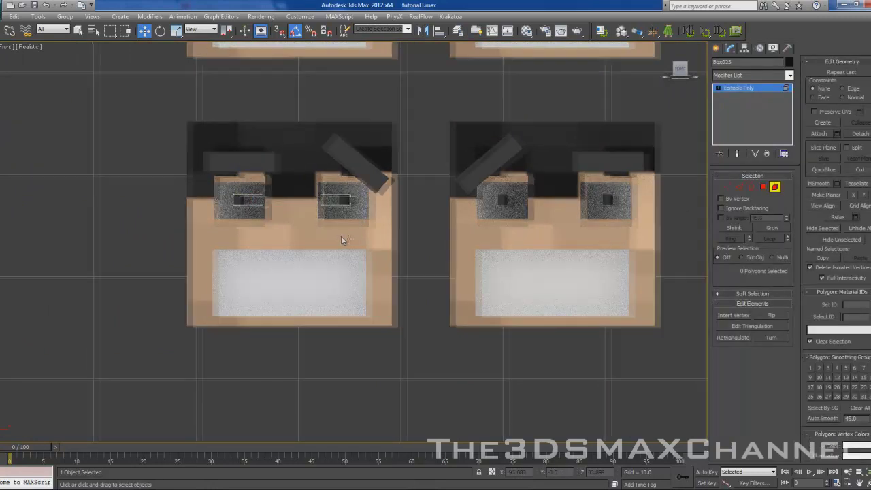
{"action": "scroll", "coordinate": [342, 241], "scroll_direction": "up", "scroll_amount": 2}
{"action": "left_click", "coordinate": [359, 226]}
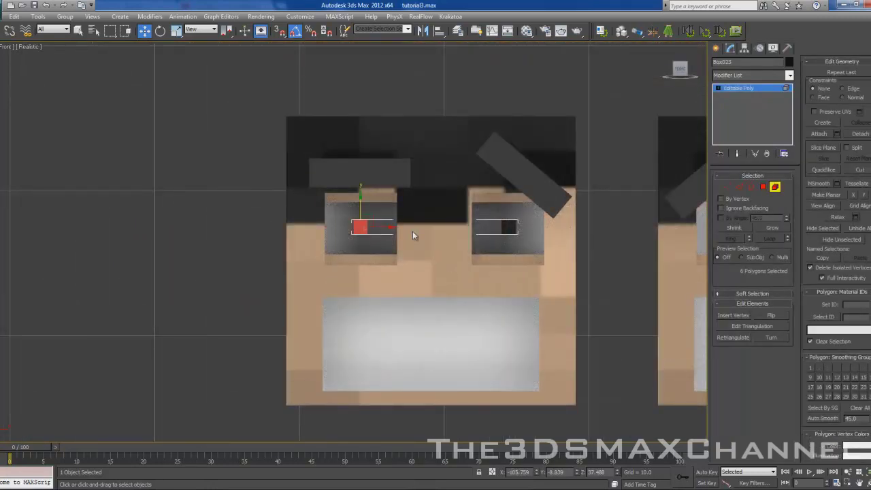
{"action": "scroll", "coordinate": [412, 231], "scroll_direction": "up", "scroll_amount": 2}
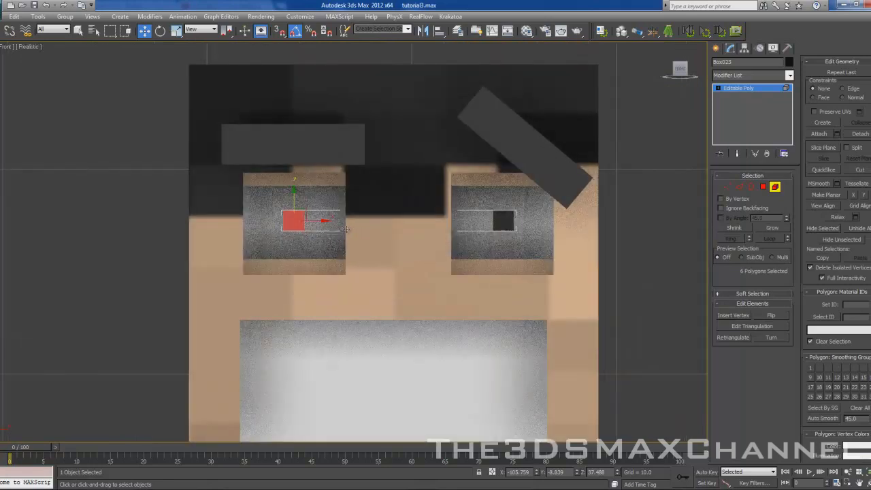
{"action": "left_click_drag", "start_coordinate": [316, 221], "coordinate": [280, 222]}
{"action": "key", "text": "F3"}
{"action": "key", "text": "F3"}
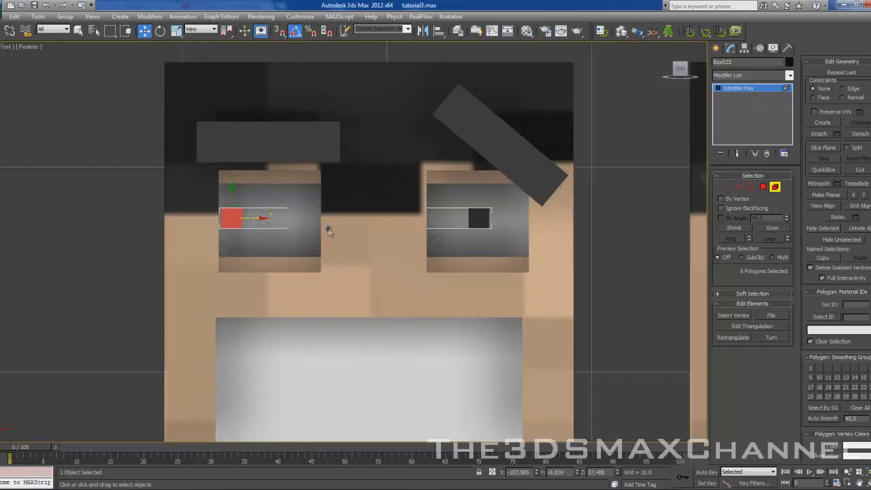
{"action": "scroll", "coordinate": [333, 231], "scroll_direction": "down", "scroll_amount": 3}
{"action": "middle_click_drag", "start_coordinate": [406, 256], "coordinate": [278, 240]}
{"action": "middle_click_drag", "start_coordinate": [431, 247], "coordinate": [284, 229]}
{"action": "left_click", "coordinate": [774, 185]}
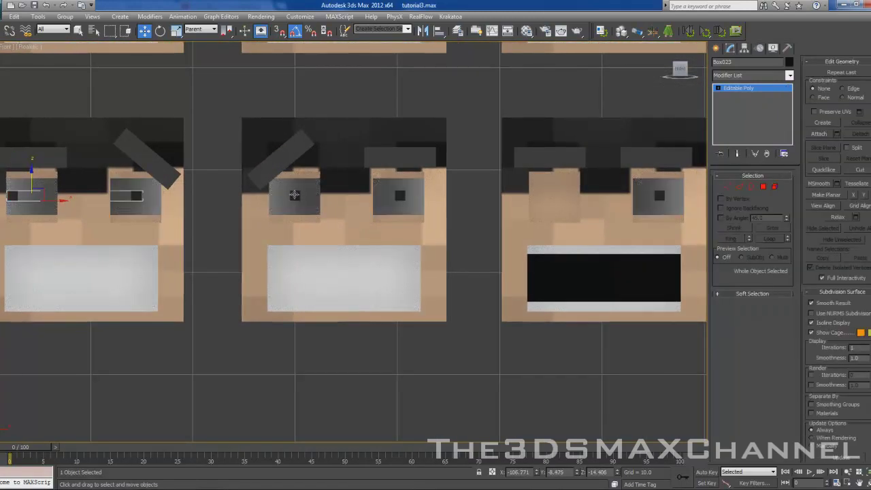
On the second-row head beside the end head, shift the right-hand pupil element about 2 units sideways to the eye's inner edge.
{"action": "left_click", "coordinate": [403, 200]}
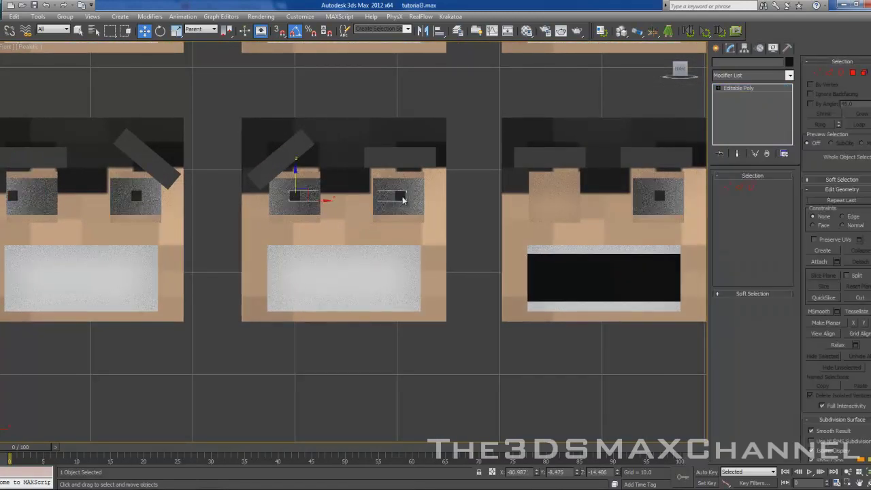
{"action": "left_click", "coordinate": [774, 187]}
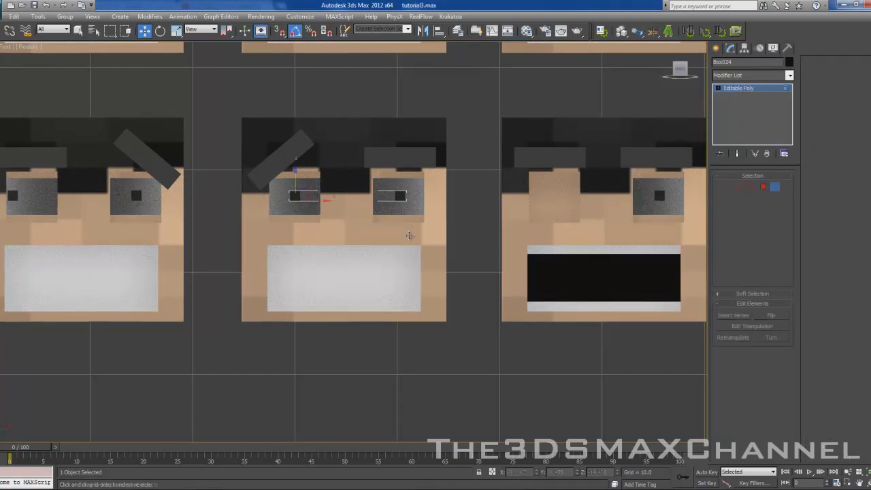
{"action": "scroll", "coordinate": [410, 235], "scroll_direction": "up", "scroll_amount": 5}
{"action": "left_click", "coordinate": [418, 202]}
{"action": "left_click_drag", "start_coordinate": [437, 200], "coordinate": [397, 202]}
{"action": "key", "text": "F3"}
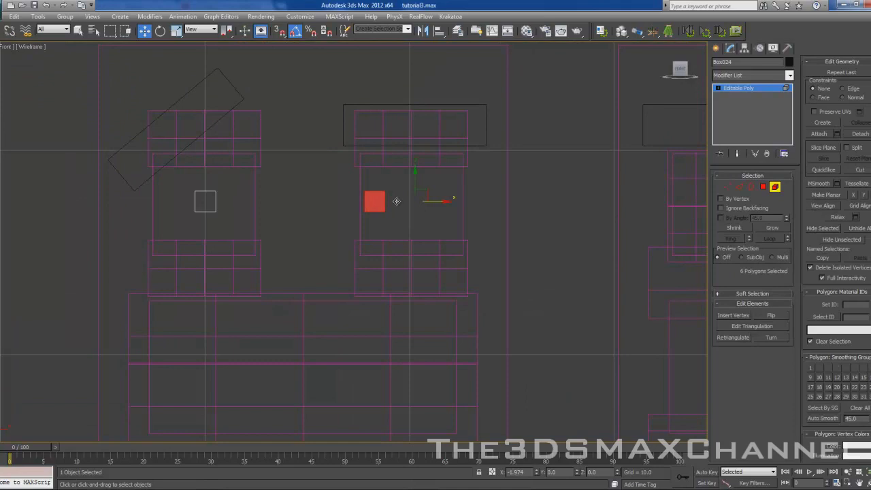
Shift Box024's pupil in the face's right-hand eye flush against the eye's inner edge and finish the element edit.
{"action": "key", "text": "F3"}
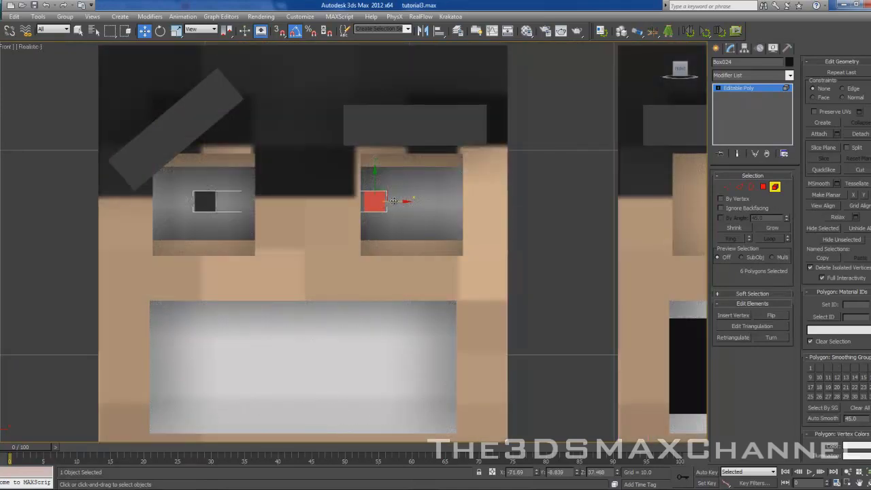
{"action": "key", "text": "F3"}
{"action": "key", "text": "F3"}
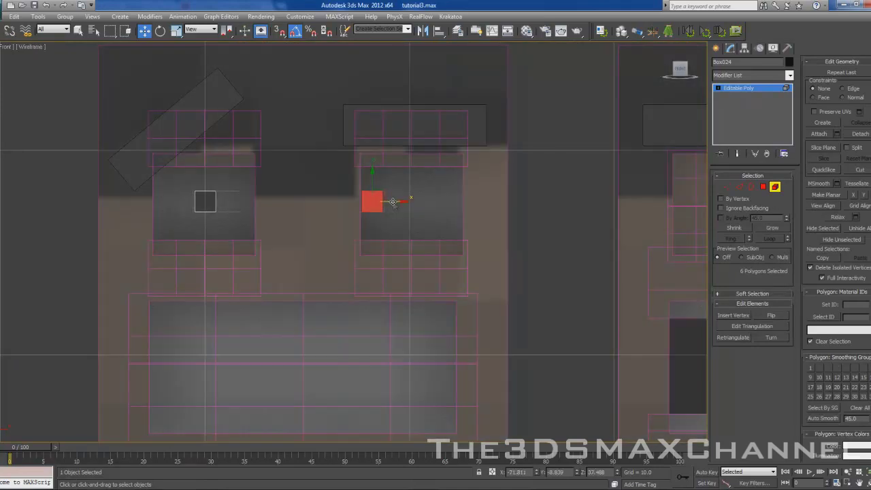
{"action": "left_click", "coordinate": [573, 219]}
{"action": "scroll", "coordinate": [541, 261], "scroll_direction": "down", "scroll_amount": 4}
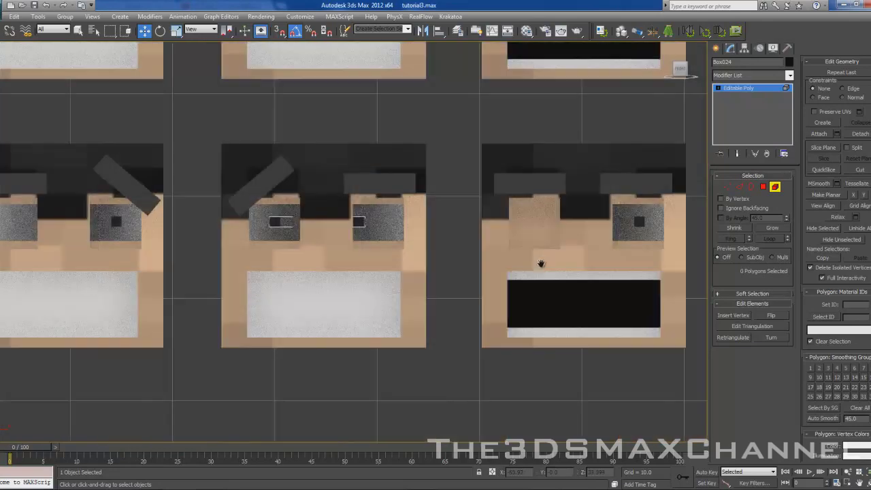
{"action": "left_click", "coordinate": [775, 186]}
Move Box025's pupil behind the closed left-hand eyelid to that eye's inner edge and finish the element edit.
{"action": "middle_click_drag", "start_coordinate": [573, 242], "coordinate": [292, 234]}
{"action": "left_click", "coordinate": [357, 213]}
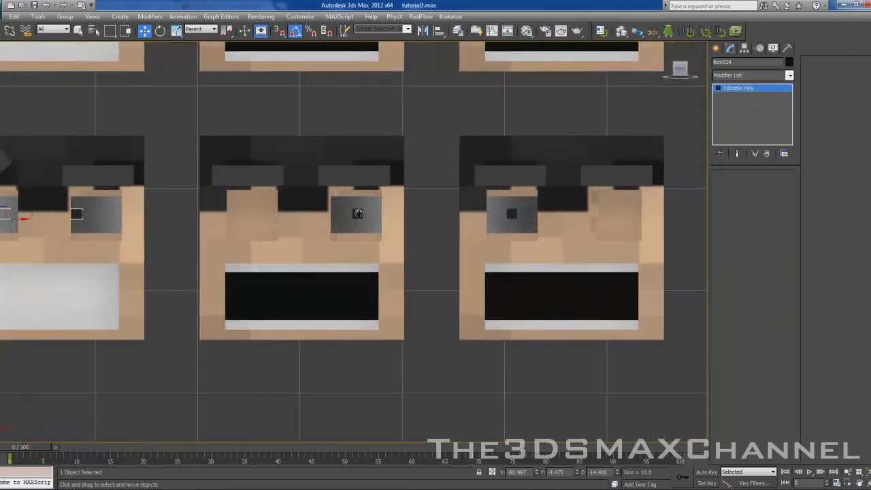
{"action": "key", "text": "4"}
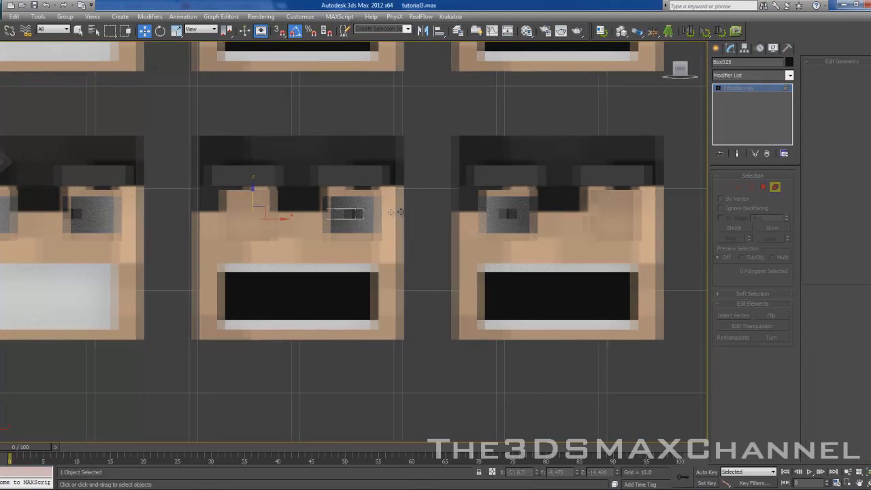
{"action": "scroll", "coordinate": [409, 214], "scroll_direction": "up", "scroll_amount": 2}
{"action": "left_click", "coordinate": [334, 201]}
{"action": "scroll", "coordinate": [355, 209], "scroll_direction": "up", "scroll_amount": 2}
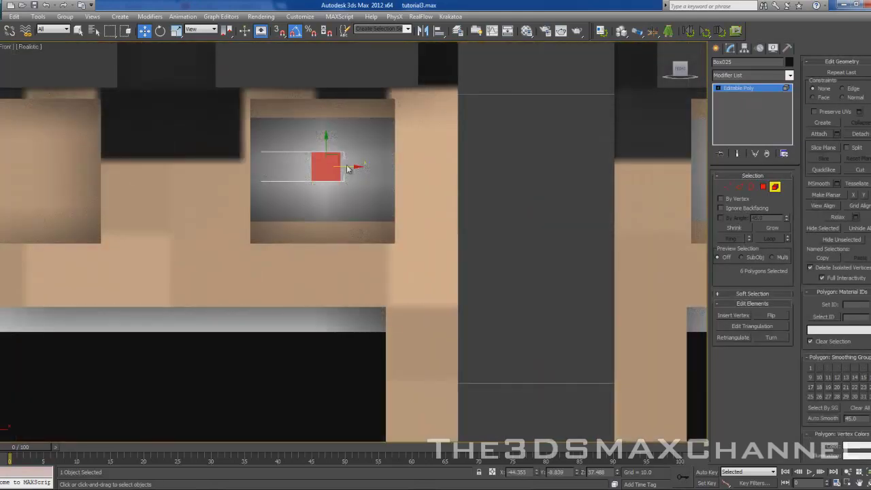
{"action": "key", "text": "F3"}
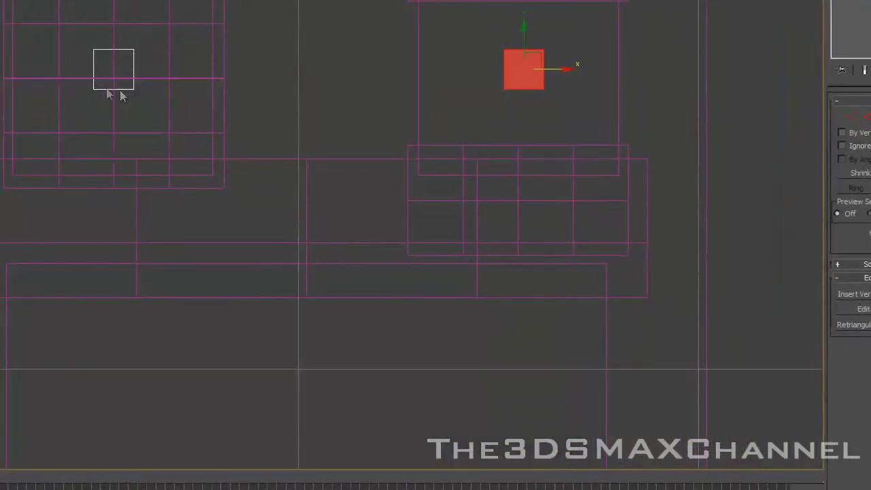
{"action": "left_click", "coordinate": [109, 87]}
{"action": "left_click_drag", "start_coordinate": [144, 68], "coordinate": [66, 65]}
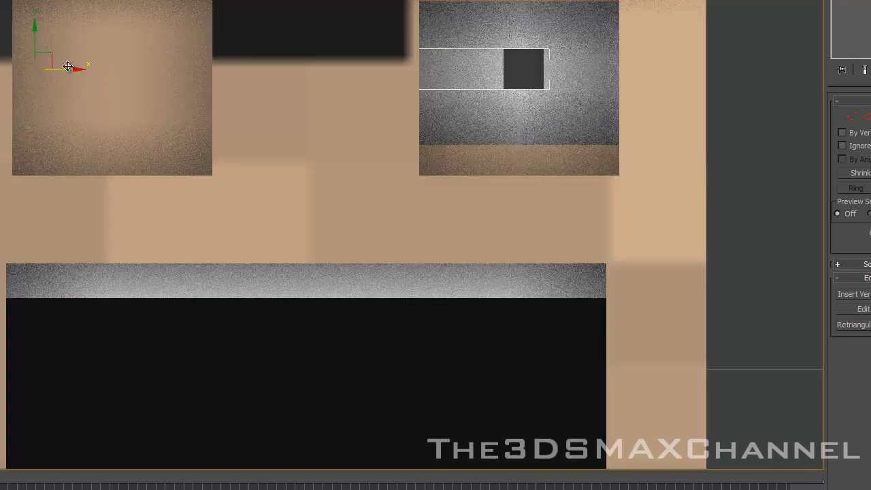
{"action": "left_click_drag", "start_coordinate": [70, 69], "coordinate": [236, 69]}
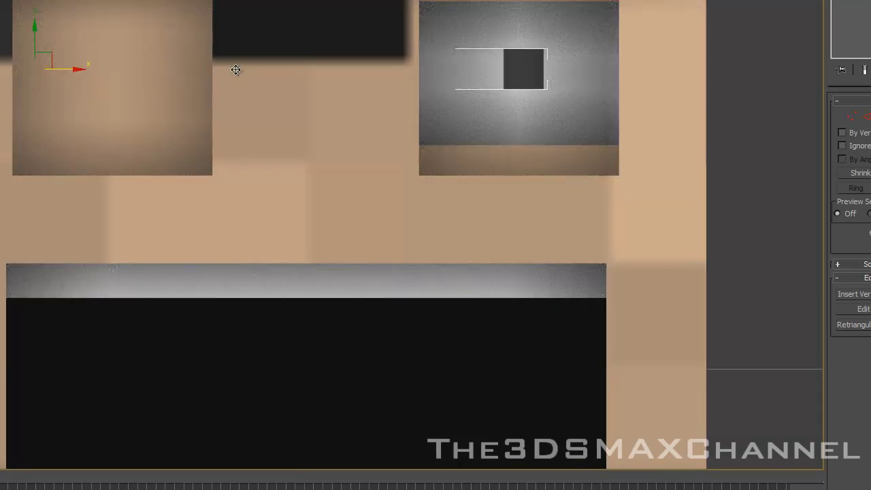
{"action": "left_click_drag", "start_coordinate": [236, 69], "coordinate": [227, 70]}
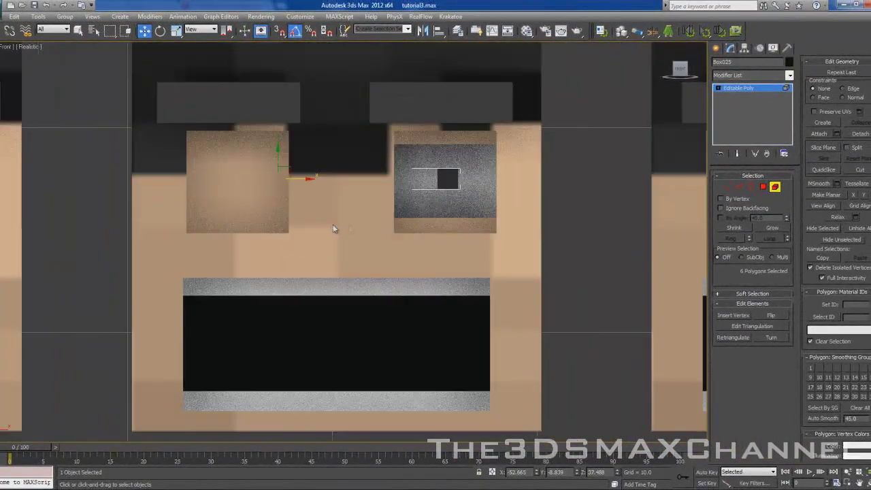
{"action": "scroll", "coordinate": [333, 224], "scroll_direction": "down", "scroll_amount": 5}
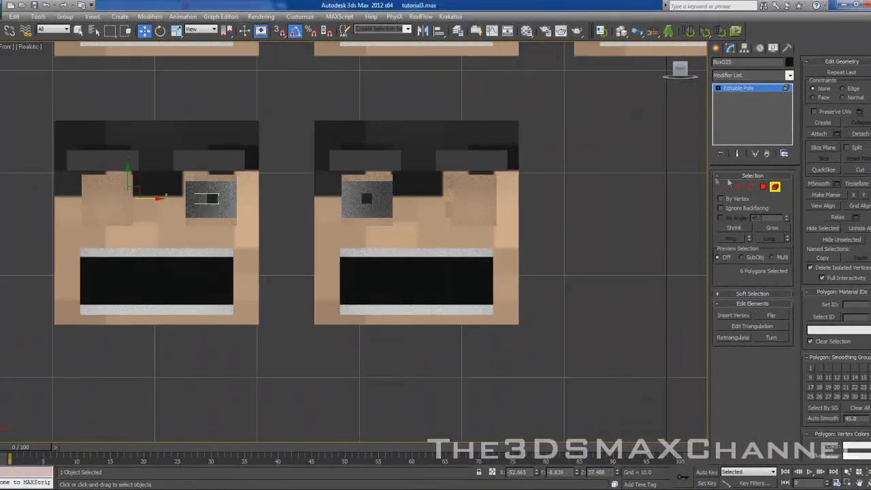
{"action": "left_click", "coordinate": [774, 186]}
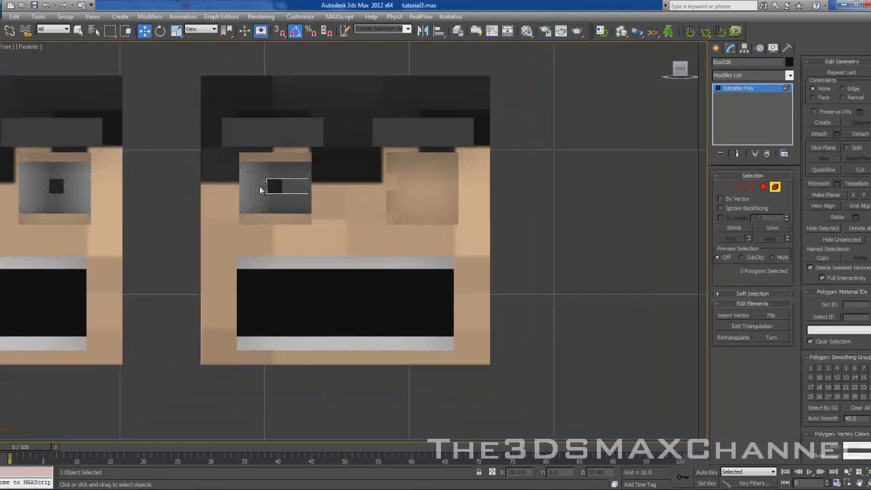
Move Box026's pupil behind the closed right-hand eyelid to that eye's outer edge and finish the element edit.
{"action": "key", "text": "F3"}
{"action": "left_click", "coordinate": [428, 190]}
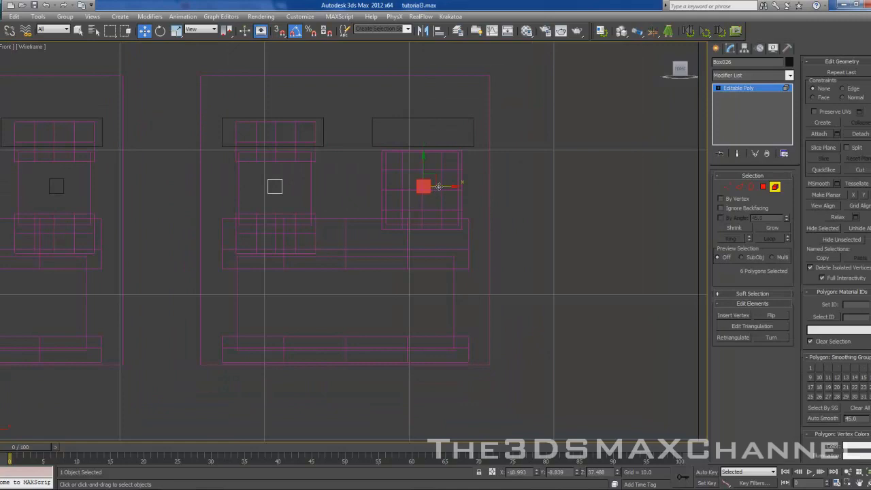
{"action": "left_click_drag", "start_coordinate": [439, 186], "coordinate": [463, 184]}
{"action": "scroll", "coordinate": [382, 211], "scroll_direction": "up", "scroll_amount": 3}
{"action": "scroll", "coordinate": [309, 237], "scroll_direction": "up", "scroll_amount": 3}
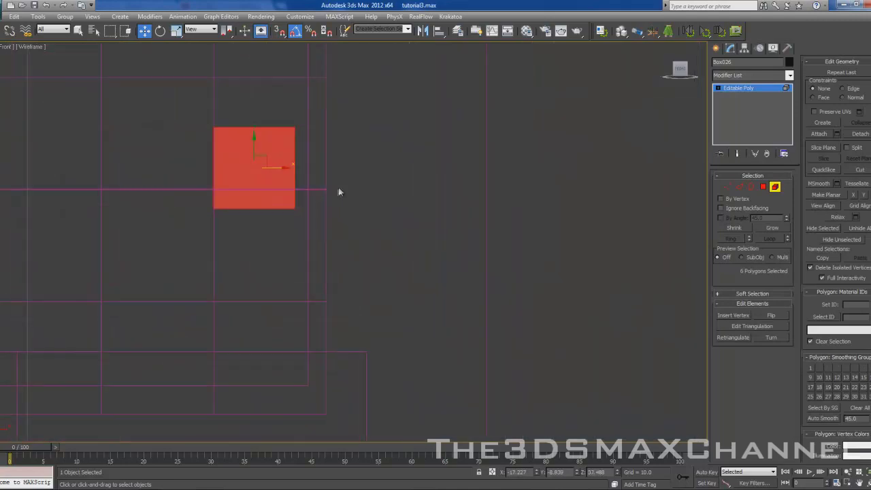
{"action": "left_click_drag", "start_coordinate": [269, 167], "coordinate": [279, 168]}
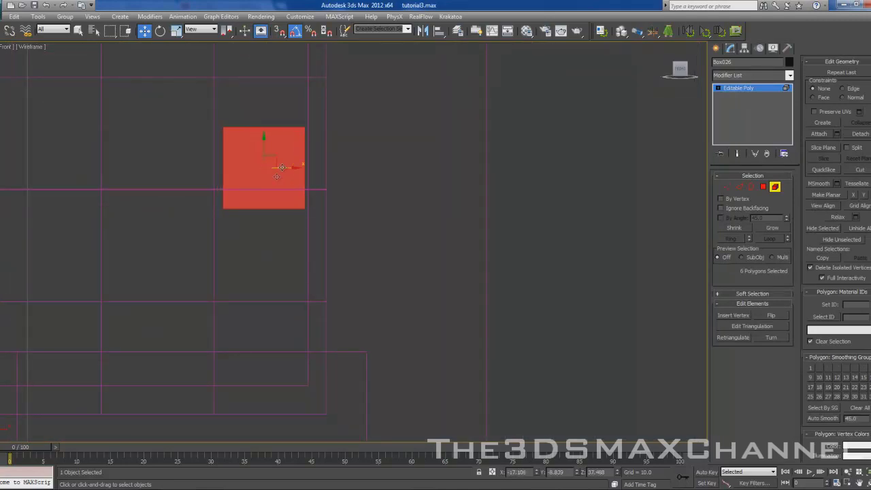
{"action": "key", "text": "F3"}
{"action": "left_click", "coordinate": [775, 188]}
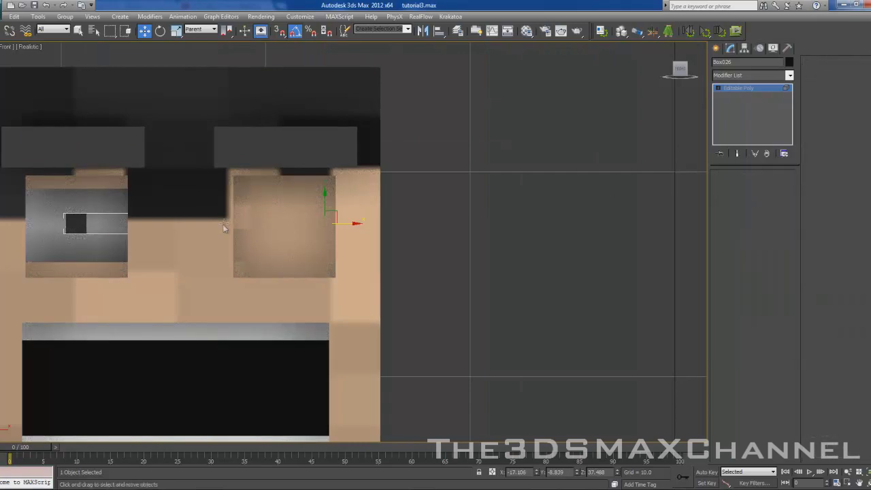
Examine the pupil and eyelid positions across both rows of face copies in wireframe and shaded display.
{"action": "scroll", "coordinate": [321, 222], "scroll_direction": "down", "scroll_amount": 8}
{"action": "key", "text": "F3"}
{"action": "scroll", "coordinate": [320, 222], "scroll_direction": "down", "scroll_amount": 2}
{"action": "scroll", "coordinate": [306, 224], "scroll_direction": "up", "scroll_amount": 2}
{"action": "middle_click_drag", "start_coordinate": [342, 218], "coordinate": [415, 221]}
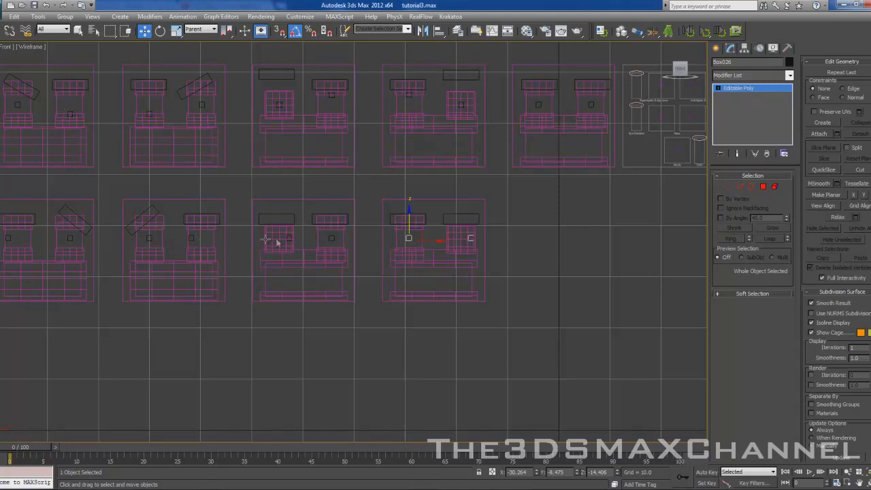
{"action": "left_click", "coordinate": [535, 296]}
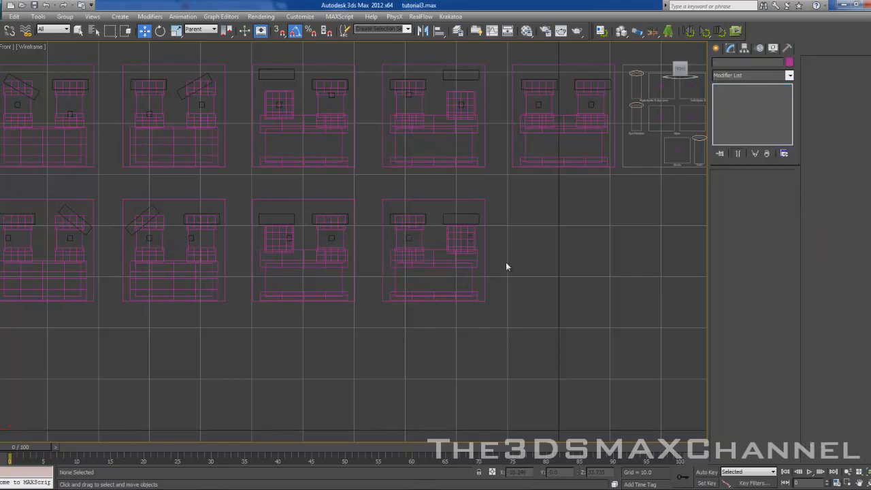
{"action": "key", "text": "F3"}
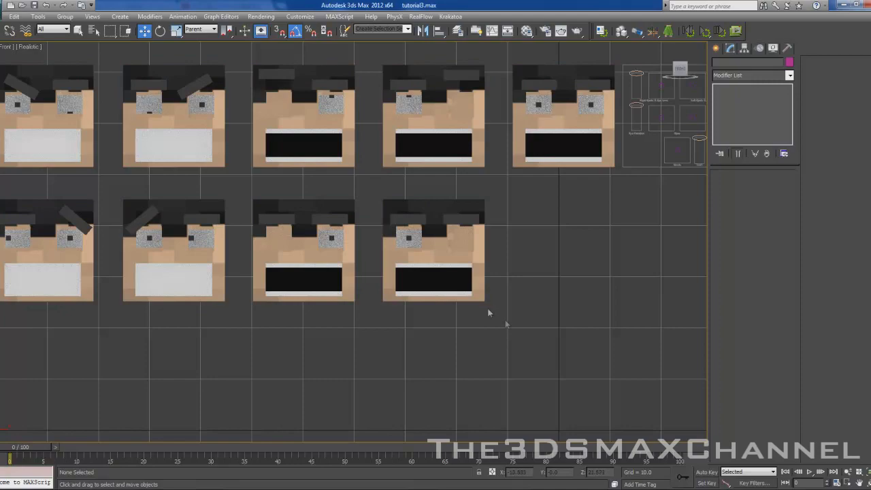
Add a Morpher modifier to the eyebrows (Box007) of the base face beside the facial control board.
{"action": "middle_click_drag", "start_coordinate": [506, 321], "coordinate": [407, 304]}
{"action": "scroll", "coordinate": [409, 306], "scroll_direction": "down", "scroll_amount": 3}
{"action": "middle_click_drag", "start_coordinate": [500, 303], "coordinate": [479, 306]}
{"action": "scroll", "coordinate": [418, 319], "scroll_direction": "up", "scroll_amount": 2}
{"action": "scroll", "coordinate": [479, 306], "scroll_direction": "down", "scroll_amount": 2}
{"action": "scroll", "coordinate": [313, 290], "scroll_direction": "up", "scroll_amount": 5}
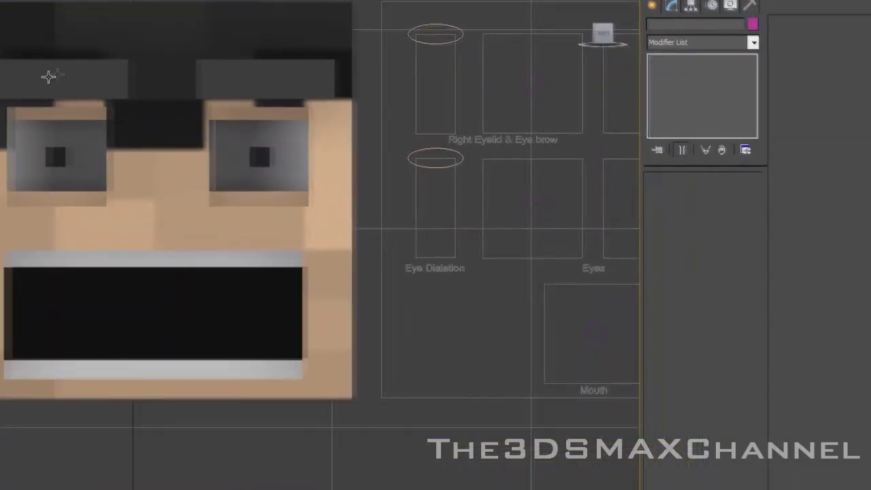
{"action": "left_click", "coordinate": [279, 99]}
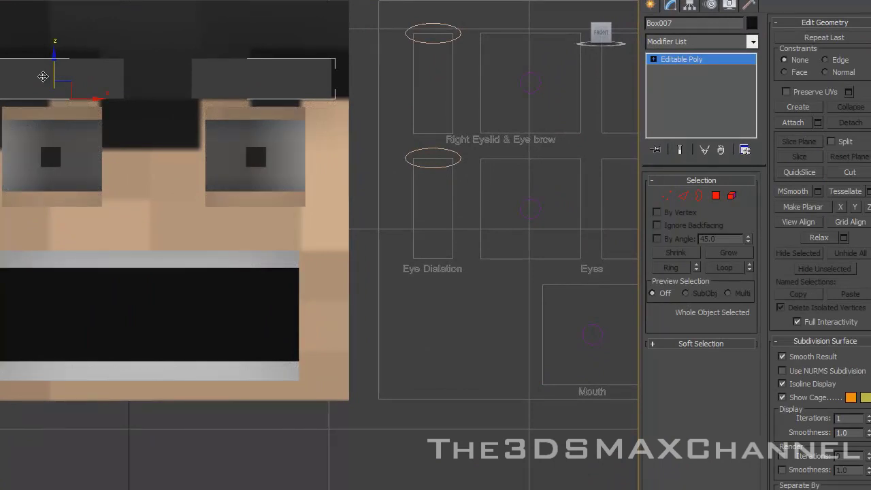
{"action": "left_click", "coordinate": [663, 42]}
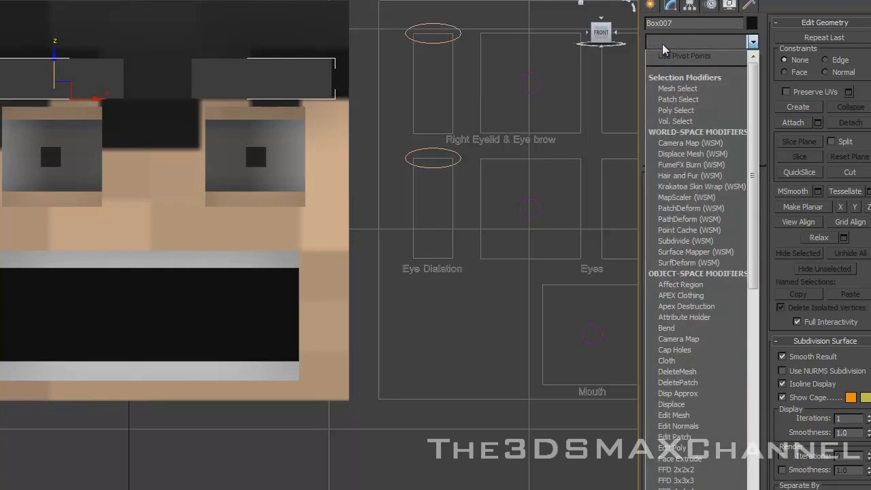
{"action": "scroll", "coordinate": [681, 68], "scroll_direction": "down", "scroll_amount": 20}
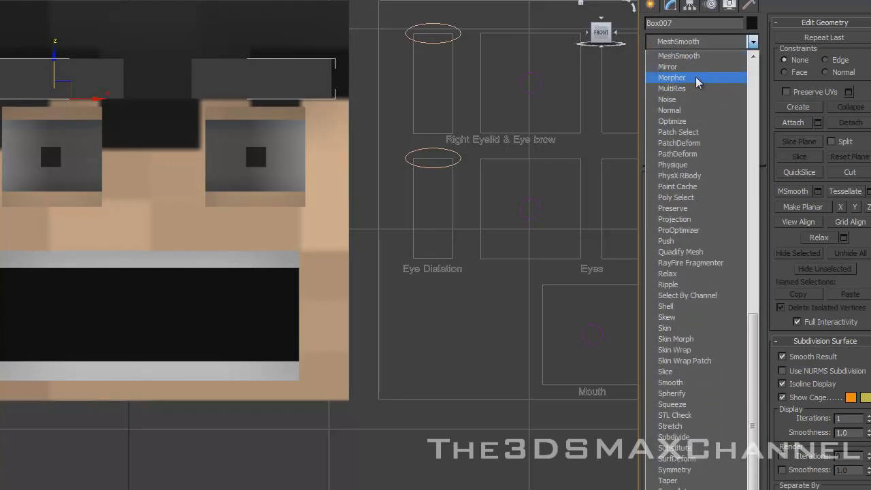
{"action": "left_click", "coordinate": [693, 79]}
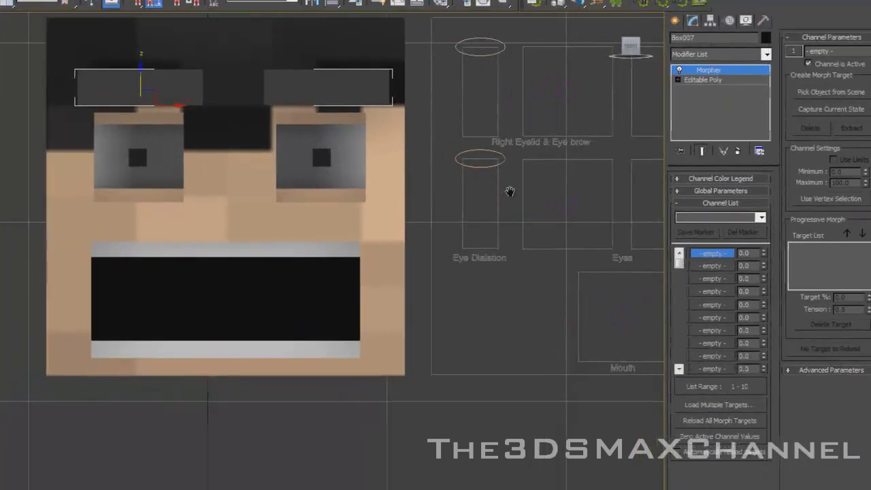
Assign the eyebrows with the raised right-hand brow (Box011) as the morph target of channel 1.
{"action": "middle_click_drag", "start_coordinate": [460, 194], "coordinate": [608, 192]}
{"action": "scroll", "coordinate": [599, 193], "scroll_direction": "down", "scroll_amount": 4}
{"action": "middle_click_drag", "start_coordinate": [148, 204], "coordinate": [249, 228]}
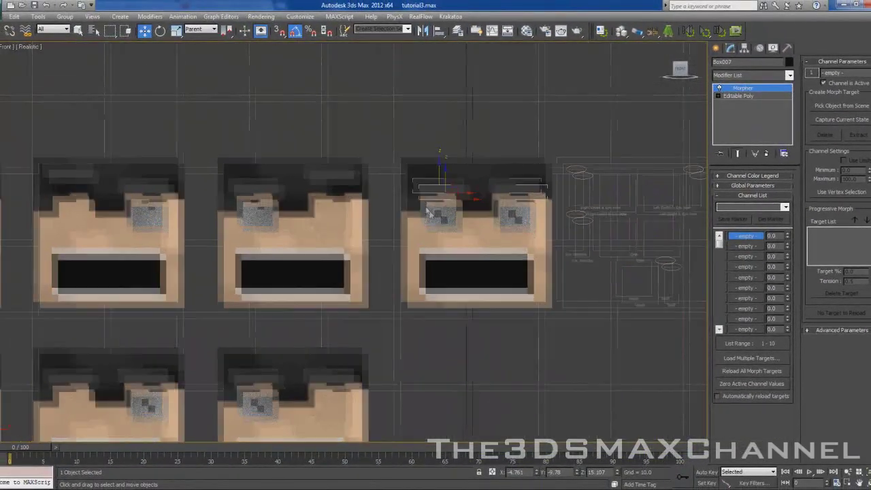
{"action": "scroll", "coordinate": [507, 218], "scroll_direction": "up", "scroll_amount": 3}
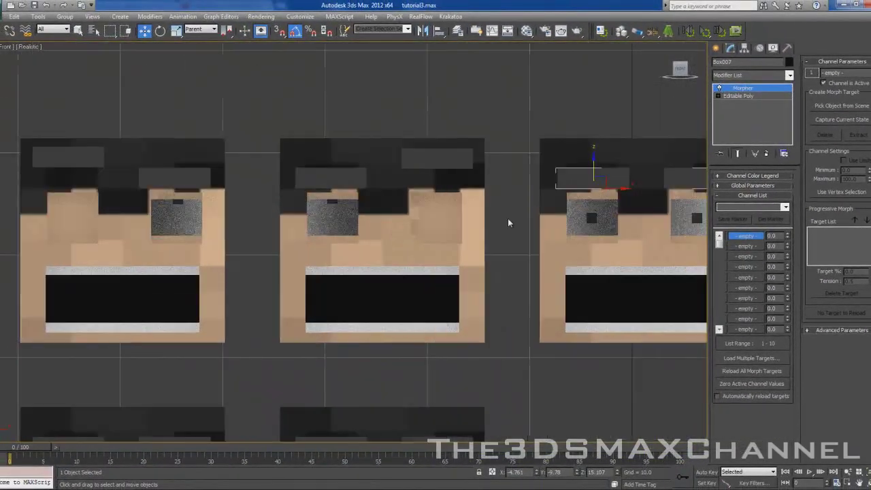
{"action": "left_click", "coordinate": [833, 106]}
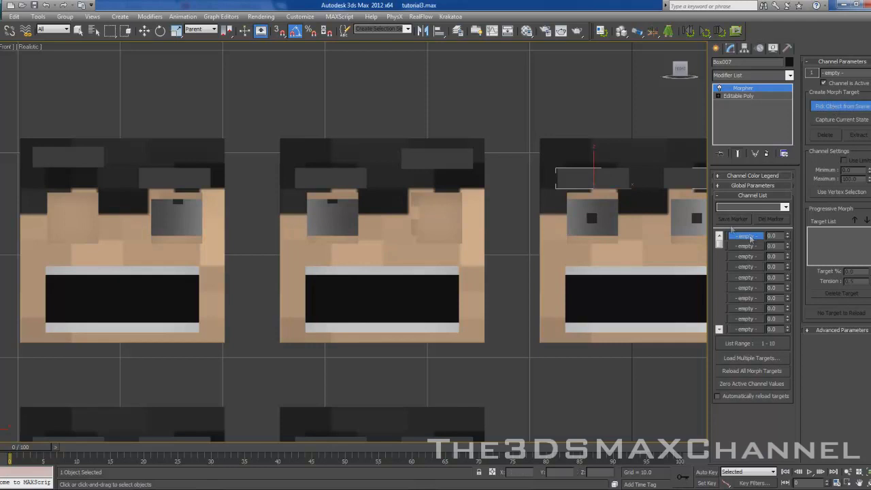
{"action": "left_click", "coordinate": [423, 162]}
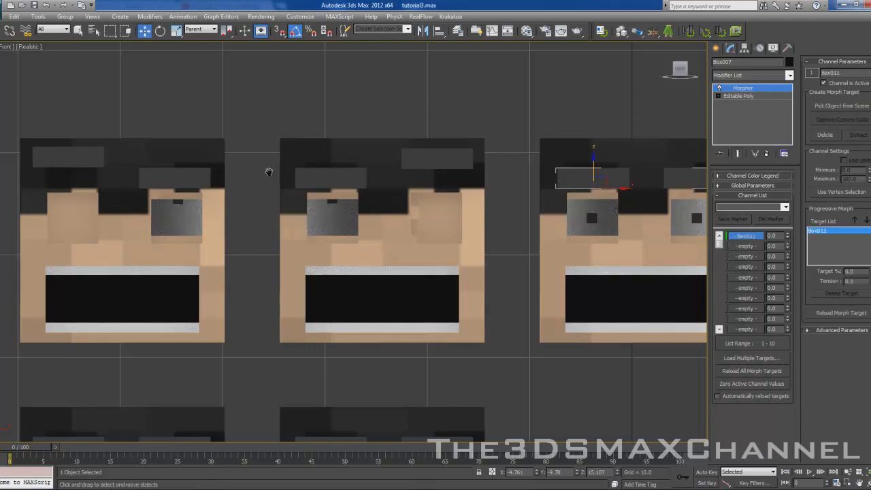
Assign the eyebrows with the raised left-hand brow (Box012) as the morph target of channel 2.
{"action": "middle_click_drag", "start_coordinate": [268, 171], "coordinate": [196, 154]}
{"action": "left_click", "coordinate": [742, 246]}
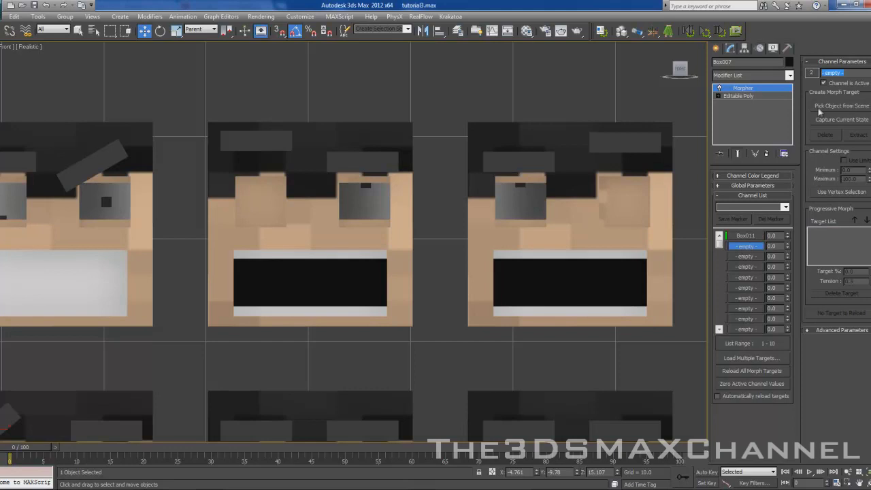
{"action": "left_click", "coordinate": [824, 107]}
{"action": "left_click", "coordinate": [351, 164]}
Assign the upper-row eyebrows with the slanted right-hand brow (Box013) as the morph target of channel 3.
{"action": "middle_click_drag", "start_coordinate": [180, 169], "coordinate": [440, 158]}
{"action": "left_click", "coordinate": [742, 256]}
{"action": "left_click", "coordinate": [842, 107]}
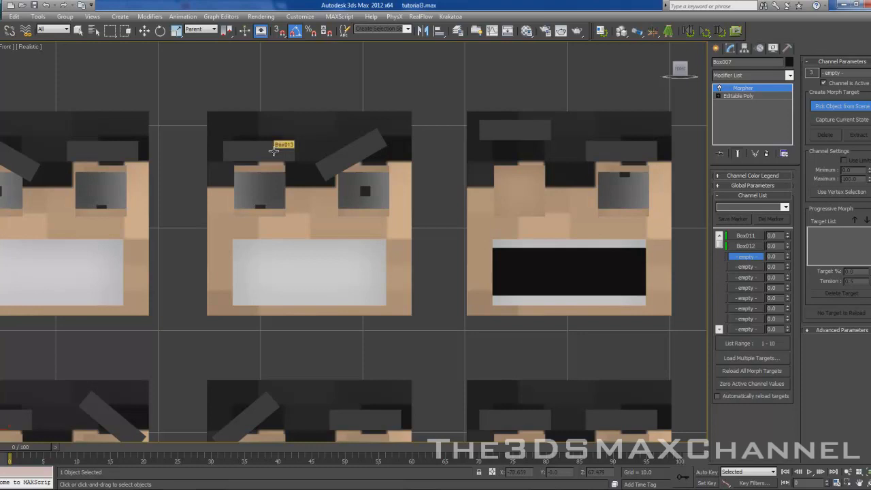
{"action": "left_click", "coordinate": [274, 150]}
Assign the upper-row eyebrows with the slanted left-hand brow (Box014) as the morph target of channel 4.
{"action": "middle_click_drag", "start_coordinate": [278, 156], "coordinate": [495, 155]}
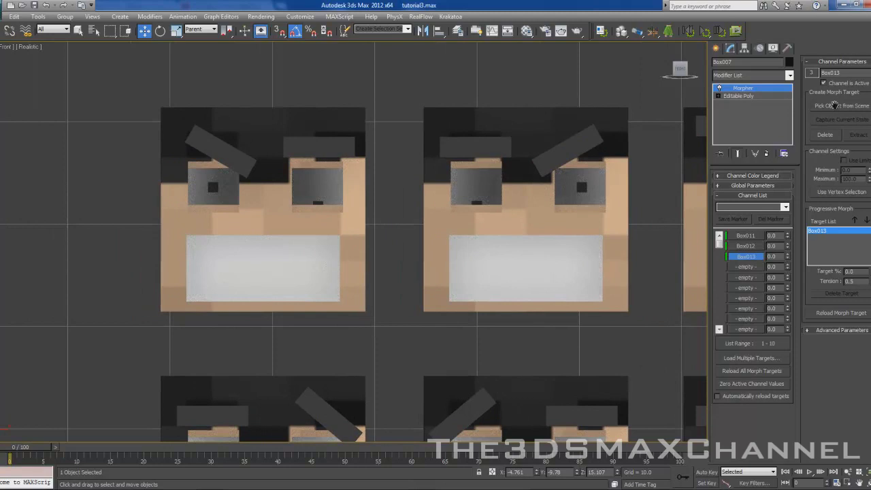
{"action": "middle_click_drag", "start_coordinate": [458, 163], "coordinate": [485, 153]}
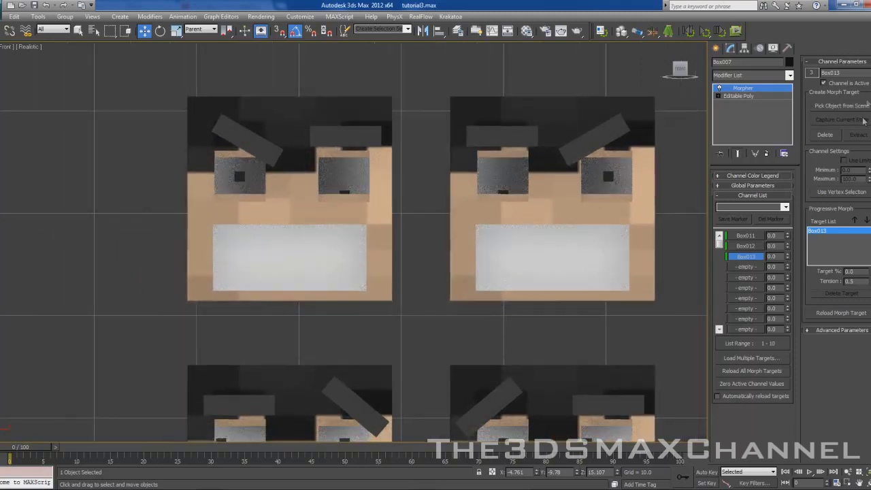
{"action": "left_click", "coordinate": [746, 267]}
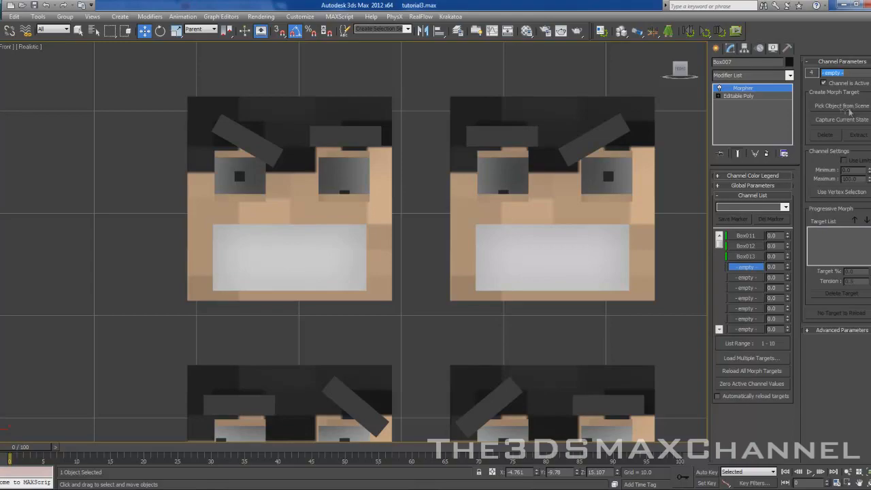
{"action": "left_click", "coordinate": [842, 106]}
{"action": "left_click", "coordinate": [248, 144]}
Assign the lower-row eyebrows with the slanted right-hand brow (Box016) as the morph target of channel 5.
{"action": "middle_click_drag", "start_coordinate": [385, 156], "coordinate": [385, 99]}
{"action": "scroll", "coordinate": [385, 101], "scroll_direction": "down", "scroll_amount": 3}
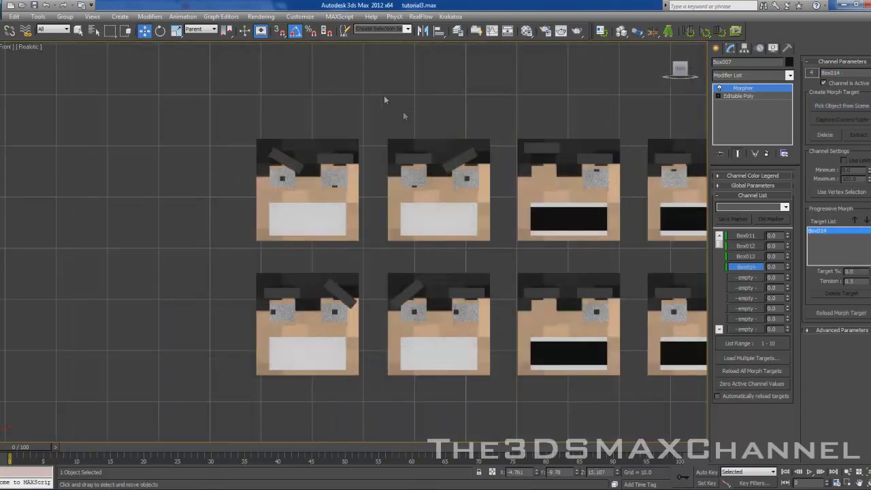
{"action": "middle_click_drag", "start_coordinate": [430, 178], "coordinate": [398, 77]}
{"action": "scroll", "coordinate": [381, 102], "scroll_direction": "up", "scroll_amount": 3}
{"action": "middle_click_drag", "start_coordinate": [341, 136], "coordinate": [403, 145]}
{"action": "scroll", "coordinate": [387, 135], "scroll_direction": "down", "scroll_amount": 2}
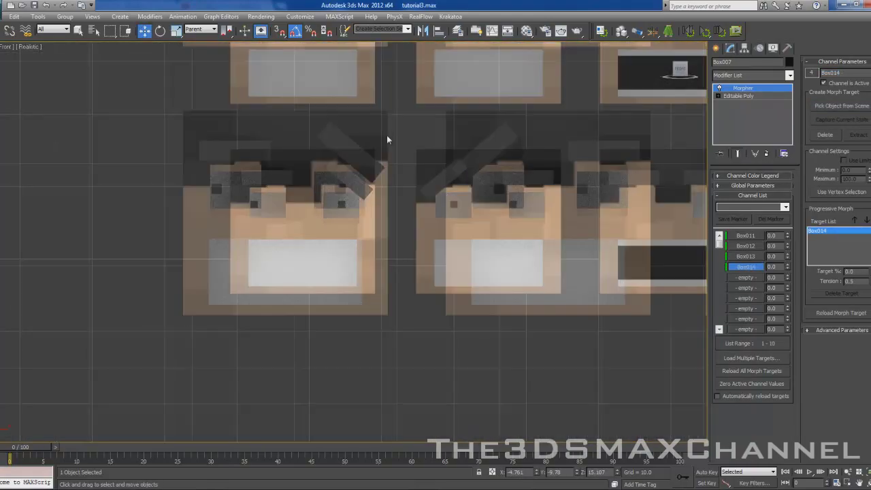
{"action": "scroll", "coordinate": [386, 134], "scroll_direction": "up", "scroll_amount": 4}
{"action": "scroll", "coordinate": [571, 136], "scroll_direction": "down", "scroll_amount": 2}
{"action": "left_click", "coordinate": [746, 278]}
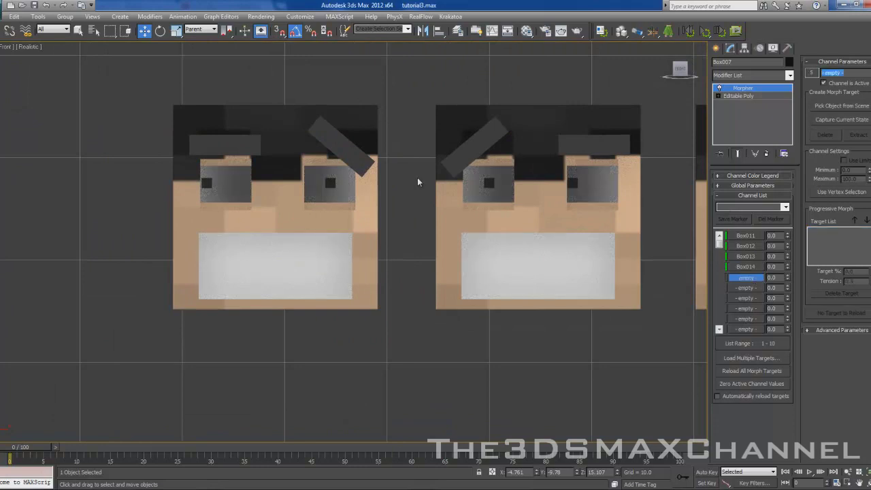
{"action": "middle_click_drag", "start_coordinate": [394, 157], "coordinate": [391, 165]}
{"action": "left_click", "coordinate": [848, 106]}
{"action": "middle_click_drag", "start_coordinate": [332, 160], "coordinate": [331, 167]}
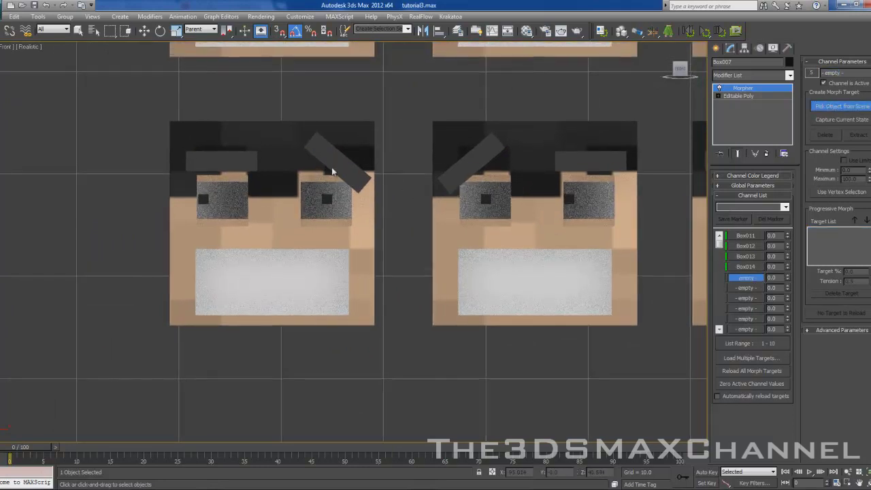
{"action": "left_click", "coordinate": [331, 167]}
Assign the lower-row eyebrows with the slanted left-hand brow (Box017) as the morph target of channel 6.
{"action": "middle_click_drag", "start_coordinate": [437, 171], "coordinate": [264, 175]}
{"action": "left_click", "coordinate": [746, 288]}
{"action": "left_click", "coordinate": [837, 106]}
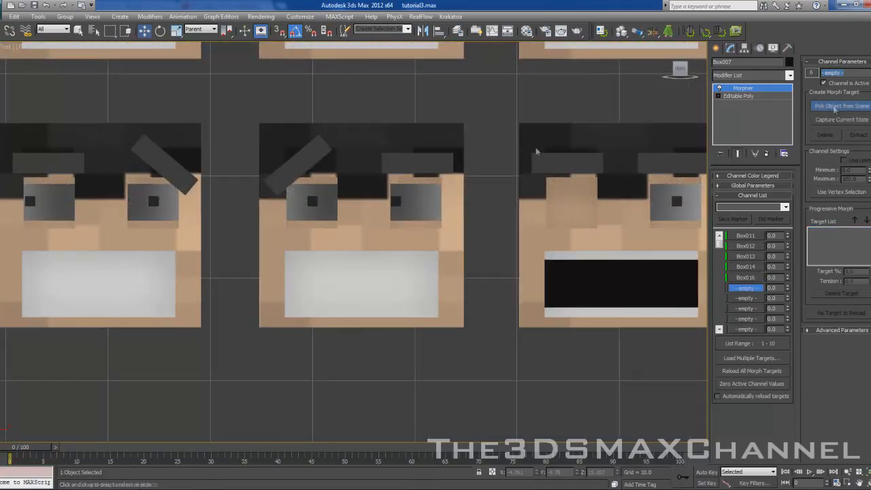
{"action": "left_click", "coordinate": [407, 168]}
{"action": "middle_click_drag", "start_coordinate": [490, 159], "coordinate": [472, 165]}
{"action": "scroll", "coordinate": [313, 199], "scroll_direction": "down", "scroll_amount": 2}
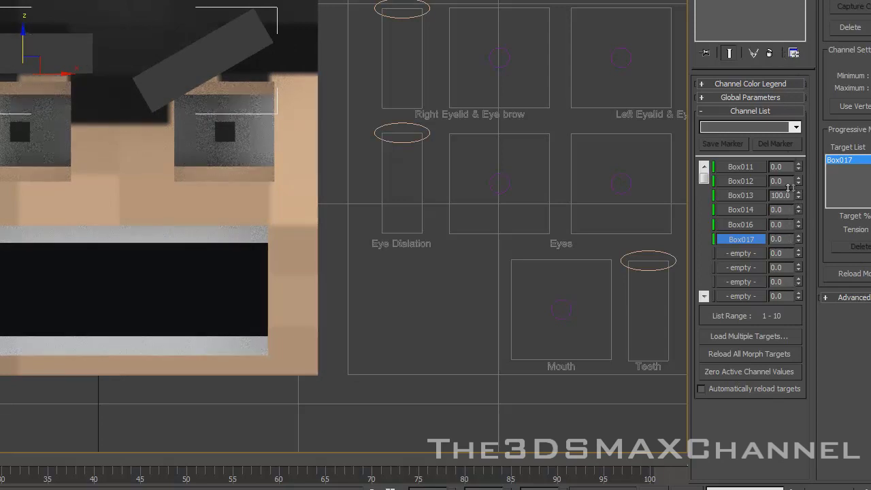
Test the eyebrow morph channels Box016 and Box017 on the main face and return them to 0.
{"action": "left_click_drag", "start_coordinate": [798, 224], "coordinate": [776, 104]}
{"action": "left_click_drag", "start_coordinate": [799, 239], "coordinate": [770, 113]}
{"action": "left_click_drag", "start_coordinate": [776, 144], "coordinate": [772, 290]}
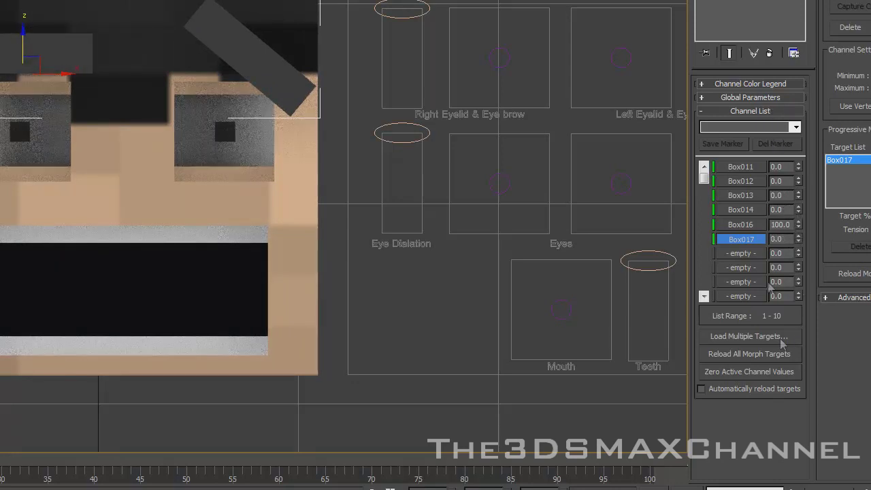
{"action": "left_click_drag", "start_coordinate": [798, 228], "coordinate": [789, 313]}
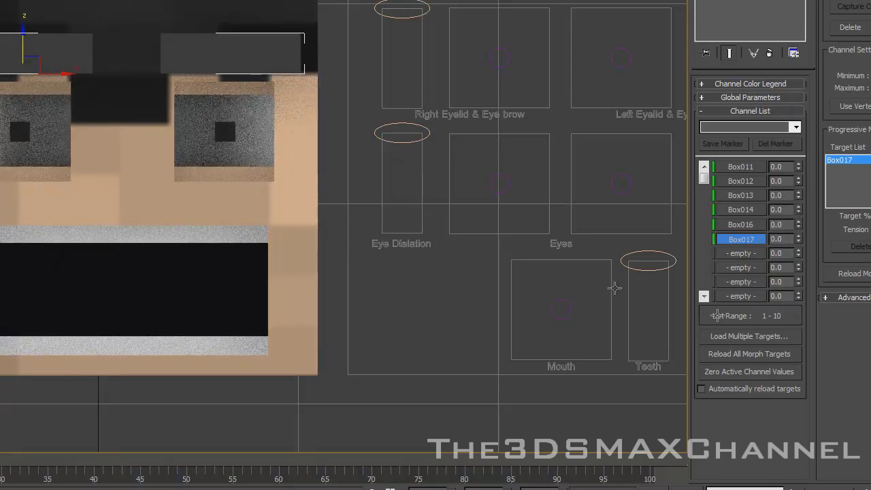
Select the pupils (Box009) on the main face and add a Morpher modifier to them.
{"action": "middle_click_drag", "start_coordinate": [359, 128], "coordinate": [390, 111]}
{"action": "left_click", "coordinate": [34, 119]}
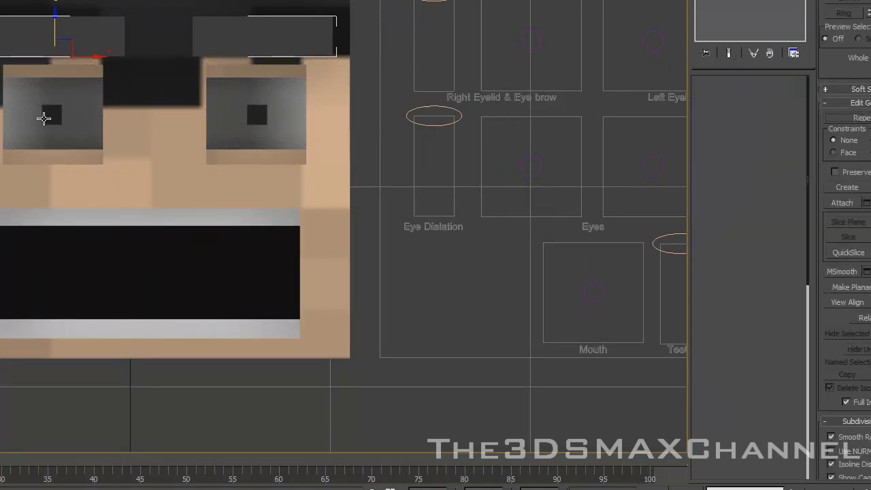
{"action": "middle_click_drag", "start_coordinate": [43, 117], "coordinate": [280, 87]}
{"action": "left_click", "coordinate": [755, 0]}
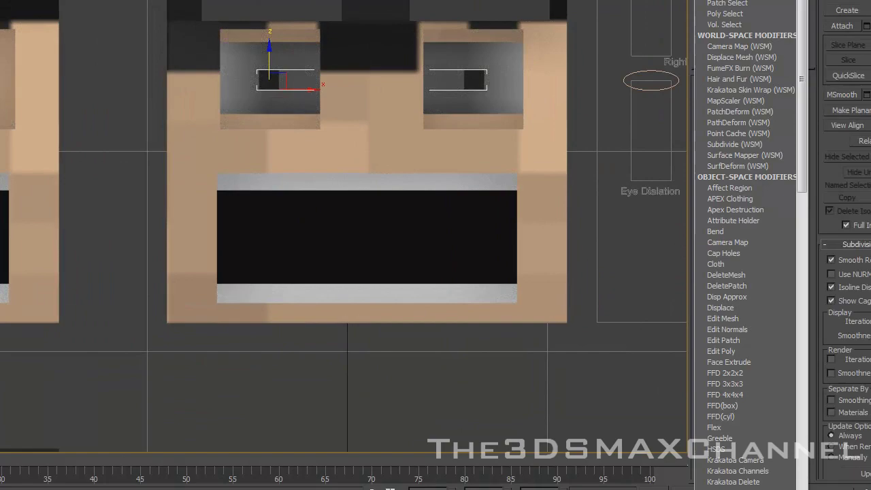
{"action": "scroll", "coordinate": [741, 31], "scroll_direction": "down", "scroll_amount": 15}
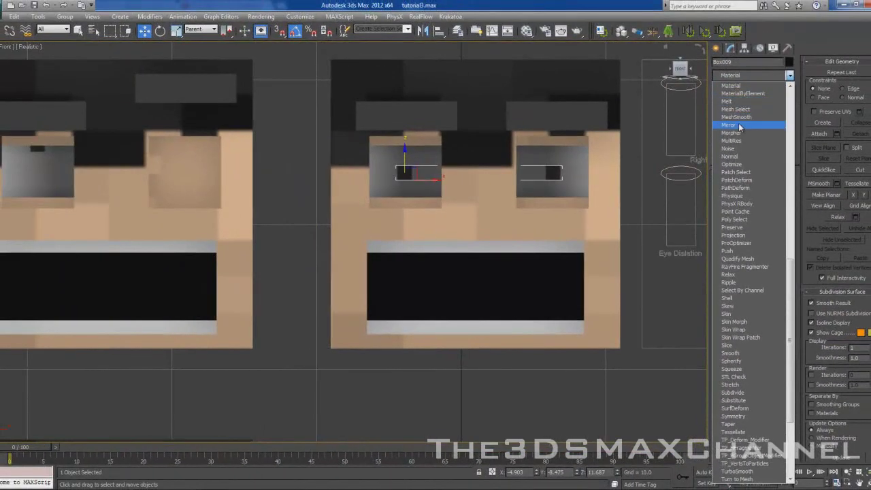
{"action": "left_click", "coordinate": [726, 86]}
{"action": "scroll", "coordinate": [247, 186], "scroll_direction": "down", "scroll_amount": 4}
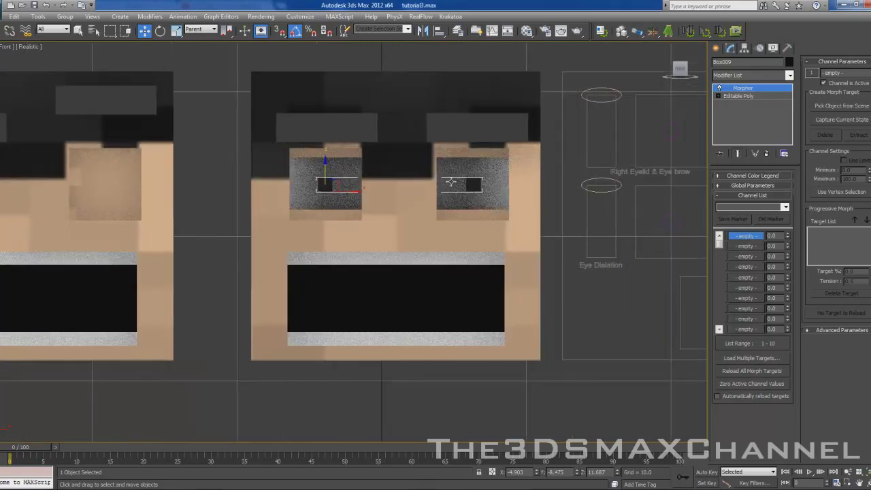
Assign the pupils of the four upper-row face copies (Box019 to Box022) as the morph targets of channels 1 to 4.
{"action": "scroll", "coordinate": [246, 186], "scroll_direction": "up", "scroll_amount": 5}
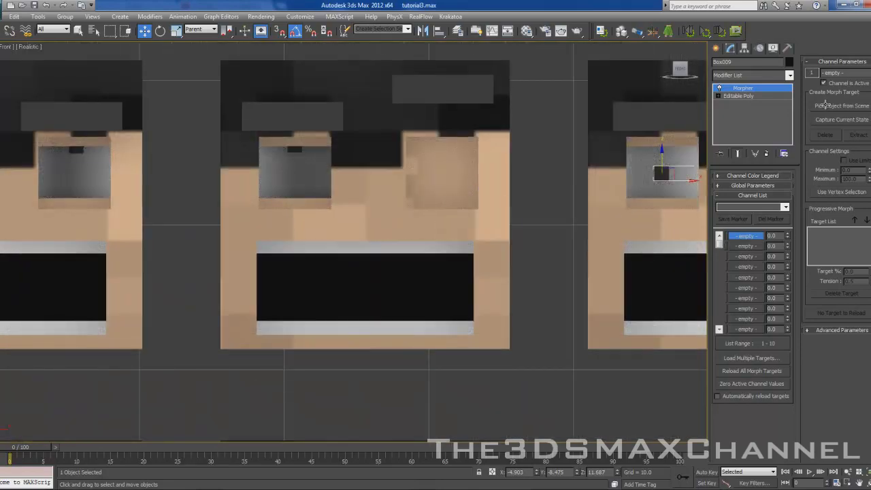
{"action": "left_click", "coordinate": [826, 106]}
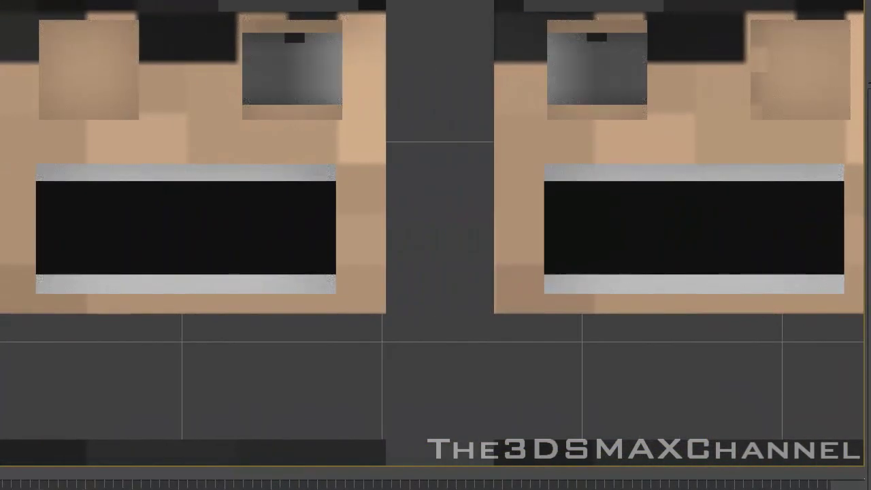
{"action": "middle_click_drag", "start_coordinate": [461, 167], "coordinate": [547, 172]}
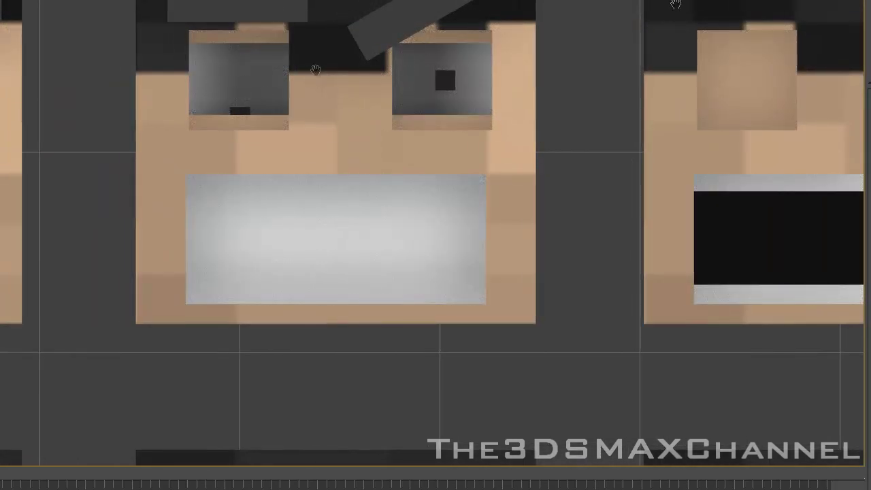
{"action": "middle_click_drag", "start_coordinate": [236, 114], "coordinate": [726, 102]}
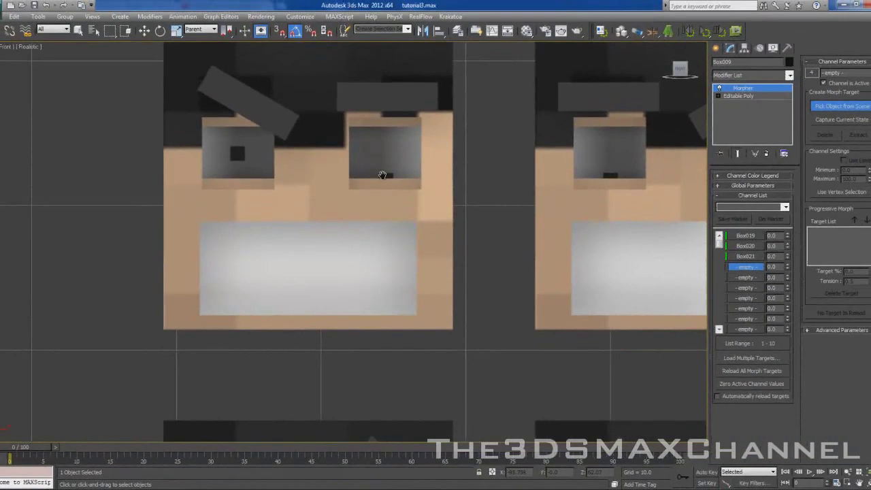
{"action": "left_click", "coordinate": [385, 169]}
Assign the pupils of the first lower-row face copy (Box023) as the morph target of channel 5.
{"action": "scroll", "coordinate": [501, 250], "scroll_direction": "down", "scroll_amount": 2}
{"action": "scroll", "coordinate": [497, 255], "scroll_direction": "down", "scroll_amount": 2}
{"action": "middle_click_drag", "start_coordinate": [493, 258], "coordinate": [470, 68]}
{"action": "scroll", "coordinate": [468, 69], "scroll_direction": "up", "scroll_amount": 2}
{"action": "scroll", "coordinate": [365, 163], "scroll_direction": "up", "scroll_amount": 2}
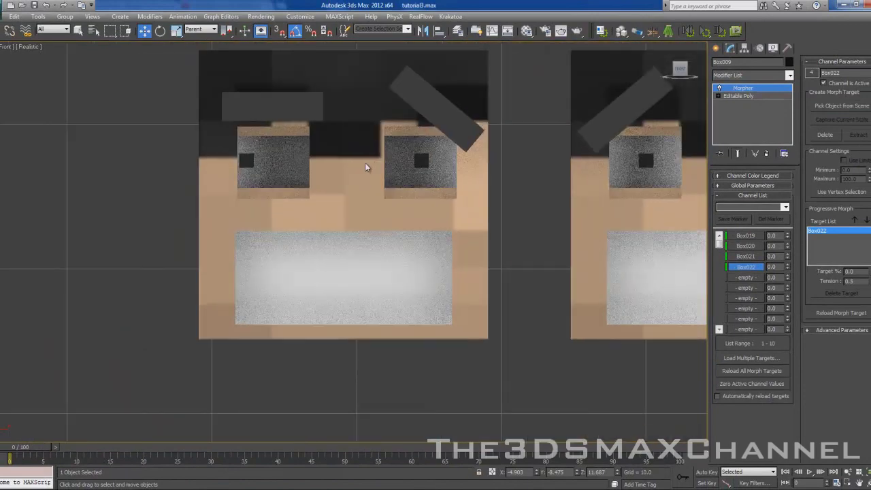
{"action": "left_click", "coordinate": [746, 277]}
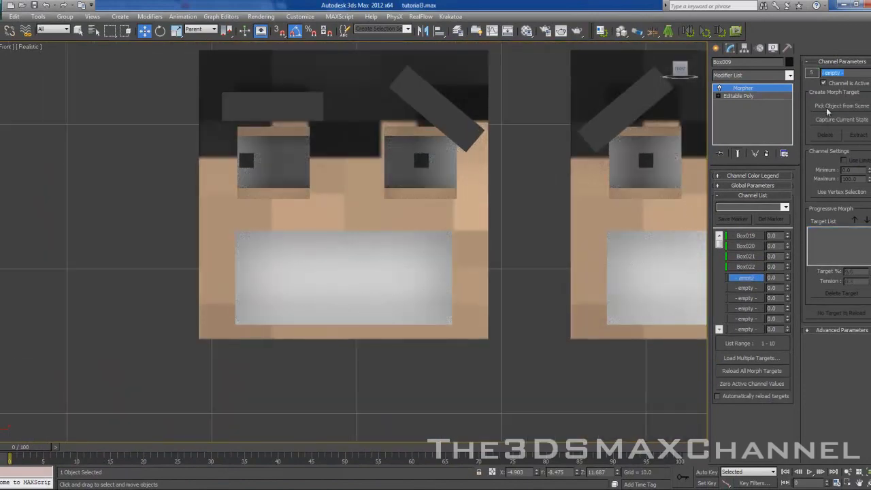
{"action": "left_click", "coordinate": [828, 107]}
{"action": "left_click", "coordinate": [248, 159]}
Assign the pupils of the second lower-row face copy (Box024) as the morph target of channel 6.
{"action": "middle_click_drag", "start_coordinate": [506, 162], "coordinate": [135, 164]}
{"action": "left_click", "coordinate": [735, 287]}
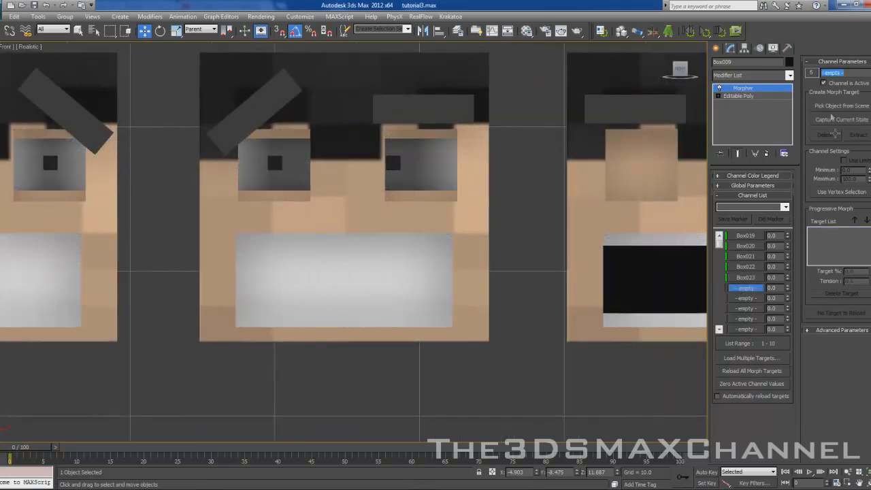
{"action": "left_click", "coordinate": [836, 106]}
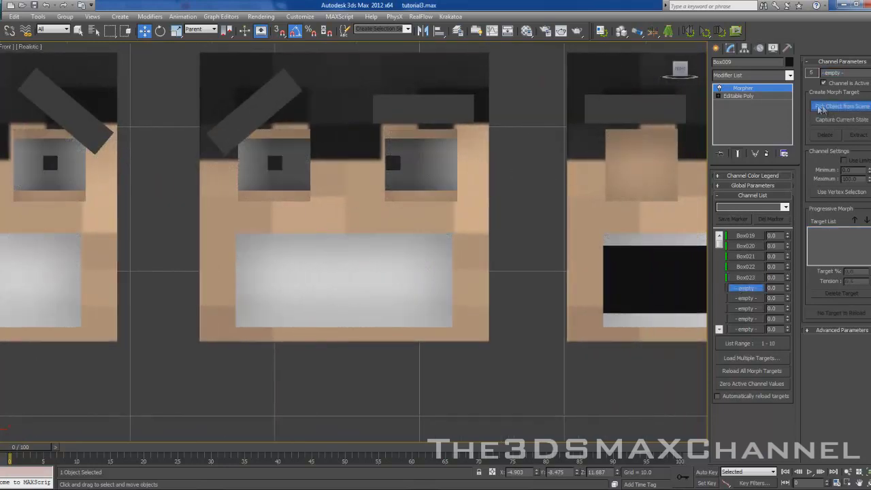
{"action": "left_click", "coordinate": [394, 165]}
Assign the pupils of the third lower-row face copy (Box025) as the morph target of channel 7.
{"action": "middle_click_drag", "start_coordinate": [529, 157], "coordinate": [146, 137]}
{"action": "scroll", "coordinate": [303, 149], "scroll_direction": "down", "scroll_amount": 3}
{"action": "scroll", "coordinate": [145, 137], "scroll_direction": "up", "scroll_amount": 2}
{"action": "middle_click_drag", "start_coordinate": [361, 123], "coordinate": [314, 129]}
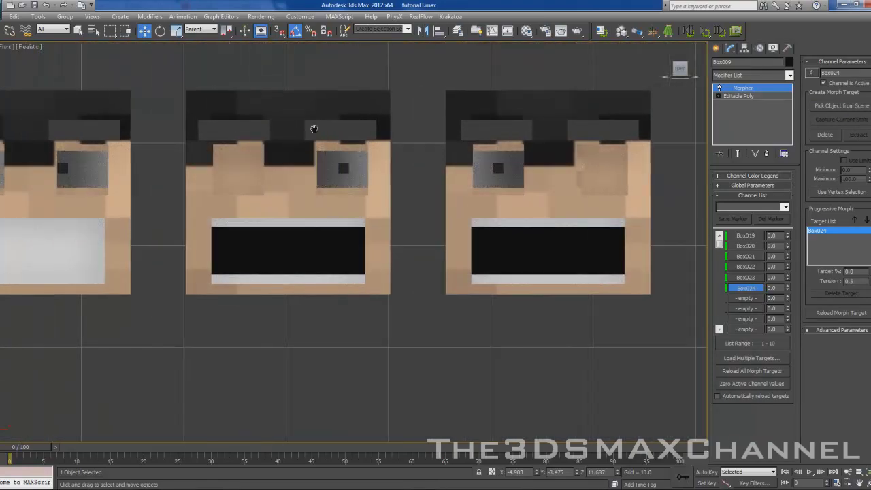
{"action": "scroll", "coordinate": [315, 130], "scroll_direction": "up", "scroll_amount": 3}
{"action": "scroll", "coordinate": [503, 139], "scroll_direction": "down", "scroll_amount": 3}
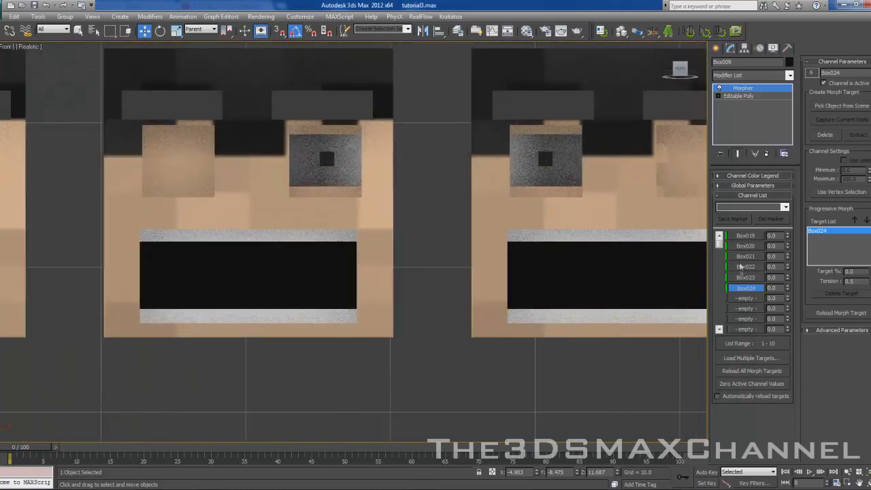
{"action": "left_click", "coordinate": [746, 297]}
{"action": "left_click", "coordinate": [829, 105]}
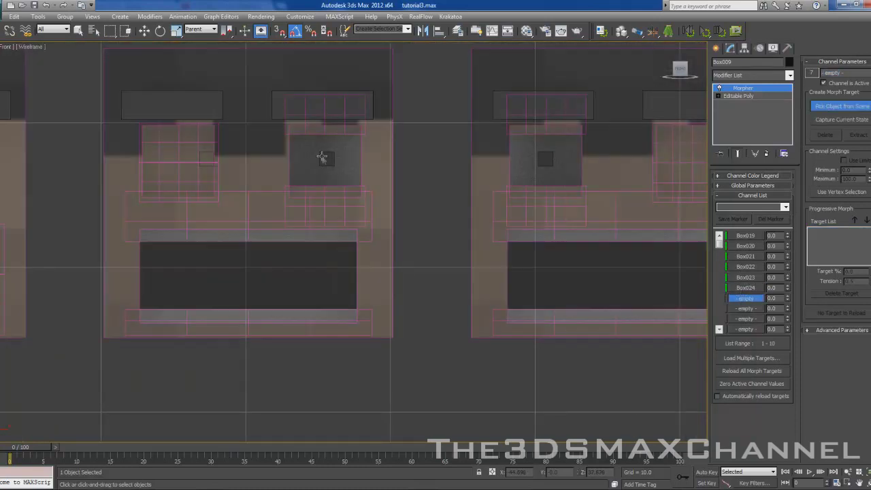
{"action": "left_click", "coordinate": [322, 157]}
Assign the pupils of the fourth lower-row face copy (Box026) as the morph target of channel 8.
{"action": "middle_click_drag", "start_coordinate": [368, 148], "coordinate": [194, 158]}
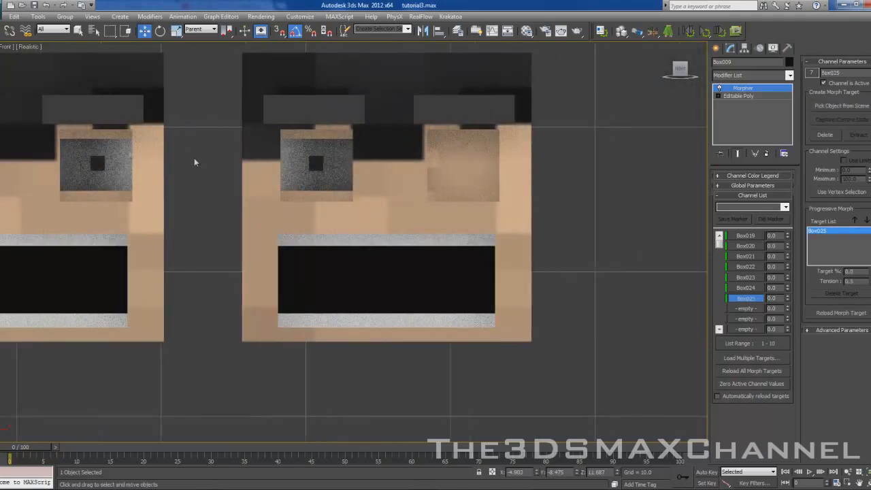
{"action": "left_click", "coordinate": [746, 308]}
{"action": "left_click", "coordinate": [839, 104]}
{"action": "left_click", "coordinate": [319, 169]}
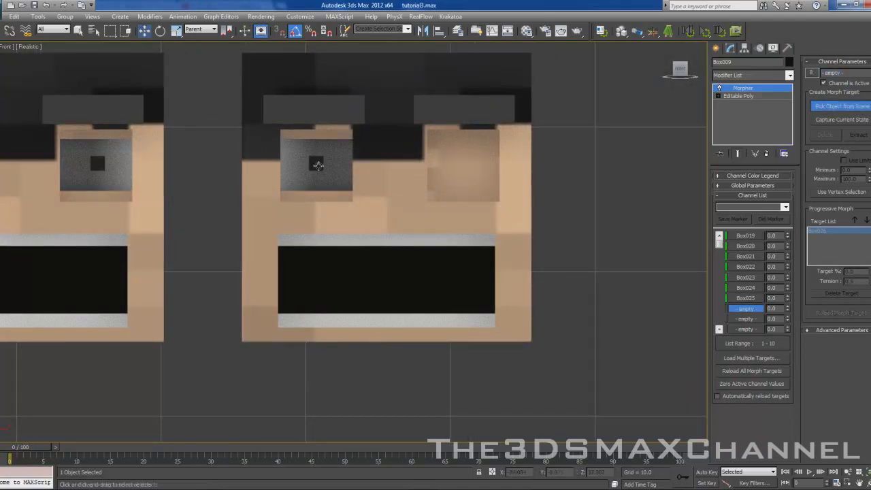
Test the pupil morph channels on the main face, with Box019 set to 100 and the other channels returned to 0.
{"action": "middle_click_drag", "start_coordinate": [381, 132], "coordinate": [371, 134]}
{"action": "scroll", "coordinate": [370, 133], "scroll_direction": "down", "scroll_amount": 5}
{"action": "scroll", "coordinate": [270, 160], "scroll_direction": "up", "scroll_amount": 4}
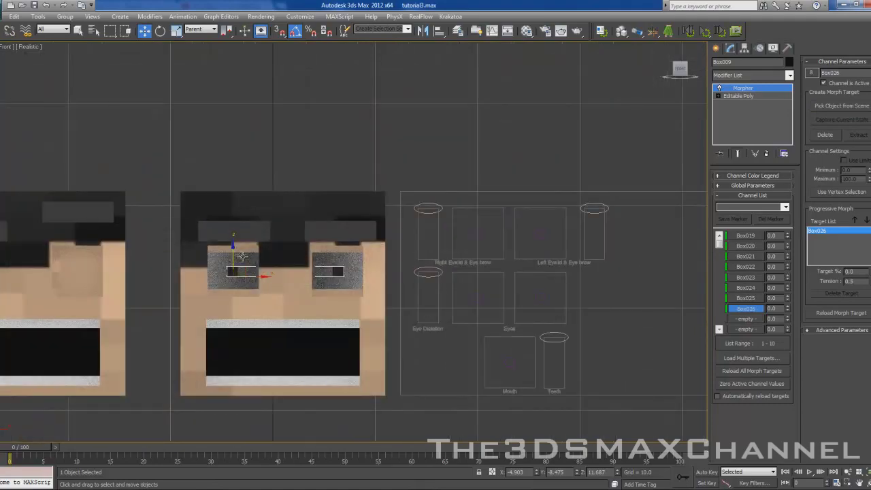
{"action": "scroll", "coordinate": [269, 127], "scroll_direction": "up", "scroll_amount": 4}
{"action": "scroll", "coordinate": [269, 127], "scroll_direction": "down", "scroll_amount": 3}
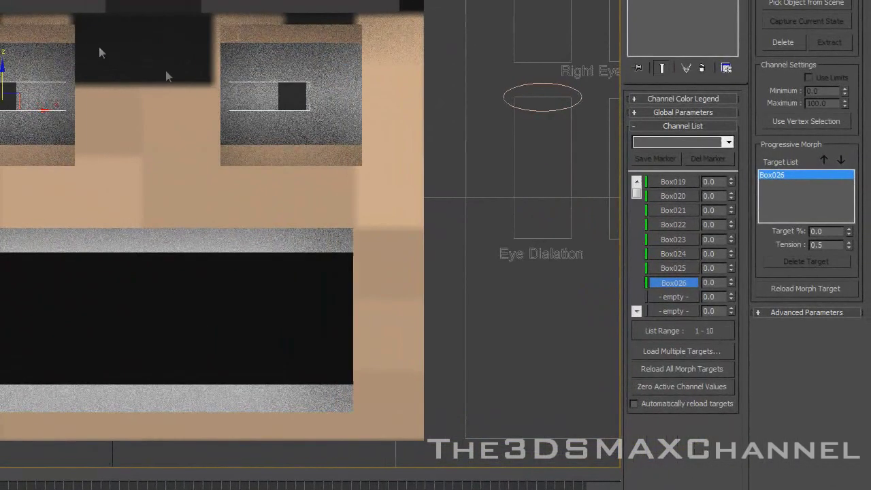
{"action": "left_click_drag", "start_coordinate": [730, 182], "coordinate": [704, 94]}
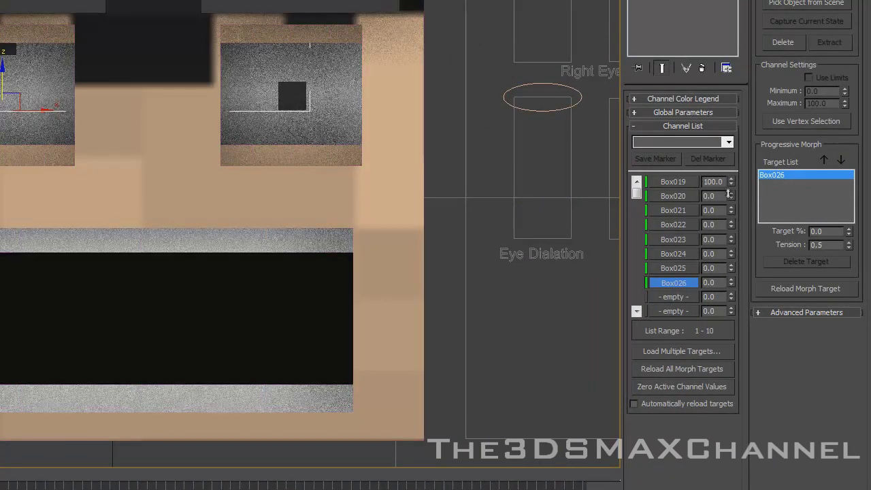
{"action": "left_click_drag", "start_coordinate": [730, 196], "coordinate": [715, 94]}
{"action": "right_click", "coordinate": [731, 196]}
{"action": "left_click_drag", "start_coordinate": [731, 255], "coordinate": [716, 164]}
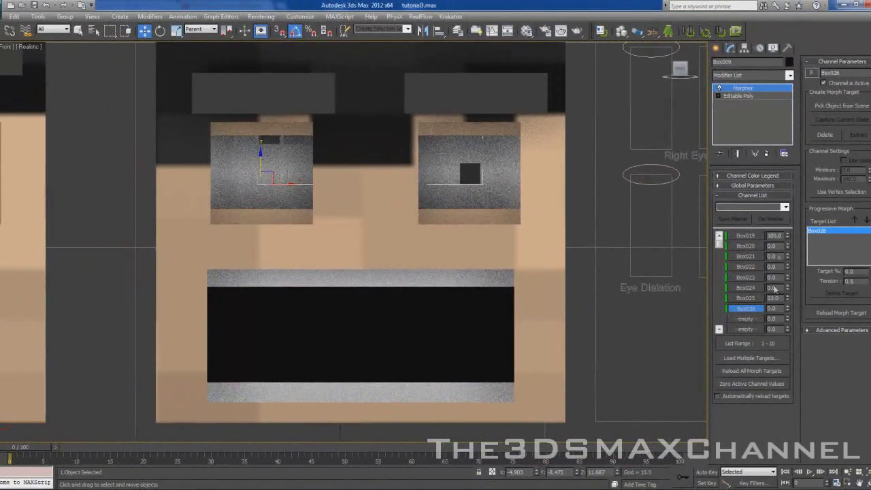
{"action": "left_click_drag", "start_coordinate": [787, 318], "coordinate": [782, 279]}
Inspect the face copies in wireframe and restore the viewport's Realistic shading.
{"action": "key", "text": "F3"}
{"action": "scroll", "coordinate": [447, 266], "scroll_direction": "down", "scroll_amount": 6}
{"action": "scroll", "coordinate": [450, 230], "scroll_direction": "up", "scroll_amount": 2}
{"action": "middle_click_drag", "start_coordinate": [207, 268], "coordinate": [132, 281]}
{"action": "scroll", "coordinate": [418, 266], "scroll_direction": "up", "scroll_amount": 4}
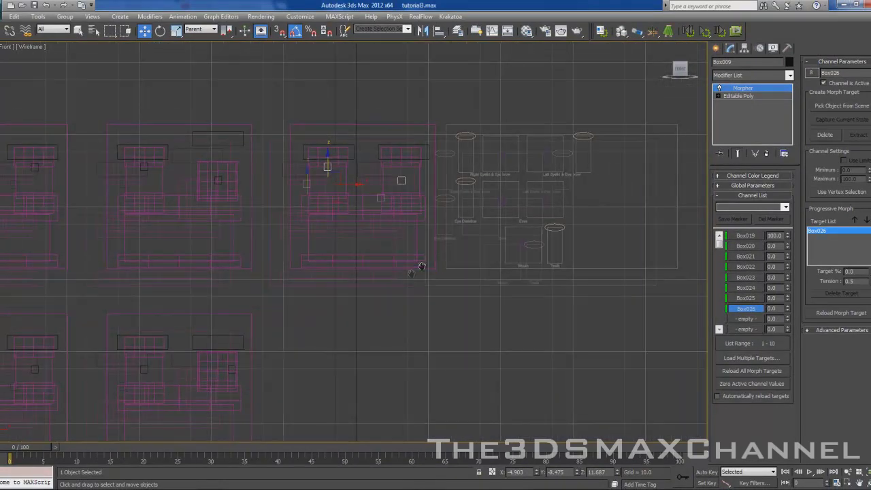
{"action": "left_click", "coordinate": [27, 47]}
{"action": "left_click", "coordinate": [48, 59]}
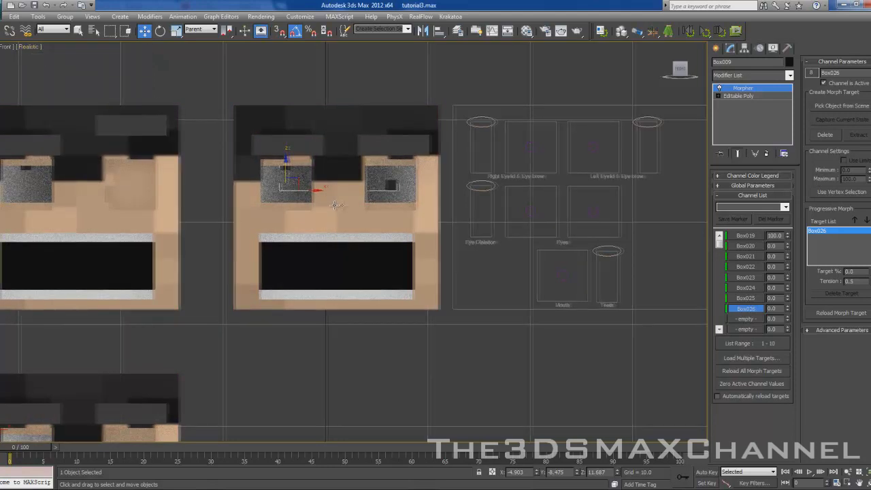
Select the main face's pupils and reset their Box019 morph channel.
{"action": "scroll", "coordinate": [337, 204], "scroll_direction": "up", "scroll_amount": 2}
{"action": "left_click", "coordinate": [341, 292]}
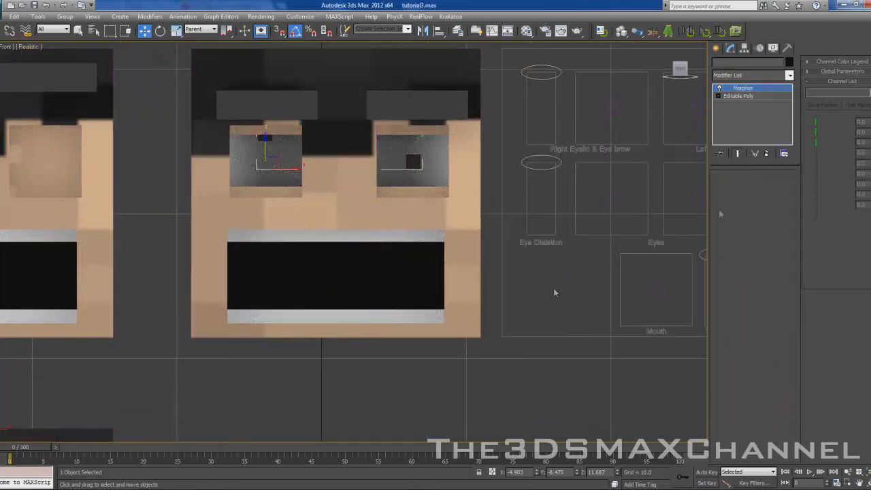
{"action": "left_click", "coordinate": [259, 141]}
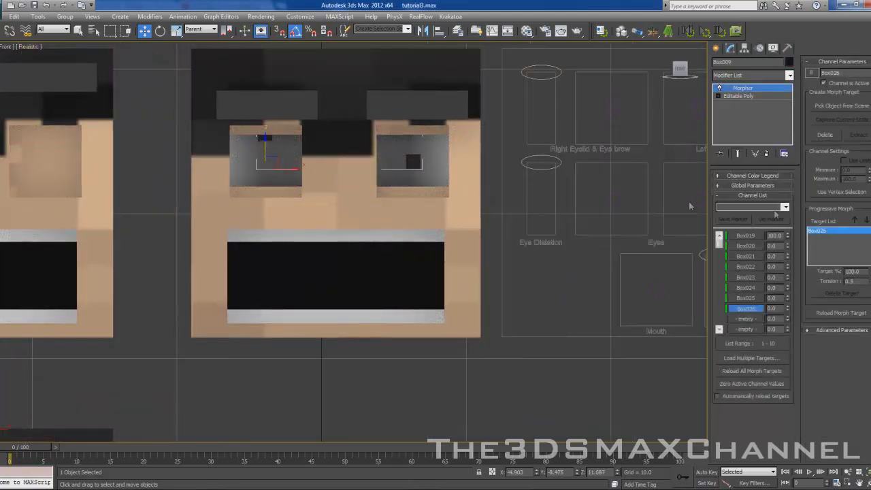
{"action": "left_click", "coordinate": [525, 350]}
{"action": "scroll", "coordinate": [446, 155], "scroll_direction": "up", "scroll_amount": 1}
Select the eyebrows (Box007) on the main face.
{"action": "left_click", "coordinate": [304, 136]}
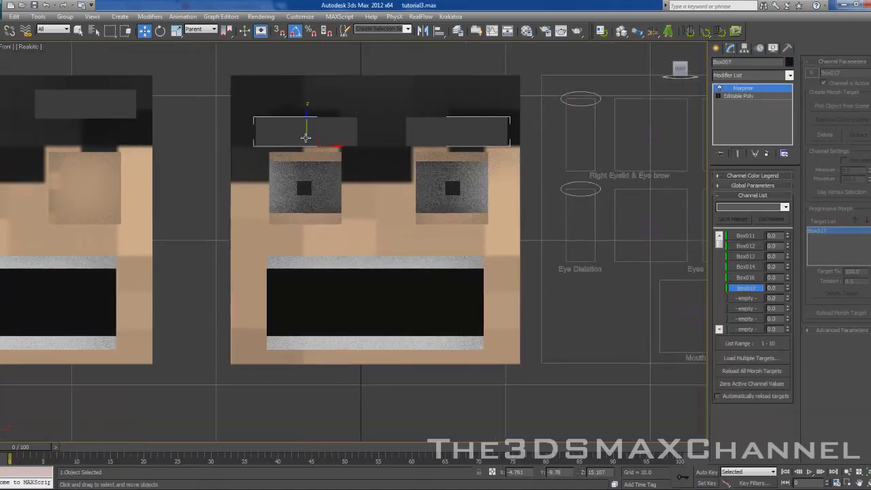
{"action": "middle_click_drag", "start_coordinate": [425, 177], "coordinate": [377, 171]}
{"action": "scroll", "coordinate": [356, 168], "scroll_direction": "down", "scroll_amount": 2}
{"action": "scroll", "coordinate": [356, 168], "scroll_direction": "up", "scroll_amount": 1}
{"action": "middle_click_drag", "start_coordinate": [272, 166], "coordinate": [286, 212]}
{"action": "scroll", "coordinate": [286, 212], "scroll_direction": "up", "scroll_amount": 2}
{"action": "scroll", "coordinate": [356, 213], "scroll_direction": "down", "scroll_amount": 4}
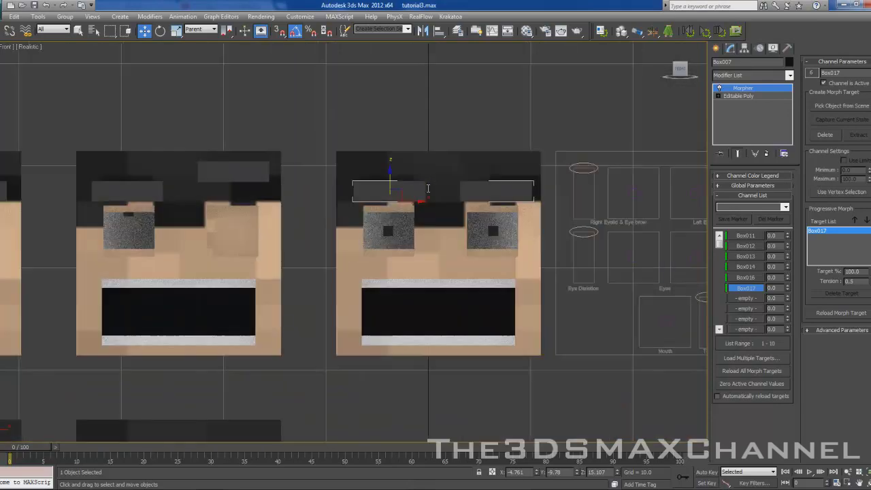
Rename the main face's eyebrows object as "Eye brows".
{"action": "scroll", "coordinate": [342, 241], "scroll_direction": "up", "scroll_amount": 3}
{"action": "scroll", "coordinate": [512, 137], "scroll_direction": "up", "scroll_amount": 2}
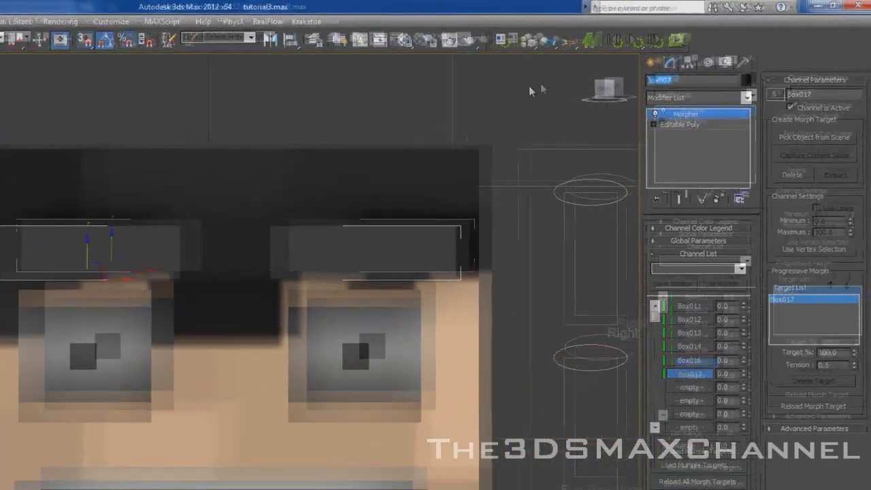
{"action": "type", "text": "Ey"}
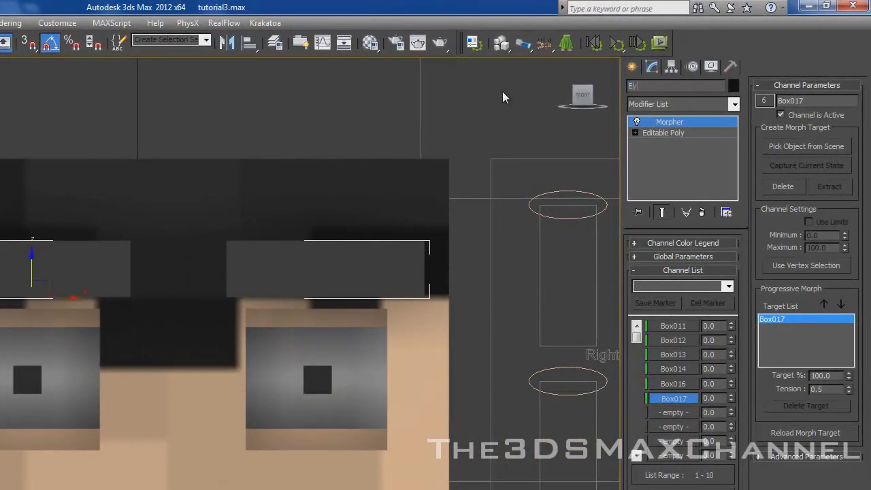
{"action": "type", "text": "e brows"}
Select the main face's pupils, rename the object as "Eyes" and clear the selection.
{"action": "left_click", "coordinate": [20, 383]}
{"action": "left_click", "coordinate": [665, 85]}
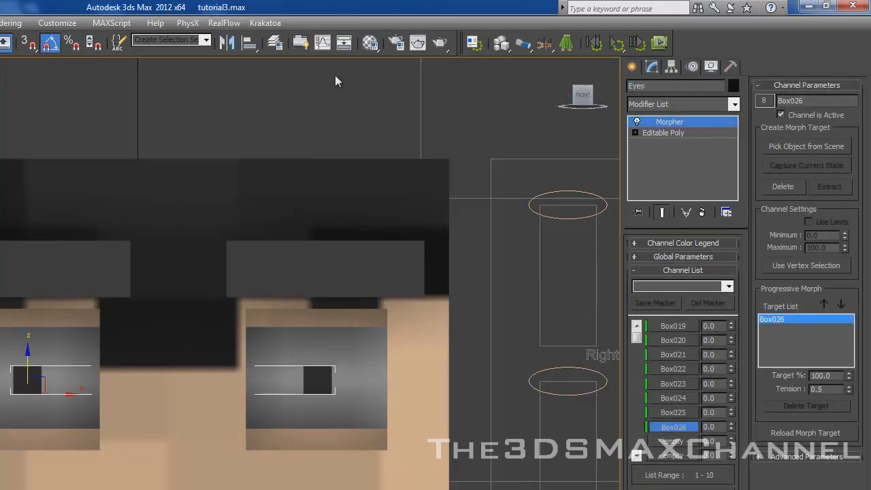
{"action": "middle_click_drag", "start_coordinate": [116, 290], "coordinate": [148, 241]}
{"action": "left_click", "coordinate": [148, 241]}
Select the main face's head, test its Head003 morph channel and deselect the head.
{"action": "scroll", "coordinate": [148, 238], "scroll_direction": "down", "scroll_amount": 4}
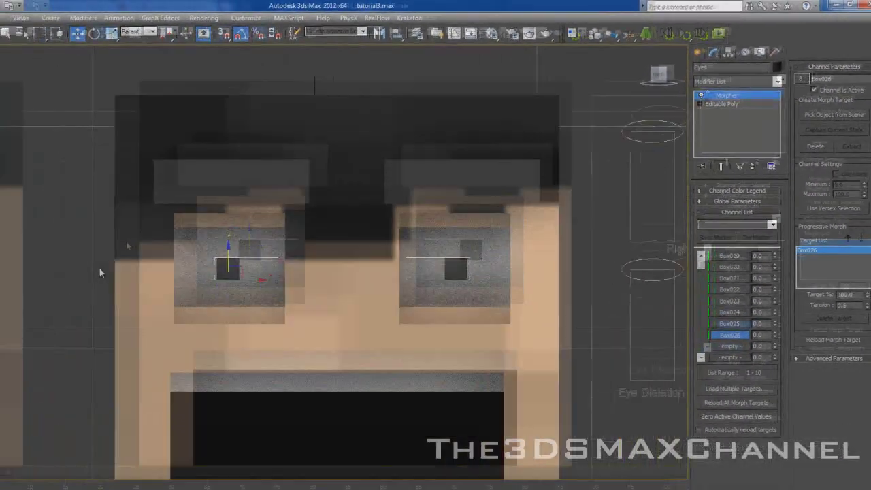
{"action": "scroll", "coordinate": [148, 237], "scroll_direction": "down", "scroll_amount": 3}
{"action": "scroll", "coordinate": [269, 129], "scroll_direction": "up", "scroll_amount": 3}
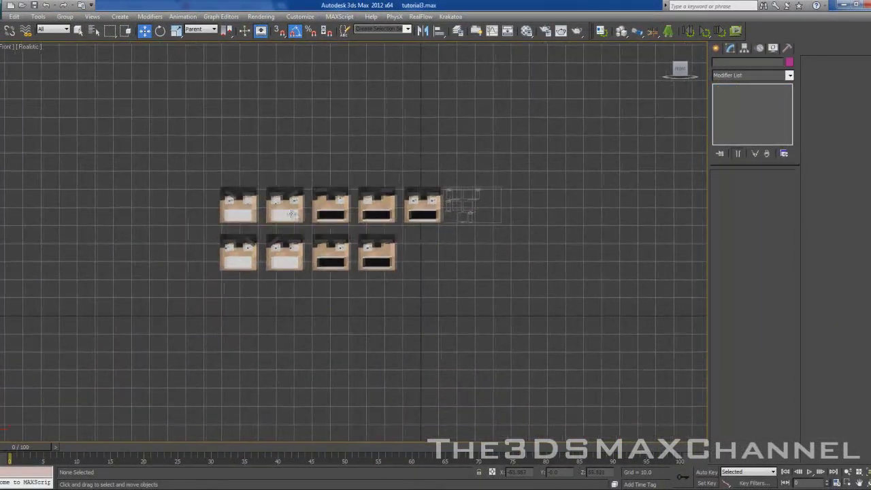
{"action": "scroll", "coordinate": [372, 237], "scroll_direction": "up", "scroll_amount": 5}
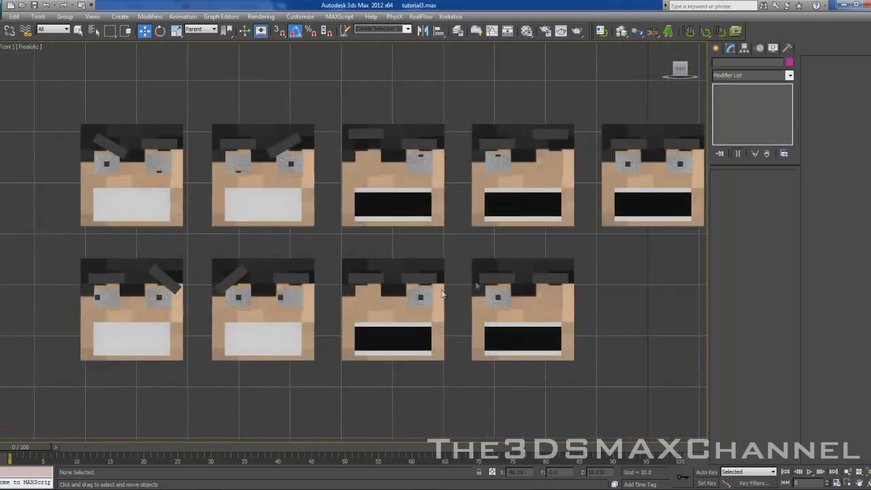
{"action": "scroll", "coordinate": [369, 326], "scroll_direction": "down", "scroll_amount": 1}
{"action": "scroll", "coordinate": [399, 243], "scroll_direction": "up", "scroll_amount": 5}
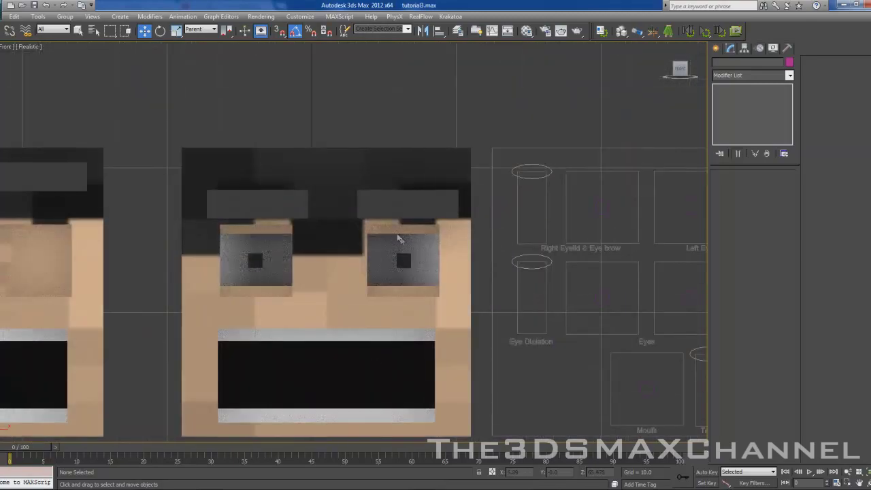
{"action": "left_click", "coordinate": [287, 236]}
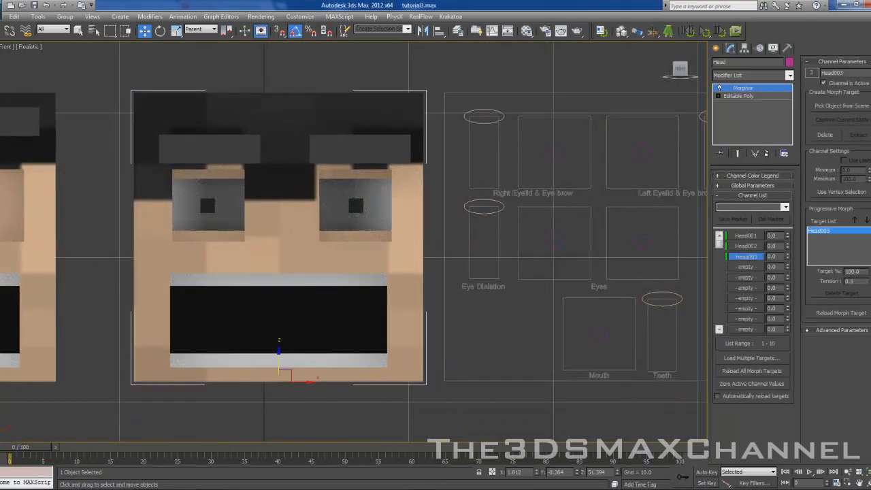
{"action": "left_click_drag", "start_coordinate": [788, 256], "coordinate": [764, 277]}
{"action": "scroll", "coordinate": [405, 204], "scroll_direction": "down", "scroll_amount": 3}
{"action": "left_click", "coordinate": [394, 132]}
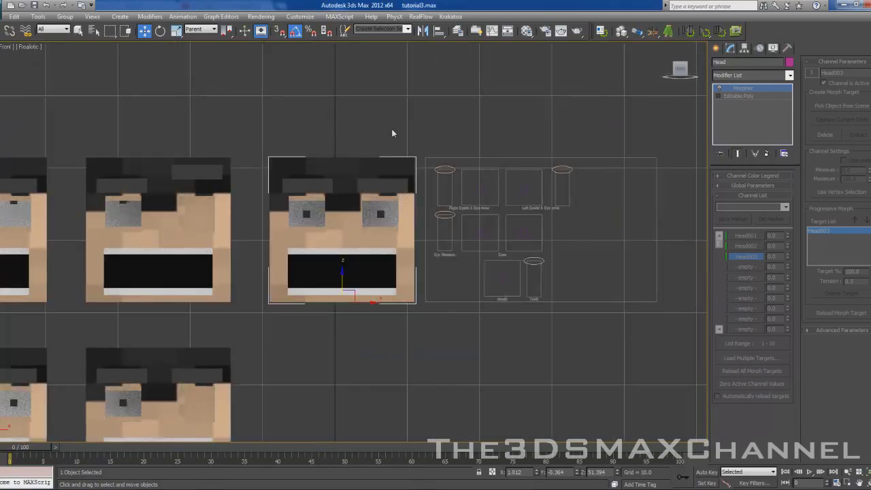
Unhide the Top_Mouth object by name and select it on the main face.
{"action": "scroll", "coordinate": [446, 217], "scroll_direction": "up", "scroll_amount": 3}
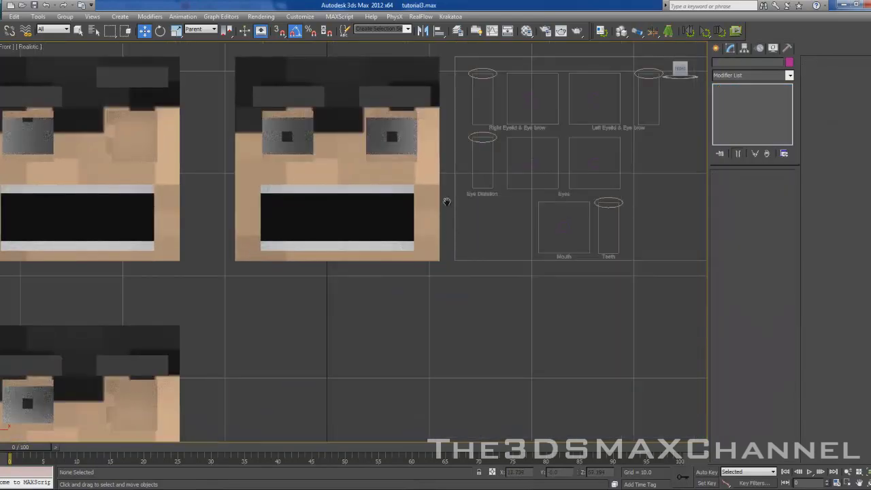
{"action": "scroll", "coordinate": [428, 264], "scroll_direction": "up", "scroll_amount": 6}
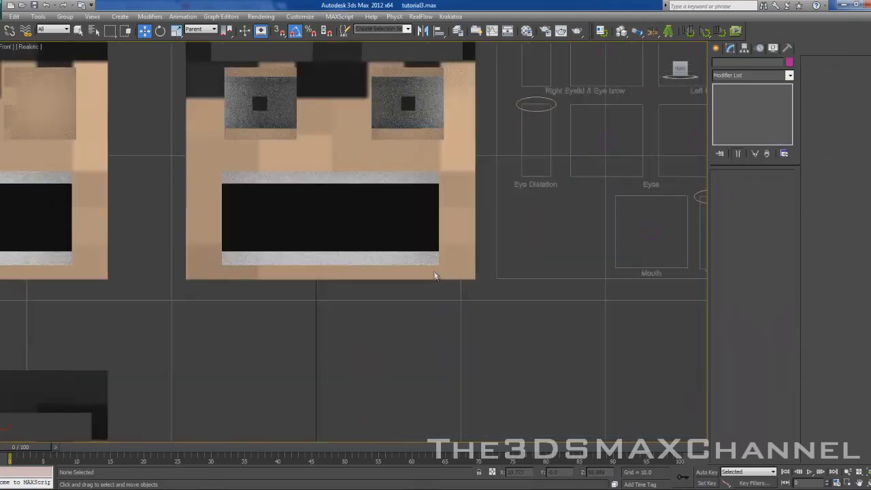
{"action": "scroll", "coordinate": [428, 264], "scroll_direction": "down", "scroll_amount": 5}
{"action": "right_click", "coordinate": [400, 291]}
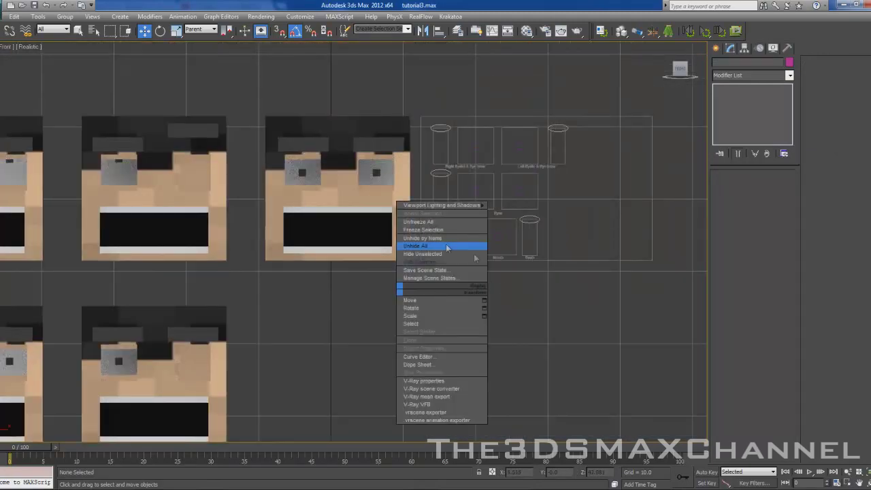
{"action": "left_click", "coordinate": [442, 245]}
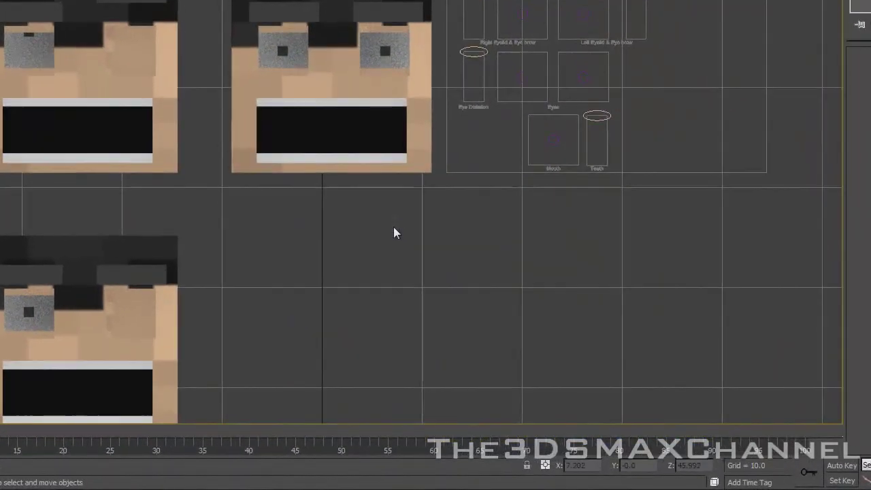
{"action": "right_click", "coordinate": [382, 296]}
{"action": "left_click", "coordinate": [436, 153]}
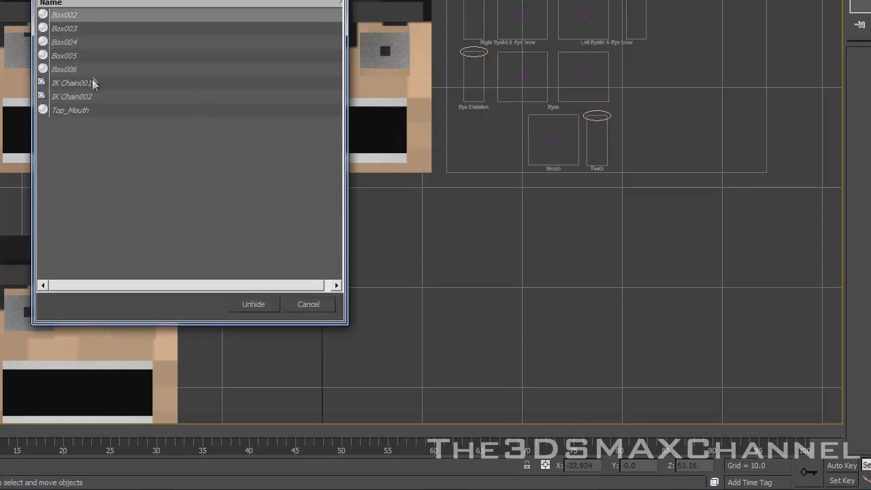
{"action": "left_click", "coordinate": [75, 111]}
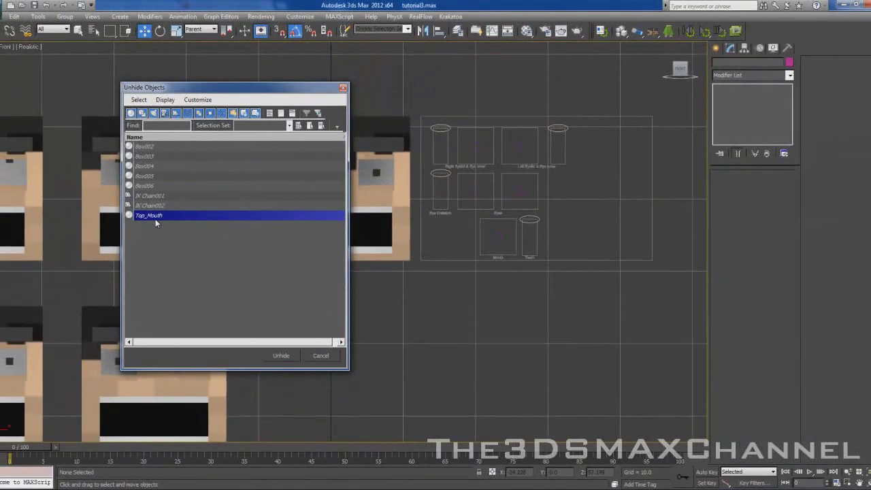
{"action": "double_click", "coordinate": [155, 215]}
{"action": "left_click", "coordinate": [331, 222]}
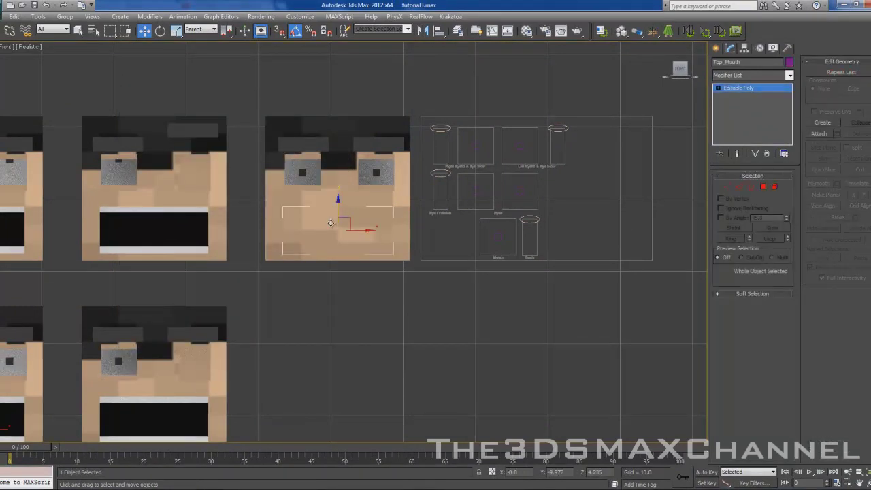
Check the Top_Mouth mesh in wireframe, then display the viewport as Realistic with Edged Faces.
{"action": "key", "text": "F4"}
{"action": "scroll", "coordinate": [295, 226], "scroll_direction": "up", "scroll_amount": 2}
{"action": "middle_click_drag", "start_coordinate": [267, 189], "coordinate": [319, 202]}
{"action": "scroll", "coordinate": [280, 163], "scroll_direction": "up", "scroll_amount": 1}
{"action": "scroll", "coordinate": [280, 163], "scroll_direction": "up", "scroll_amount": 2}
{"action": "key", "text": "F3"}
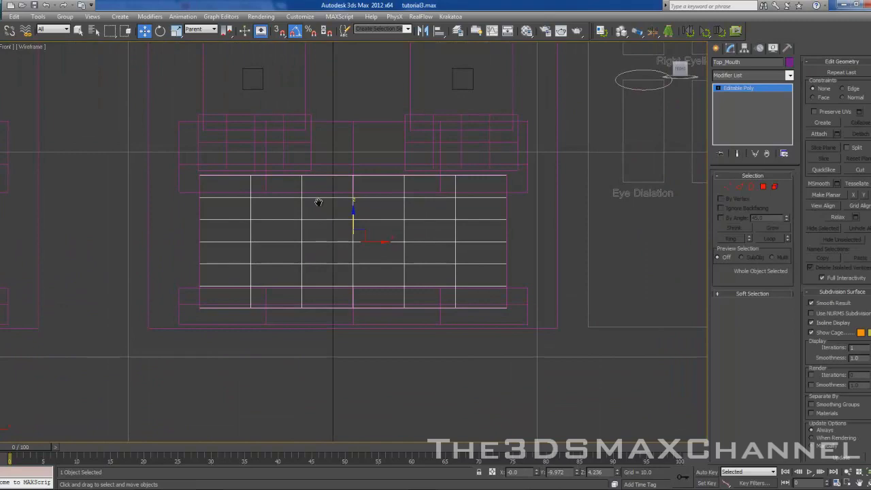
{"action": "left_click", "coordinate": [31, 46]}
{"action": "left_click", "coordinate": [48, 57]}
{"action": "middle_click_drag", "start_coordinate": [191, 115], "coordinate": [213, 112]}
{"action": "key", "text": "F4"}
{"action": "scroll", "coordinate": [275, 127], "scroll_direction": "down", "scroll_amount": 4}
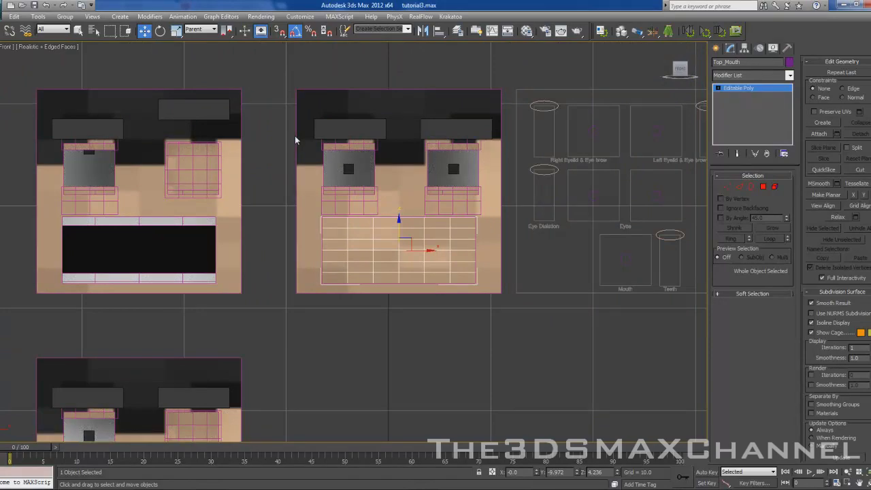
Try moving inner vertices of the Top_Mouth mesh at Vertex level, undo the moves and clear the selection.
{"action": "scroll", "coordinate": [484, 221], "scroll_direction": "up", "scroll_amount": 5}
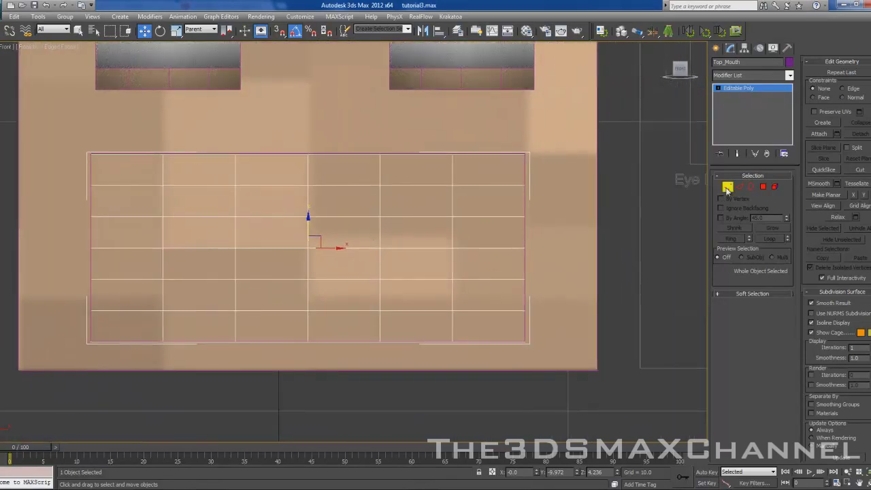
{"action": "left_click", "coordinate": [727, 188]}
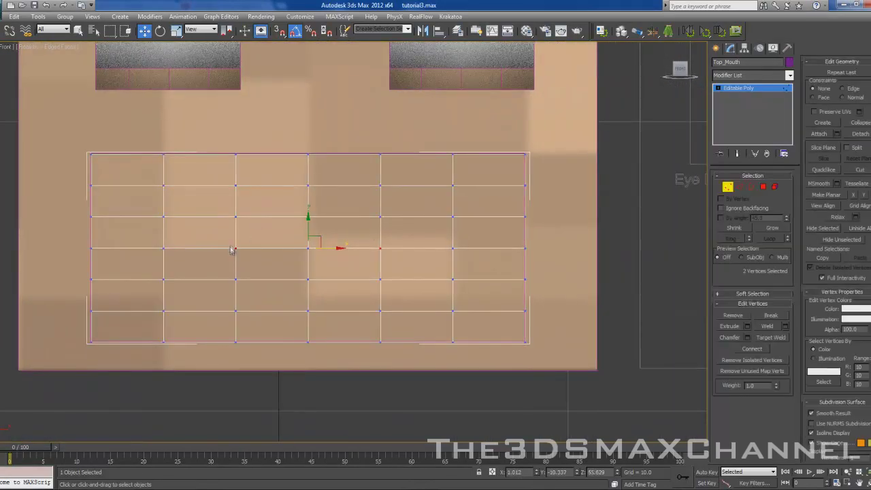
{"action": "left_click_drag", "start_coordinate": [230, 242], "coordinate": [249, 262]}
{"action": "mouse_move", "coordinate": [236, 229]}
{"action": "left_mouse_down"}
{"action": "mouse_move", "coordinate": [236, 204]}
{"action": "mouse_move", "coordinate": [235, 236]}
{"action": "left_mouse_up"}
{"action": "key", "text": "ctrl+z"}
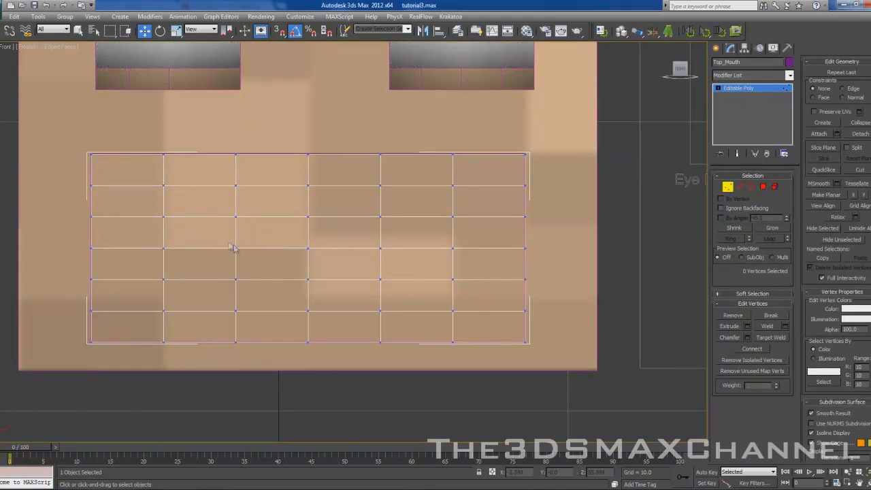
{"action": "left_click_drag", "start_coordinate": [236, 230], "coordinate": [236, 214]}
{"action": "key", "text": "ctrl+z"}
{"action": "middle_click_drag", "start_coordinate": [242, 210], "coordinate": [297, 212]}
{"action": "scroll", "coordinate": [297, 211], "scroll_direction": "up", "scroll_amount": 4}
{"action": "left_click", "coordinate": [222, 229]}
{"action": "scroll", "coordinate": [399, 213], "scroll_direction": "up", "scroll_amount": 5}
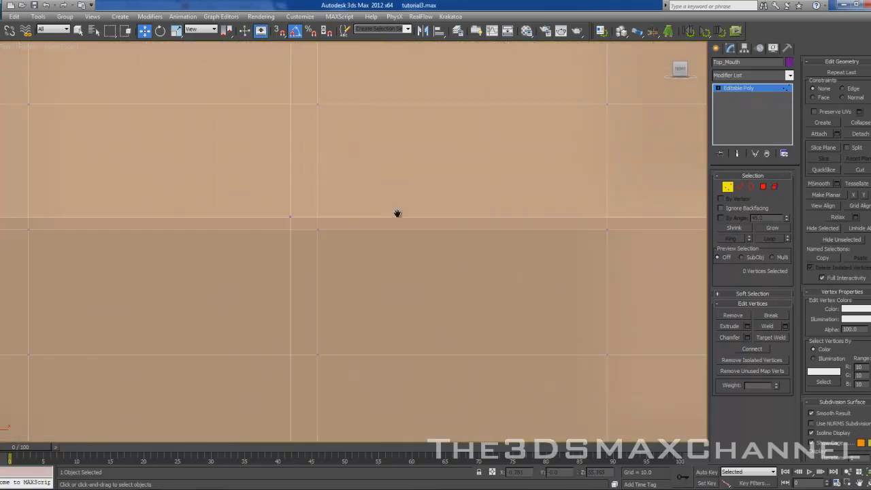
{"action": "left_click_drag", "start_coordinate": [255, 194], "coordinate": [275, 223]}
{"action": "key", "text": "ctrl+z"}
{"action": "middle_click_drag", "start_coordinate": [304, 222], "coordinate": [305, 222]}
{"action": "scroll", "coordinate": [320, 224], "scroll_direction": "down", "scroll_amount": 8}
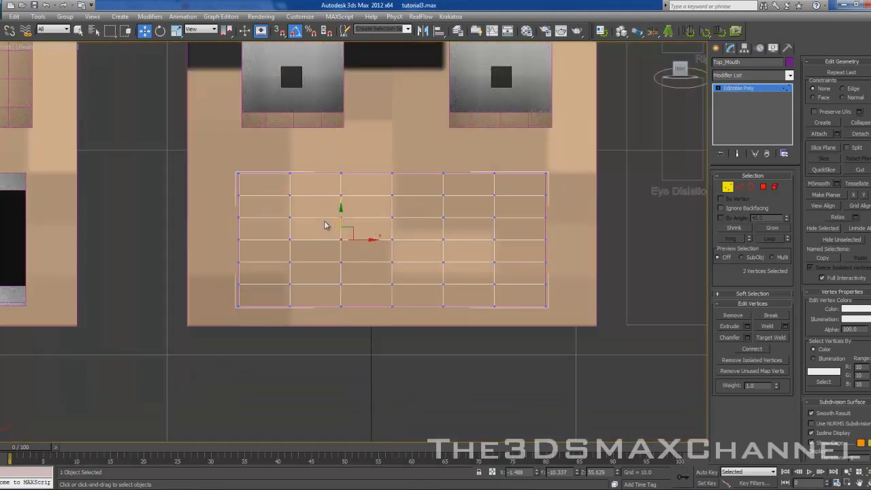
{"action": "left_click", "coordinate": [476, 367]}
Try moving one Top_Mouth polygon upward at Polygon level, view it without edges, and undo the move.
{"action": "key", "text": "F4"}
{"action": "key", "text": "F4"}
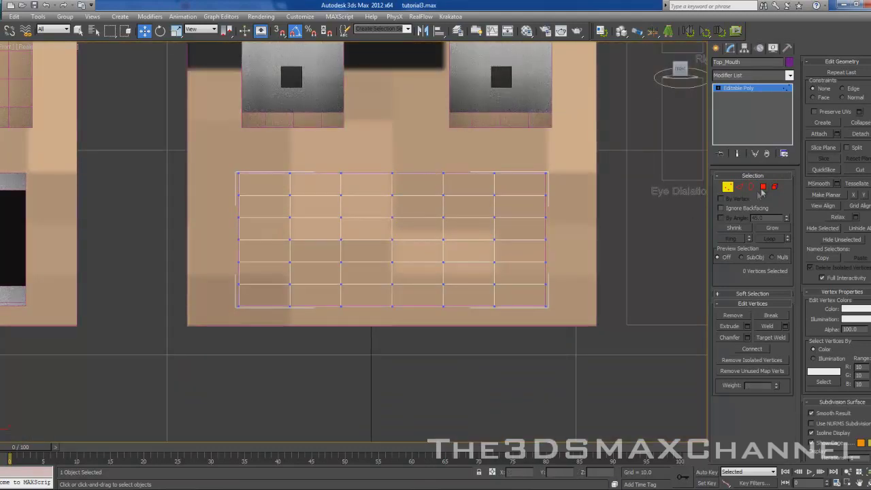
{"action": "left_click", "coordinate": [742, 189]}
{"action": "key", "text": "4"}
{"action": "left_click", "coordinate": [270, 233]}
{"action": "left_click_drag", "start_coordinate": [264, 206], "coordinate": [264, 189]}
{"action": "key", "text": "F4"}
{"action": "key", "text": "F3"}
{"action": "key", "text": "F3"}
{"action": "key", "text": "ctrl+z"}
{"action": "left_click", "coordinate": [364, 405]}
{"action": "scroll", "coordinate": [343, 266], "scroll_direction": "up", "scroll_amount": 2}
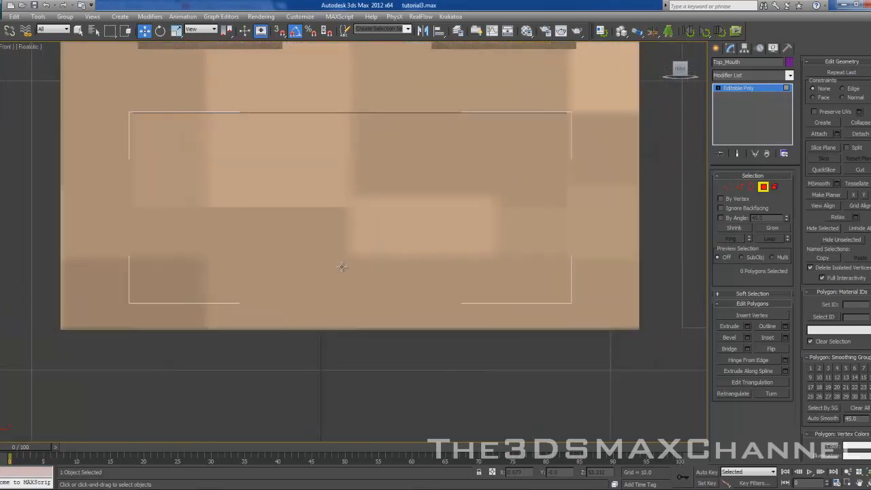
Show edged faces again, examine single edges in the lower part of Top_Mouth at Edge level, and leave sub-object editing.
{"action": "key", "text": "F4"}
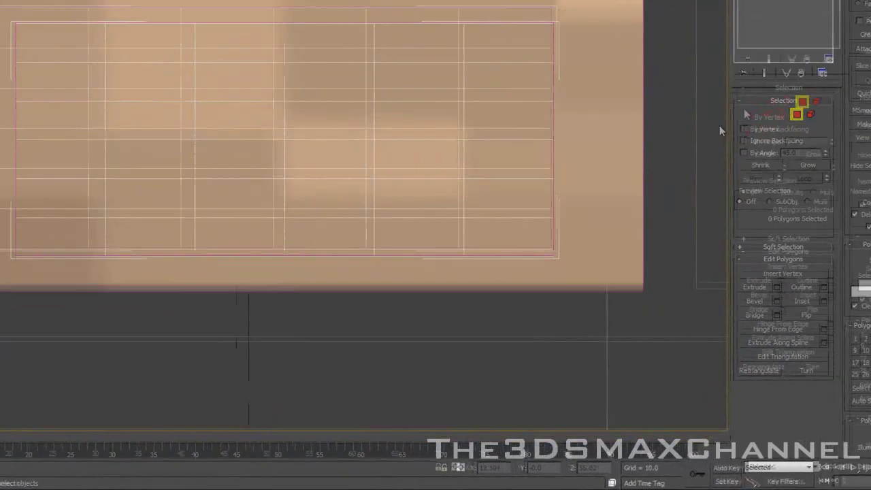
{"action": "key", "text": "2"}
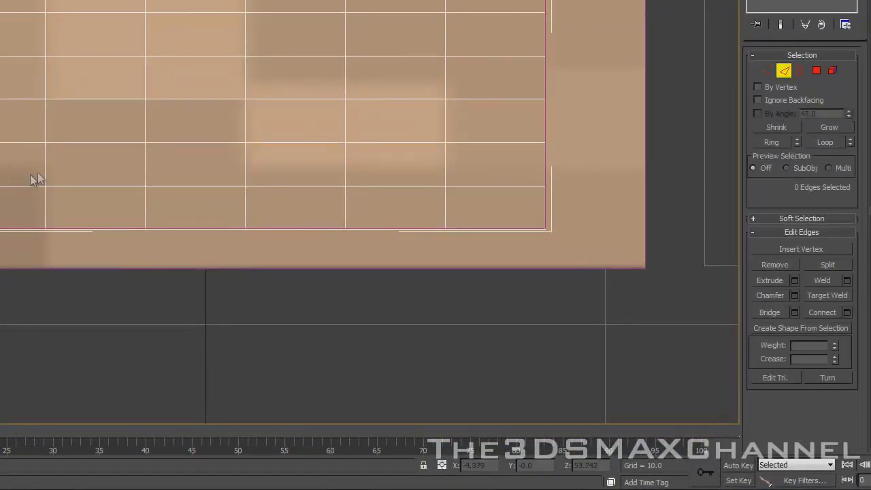
{"action": "left_click", "coordinate": [44, 171]}
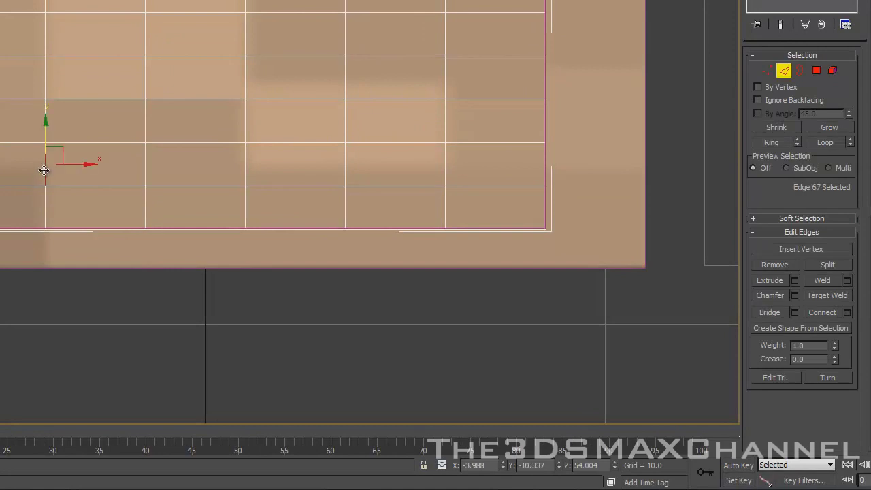
{"action": "left_click", "coordinate": [1, 186]}
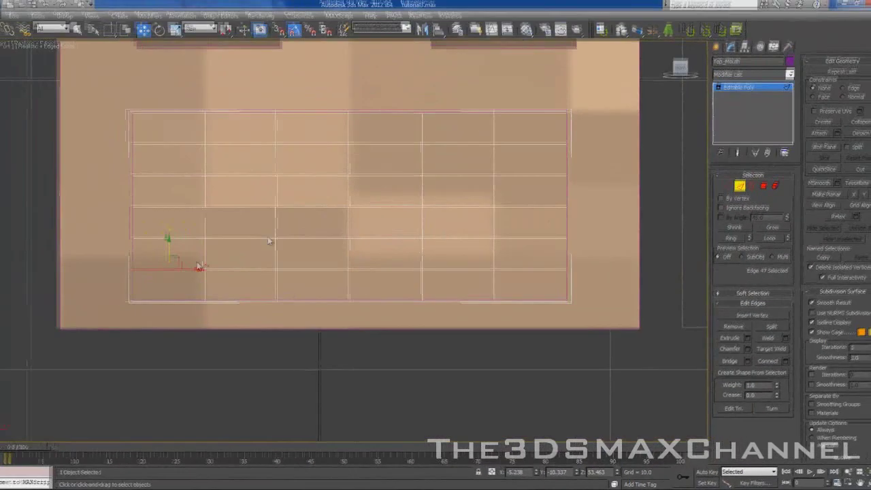
{"action": "middle_click_drag", "start_coordinate": [162, 124], "coordinate": [199, 119]}
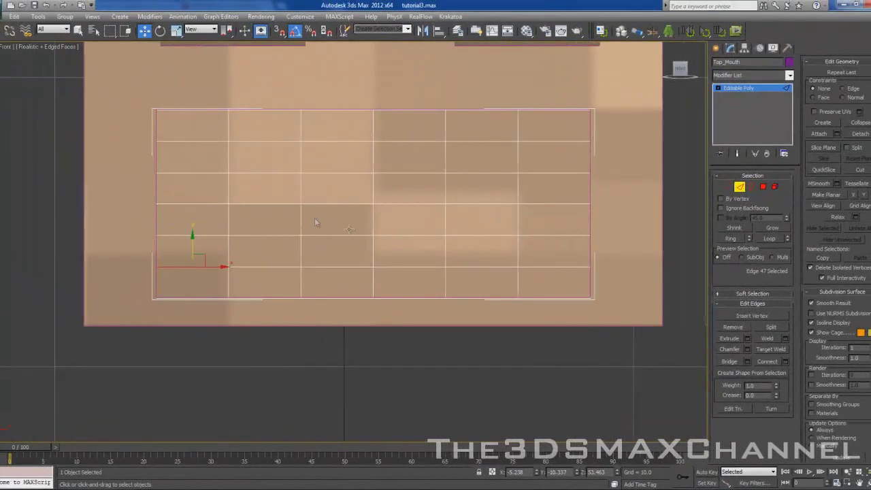
{"action": "scroll", "coordinate": [267, 141], "scroll_direction": "down", "scroll_amount": 2}
{"action": "left_click", "coordinate": [405, 313]}
{"action": "left_click", "coordinate": [740, 189]}
{"action": "scroll", "coordinate": [306, 231], "scroll_direction": "down", "scroll_amount": 4}
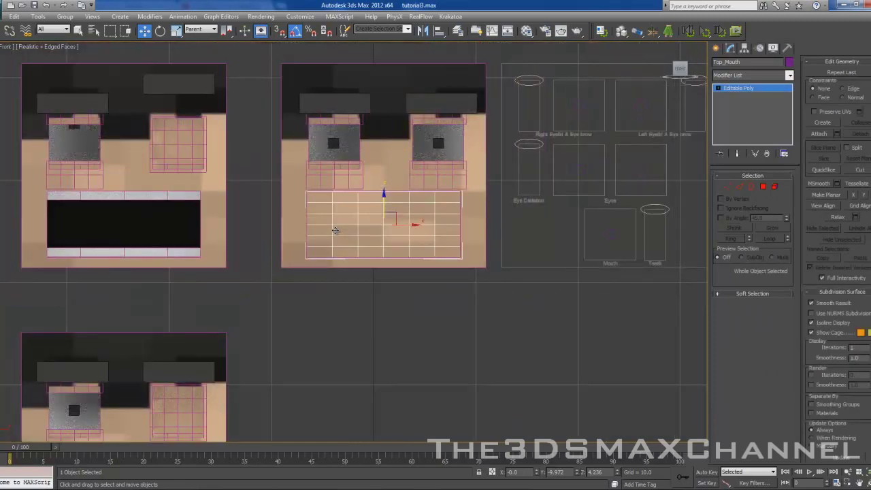
{"action": "scroll", "coordinate": [368, 196], "scroll_direction": "up", "scroll_amount": 3}
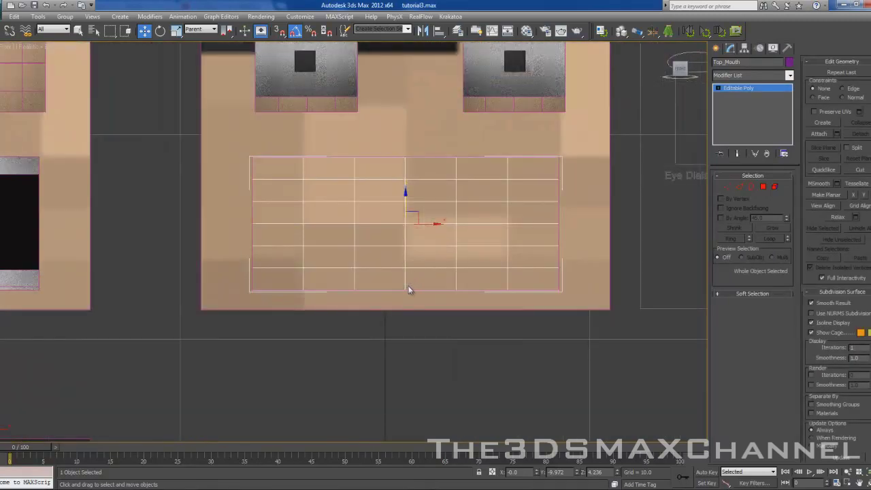
{"action": "scroll", "coordinate": [406, 292], "scroll_direction": "down", "scroll_amount": 3}
{"action": "scroll", "coordinate": [377, 198], "scroll_direction": "up", "scroll_amount": 2}
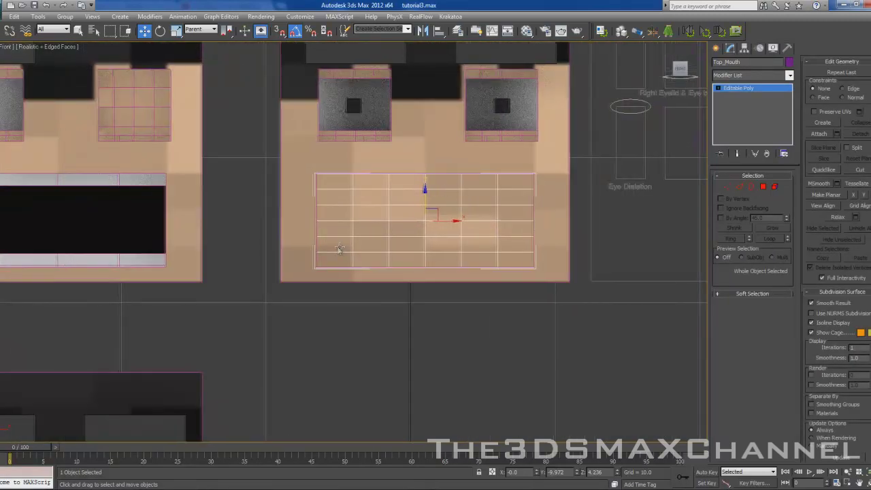
{"action": "scroll", "coordinate": [336, 249], "scroll_direction": "down", "scroll_amount": 4}
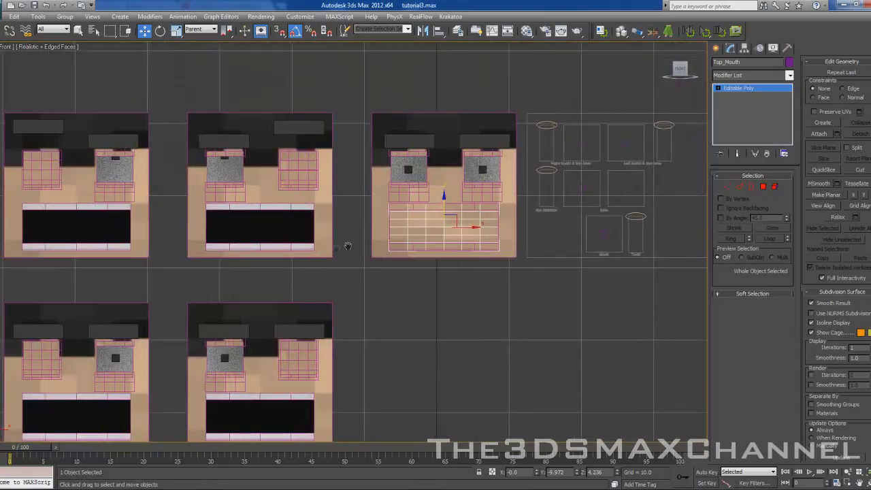
{"action": "middle_click_drag", "start_coordinate": [348, 246], "coordinate": [362, 257]}
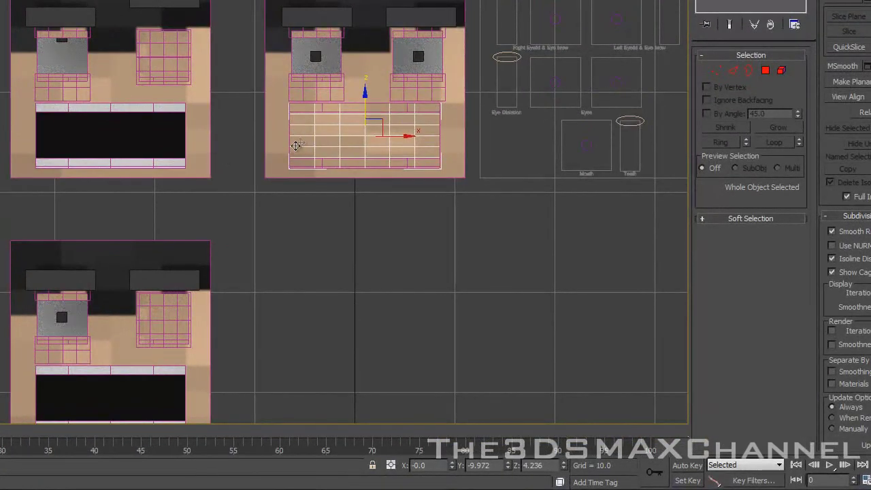
{"action": "scroll", "coordinate": [286, 142], "scroll_direction": "up", "scroll_amount": 2}
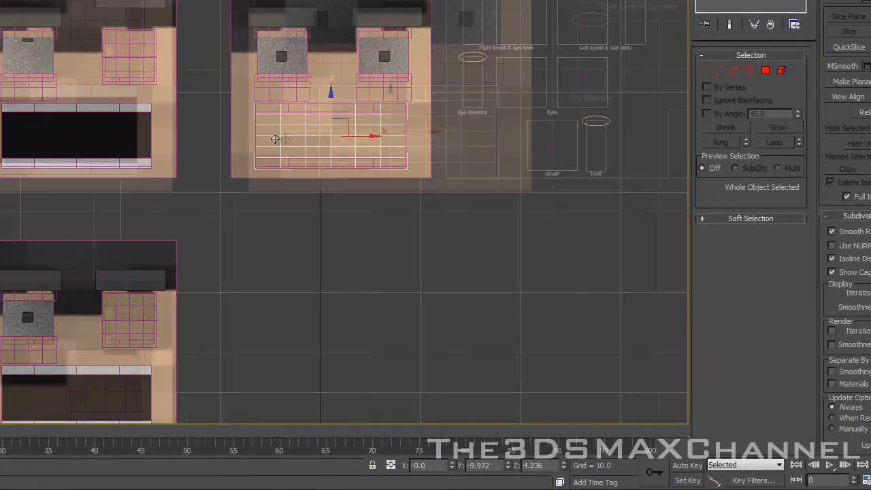
{"action": "key", "text": "F4"}
{"action": "left_click_drag", "start_coordinate": [429, 134], "coordinate": [62, 138]}
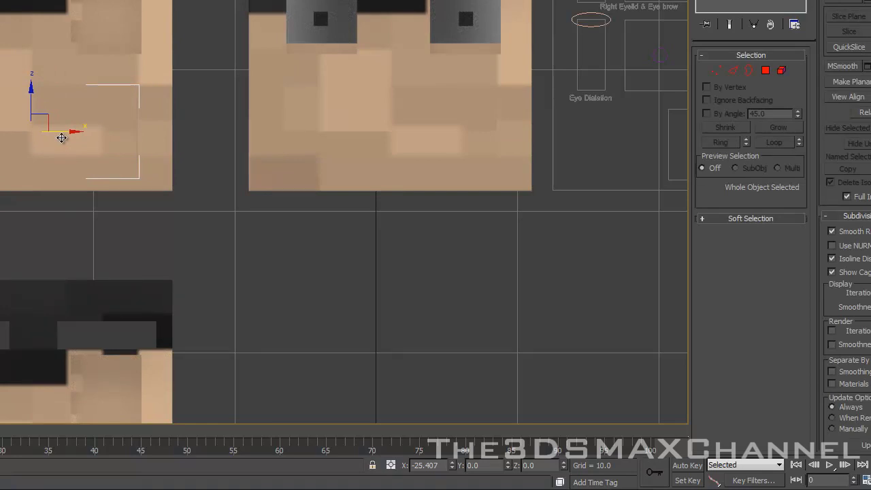
{"action": "left_click_drag", "start_coordinate": [61, 138], "coordinate": [171, 130]}
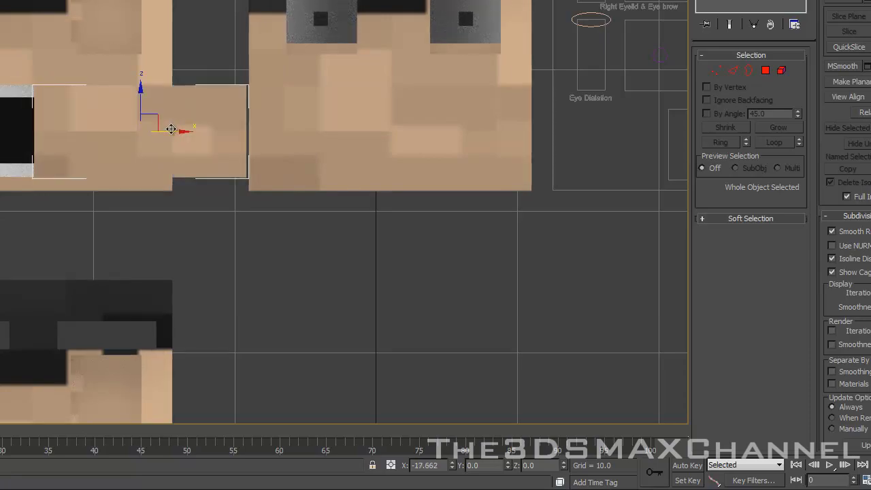
{"action": "left_click_drag", "start_coordinate": [170, 129], "coordinate": [225, 128], "text": "shift"}
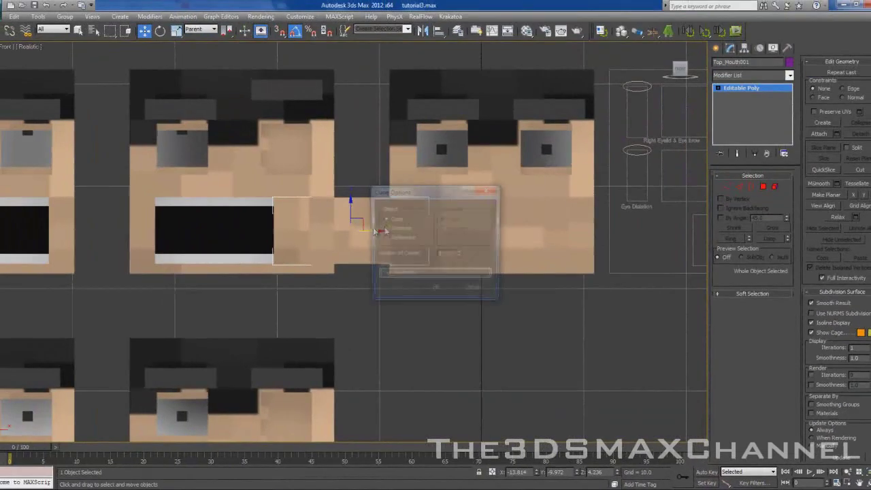
{"action": "left_click", "coordinate": [476, 292]}
Check the original Top_Mouth mesh in wireframe, then display the shaded view with Edged Faces.
{"action": "middle_click_drag", "start_coordinate": [521, 257], "coordinate": [349, 268]}
{"action": "scroll", "coordinate": [348, 269], "scroll_direction": "up", "scroll_amount": 2}
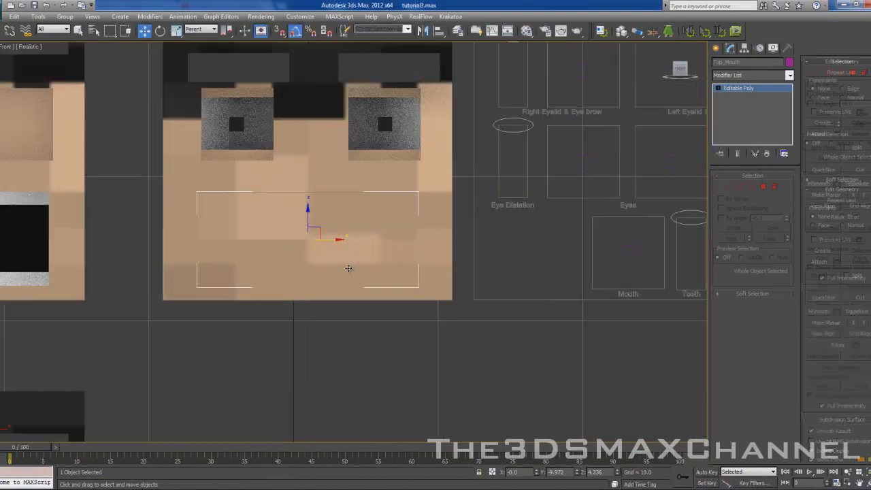
{"action": "key", "text": "F3"}
{"action": "key", "text": "F3"}
{"action": "key", "text": "F4"}
{"action": "scroll", "coordinate": [375, 249], "scroll_direction": "down", "scroll_amount": 3}
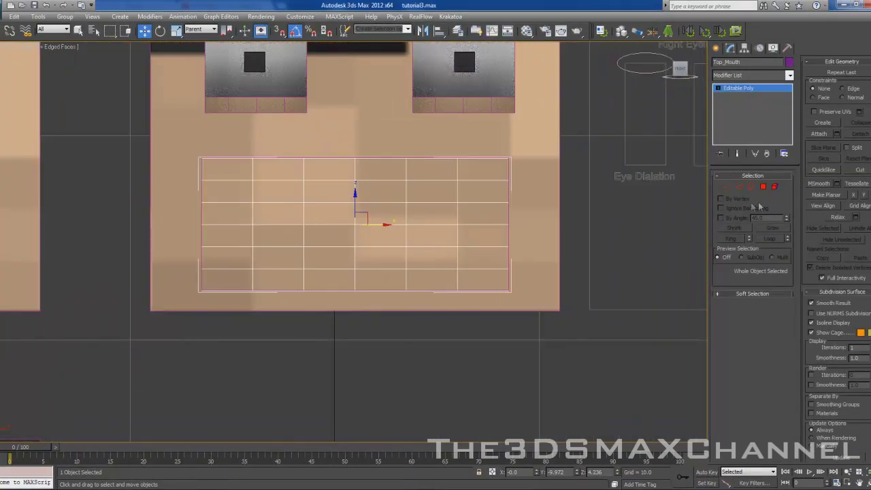
Delete the central block of eight polygons, four wide and two high, from the Top_Mouth mesh to open the mouth.
{"action": "left_click", "coordinate": [764, 188]}
{"action": "scroll", "coordinate": [371, 232], "scroll_direction": "down", "scroll_amount": 3}
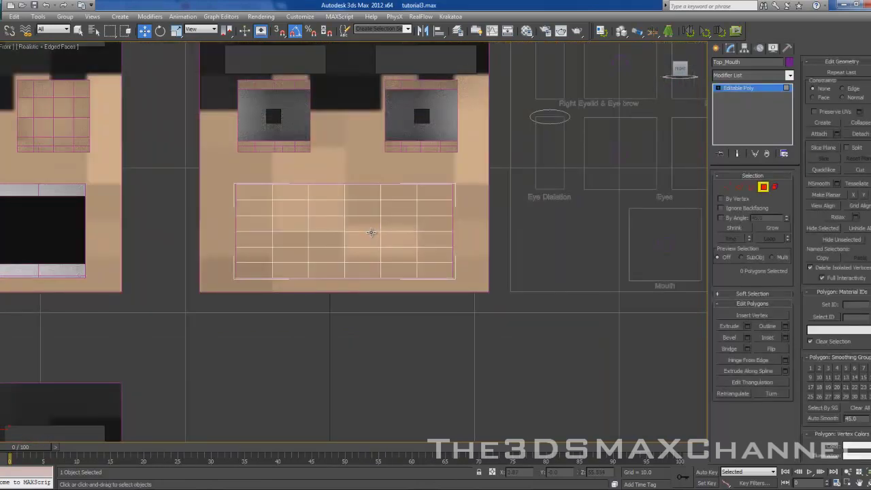
{"action": "scroll", "coordinate": [374, 232], "scroll_direction": "up", "scroll_amount": 2}
{"action": "left_click", "coordinate": [314, 212]}
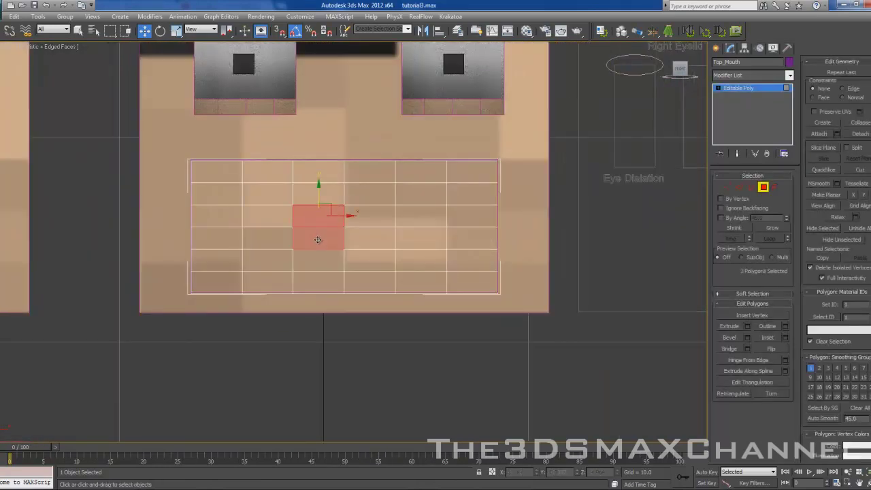
{"action": "left_click", "coordinate": [317, 239], "text": "ctrl"}
{"action": "left_click", "coordinate": [370, 238], "text": "ctrl"}
{"action": "left_click", "coordinate": [370, 215], "text": "ctrl"}
{"action": "left_click", "coordinate": [421, 215], "text": "ctrl"}
{"action": "left_click", "coordinate": [420, 238], "text": "ctrl"}
{"action": "left_click", "coordinate": [271, 245], "text": "ctrl"}
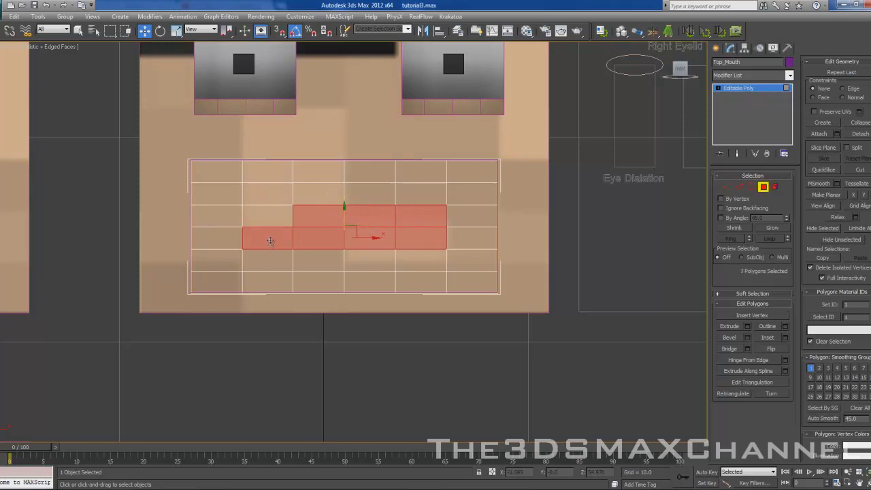
{"action": "left_click", "coordinate": [269, 217], "text": "ctrl"}
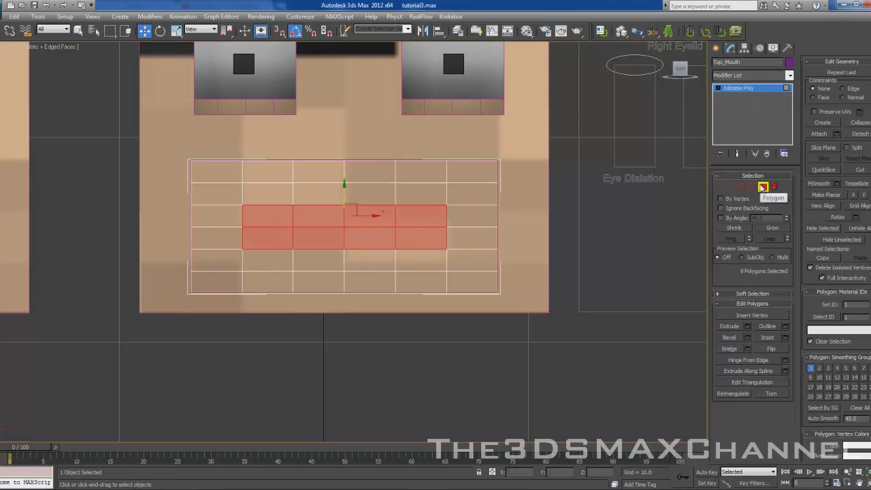
{"action": "middle_click_drag", "start_coordinate": [426, 248], "coordinate": [411, 231]}
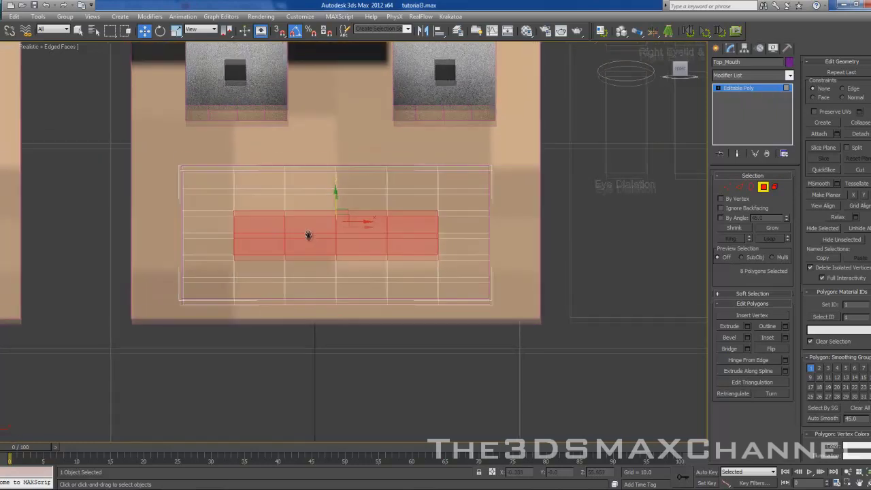
{"action": "key", "text": "Delete"}
Examine the mouth opening with edged faces hidden, then show the edges again and leave Polygon level.
{"action": "scroll", "coordinate": [310, 241], "scroll_direction": "down", "scroll_amount": 5}
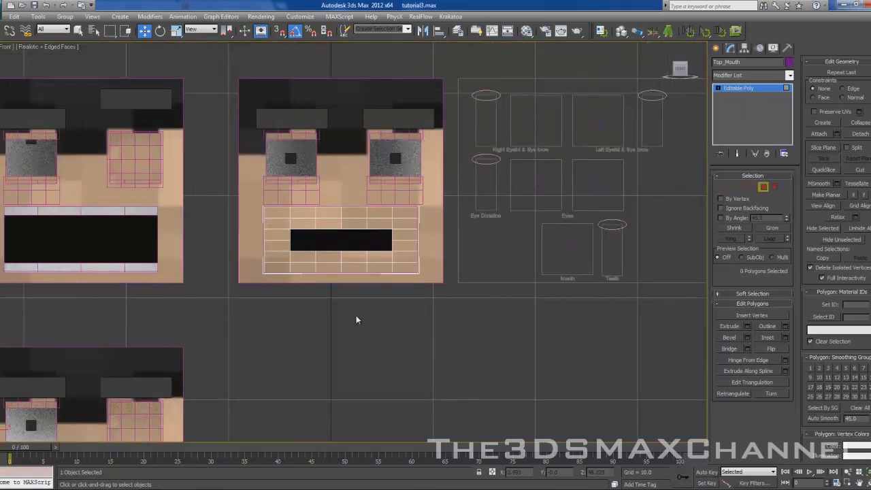
{"action": "scroll", "coordinate": [355, 312], "scroll_direction": "up", "scroll_amount": 2}
{"action": "key", "text": "F4"}
{"action": "scroll", "coordinate": [340, 300], "scroll_direction": "up", "scroll_amount": 4}
{"action": "key", "text": "F4"}
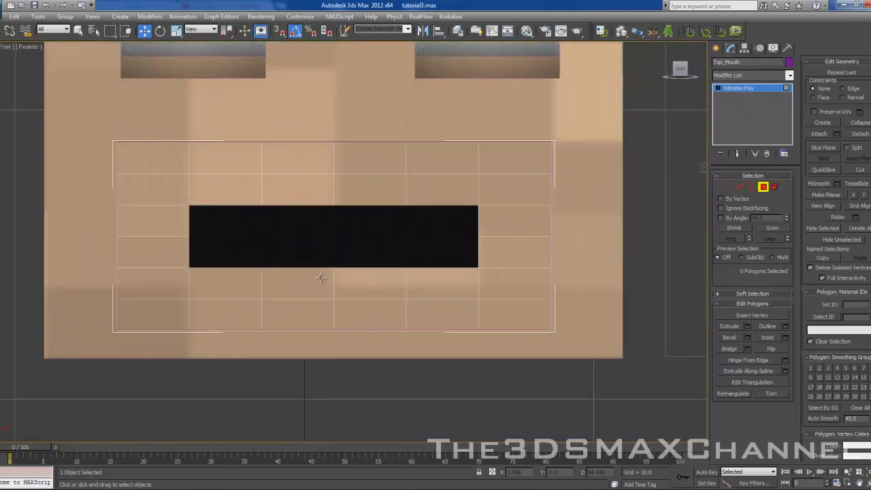
{"action": "scroll", "coordinate": [317, 262], "scroll_direction": "down", "scroll_amount": 2}
{"action": "middle_click_drag", "start_coordinate": [323, 258], "coordinate": [406, 247]}
{"action": "left_click", "coordinate": [764, 188]}
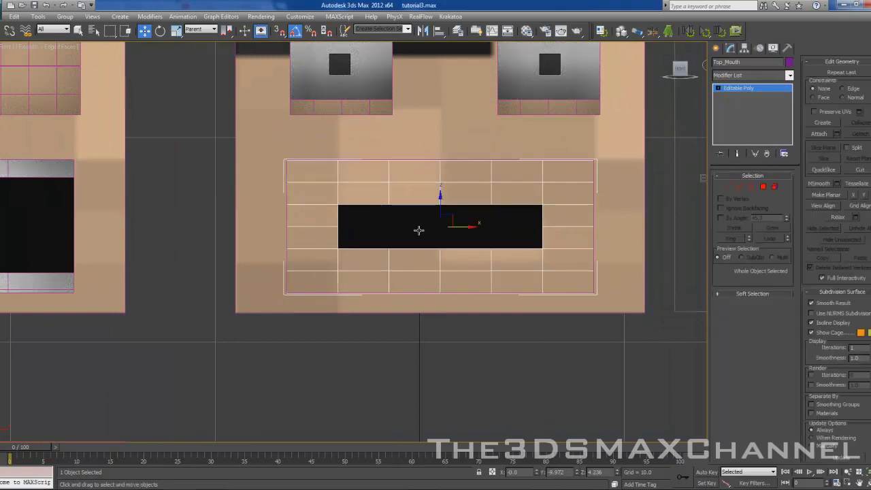
Clone the opened Top_Mouth mesh along X as four copies, one on each of the other upper-row faces.
{"action": "scroll", "coordinate": [412, 231], "scroll_direction": "up", "scroll_amount": 3}
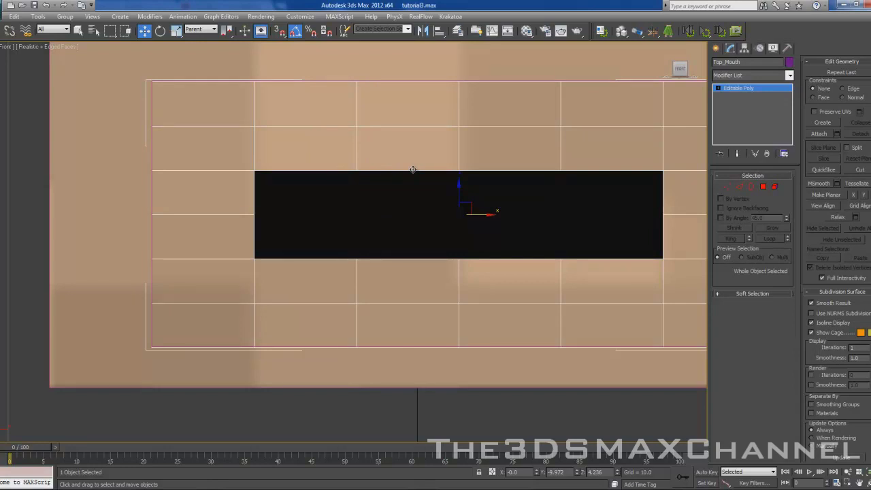
{"action": "middle_click_drag", "start_coordinate": [468, 212], "coordinate": [335, 209]}
{"action": "scroll", "coordinate": [335, 209], "scroll_direction": "down", "scroll_amount": 1}
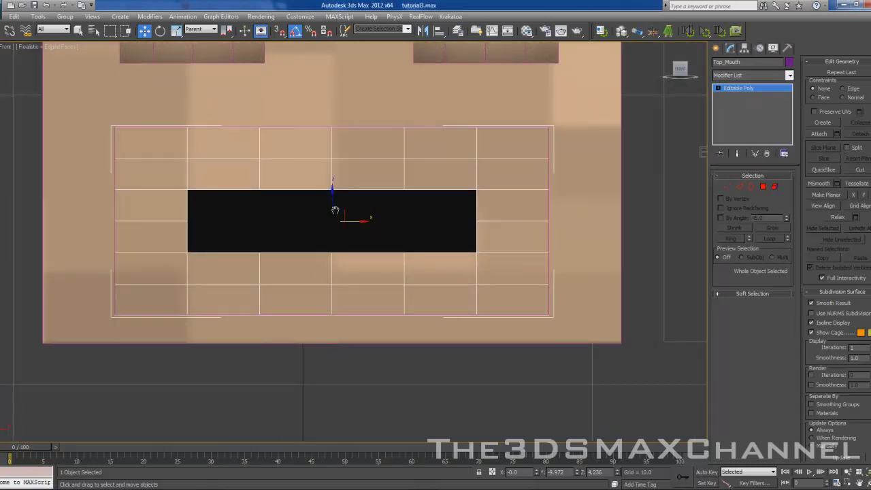
{"action": "scroll", "coordinate": [335, 210], "scroll_direction": "down", "scroll_amount": 6}
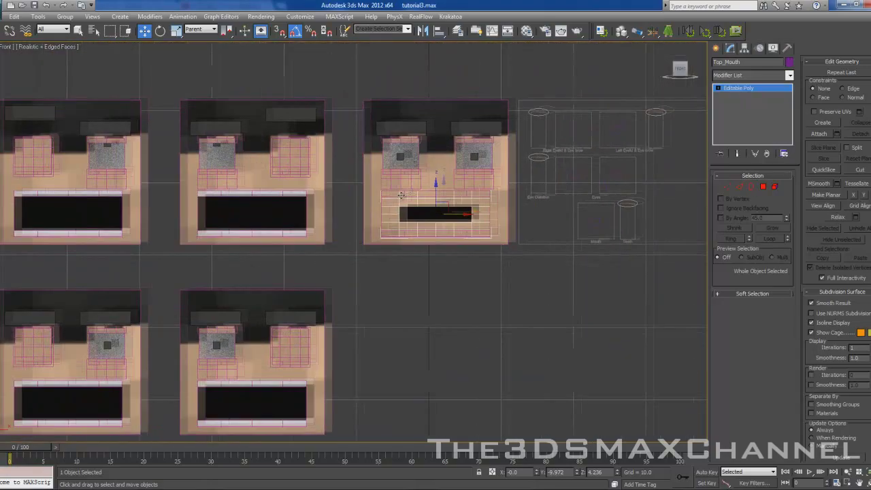
{"action": "scroll", "coordinate": [402, 195], "scroll_direction": "up", "scroll_amount": 5}
{"action": "middle_click_drag", "start_coordinate": [410, 201], "coordinate": [555, 200]}
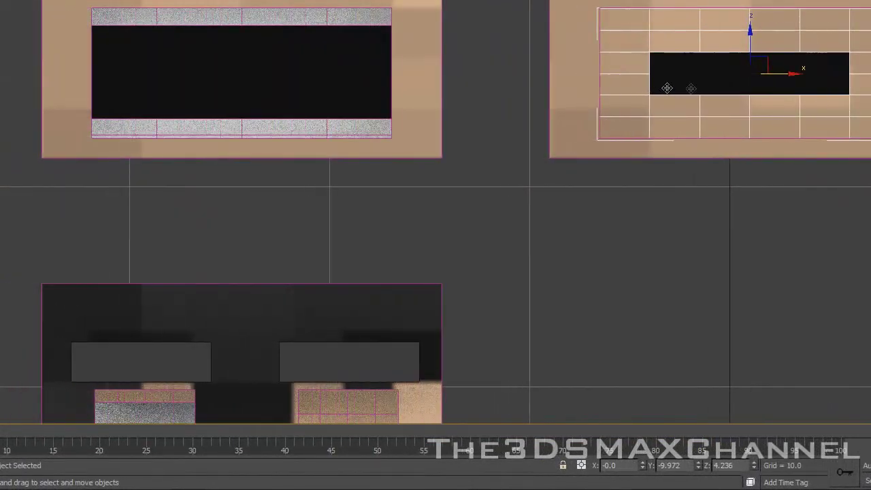
{"action": "mouse_move", "coordinate": [787, 77]}
{"action": "left_mouse_down", "text": "shift"}
{"action": "mouse_move", "coordinate": [274, 78]}
{"action": "mouse_move", "coordinate": [281, 82]}
{"action": "left_mouse_up", "text": "shift"}
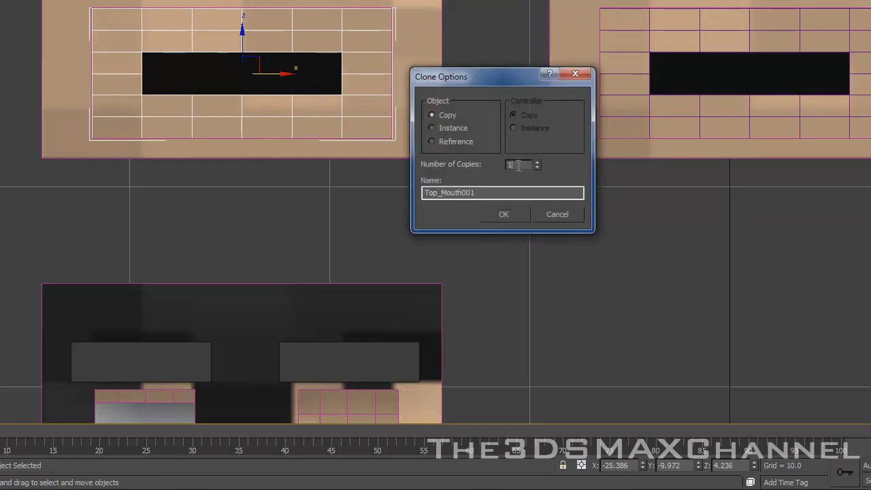
{"action": "left_click", "coordinate": [504, 214]}
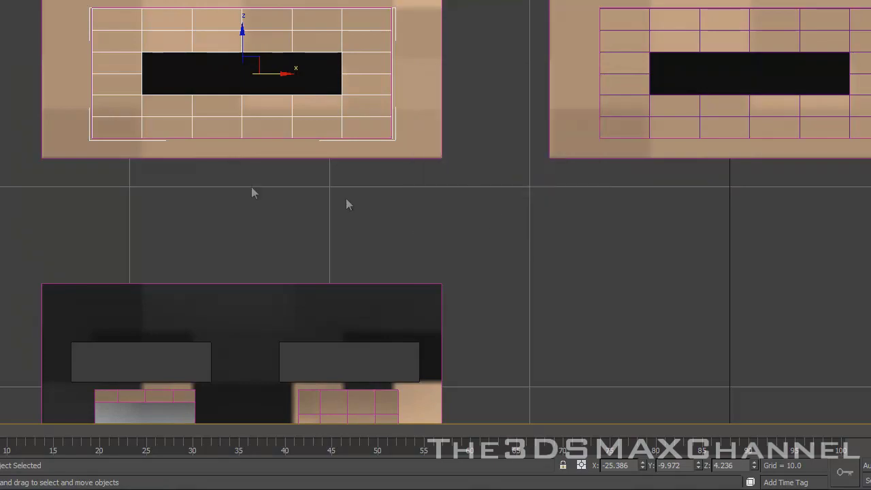
View the copies without edges and shift the farthest mouth copy about 0.34 units in negative X to cover the gap on its face.
{"action": "scroll", "coordinate": [428, 170], "scroll_direction": "down", "scroll_amount": 5}
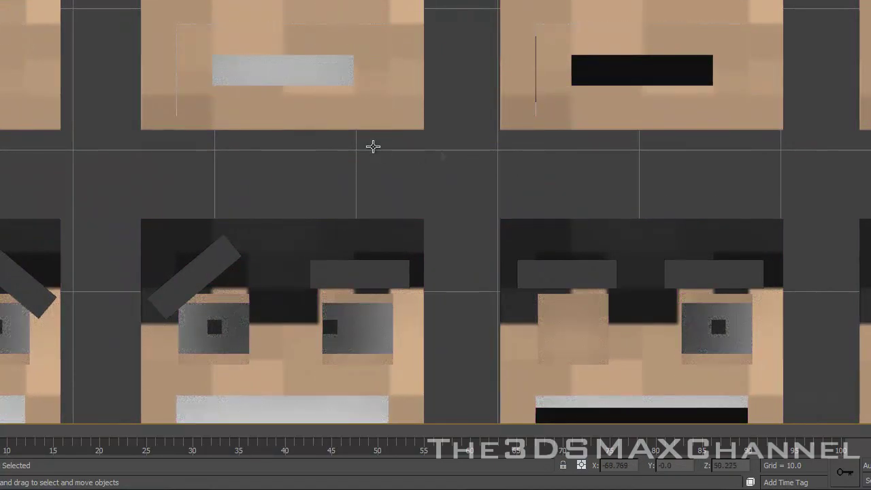
{"action": "middle_click_drag", "start_coordinate": [372, 146], "coordinate": [733, 145]}
{"action": "scroll", "coordinate": [331, 122], "scroll_direction": "up", "scroll_amount": 2}
{"action": "middle_click_drag", "start_coordinate": [331, 123], "coordinate": [490, 230]}
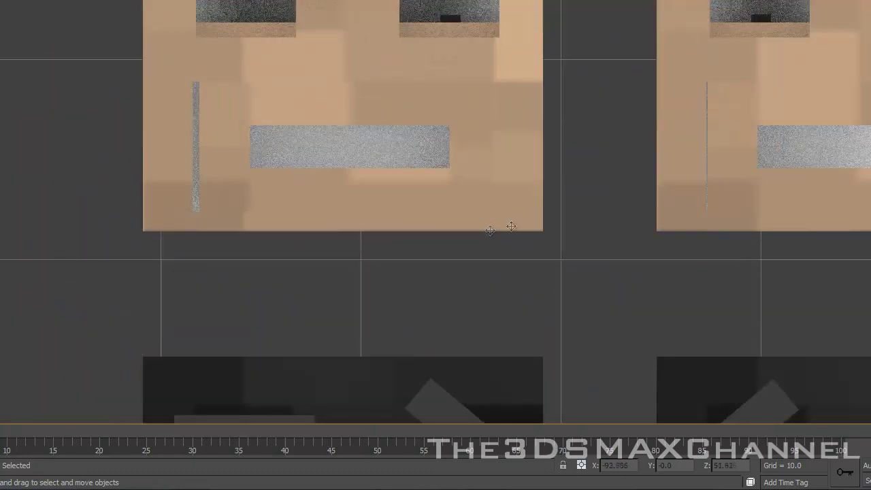
{"action": "left_click", "coordinate": [361, 132]}
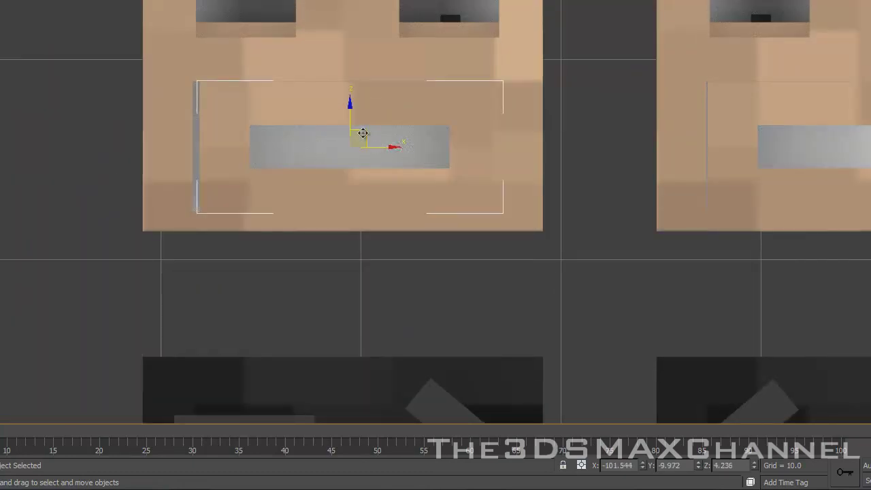
{"action": "left_click_drag", "start_coordinate": [382, 147], "coordinate": [377, 146]}
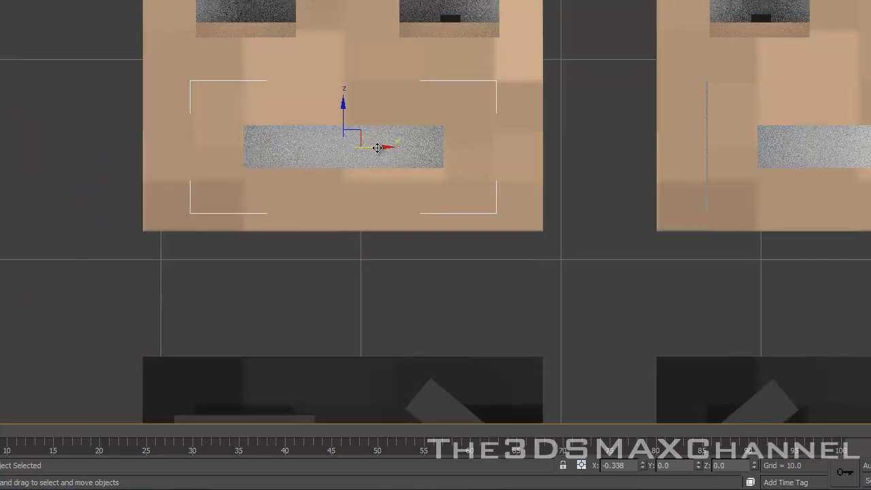
Nudge the mouth copies on the second and third upper-row faces along X to align them with their openings.
{"action": "left_click", "coordinate": [566, 123]}
{"action": "middle_click_drag", "start_coordinate": [566, 123], "coordinate": [117, 92]}
{"action": "left_click", "coordinate": [436, 114]}
{"action": "left_click_drag", "start_coordinate": [435, 115], "coordinate": [433, 114]}
{"action": "middle_click_drag", "start_coordinate": [534, 116], "coordinate": [49, 88]}
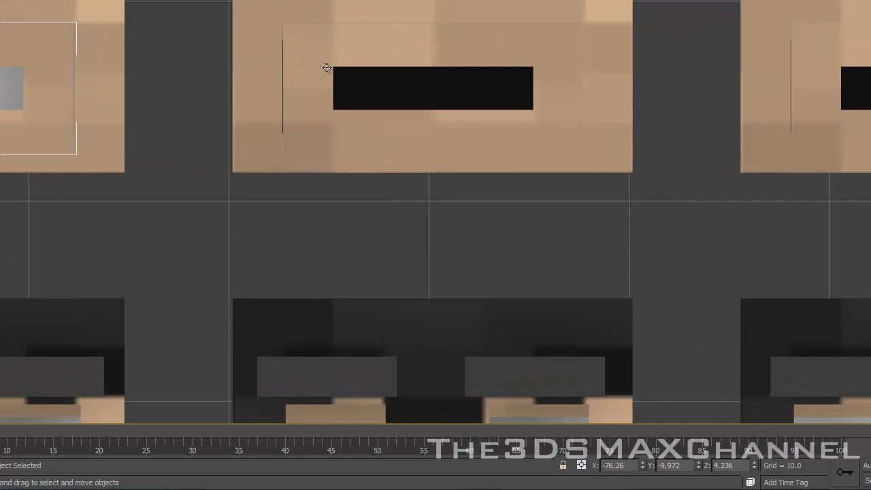
{"action": "left_click", "coordinate": [368, 91]}
{"action": "left_click_drag", "start_coordinate": [469, 89], "coordinate": [468, 90]}
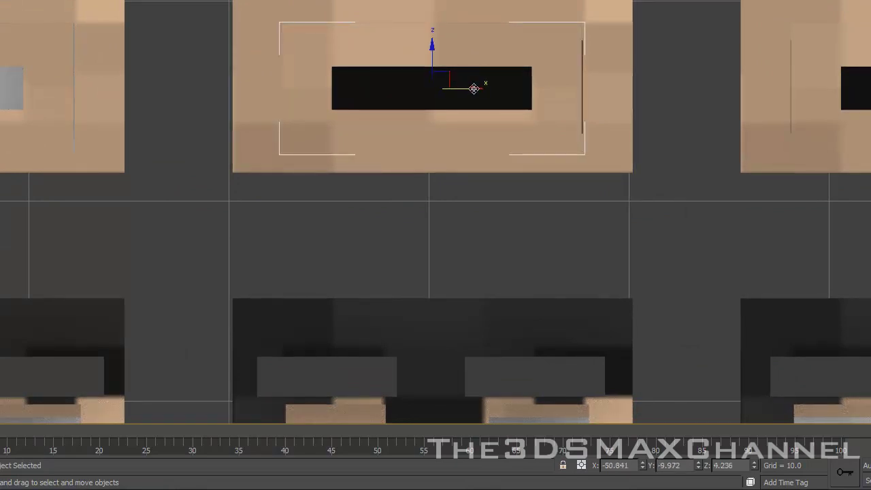
{"action": "left_click_drag", "start_coordinate": [474, 88], "coordinate": [475, 89]}
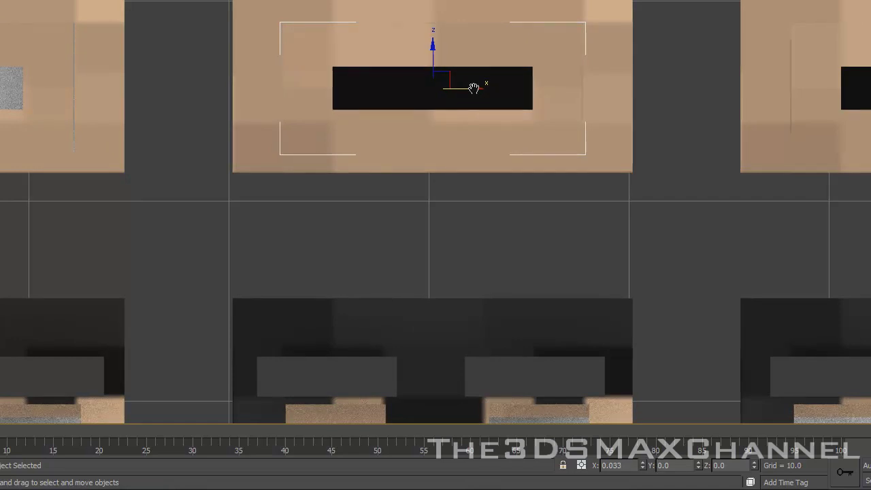
Select the four upper-row mouth copies and clone them about 26.18 units down in Z onto the lower-row faces.
{"action": "middle_click_drag", "start_coordinate": [593, 197], "coordinate": [269, 116]}
{"action": "scroll", "coordinate": [268, 116], "scroll_direction": "down", "scroll_amount": 5}
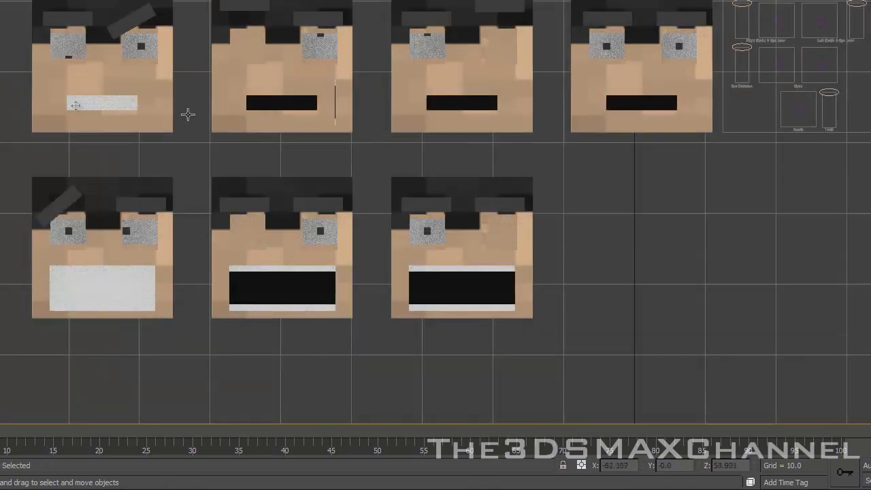
{"action": "left_click", "coordinate": [88, 72]}
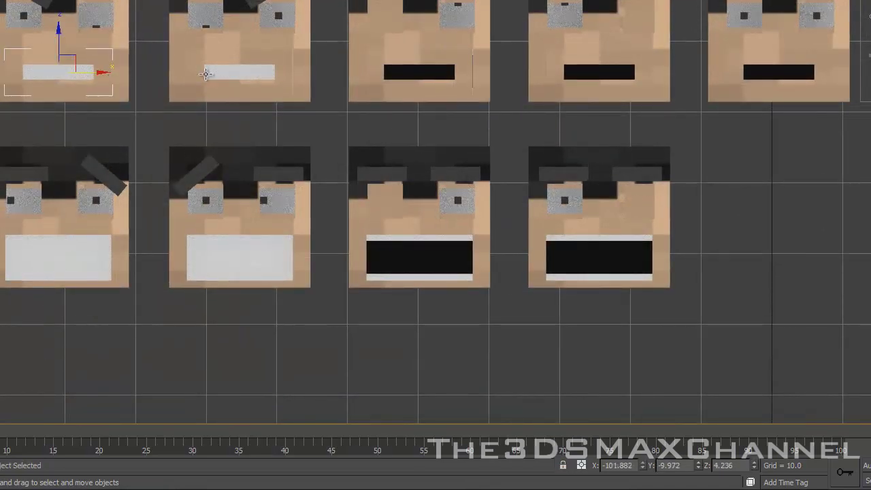
{"action": "left_click", "coordinate": [211, 72], "text": "ctrl"}
{"action": "left_click", "coordinate": [409, 71], "text": "ctrl"}
{"action": "left_click", "coordinate": [564, 71], "text": "ctrl"}
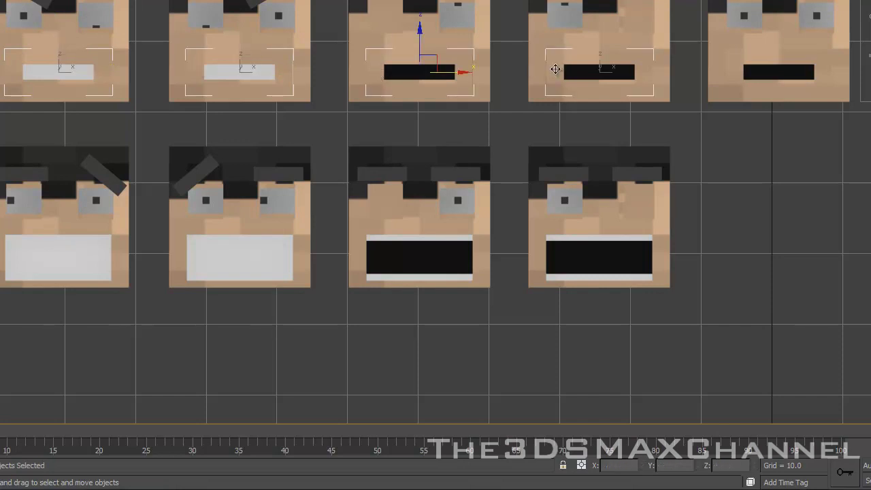
{"action": "left_click_drag", "start_coordinate": [419, 40], "coordinate": [443, 220]}
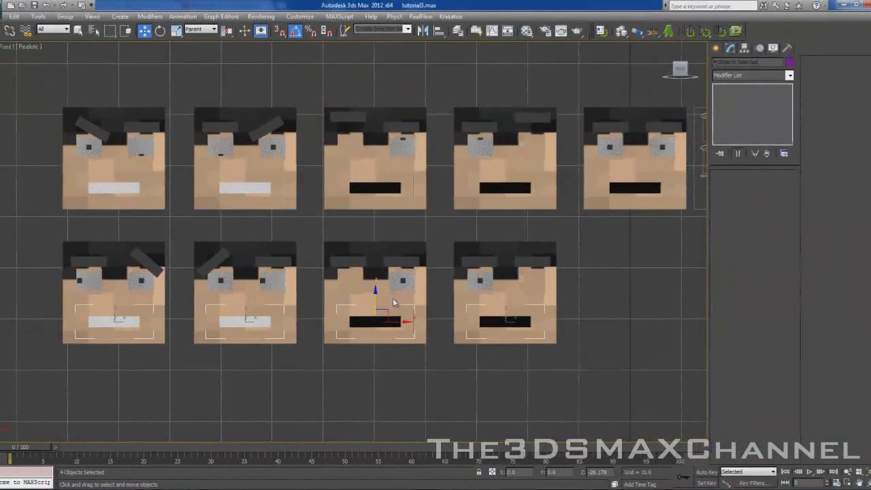
Lower the four new lower-row mouth copies by about 0.05 units in Z to fit their faces, then clear the selection.
{"action": "scroll", "coordinate": [422, 256], "scroll_direction": "up", "scroll_amount": 5}
{"action": "middle_click_drag", "start_coordinate": [219, 199], "coordinate": [233, 171]}
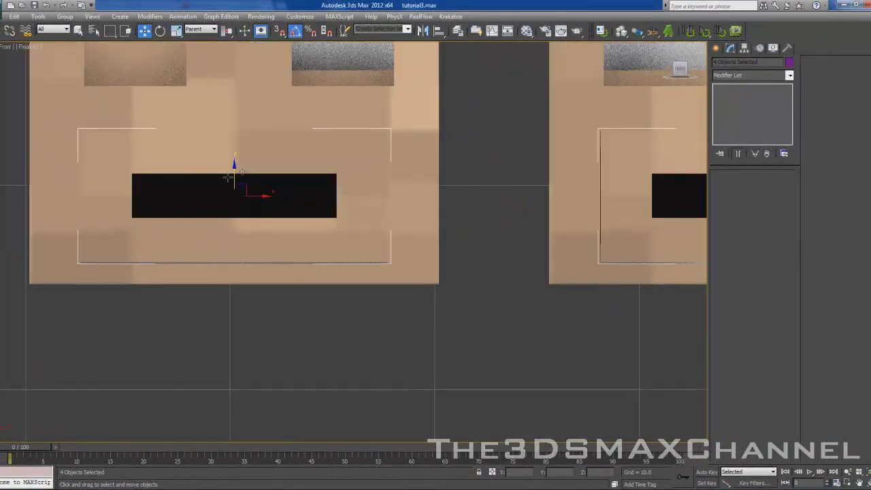
{"action": "left_click_drag", "start_coordinate": [233, 171], "coordinate": [234, 173]}
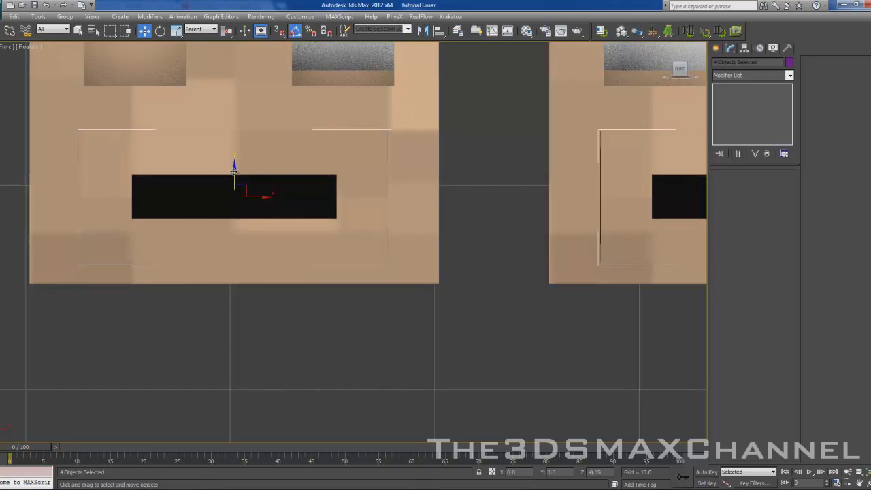
{"action": "left_click", "coordinate": [286, 316]}
{"action": "scroll", "coordinate": [286, 316], "scroll_direction": "down", "scroll_amount": 6}
{"action": "scroll", "coordinate": [299, 292], "scroll_direction": "up", "scroll_amount": 5}
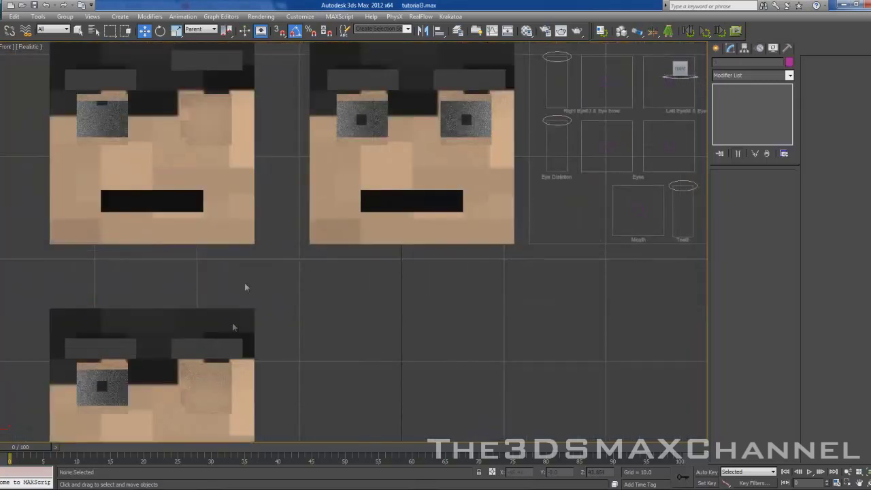
{"action": "scroll", "coordinate": [325, 268], "scroll_direction": "down", "scroll_amount": 4}
{"action": "scroll", "coordinate": [326, 268], "scroll_direction": "up", "scroll_amount": 2}
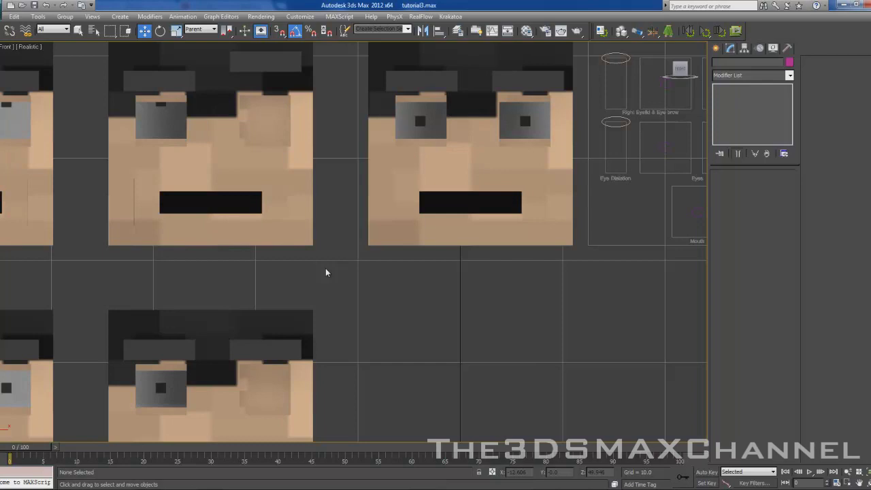
Select the Top_Mouth001 copy on the upper-row face beside the original, enter edge editing and show the mesh edges.
{"action": "left_click", "coordinate": [402, 203]}
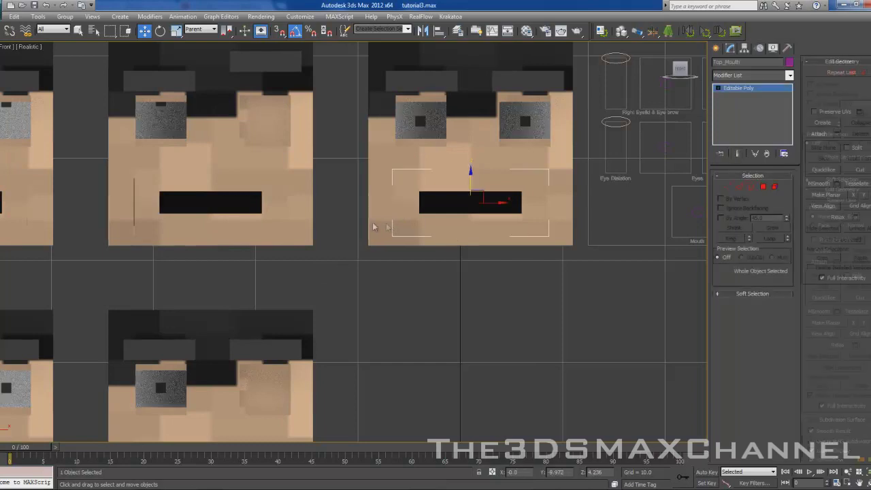
{"action": "scroll", "coordinate": [402, 226], "scroll_direction": "down", "scroll_amount": 3}
{"action": "scroll", "coordinate": [230, 225], "scroll_direction": "up", "scroll_amount": 4}
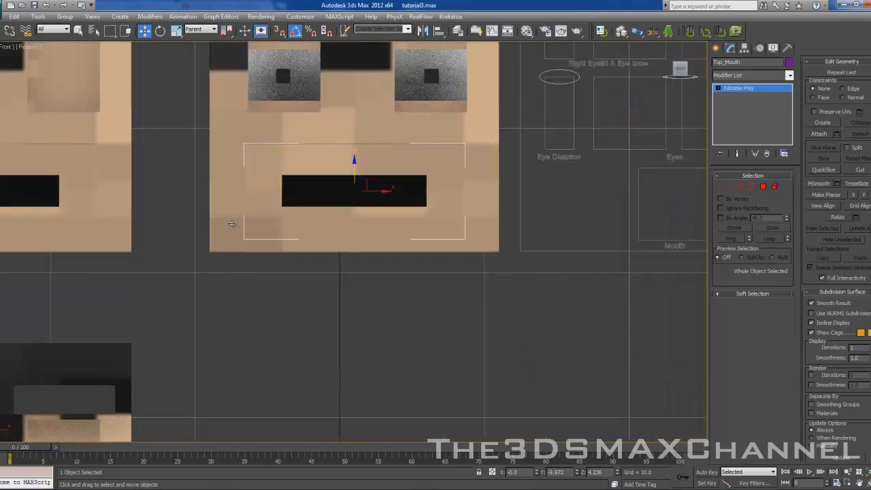
{"action": "middle_click_drag", "start_coordinate": [284, 224], "coordinate": [418, 234]}
{"action": "scroll", "coordinate": [376, 228], "scroll_direction": "down", "scroll_amount": 2}
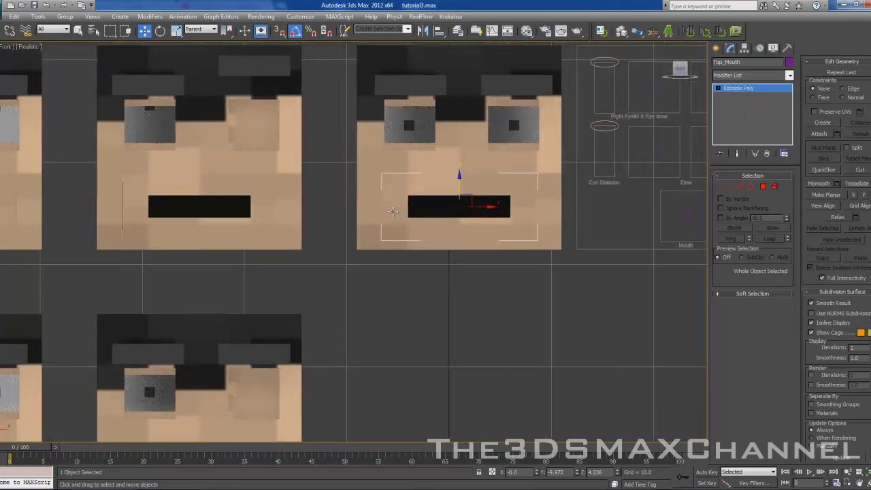
{"action": "middle_click_drag", "start_coordinate": [332, 223], "coordinate": [479, 224]}
{"action": "scroll", "coordinate": [478, 224], "scroll_direction": "up", "scroll_amount": 2}
{"action": "left_click", "coordinate": [370, 197]}
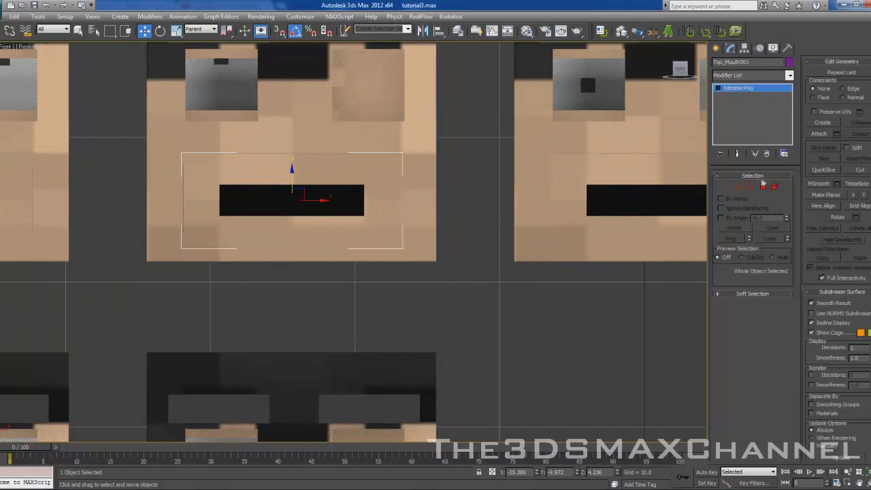
{"action": "left_click", "coordinate": [740, 187]}
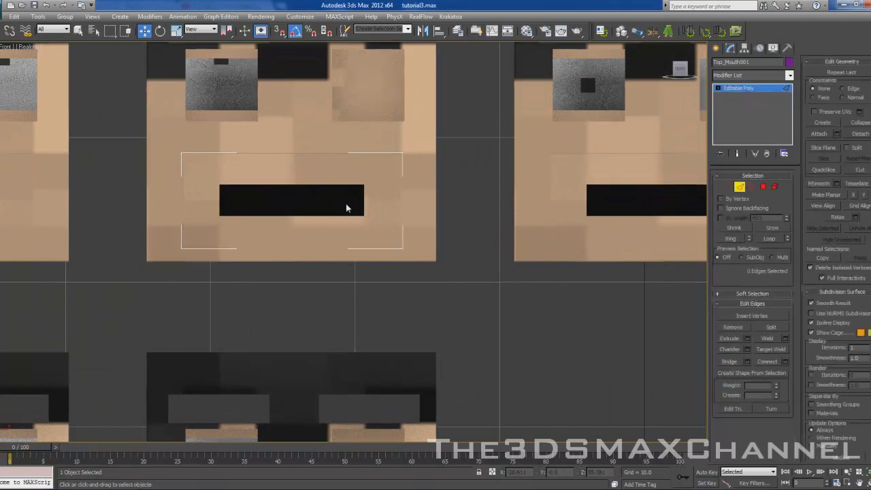
{"action": "middle_click_drag", "start_coordinate": [346, 204], "coordinate": [423, 233]}
{"action": "scroll", "coordinate": [423, 234], "scroll_direction": "up", "scroll_amount": 2}
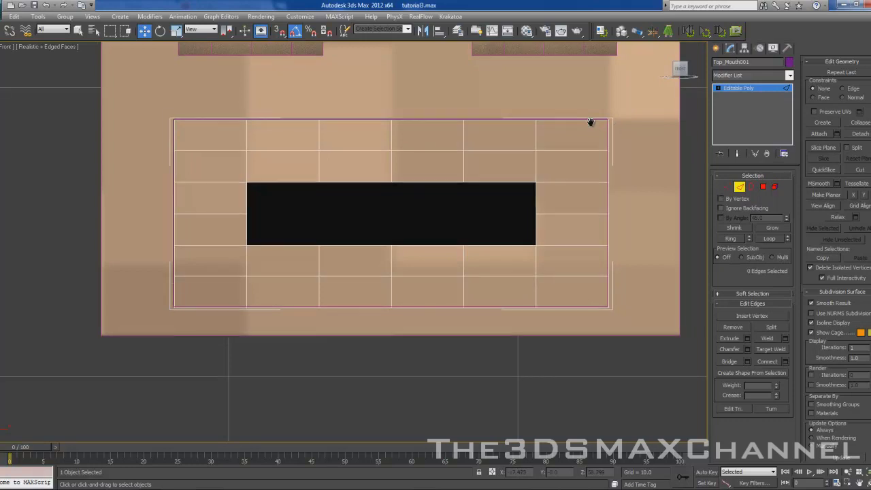
{"action": "middle_click_drag", "start_coordinate": [591, 121], "coordinate": [588, 115]}
{"action": "scroll", "coordinate": [490, 184], "scroll_direction": "up", "scroll_amount": 2}
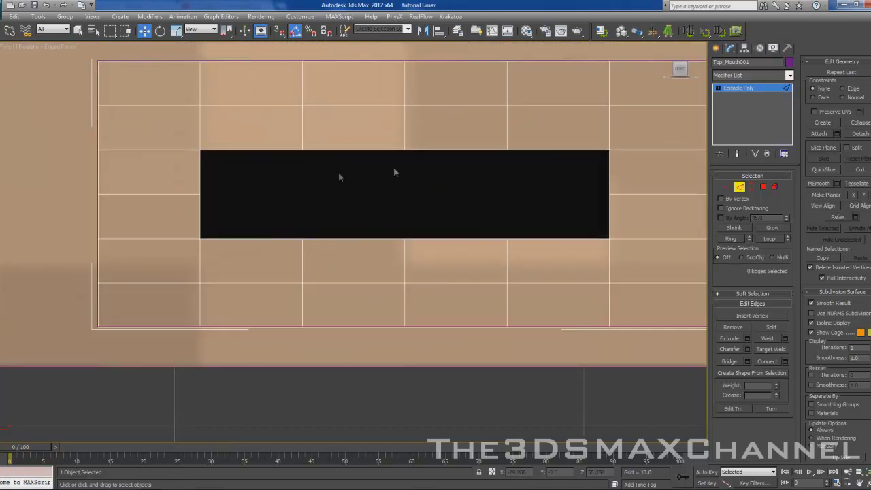
{"action": "middle_click_drag", "start_coordinate": [402, 169], "coordinate": [342, 166]}
{"action": "scroll", "coordinate": [404, 176], "scroll_direction": "down", "scroll_amount": 2}
Select the four vertical side edges of the mouth opening and try to scale them along X.
{"action": "left_click", "coordinate": [202, 193]}
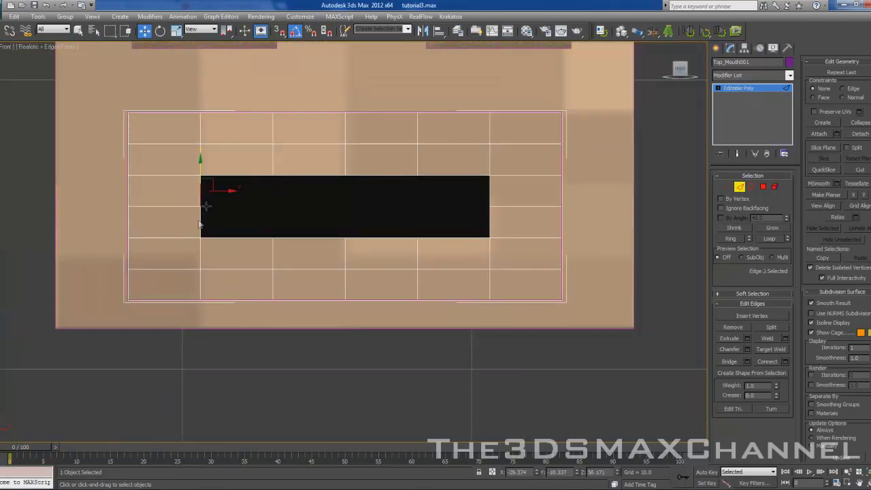
{"action": "left_click", "coordinate": [199, 221]}
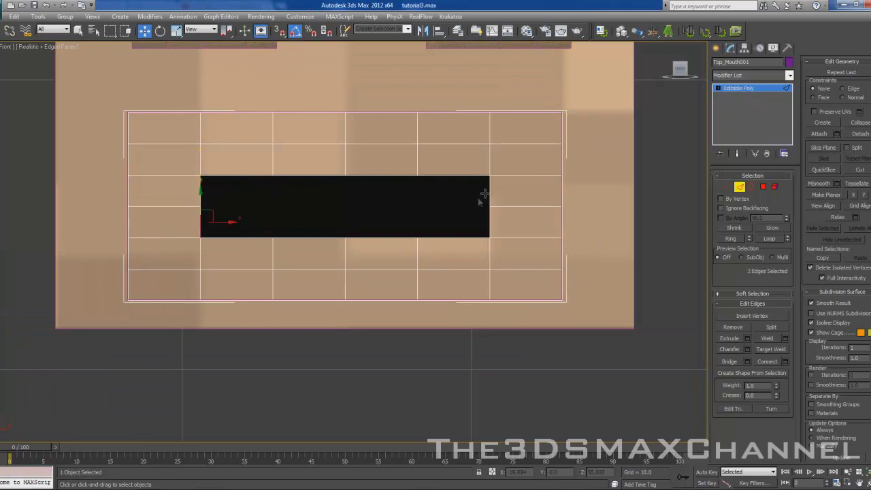
{"action": "middle_click_drag", "start_coordinate": [291, 204], "coordinate": [246, 201]}
{"action": "left_click", "coordinate": [447, 196], "text": "ctrl"}
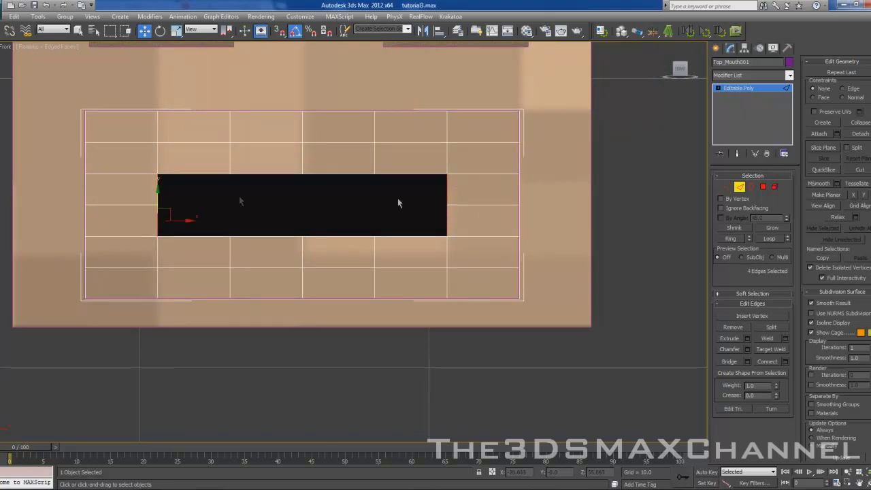
{"action": "left_click", "coordinate": [175, 30]}
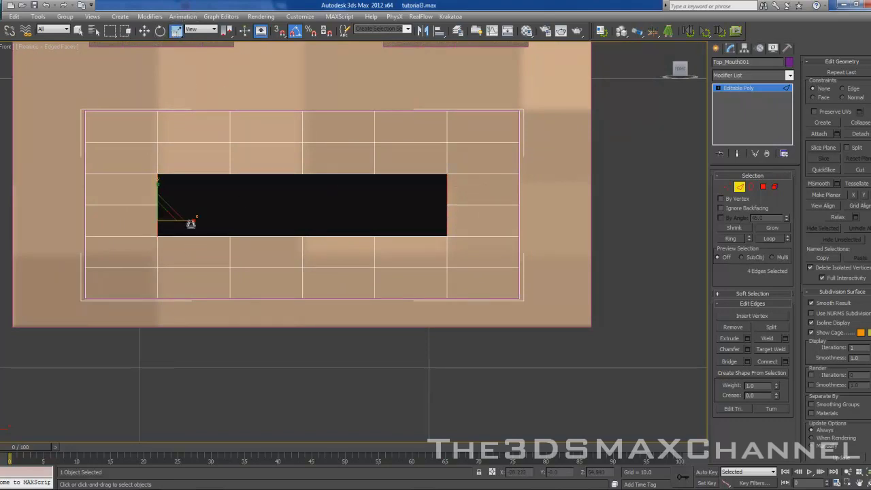
{"action": "left_click_drag", "start_coordinate": [218, 221], "coordinate": [217, 221]}
{"action": "left_click", "coordinate": [177, 31]}
{"action": "middle_click_drag", "start_coordinate": [241, 125], "coordinate": [247, 123]}
{"action": "left_click", "coordinate": [173, 204]}
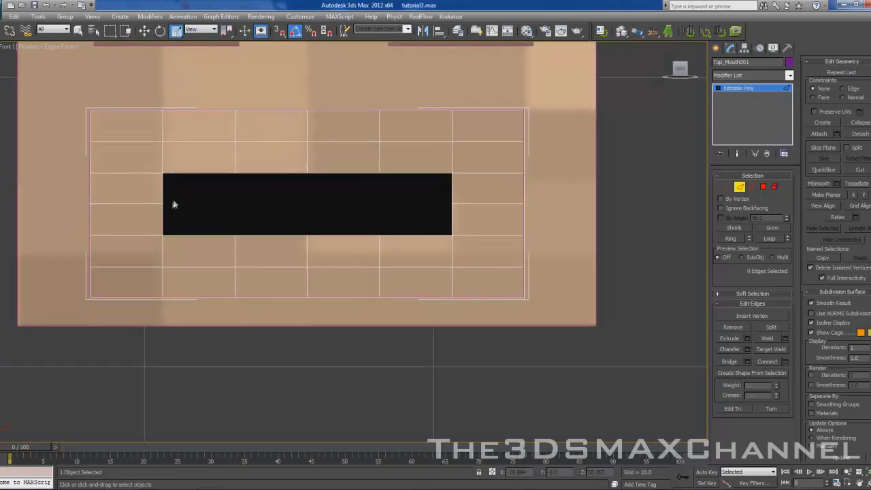
Move the two edges at each side of the Top_Mouth001 opening inward along X to narrow the mouth.
{"action": "left_click", "coordinate": [164, 194]}
{"action": "left_click", "coordinate": [145, 31]}
{"action": "middle_click_drag", "start_coordinate": [311, 128], "coordinate": [216, 116]}
{"action": "left_click_drag", "start_coordinate": [93, 177], "coordinate": [158, 178]}
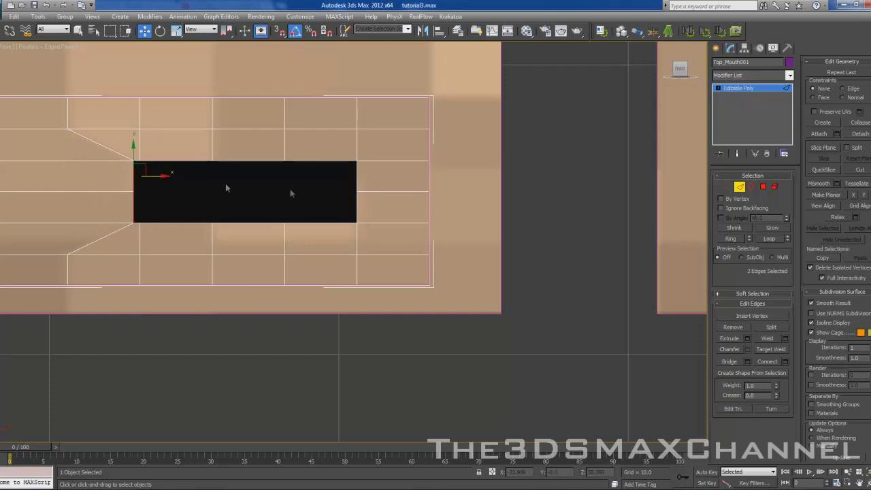
{"action": "left_click", "coordinate": [357, 176]}
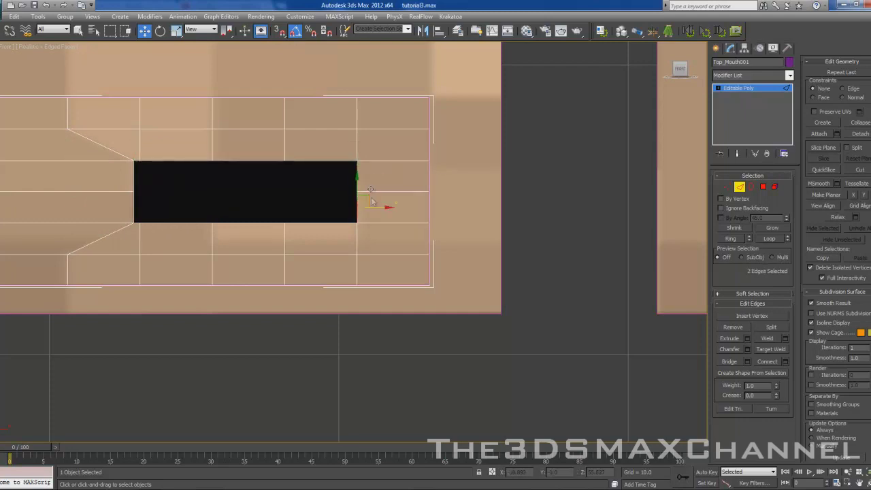
{"action": "left_click_drag", "start_coordinate": [374, 207], "coordinate": [306, 207]}
Clear the edge selection, hide the mesh edges to compare the narrowed mouth with the other faces, and leave edge editing.
{"action": "left_click", "coordinate": [292, 362]}
{"action": "scroll", "coordinate": [356, 230], "scroll_direction": "down", "scroll_amount": 5}
{"action": "key", "text": "F4"}
{"action": "middle_click_drag", "start_coordinate": [352, 224], "coordinate": [319, 194]}
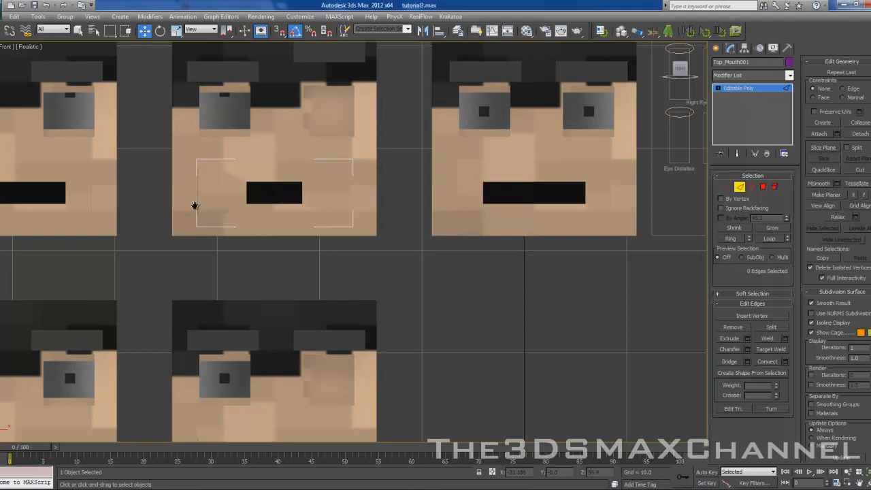
{"action": "scroll", "coordinate": [203, 203], "scroll_direction": "down", "scroll_amount": 6}
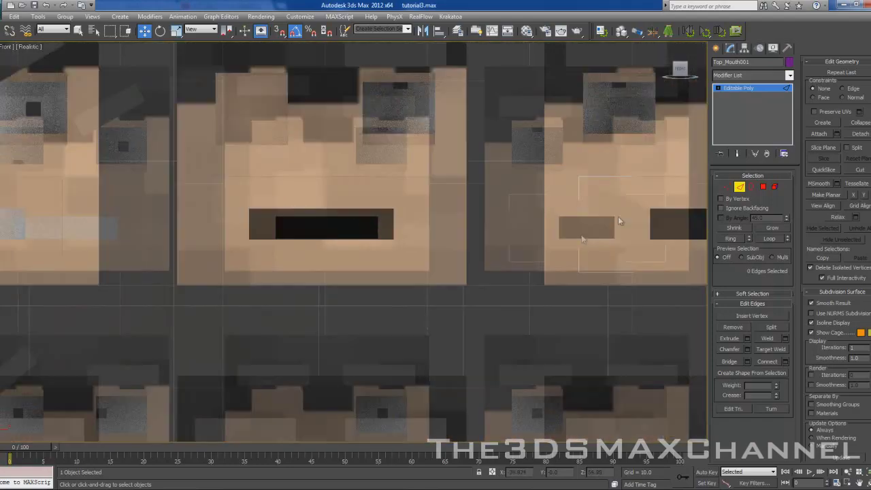
{"action": "scroll", "coordinate": [553, 199], "scroll_direction": "up", "scroll_amount": 5}
{"action": "scroll", "coordinate": [399, 204], "scroll_direction": "down", "scroll_amount": 5}
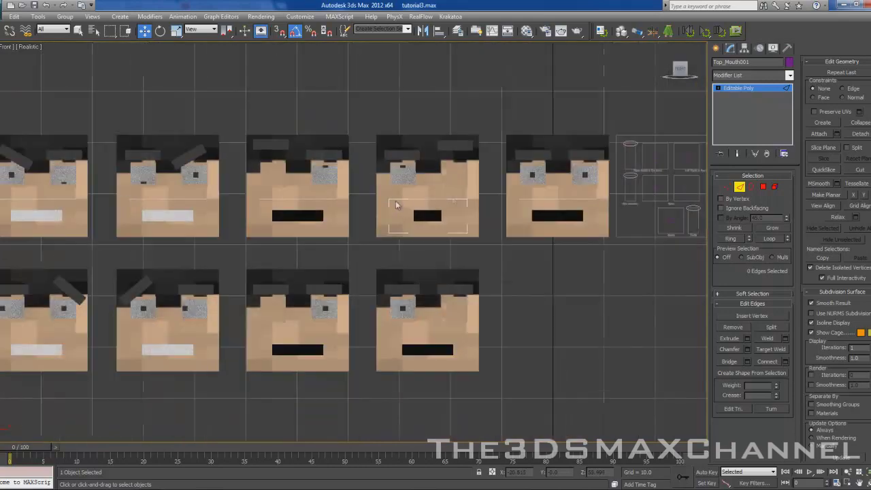
{"action": "scroll", "coordinate": [405, 230], "scroll_direction": "up", "scroll_amount": 5}
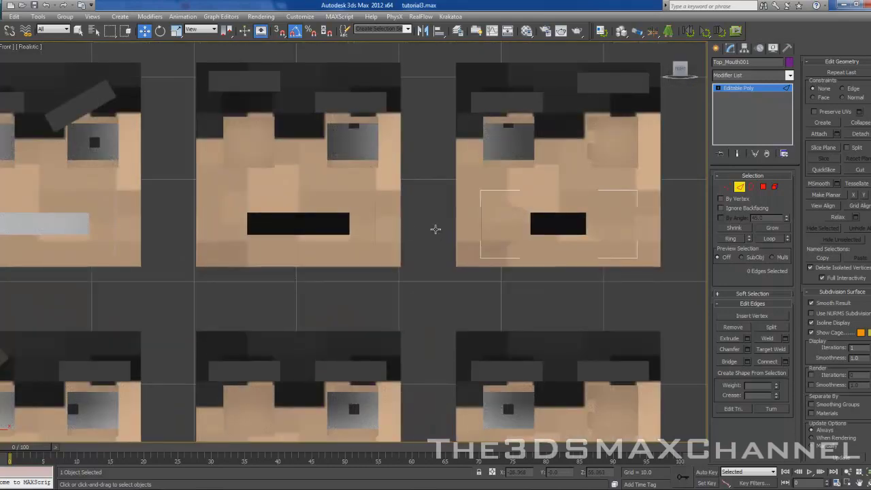
{"action": "left_click", "coordinate": [740, 186]}
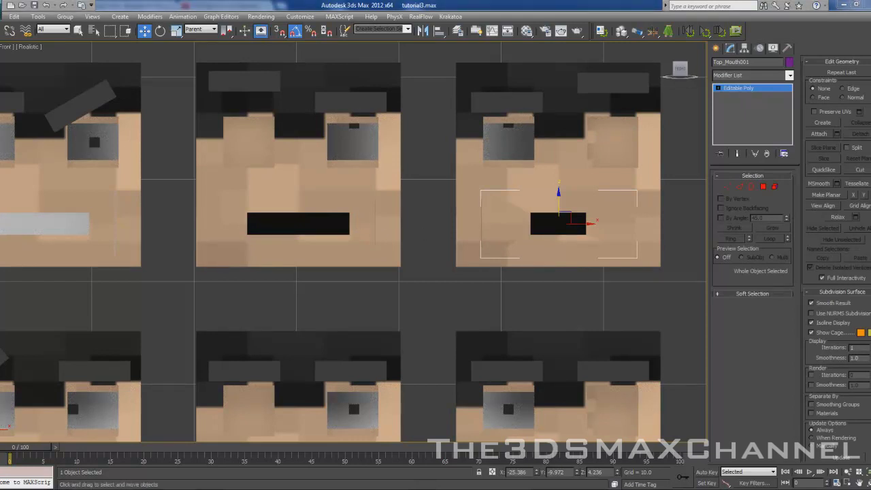
On the next upper-row face's mouth copy, Top_Mouth002, show the mesh edges and select only the four edges along the opening's upper side.
{"action": "scroll", "coordinate": [293, 279], "scroll_direction": "up", "scroll_amount": 3}
{"action": "left_click", "coordinate": [402, 194]}
{"action": "middle_click_drag", "start_coordinate": [408, 192], "coordinate": [456, 211]}
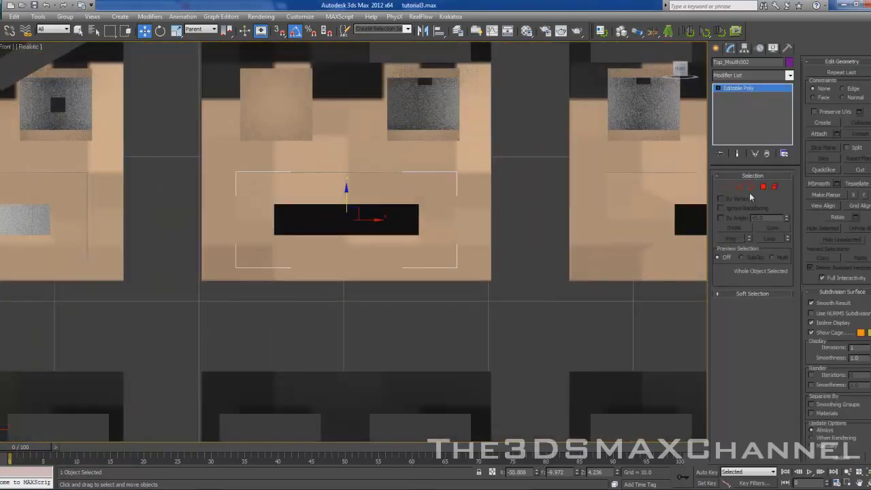
{"action": "left_click", "coordinate": [740, 186]}
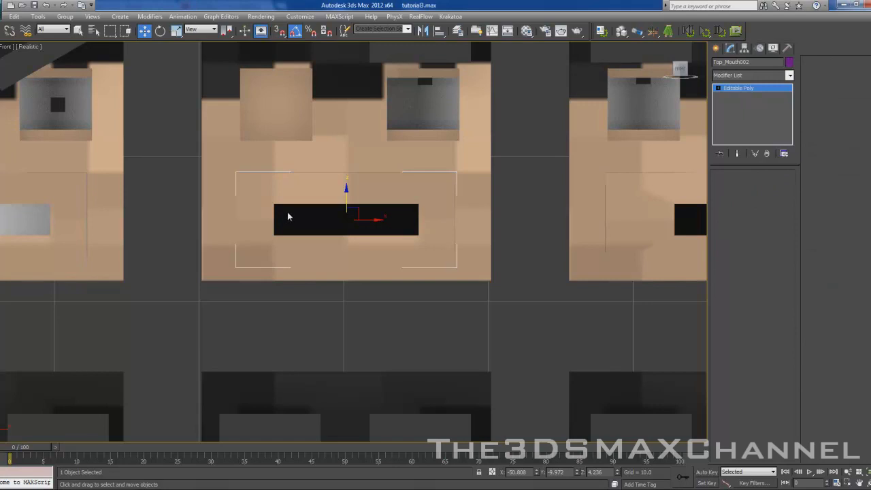
{"action": "key", "text": "F4"}
{"action": "scroll", "coordinate": [296, 202], "scroll_direction": "up", "scroll_amount": 4}
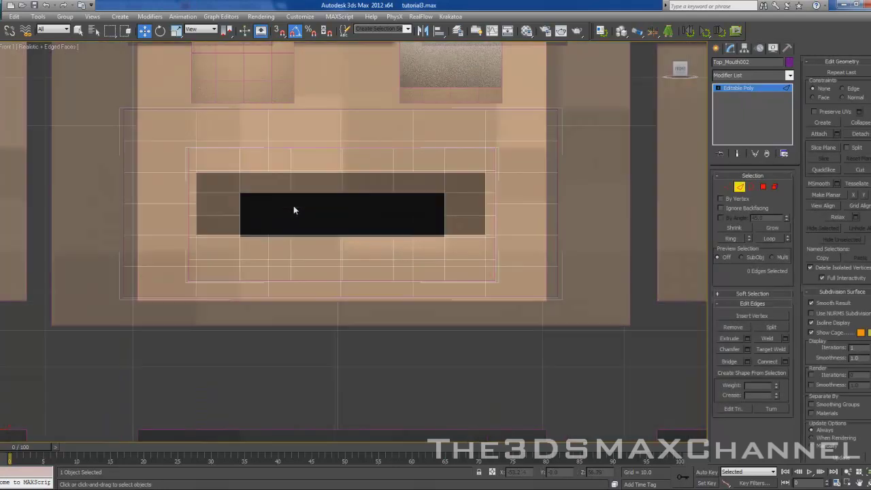
{"action": "left_click", "coordinate": [292, 173], "text": "shift"}
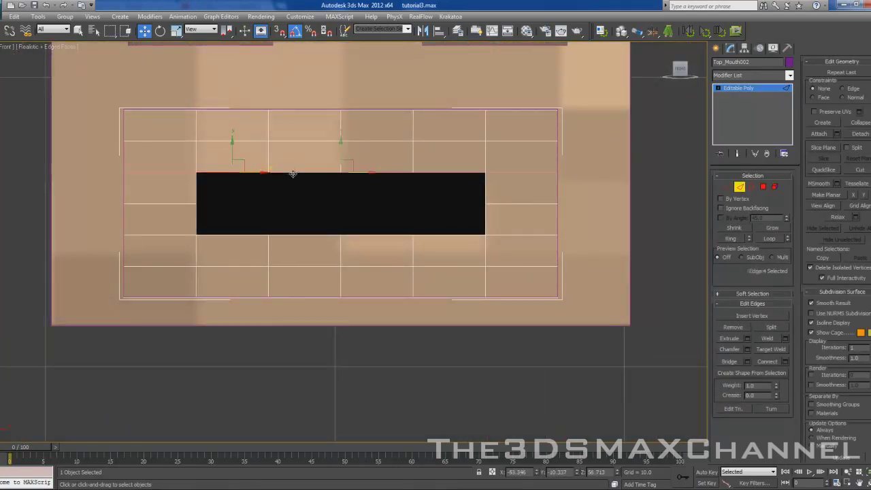
{"action": "left_click", "coordinate": [164, 173], "text": "alt"}
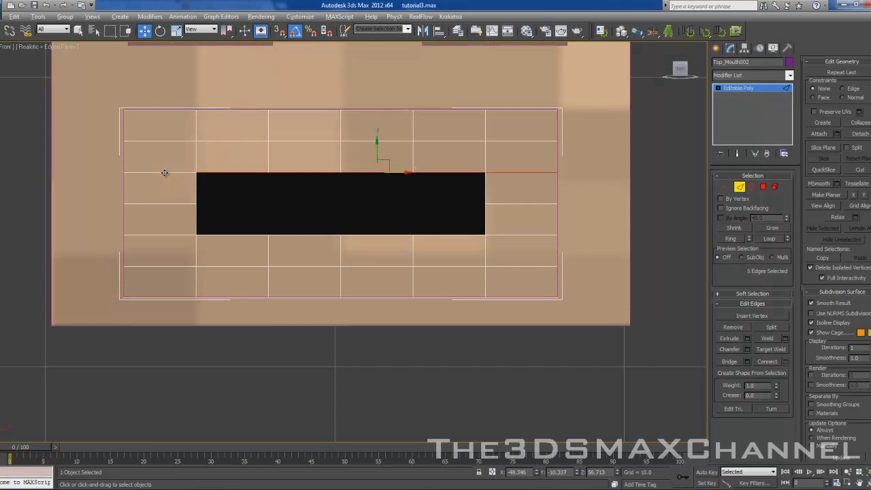
{"action": "left_click", "coordinate": [532, 171], "text": "alt"}
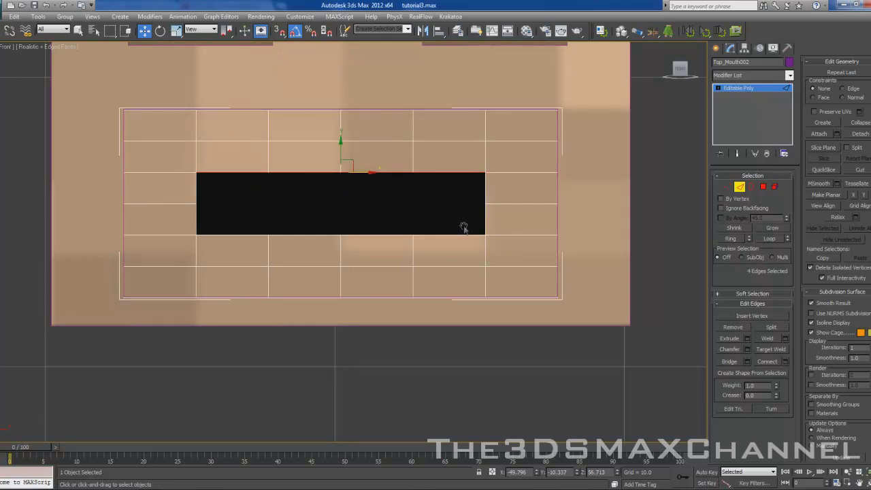
{"action": "scroll", "coordinate": [463, 221], "scroll_direction": "down", "scroll_amount": 3}
{"action": "scroll", "coordinate": [467, 227], "scroll_direction": "up", "scroll_amount": 4}
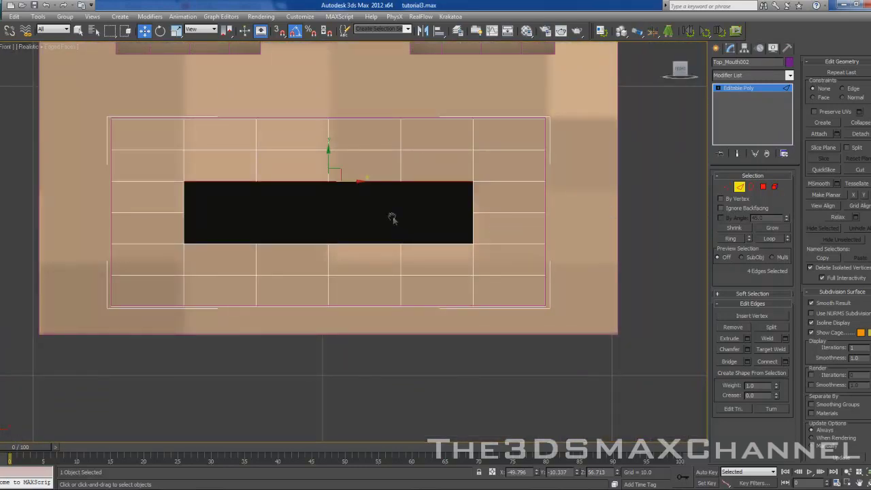
{"action": "scroll", "coordinate": [393, 225], "scroll_direction": "up", "scroll_amount": 2}
{"action": "scroll", "coordinate": [393, 232], "scroll_direction": "down", "scroll_amount": 2}
{"action": "scroll", "coordinate": [393, 233], "scroll_direction": "up", "scroll_amount": 2}
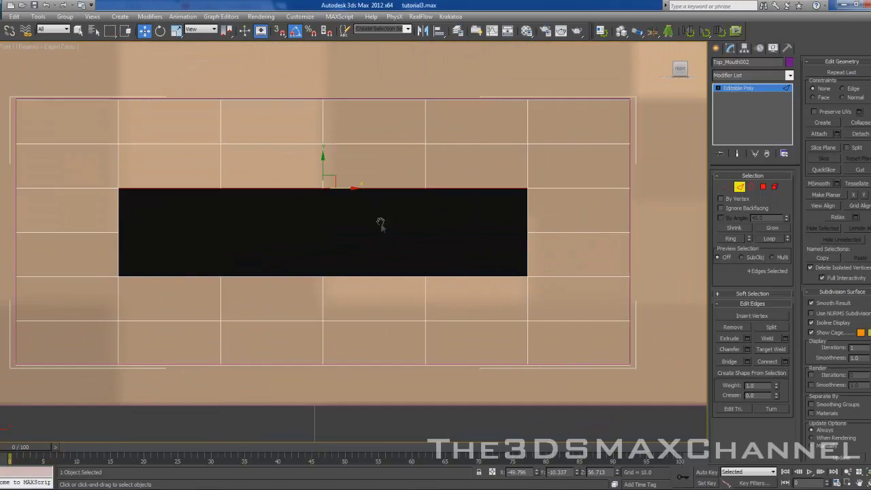
{"action": "scroll", "coordinate": [381, 227], "scroll_direction": "down", "scroll_amount": 3}
{"action": "scroll", "coordinate": [382, 206], "scroll_direction": "up", "scroll_amount": 2}
{"action": "scroll", "coordinate": [381, 206], "scroll_direction": "down", "scroll_amount": 3}
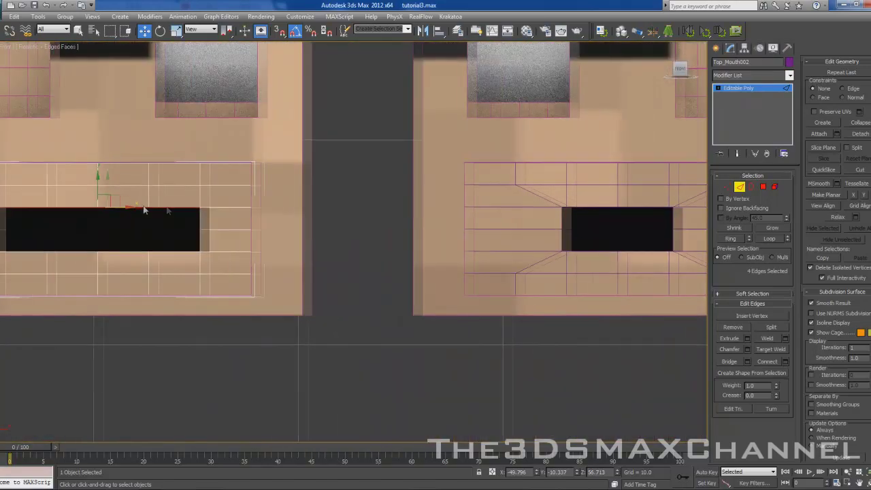
{"action": "scroll", "coordinate": [393, 233], "scroll_direction": "up", "scroll_amount": 3}
{"action": "scroll", "coordinate": [249, 167], "scroll_direction": "up", "scroll_amount": 1}
{"action": "scroll", "coordinate": [309, 169], "scroll_direction": "up", "scroll_amount": 1}
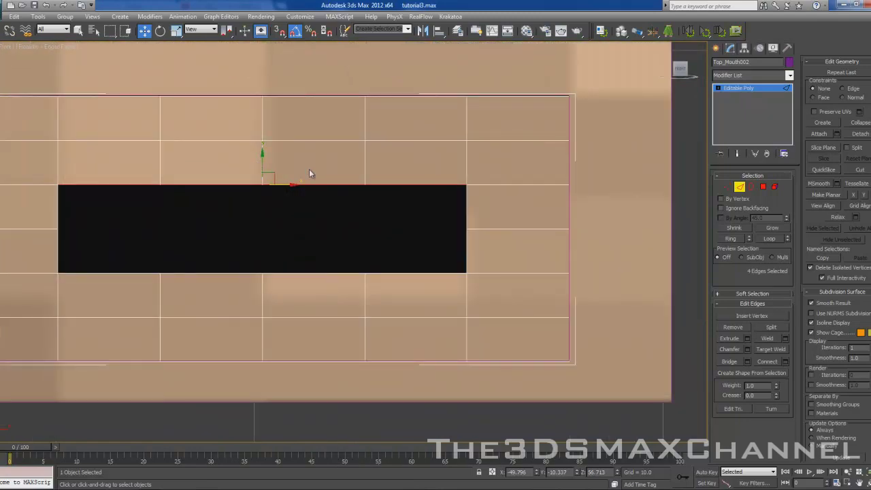
Lower the selected upper edges of the Top_Mouth002 opening by about a third of the opening's height.
{"action": "middle_click_drag", "start_coordinate": [312, 174], "coordinate": [359, 147]}
{"action": "scroll", "coordinate": [363, 162], "scroll_direction": "down", "scroll_amount": 2}
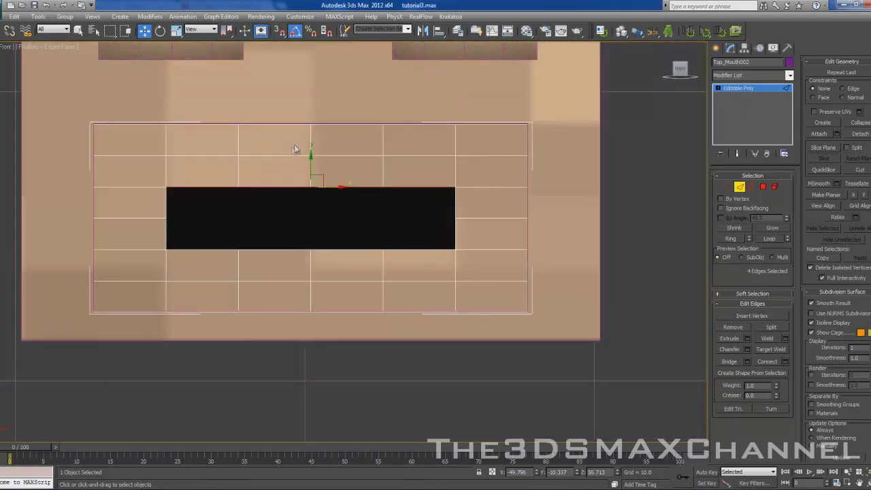
{"action": "left_click_drag", "start_coordinate": [310, 159], "coordinate": [305, 185]}
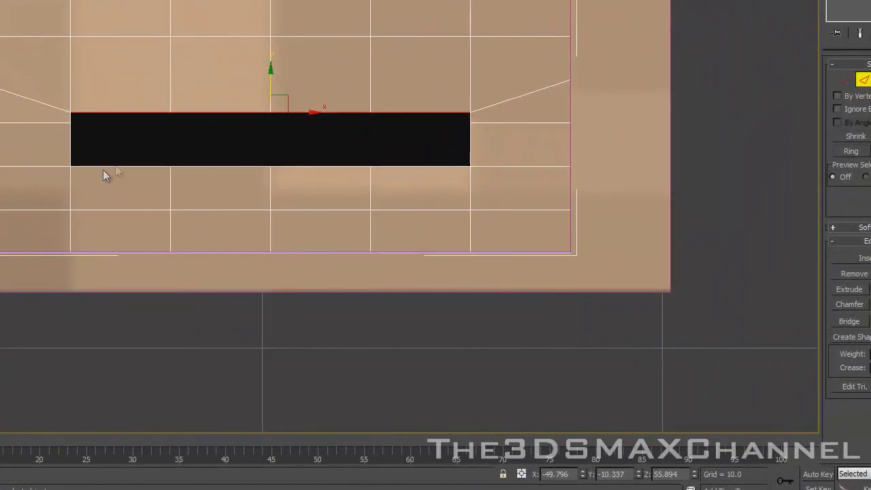
{"action": "left_click_drag", "start_coordinate": [270, 74], "coordinate": [270, 68]}
Raise the four lower edges of the Top_Mouth002 opening to leave a thin slit, then clear the selection and hide the mesh edges.
{"action": "left_click", "coordinate": [122, 166]}
{"action": "double_click", "coordinate": [318, 167]}
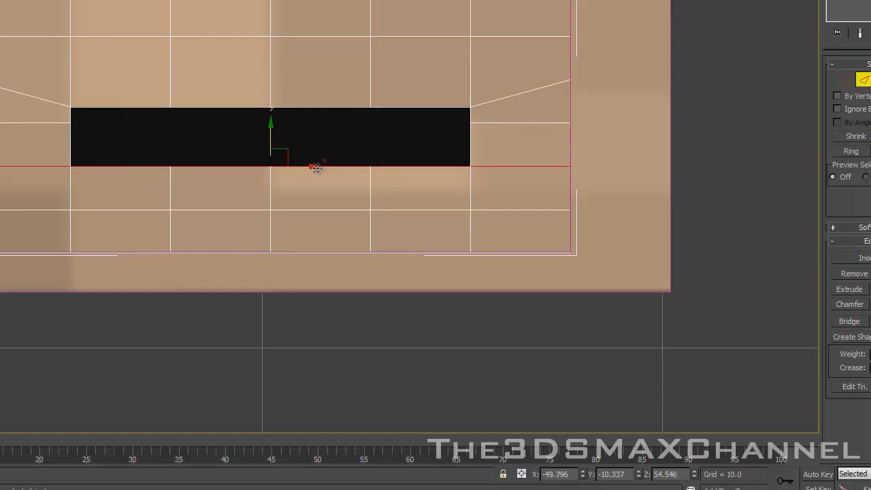
{"action": "left_click", "coordinate": [44, 167], "text": "alt"}
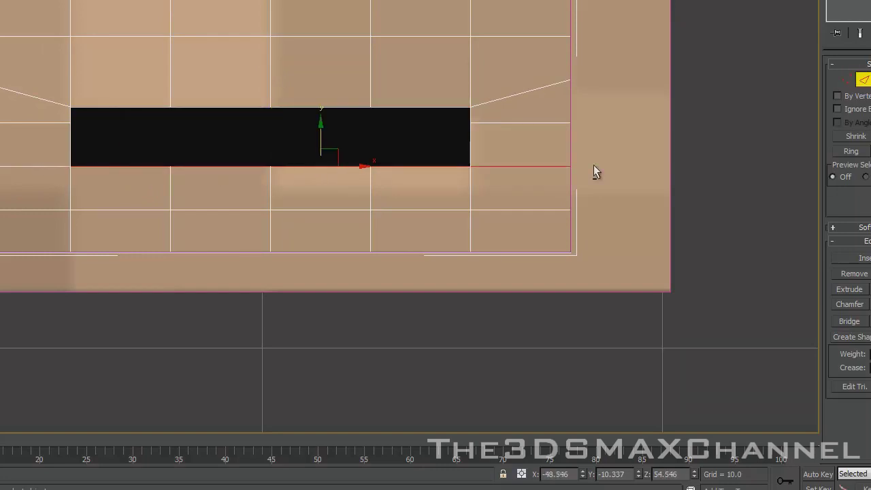
{"action": "left_click", "coordinate": [531, 166], "text": "alt"}
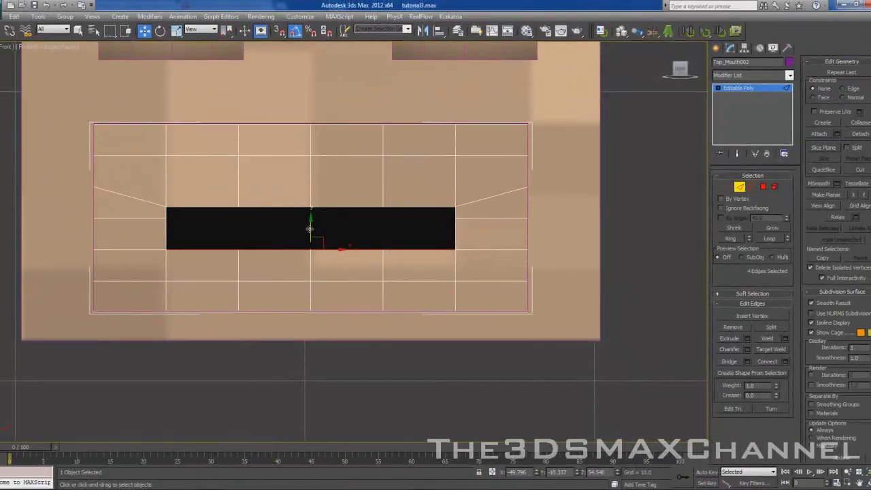
{"action": "left_click_drag", "start_coordinate": [268, 139], "coordinate": [268, 121]}
{"action": "left_click_drag", "start_coordinate": [308, 217], "coordinate": [307, 208]}
{"action": "scroll", "coordinate": [307, 207], "scroll_direction": "down", "scroll_amount": 5}
{"action": "left_click", "coordinate": [331, 305]}
{"action": "scroll", "coordinate": [327, 298], "scroll_direction": "up", "scroll_amount": 1}
{"action": "middle_click_drag", "start_coordinate": [342, 262], "coordinate": [291, 194]}
{"action": "scroll", "coordinate": [204, 198], "scroll_direction": "down", "scroll_amount": 2}
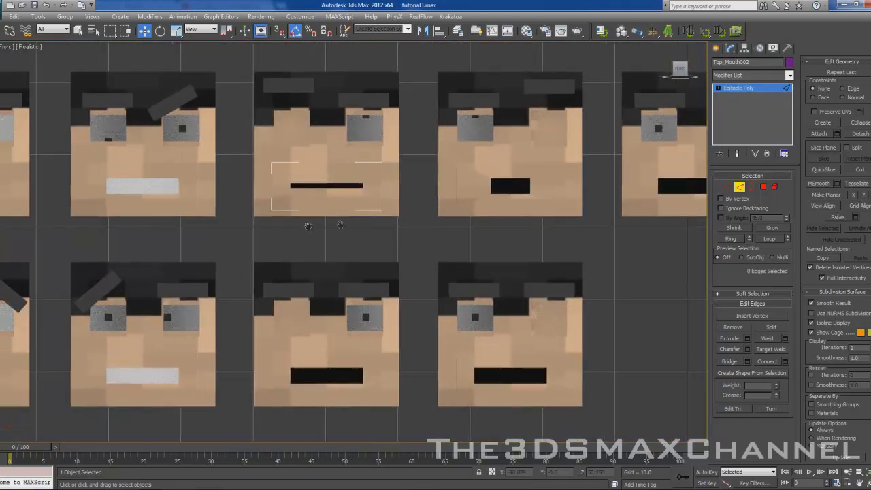
Leave edge editing on the slit mouth, select the next face's mouth copy, Top_Mouth003, and start editing its edges with the mesh edges shown.
{"action": "middle_click_drag", "start_coordinate": [309, 228], "coordinate": [517, 271]}
{"action": "scroll", "coordinate": [516, 275], "scroll_direction": "up", "scroll_amount": 3}
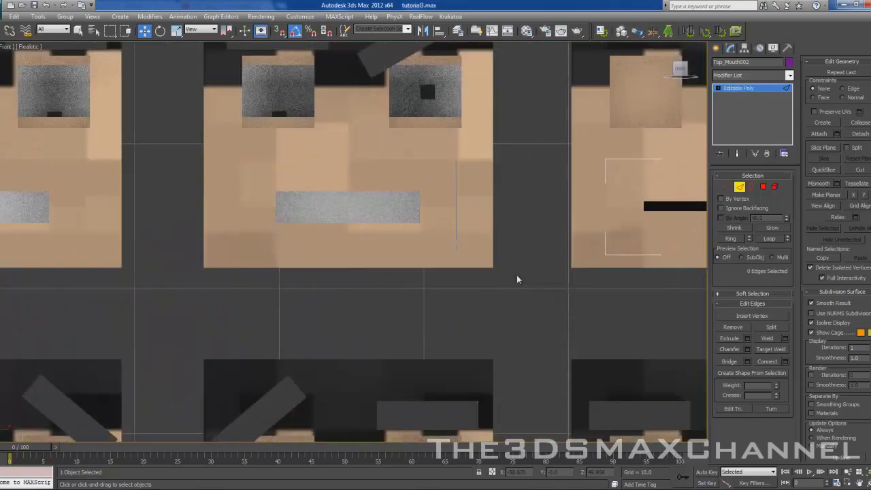
{"action": "left_click", "coordinate": [742, 187]}
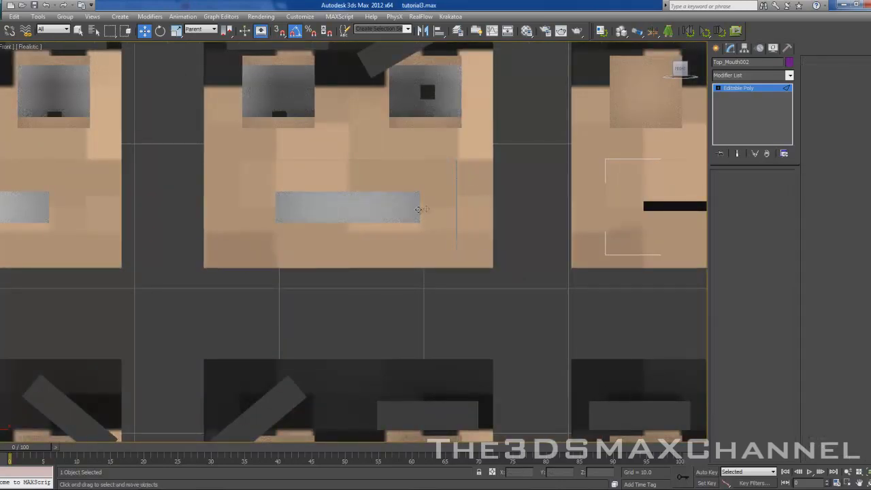
{"action": "left_click", "coordinate": [434, 213]}
{"action": "scroll", "coordinate": [435, 213], "scroll_direction": "up", "scroll_amount": 4}
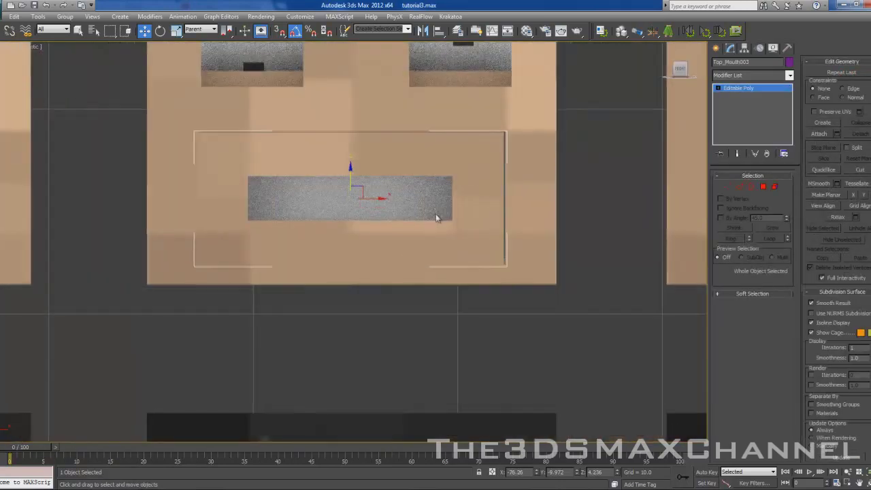
{"action": "left_click", "coordinate": [742, 186]}
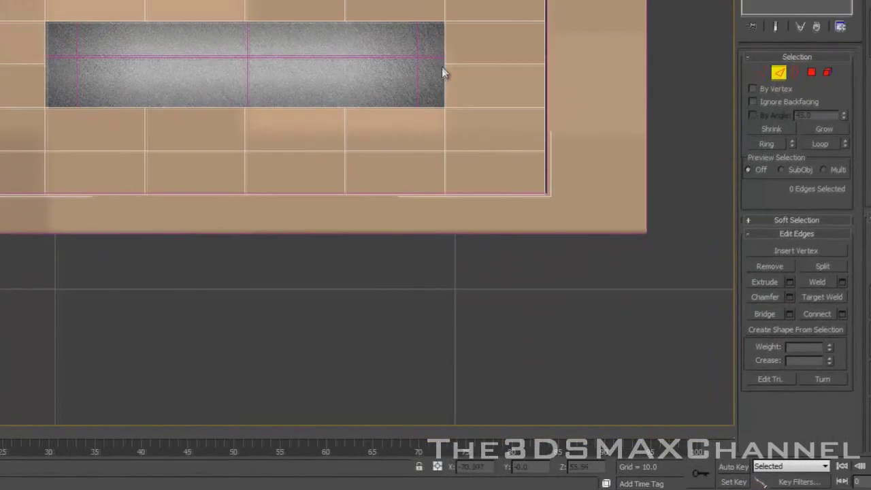
{"action": "left_click", "coordinate": [477, 126]}
{"action": "left_click", "coordinate": [443, 89], "text": "ctrl"}
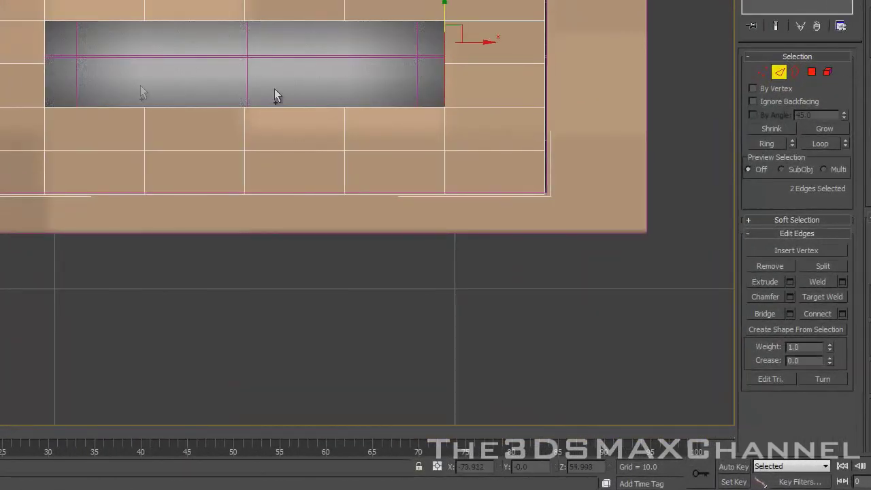
{"action": "left_click", "coordinate": [45, 49], "text": "ctrl"}
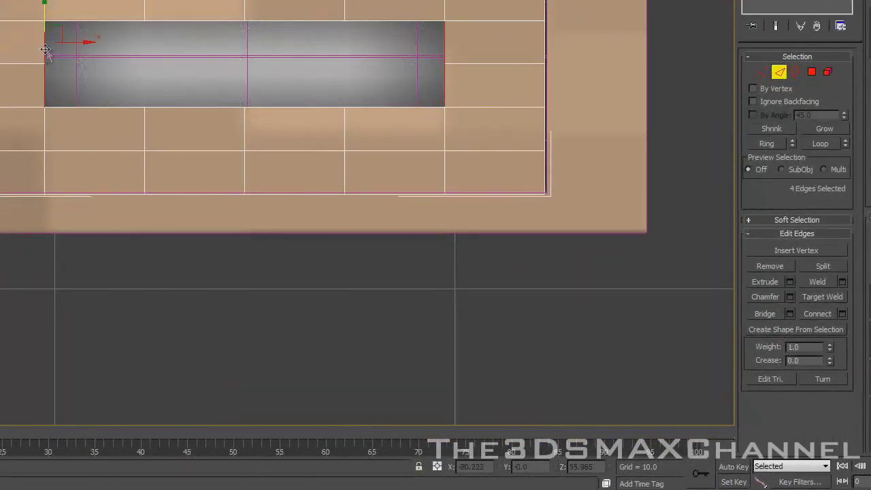
{"action": "left_click_drag", "start_coordinate": [85, 47], "coordinate": [137, 47]}
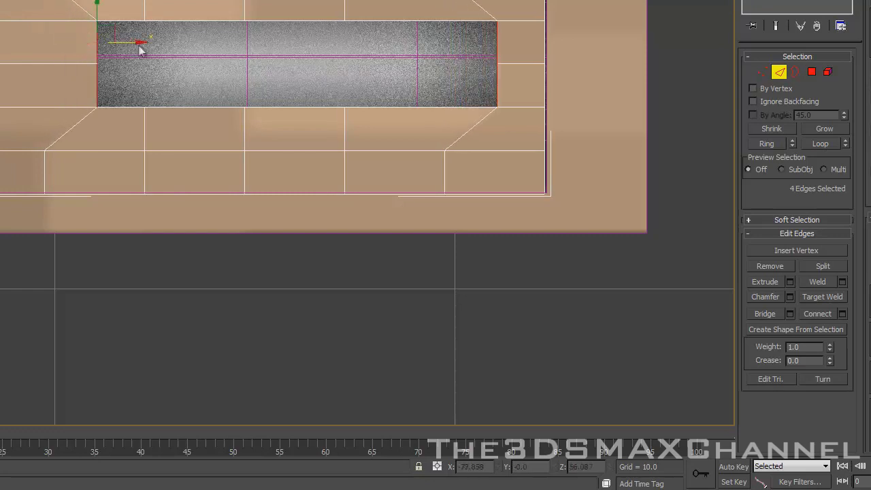
{"action": "key", "text": "ctrl+z"}
Move the two edges at the left end of the Top_Mouth003 opening inward by almost one mesh column.
{"action": "left_click", "coordinate": [45, 45]}
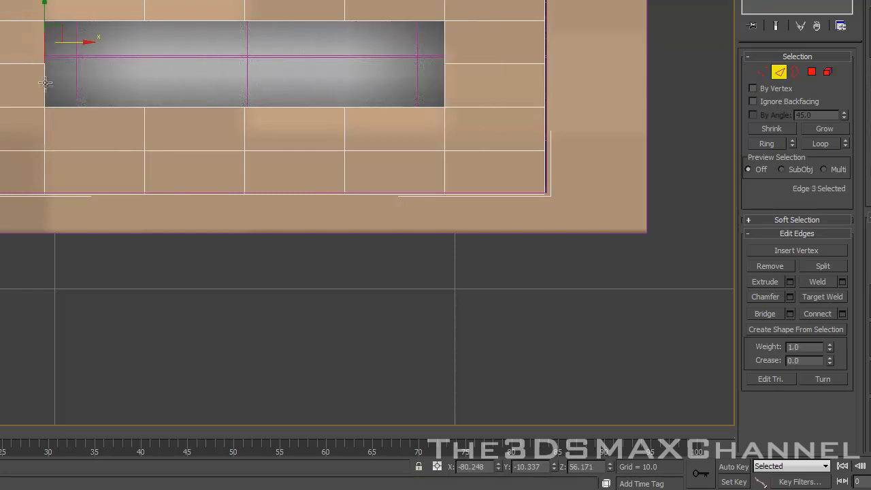
{"action": "left_click", "coordinate": [45, 86], "text": "ctrl"}
{"action": "left_click_drag", "start_coordinate": [70, 84], "coordinate": [163, 83]}
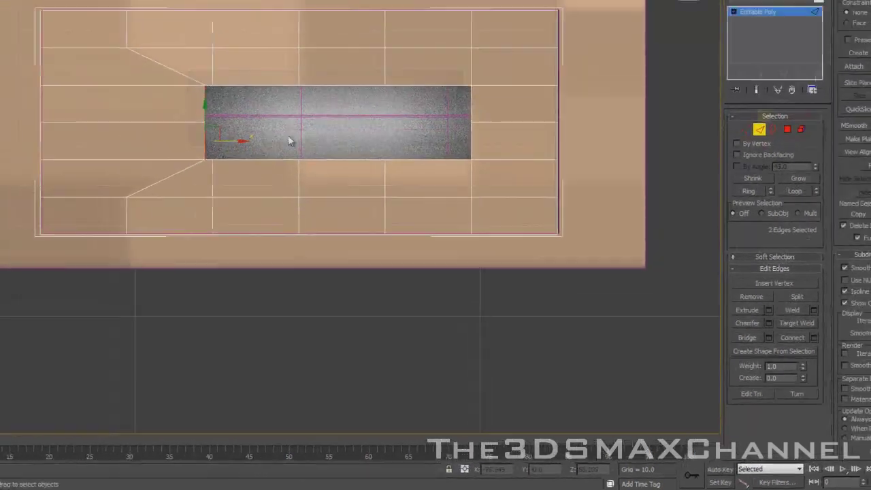
Move the two edges at the right end of the Top_Mouth003 opening inward by almost one mesh column.
{"action": "middle_click_drag", "start_coordinate": [290, 141], "coordinate": [281, 179]}
{"action": "scroll", "coordinate": [166, 134], "scroll_direction": "down", "scroll_amount": 5}
{"action": "scroll", "coordinate": [281, 180], "scroll_direction": "up", "scroll_amount": 6}
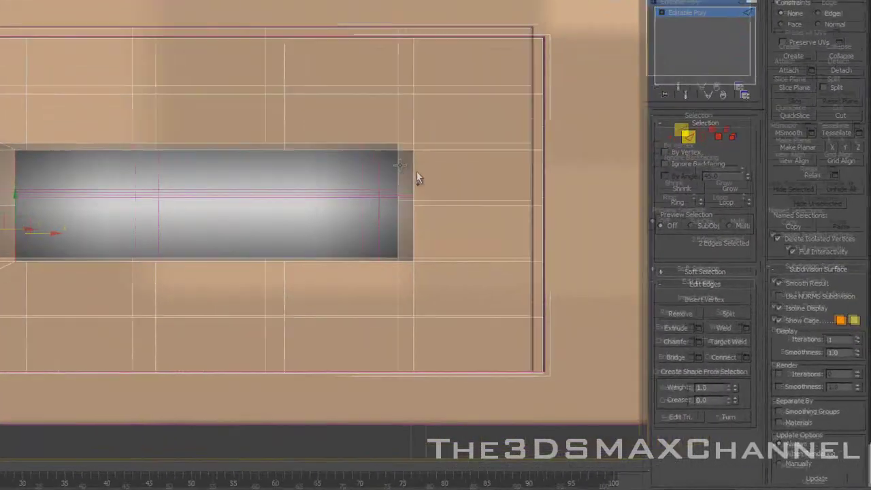
{"action": "left_click", "coordinate": [518, 216]}
{"action": "left_click", "coordinate": [365, 214], "text": "ctrl"}
{"action": "left_click_drag", "start_coordinate": [387, 157], "coordinate": [261, 158]}
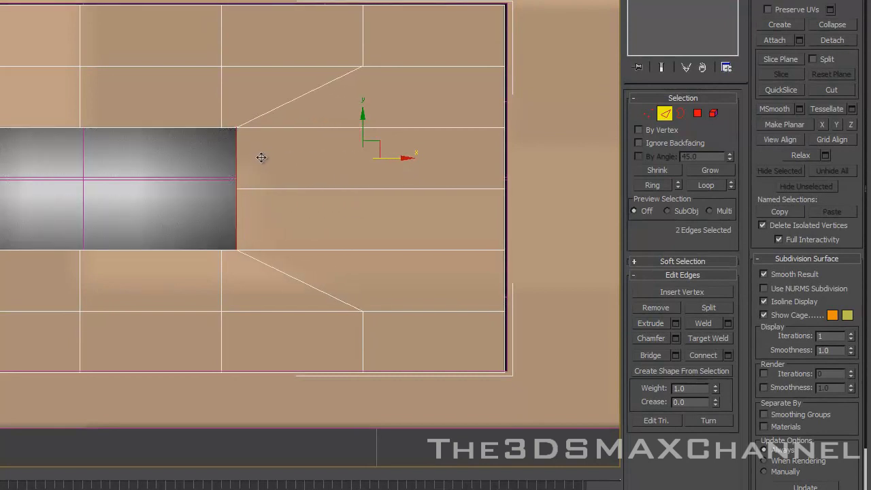
Raise the four edges along the upper side of the Top_Mouth003 opening by about a third of its height.
{"action": "left_click", "coordinate": [41, 128]}
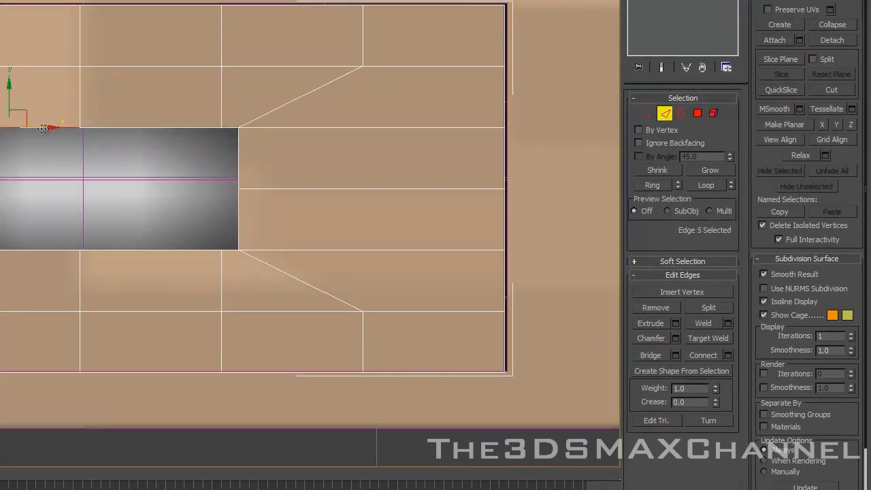
{"action": "left_click", "coordinate": [97, 128], "text": "ctrl"}
{"action": "left_click", "coordinate": [1, 128], "text": "ctrl"}
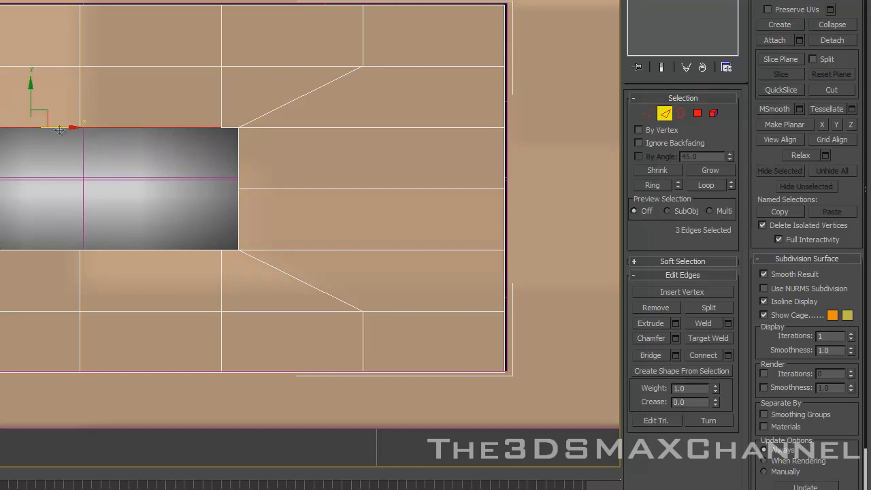
{"action": "left_click", "coordinate": [225, 128], "text": "ctrl"}
{"action": "left_click_drag", "start_coordinate": [80, 105], "coordinate": [75, 66]}
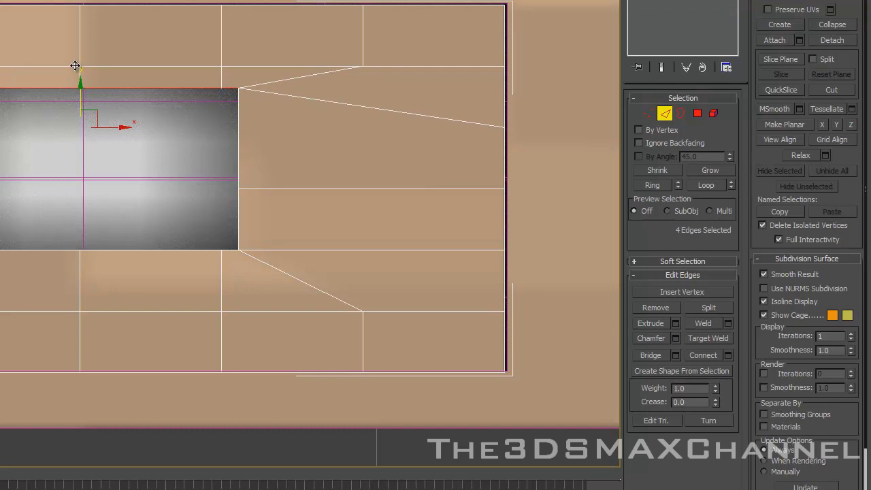
Lower the four edges along the bottom of the Top_Mouth003 opening by about the same amount as the upper side was raised.
{"action": "left_click", "coordinate": [0, 250]}
{"action": "left_click", "coordinate": [28, 250], "text": "ctrl"}
{"action": "left_click", "coordinate": [113, 251], "text": "ctrl"}
{"action": "left_click", "coordinate": [150, 250], "text": "ctrl"}
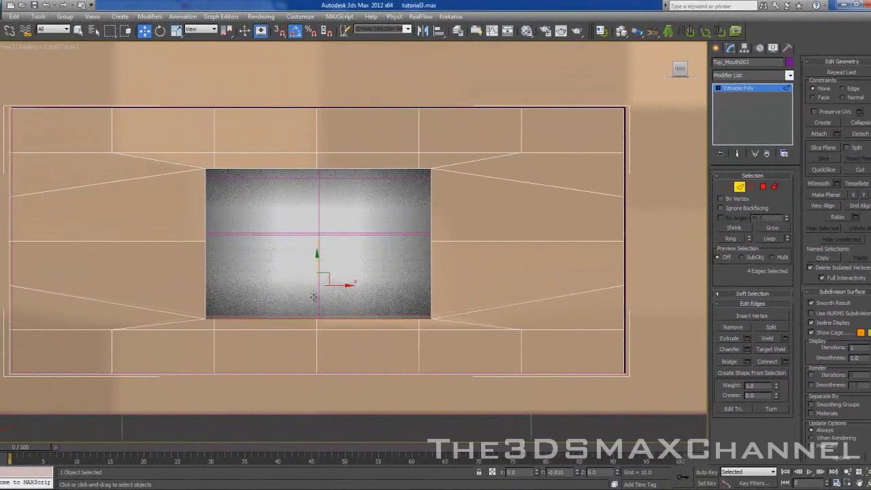
{"action": "left_click_drag", "start_coordinate": [314, 297], "coordinate": [311, 294]}
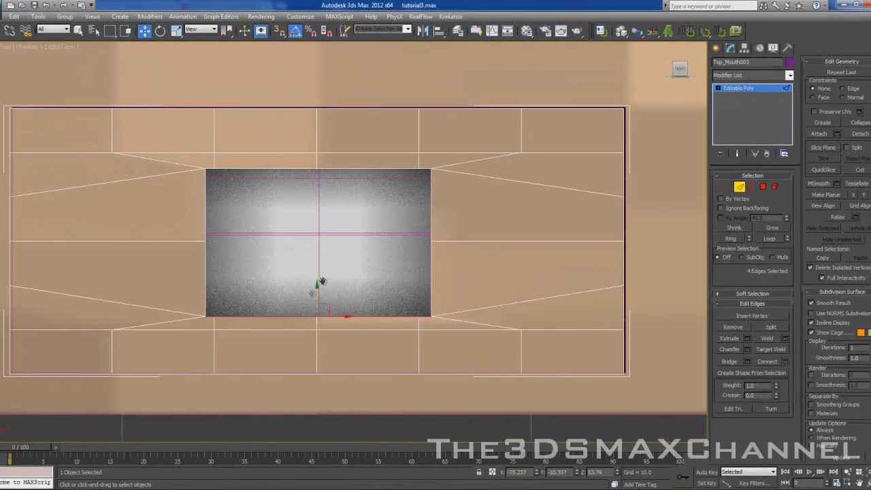
Hide the mesh edges and clear the edge selection on the open mouth.
{"action": "scroll", "coordinate": [313, 296], "scroll_direction": "down", "scroll_amount": 5}
{"action": "key", "text": "F4"}
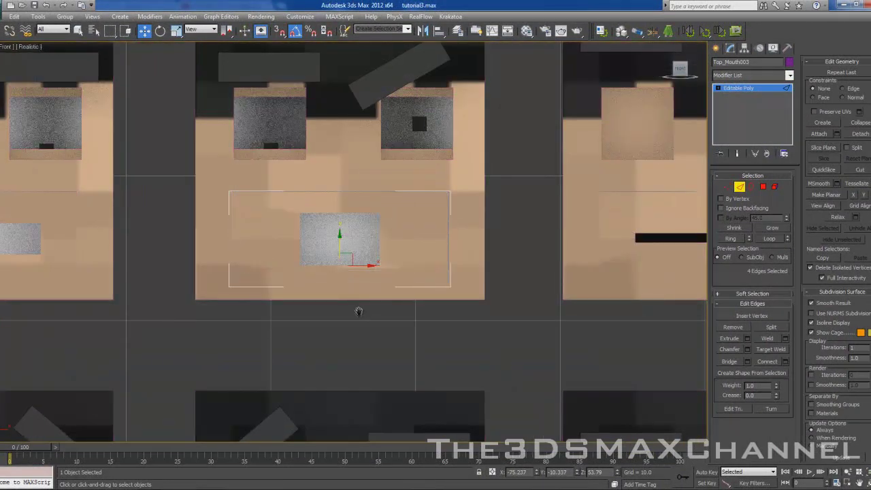
{"action": "scroll", "coordinate": [358, 311], "scroll_direction": "down", "scroll_amount": 5}
{"action": "left_click", "coordinate": [323, 282]}
Leave edge editing, select the neighbouring face's mouth copy, Top_Mouth004, and start editing its vertices with the mesh edges shown.
{"action": "middle_click_drag", "start_coordinate": [323, 281], "coordinate": [470, 276]}
{"action": "scroll", "coordinate": [470, 272], "scroll_direction": "up", "scroll_amount": 3}
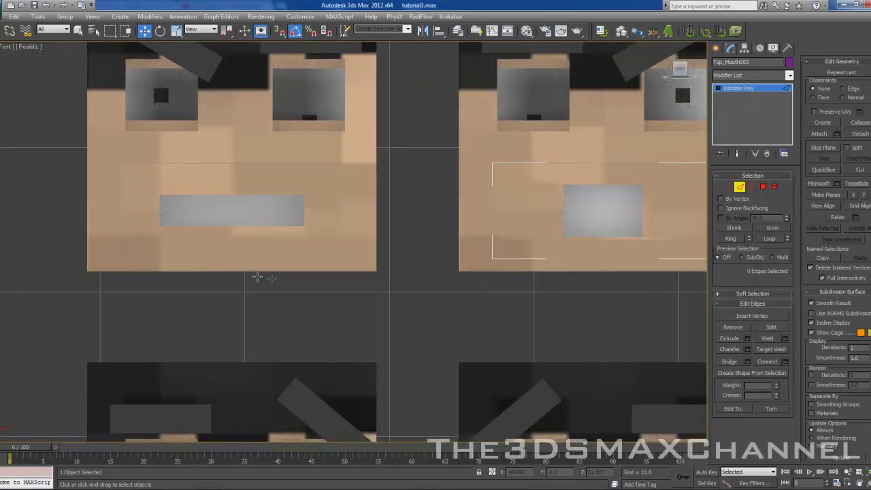
{"action": "scroll", "coordinate": [411, 291], "scroll_direction": "up", "scroll_amount": 5}
{"action": "left_click", "coordinate": [739, 187]}
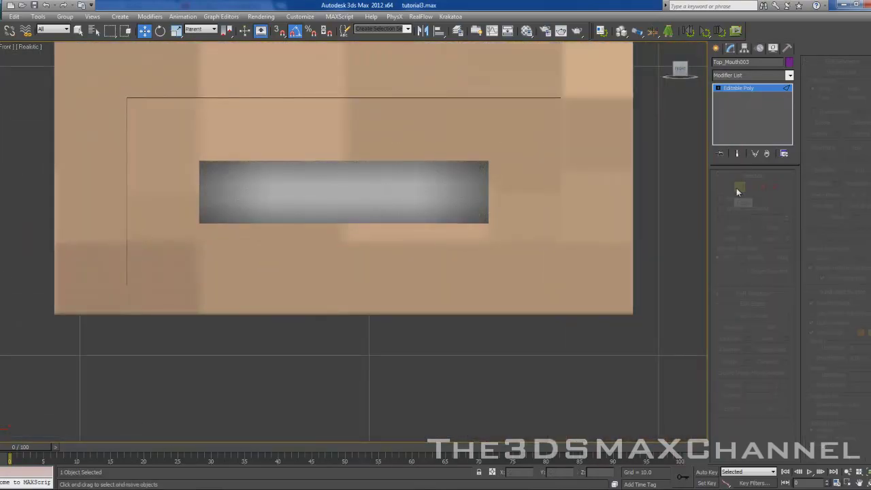
{"action": "left_click", "coordinate": [512, 187]}
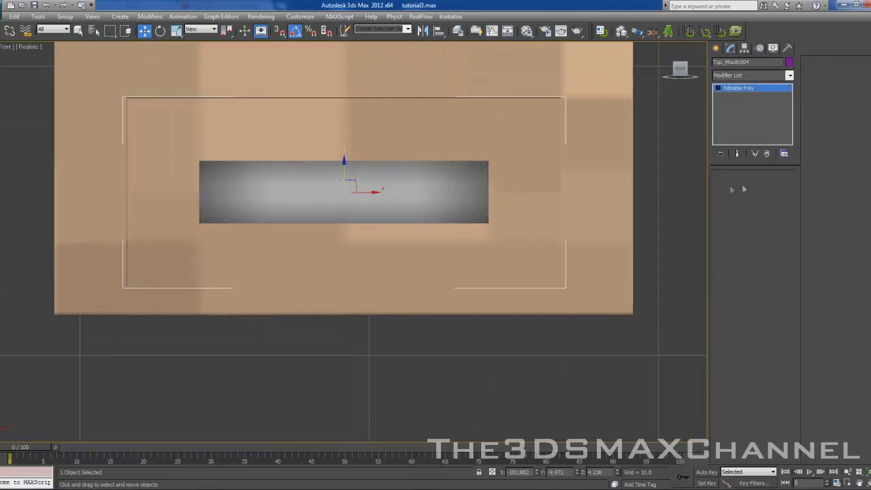
{"action": "key", "text": "1"}
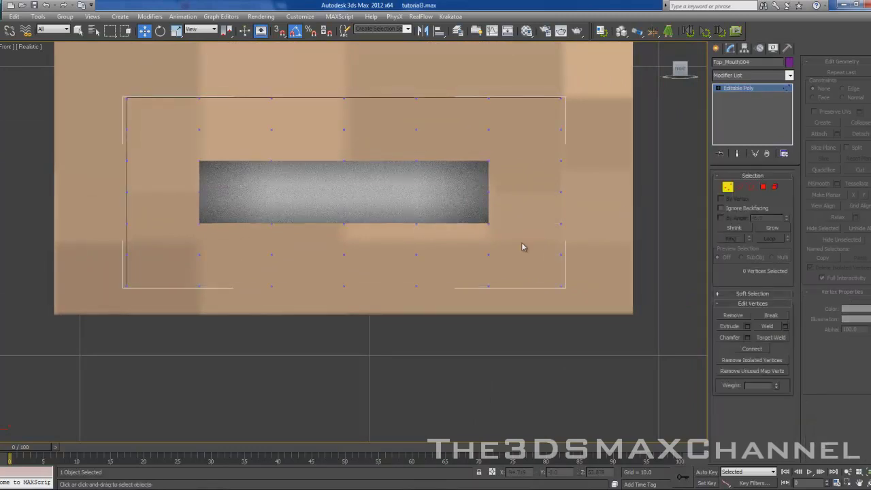
{"action": "key", "text": "F4"}
{"action": "scroll", "coordinate": [458, 252], "scroll_direction": "up", "scroll_amount": 4}
{"action": "middle_click_drag", "start_coordinate": [468, 252], "coordinate": [474, 279]}
{"action": "scroll", "coordinate": [373, 266], "scroll_direction": "down", "scroll_amount": 2}
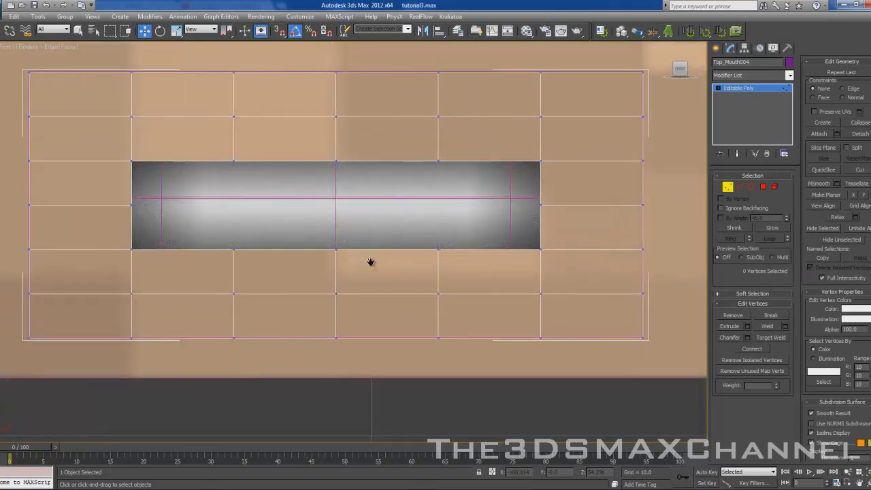
Move the full seven-vertex rows directly above and below the Top_Mouth004 opening outward, close to the mesh's upper and lower borders.
{"action": "middle_click_drag", "start_coordinate": [371, 262], "coordinate": [389, 297]}
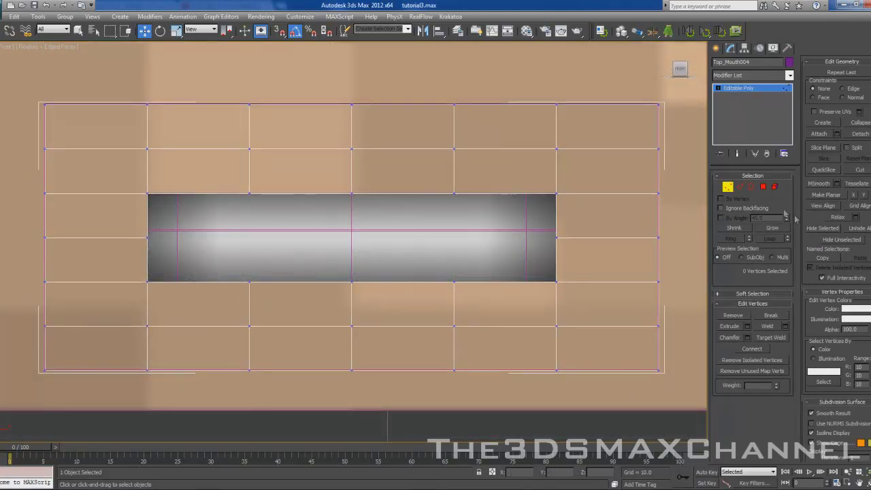
{"action": "middle_click_drag", "start_coordinate": [169, 211], "coordinate": [177, 220]}
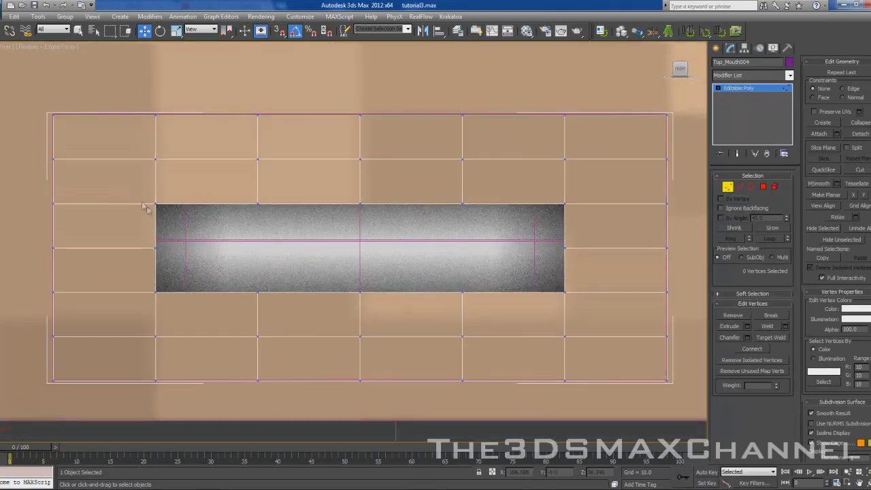
{"action": "left_click_drag", "start_coordinate": [177, 239], "coordinate": [178, 240]}
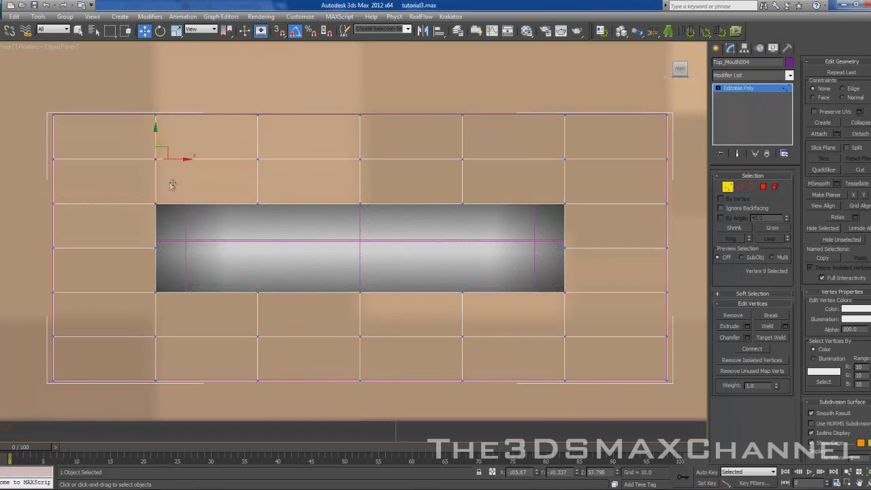
{"action": "scroll", "coordinate": [170, 186], "scroll_direction": "down", "scroll_amount": 3}
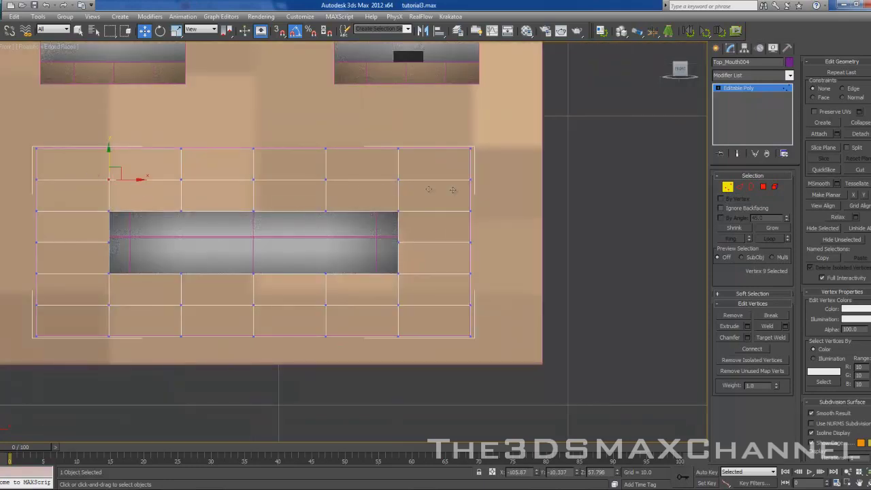
{"action": "left_click_drag", "start_coordinate": [253, 154], "coordinate": [249, 131]}
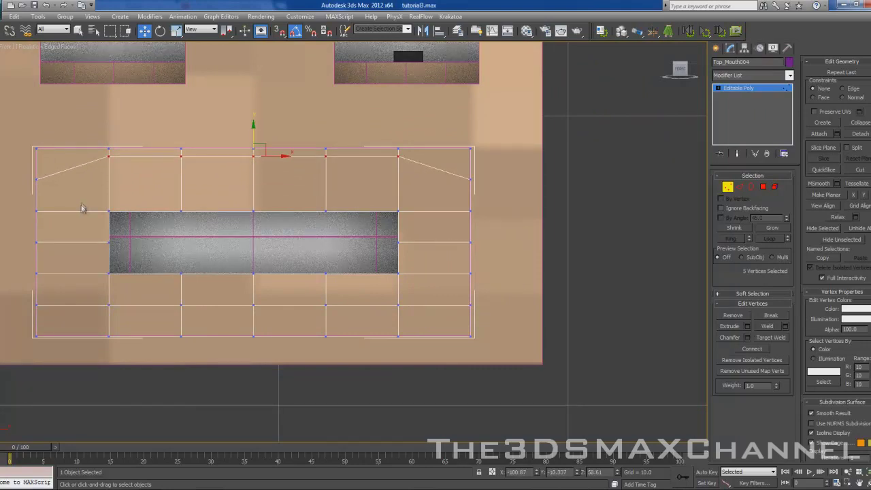
{"action": "key", "text": "ctrl+z"}
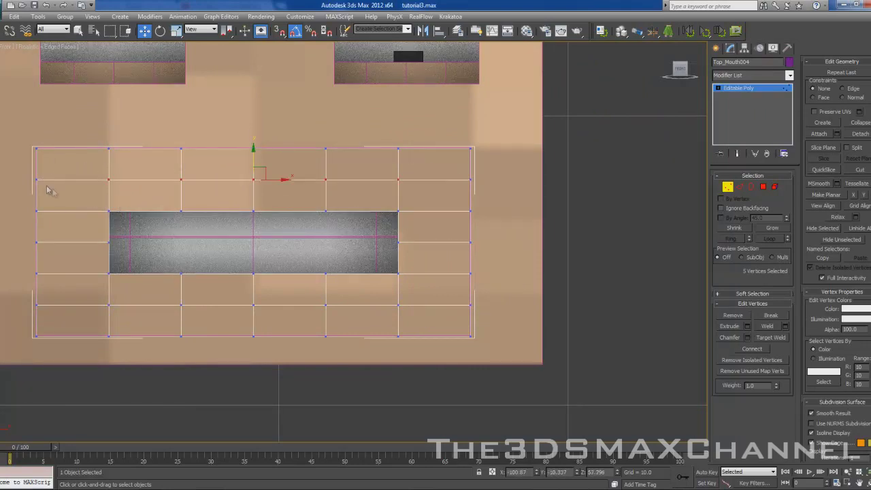
{"action": "key", "text": "ctrl+y"}
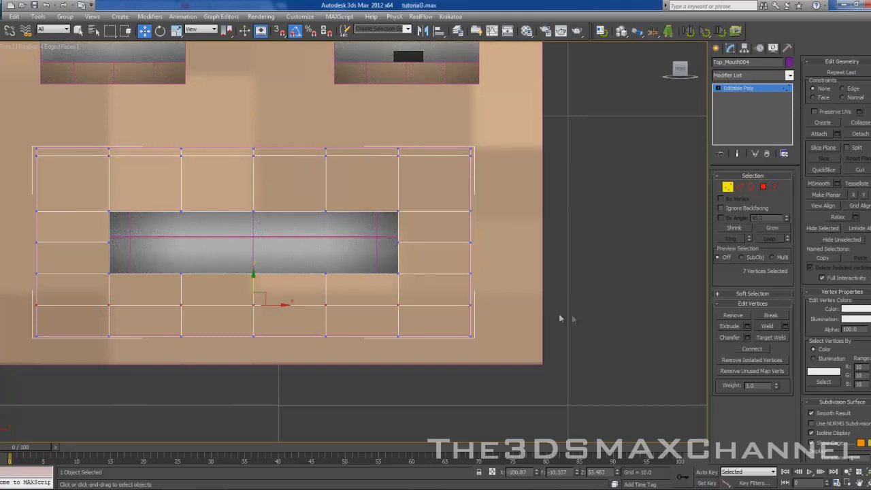
{"action": "left_click_drag", "start_coordinate": [250, 282], "coordinate": [253, 301]}
{"action": "scroll", "coordinate": [298, 289], "scroll_direction": "up", "scroll_amount": 2}
{"action": "middle_click_drag", "start_coordinate": [254, 301], "coordinate": [397, 279]}
{"action": "left_click_drag", "start_coordinate": [165, 175], "coordinate": [198, 207]}
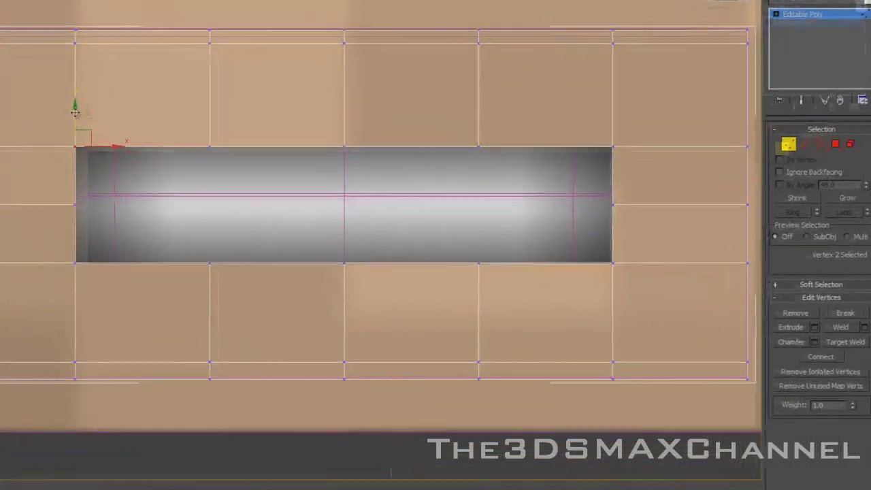
{"action": "left_click_drag", "start_coordinate": [184, 162], "coordinate": [181, 134]}
{"action": "left_click_drag", "start_coordinate": [47, 61], "coordinate": [49, 40]}
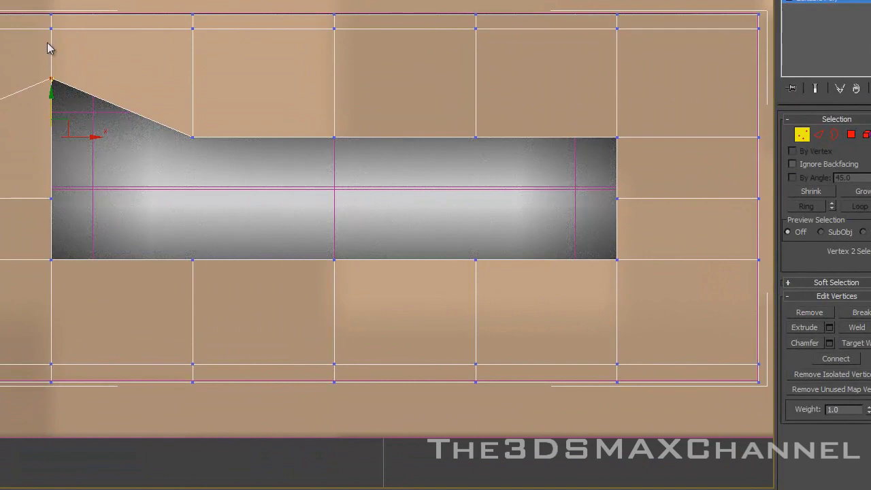
{"action": "middle_click_drag", "start_coordinate": [344, 206], "coordinate": [116, 211]}
{"action": "left_click_drag", "start_coordinate": [370, 136], "coordinate": [402, 151]}
{"action": "middle_click_drag", "start_coordinate": [267, 212], "coordinate": [191, 229]}
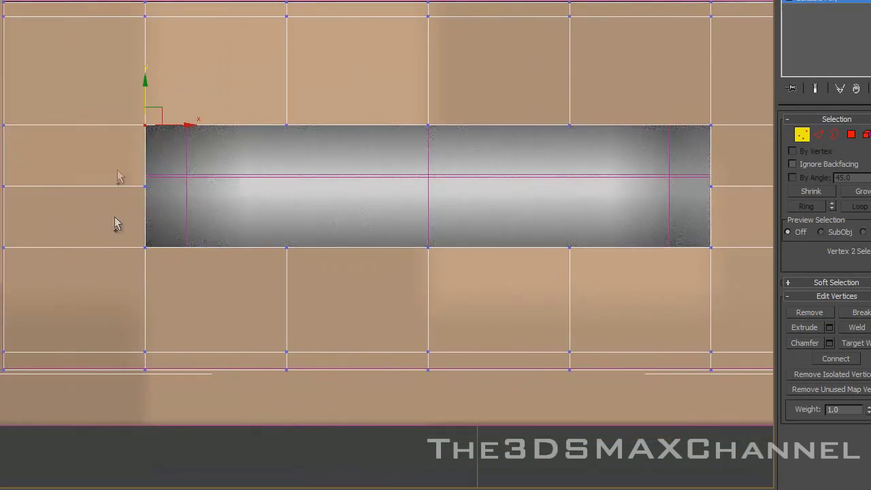
{"action": "left_click_drag", "start_coordinate": [158, 269], "coordinate": [159, 269]}
{"action": "left_click_drag", "start_coordinate": [148, 160], "coordinate": [147, 99]}
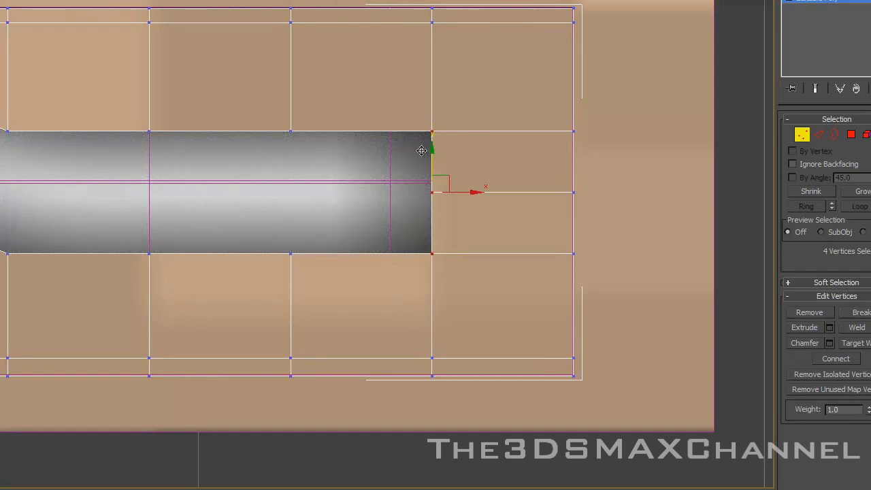
{"action": "left_click_drag", "start_coordinate": [422, 151], "coordinate": [431, 101]}
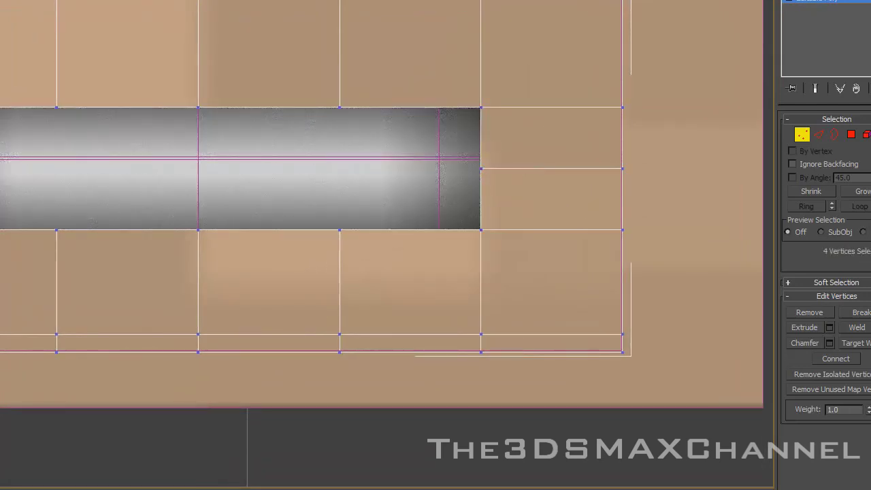
Add the right-end vertices to the selection and raise both ends of the Top_Mouth004 opening by about half its height into a smile.
{"action": "left_click_drag", "start_coordinate": [516, 89], "coordinate": [462, 258], "text": "ctrl"}
{"action": "left_click_drag", "start_coordinate": [205, 128], "coordinate": [201, 67]}
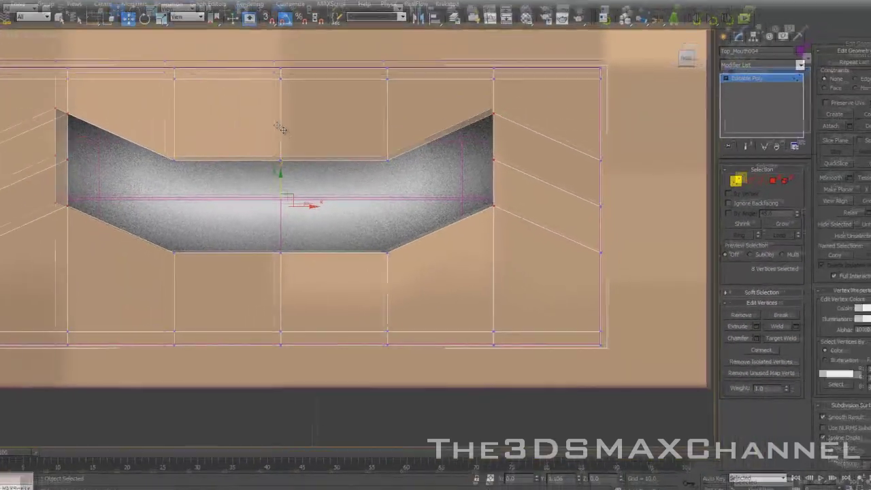
Raise the two inner vertex columns of the Top_Mouth004 opening slightly to round the smile, and clear the vertex selection.
{"action": "scroll", "coordinate": [364, 232], "scroll_direction": "down", "scroll_amount": 5}
{"action": "scroll", "coordinate": [364, 232], "scroll_direction": "up", "scroll_amount": 3}
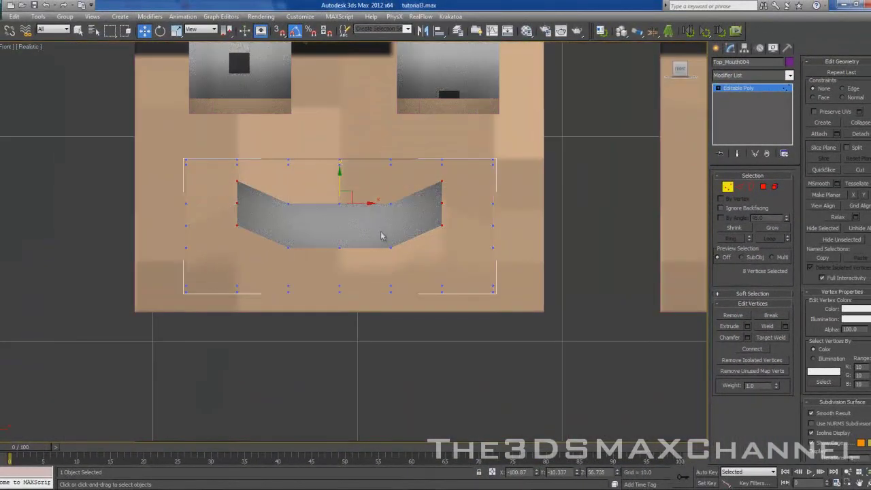
{"action": "scroll", "coordinate": [382, 238], "scroll_direction": "down", "scroll_amount": 4}
{"action": "scroll", "coordinate": [298, 264], "scroll_direction": "up", "scroll_amount": 3}
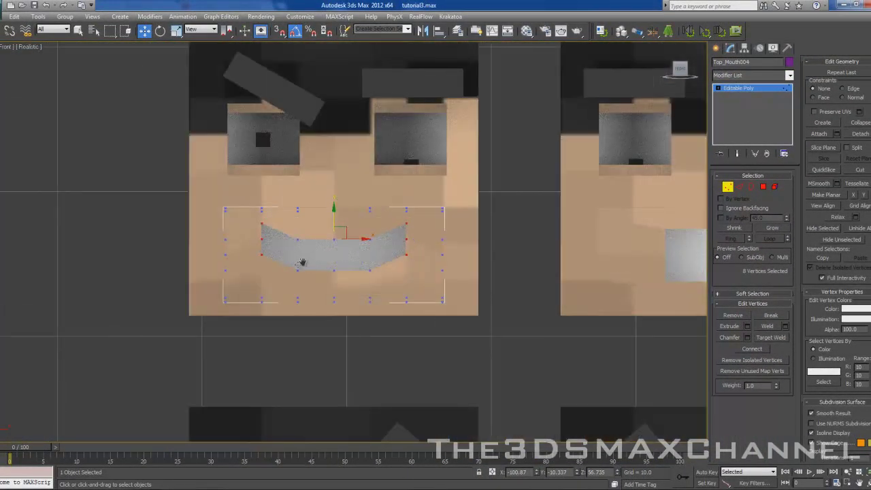
{"action": "scroll", "coordinate": [298, 265], "scroll_direction": "up", "scroll_amount": 6}
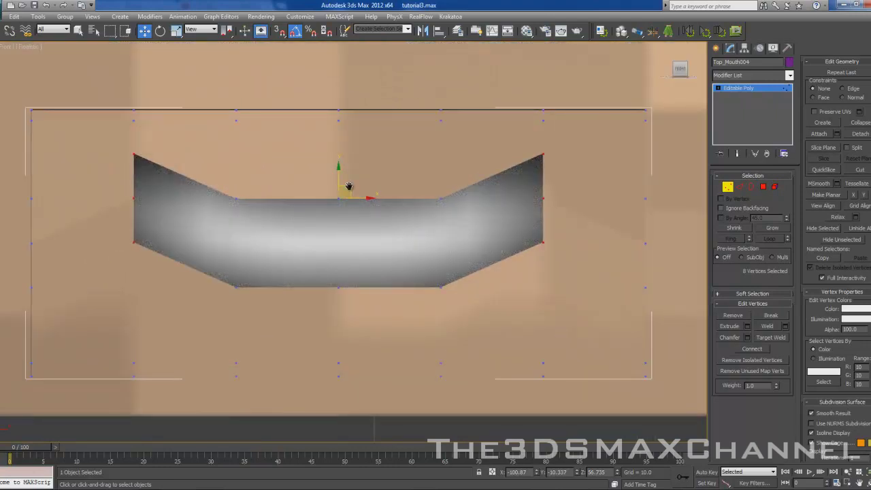
{"action": "scroll", "coordinate": [264, 293], "scroll_direction": "down", "scroll_amount": 4}
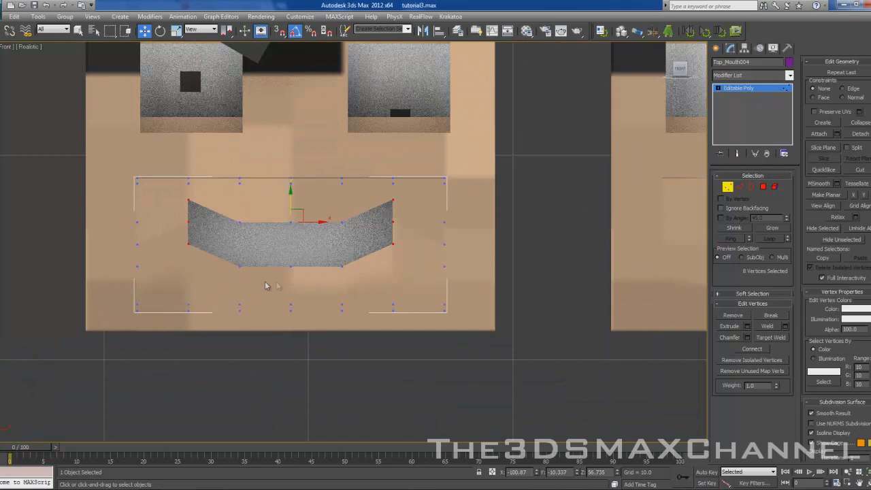
{"action": "scroll", "coordinate": [295, 268], "scroll_direction": "up", "scroll_amount": 3}
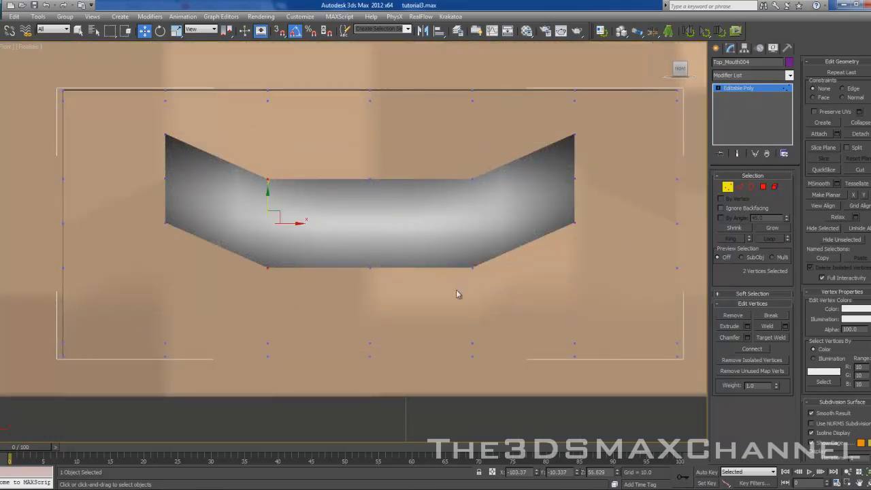
{"action": "left_click_drag", "start_coordinate": [369, 194], "coordinate": [370, 185]}
{"action": "left_click", "coordinate": [314, 261]}
Show the mesh edges and examine the curve and edge flow of the smiling mouth up close and beside the neighbouring faces.
{"action": "scroll", "coordinate": [337, 262], "scroll_direction": "down", "scroll_amount": 1}
{"action": "key", "text": "F4"}
{"action": "middle_click_drag", "start_coordinate": [354, 268], "coordinate": [334, 243]}
{"action": "scroll", "coordinate": [335, 243], "scroll_direction": "down", "scroll_amount": 1}
{"action": "key", "text": "F3"}
{"action": "key", "text": "F3"}
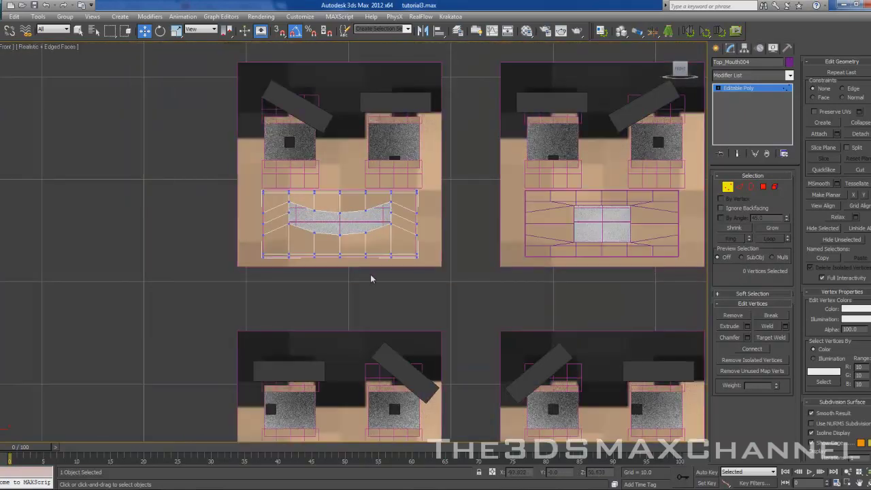
{"action": "scroll", "coordinate": [371, 274], "scroll_direction": "up", "scroll_amount": 3}
{"action": "middle_click_drag", "start_coordinate": [377, 290], "coordinate": [378, 291]}
{"action": "scroll", "coordinate": [367, 279], "scroll_direction": "down", "scroll_amount": 3}
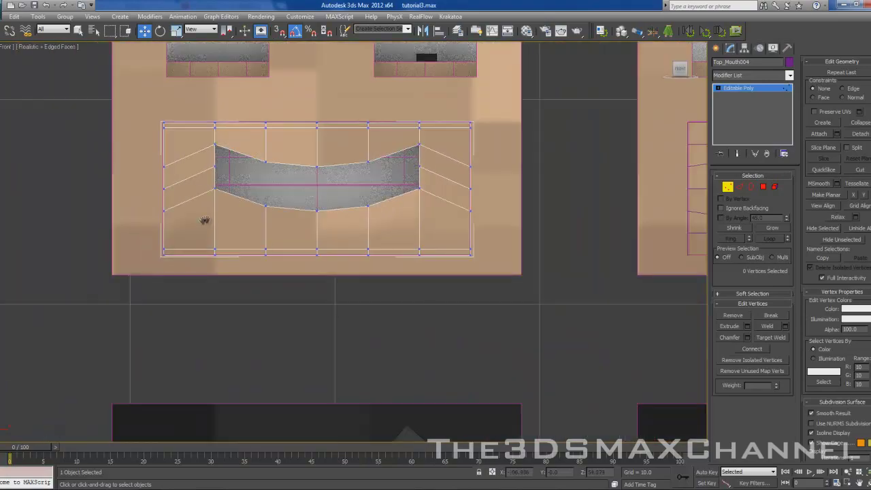
{"action": "scroll", "coordinate": [245, 286], "scroll_direction": "up", "scroll_amount": 4}
{"action": "scroll", "coordinate": [231, 231], "scroll_direction": "up", "scroll_amount": 1}
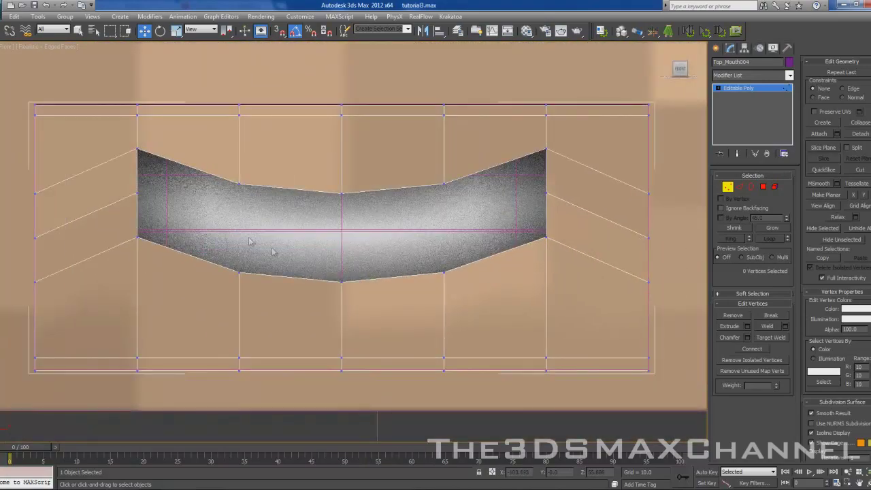
{"action": "scroll", "coordinate": [408, 265], "scroll_direction": "down", "scroll_amount": 3}
{"action": "scroll", "coordinate": [393, 263], "scroll_direction": "down", "scroll_amount": 2}
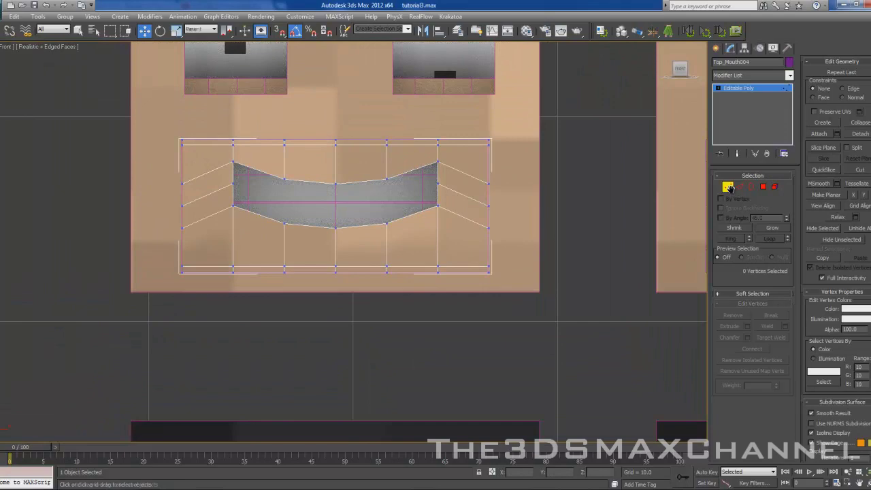
Leave vertex editing, hide the mesh edges and select the mouth copy Top_Mouth005 on the face below the smiling one.
{"action": "left_click", "coordinate": [727, 186]}
{"action": "scroll", "coordinate": [464, 264], "scroll_direction": "down", "scroll_amount": 4}
{"action": "key", "text": "F4"}
{"action": "scroll", "coordinate": [406, 273], "scroll_direction": "down", "scroll_amount": 2}
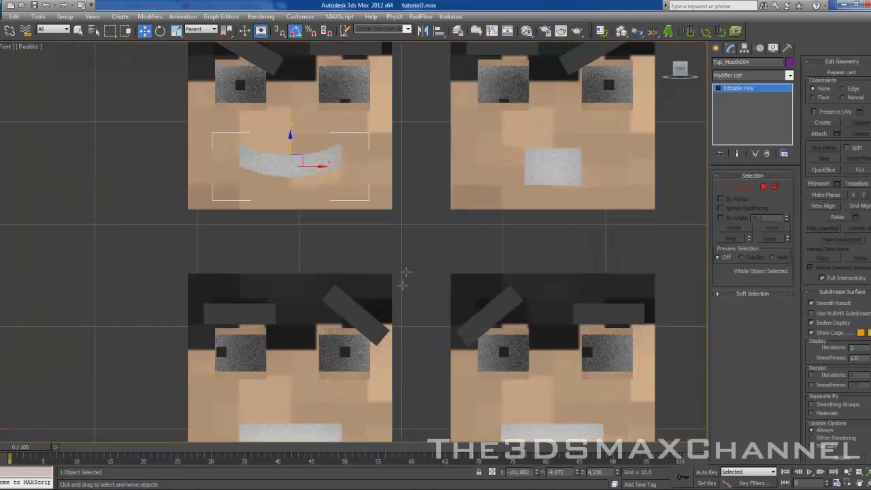
{"action": "scroll", "coordinate": [406, 272], "scroll_direction": "down", "scroll_amount": 3}
{"action": "left_click", "coordinate": [326, 328]}
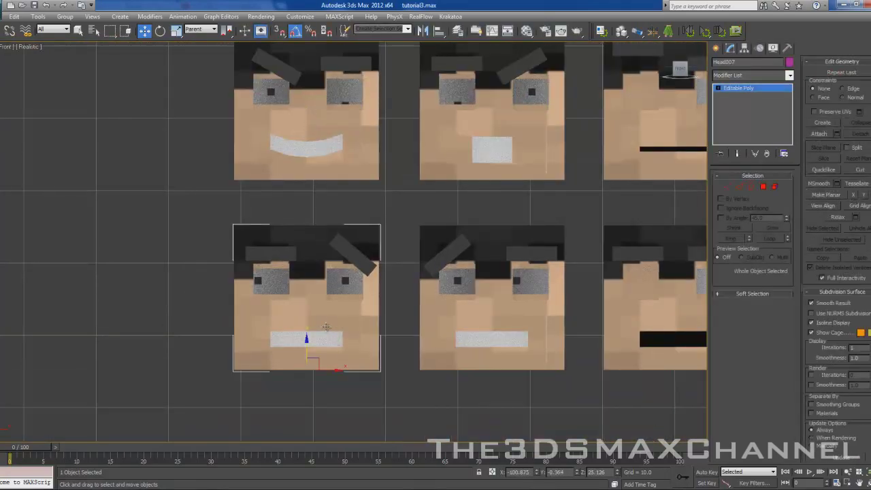
{"action": "left_click", "coordinate": [326, 328]}
Start editing the vertices of Top_Mouth005 with the mesh edges hidden.
{"action": "scroll", "coordinate": [326, 327], "scroll_direction": "up", "scroll_amount": 6}
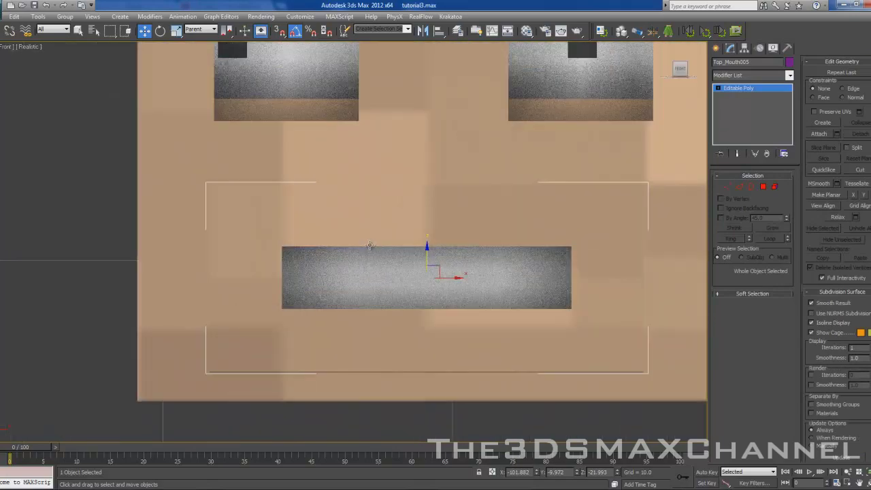
{"action": "key", "text": "F4"}
{"action": "middle_click_drag", "start_coordinate": [411, 258], "coordinate": [367, 241]}
{"action": "scroll", "coordinate": [369, 242], "scroll_direction": "up", "scroll_amount": 1}
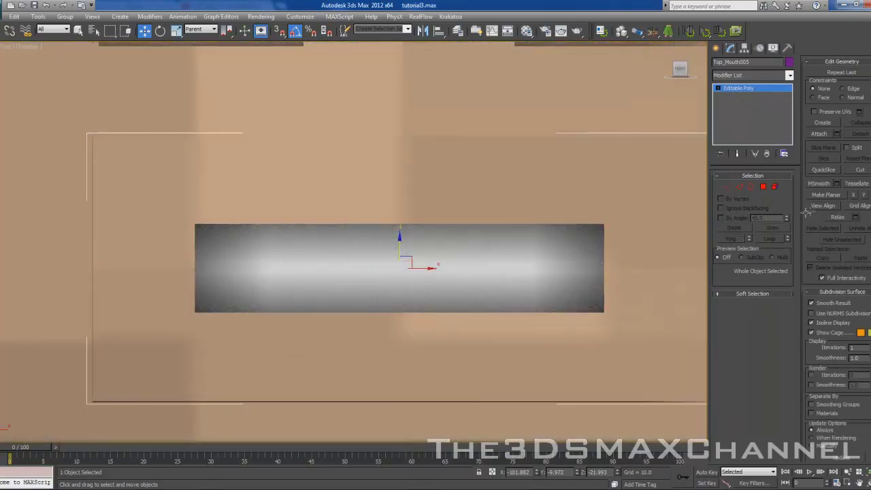
{"action": "scroll", "coordinate": [566, 207], "scroll_direction": "down", "scroll_amount": 2}
{"action": "key", "text": "F4"}
{"action": "scroll", "coordinate": [489, 226], "scroll_direction": "down", "scroll_amount": 1}
{"action": "scroll", "coordinate": [490, 228], "scroll_direction": "up", "scroll_amount": 3}
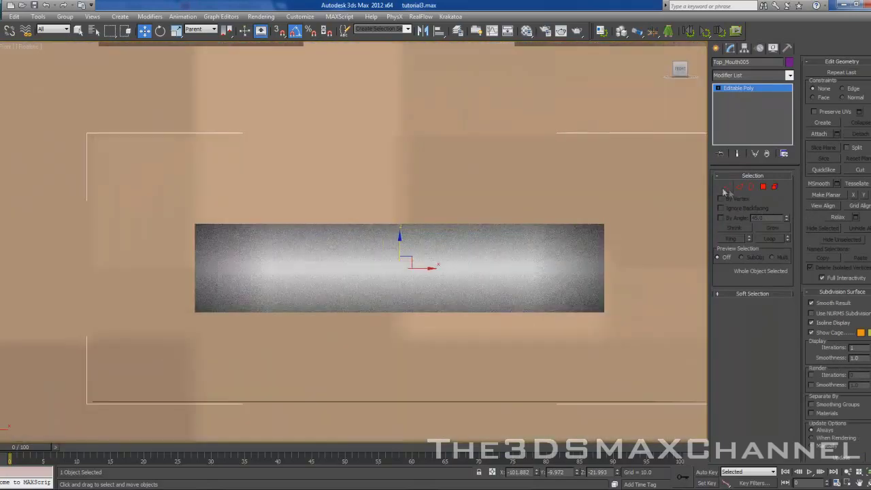
{"action": "left_click", "coordinate": [728, 188]}
{"action": "key", "text": "1"}
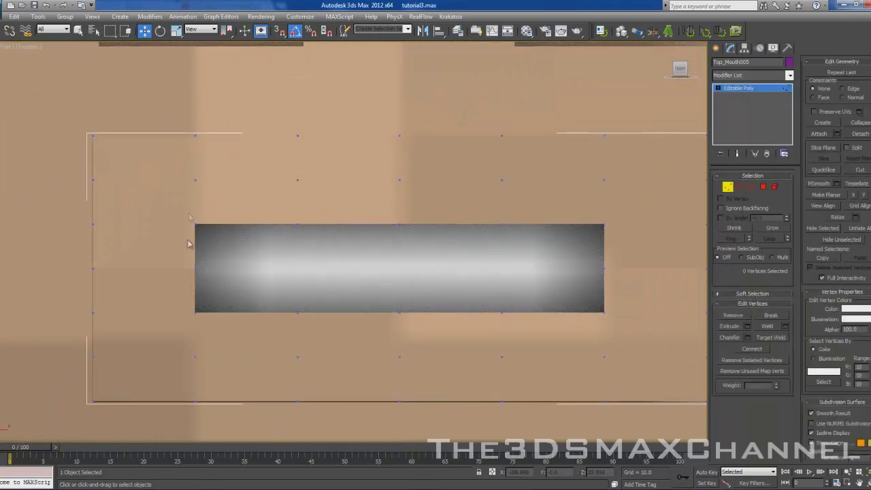
{"action": "left_click_drag", "start_coordinate": [215, 335], "coordinate": [180, 210]}
{"action": "left_click_drag", "start_coordinate": [591, 332], "coordinate": [620, 212], "text": "ctrl"}
{"action": "left_click", "coordinate": [182, 357]}
Move the seven-vertex rows below and above the Top_Mouth005 opening outward by about 0.7 units, close to the mesh borders.
{"action": "scroll", "coordinate": [219, 273], "scroll_direction": "down", "scroll_amount": 5}
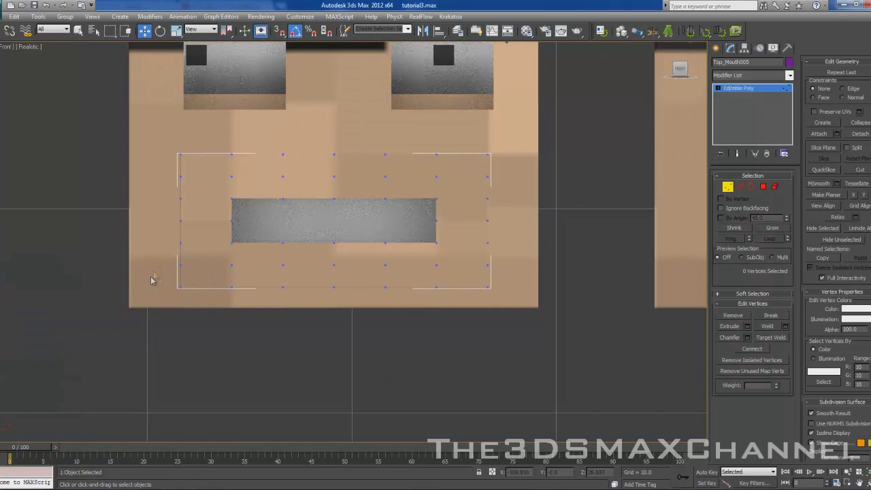
{"action": "left_click_drag", "start_coordinate": [556, 273], "coordinate": [557, 274]}
{"action": "left_click_drag", "start_coordinate": [332, 246], "coordinate": [331, 261]}
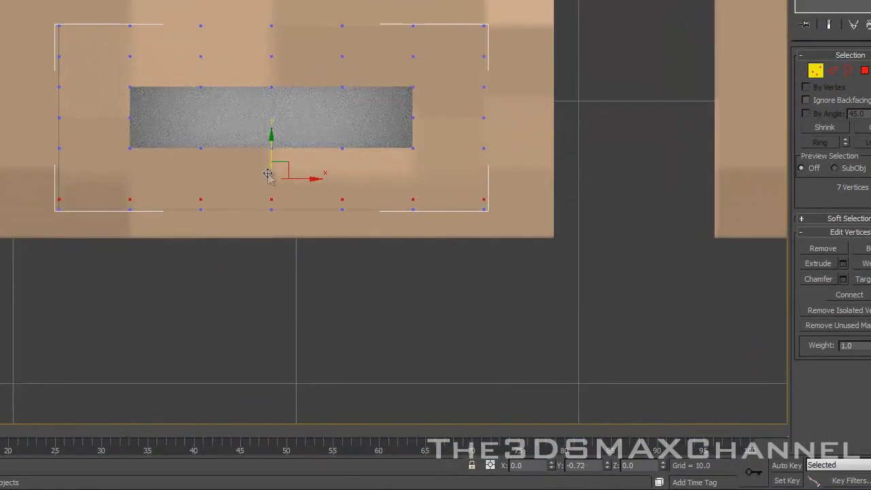
{"action": "left_click", "coordinate": [32, 24]}
{"action": "left_click_drag", "start_coordinate": [593, 68], "coordinate": [208, 34]}
{"action": "left_click_drag", "start_coordinate": [267, 27], "coordinate": [272, 9]}
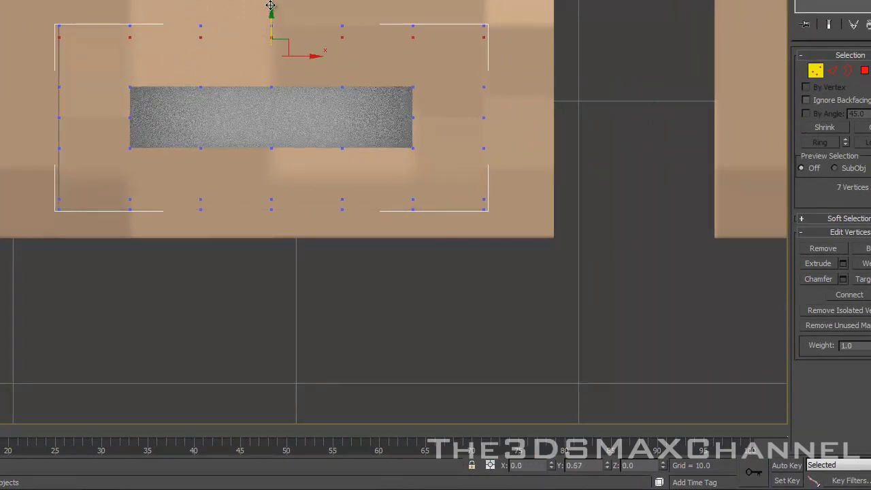
Lower both ends of the Top_Mouth005 opening by about half its height and the inner vertex columns slightly, forming a rounded frown.
{"action": "left_click_drag", "start_coordinate": [122, 80], "coordinate": [145, 171]}
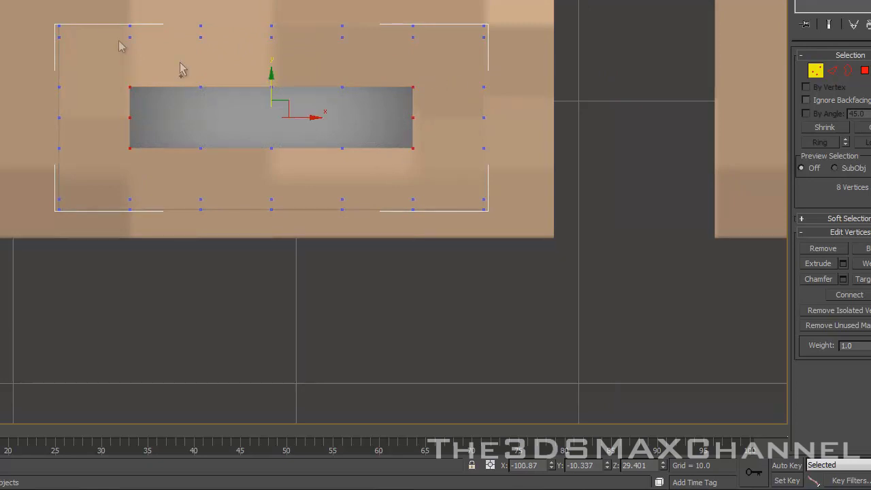
{"action": "left_click_drag", "start_coordinate": [269, 83], "coordinate": [269, 118]}
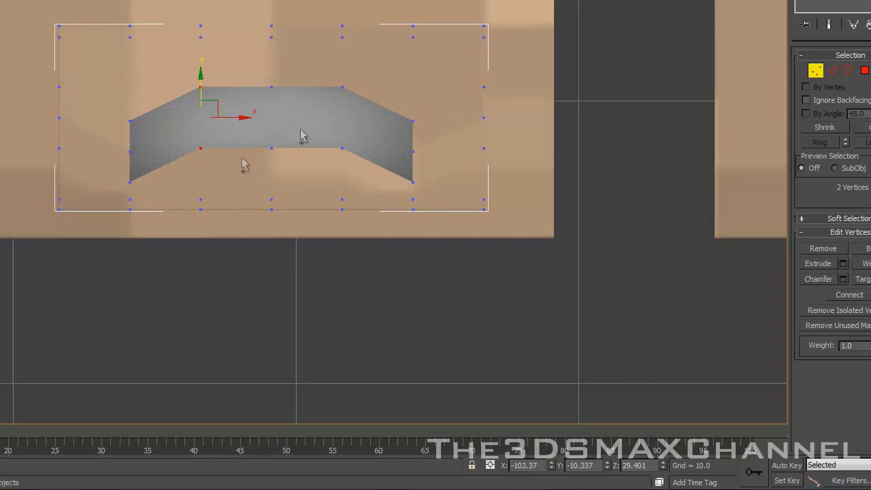
{"action": "left_click_drag", "start_coordinate": [275, 88], "coordinate": [275, 97]}
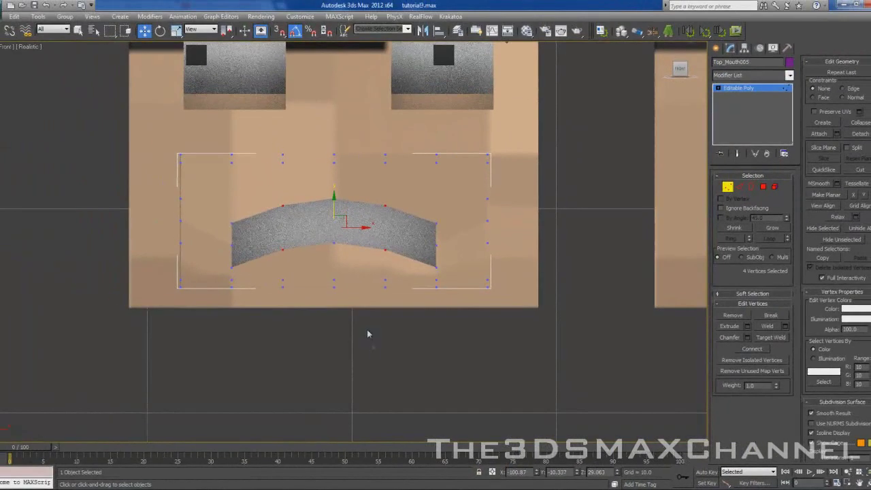
{"action": "left_click", "coordinate": [373, 341]}
Leave vertex editing on the frowning mouth Top_Mouth005.
{"action": "scroll", "coordinate": [401, 314], "scroll_direction": "down", "scroll_amount": 4}
{"action": "scroll", "coordinate": [400, 313], "scroll_direction": "up", "scroll_amount": 2}
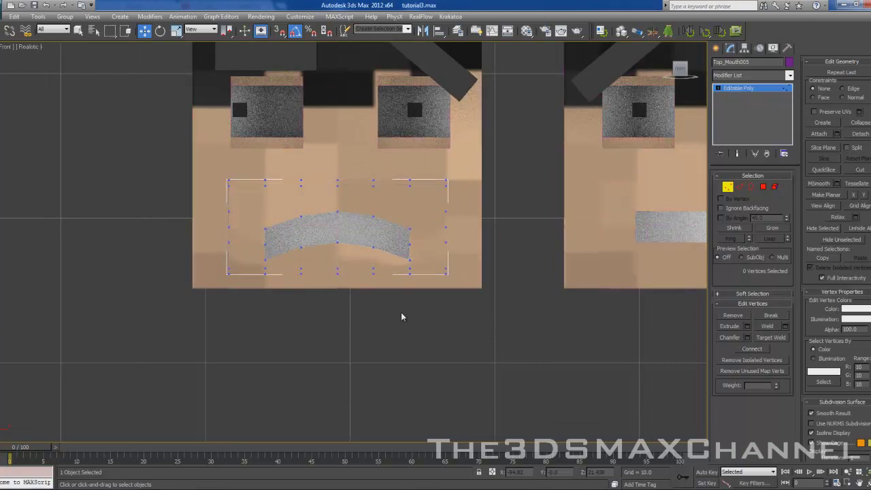
{"action": "middle_click_drag", "start_coordinate": [436, 311], "coordinate": [411, 311]}
{"action": "scroll", "coordinate": [410, 310], "scroll_direction": "down", "scroll_amount": 5}
{"action": "middle_click_drag", "start_coordinate": [444, 185], "coordinate": [243, 254]}
{"action": "scroll", "coordinate": [290, 226], "scroll_direction": "up", "scroll_amount": 3}
{"action": "middle_click_drag", "start_coordinate": [502, 173], "coordinate": [456, 179]}
{"action": "scroll", "coordinate": [291, 194], "scroll_direction": "down", "scroll_amount": 2}
{"action": "middle_click_drag", "start_coordinate": [182, 190], "coordinate": [352, 253]}
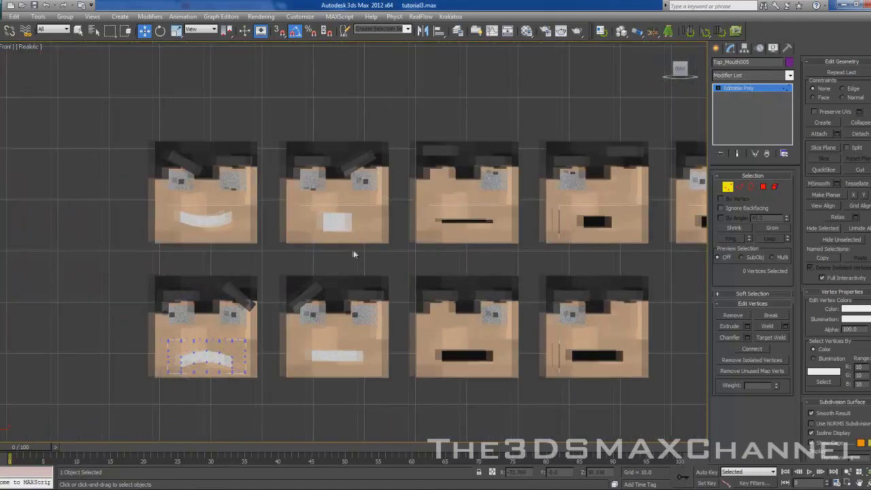
{"action": "scroll", "coordinate": [351, 253], "scroll_direction": "up", "scroll_amount": 9}
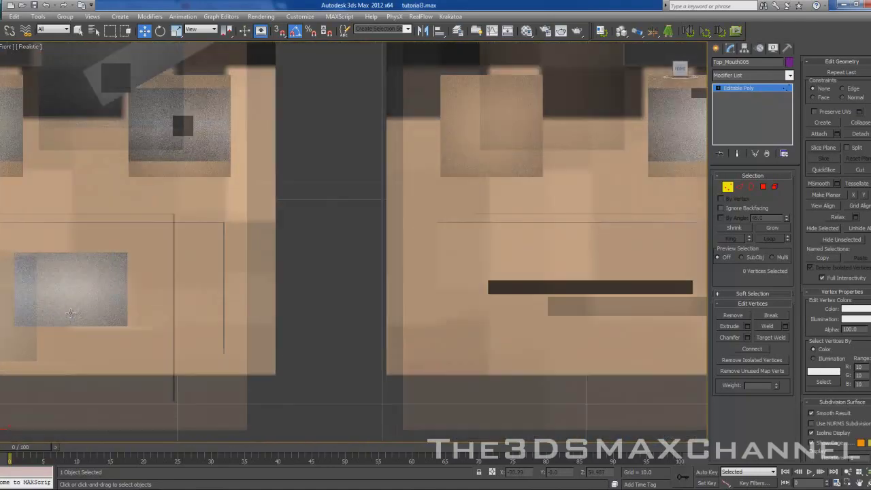
{"action": "scroll", "coordinate": [70, 313], "scroll_direction": "up", "scroll_amount": 1}
{"action": "middle_click_drag", "start_coordinate": [108, 287], "coordinate": [420, 238]}
{"action": "scroll", "coordinate": [434, 211], "scroll_direction": "up", "scroll_amount": 2}
{"action": "scroll", "coordinate": [435, 211], "scroll_direction": "down", "scroll_amount": 3}
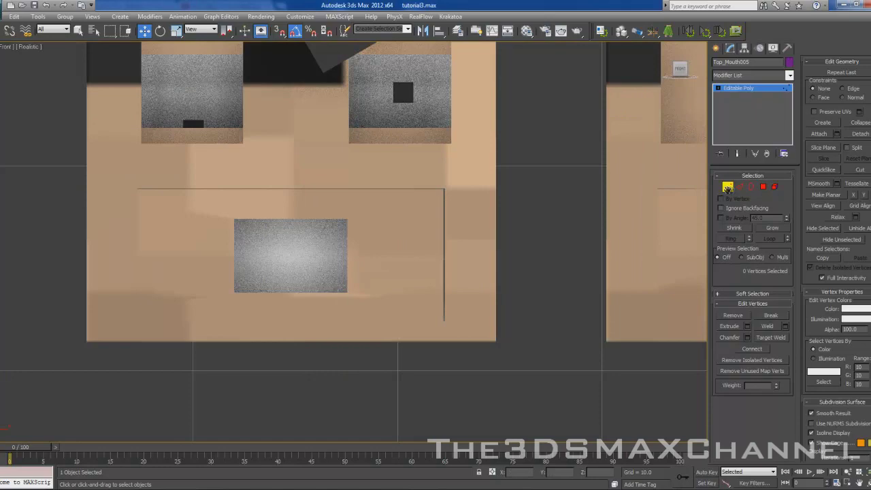
{"action": "left_click", "coordinate": [727, 187]}
Inspect the rectangular open mouth alongside the other faces, and clear the object selection.
{"action": "scroll", "coordinate": [331, 214], "scroll_direction": "down", "scroll_amount": 5}
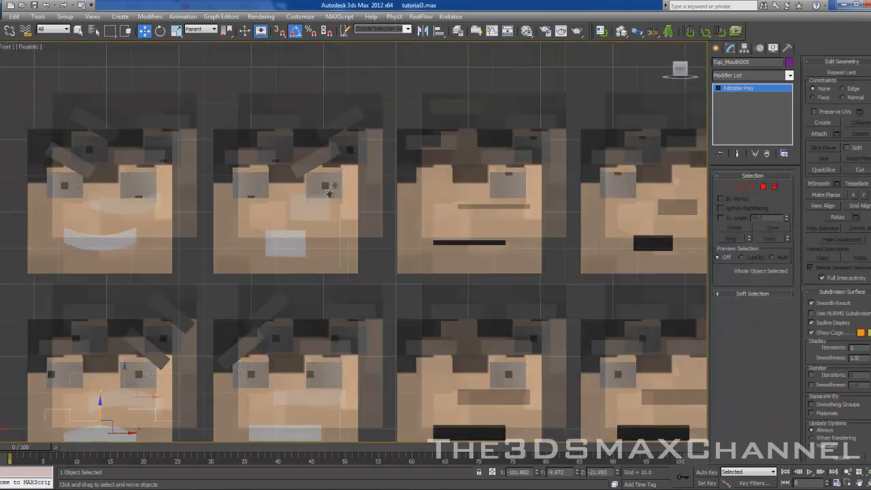
{"action": "middle_click_drag", "start_coordinate": [329, 193], "coordinate": [339, 179]}
{"action": "scroll", "coordinate": [339, 179], "scroll_direction": "up", "scroll_amount": 1}
{"action": "middle_click_drag", "start_coordinate": [411, 203], "coordinate": [244, 194]}
{"action": "scroll", "coordinate": [588, 179], "scroll_direction": "down", "scroll_amount": 2}
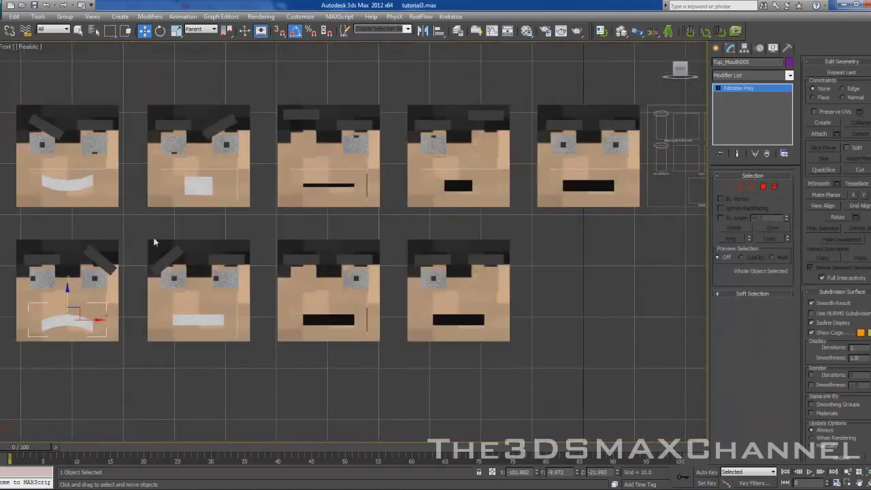
{"action": "middle_click_drag", "start_coordinate": [154, 242], "coordinate": [147, 243]}
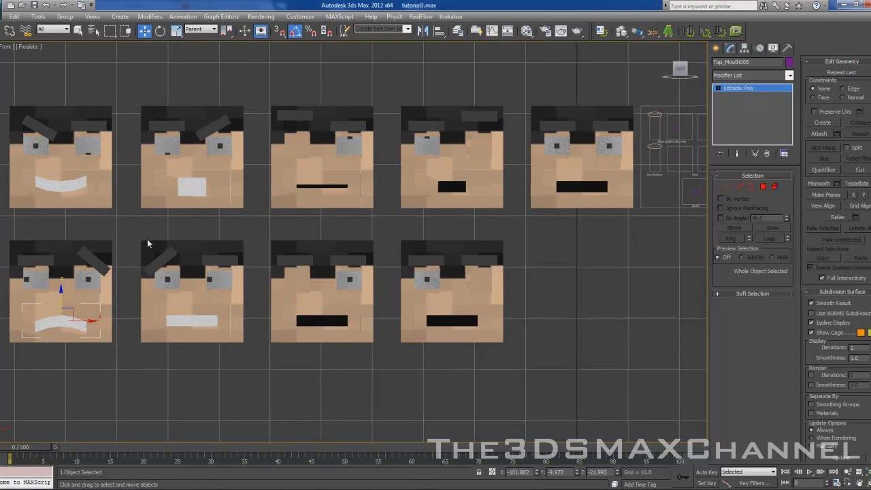
{"action": "middle_click_drag", "start_coordinate": [271, 229], "coordinate": [430, 234]}
{"action": "scroll", "coordinate": [430, 234], "scroll_direction": "up", "scroll_amount": 1}
{"action": "scroll", "coordinate": [431, 234], "scroll_direction": "up", "scroll_amount": 6}
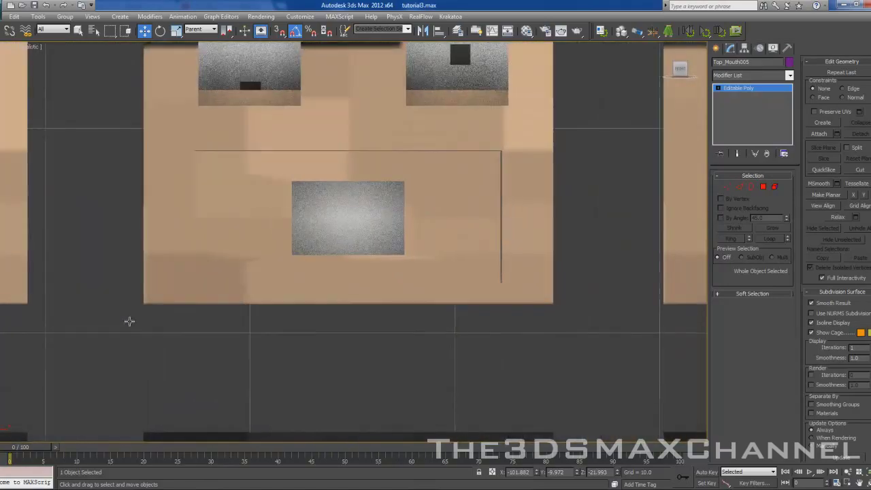
{"action": "scroll", "coordinate": [418, 266], "scroll_direction": "down", "scroll_amount": 6}
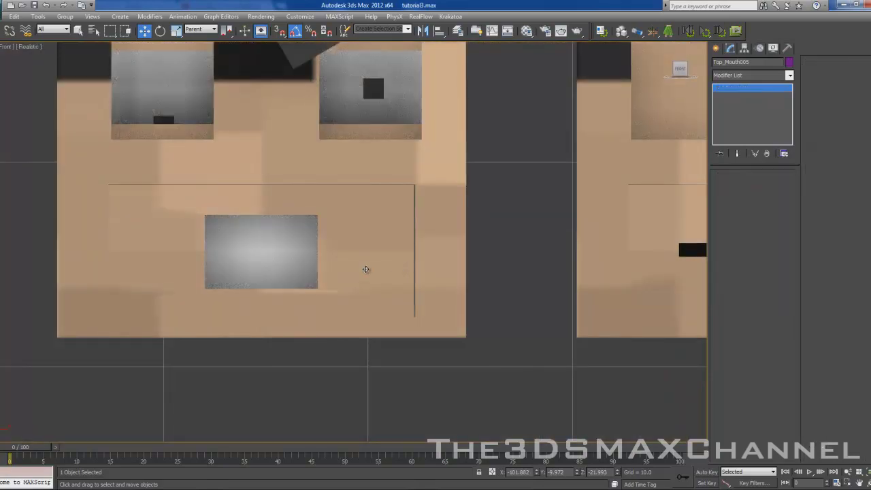
{"action": "middle_click_drag", "start_coordinate": [298, 297], "coordinate": [377, 275]}
{"action": "scroll", "coordinate": [377, 276], "scroll_direction": "down", "scroll_amount": 1}
{"action": "left_click", "coordinate": [302, 344]}
Review the mouth, eye and eyebrow variants across both rows of copied heads.
{"action": "scroll", "coordinate": [302, 345], "scroll_direction": "down", "scroll_amount": 3}
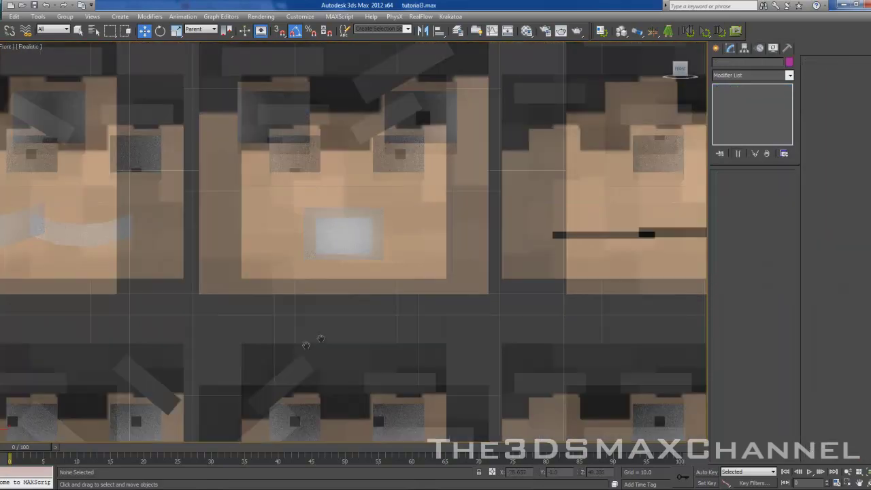
{"action": "middle_click_drag", "start_coordinate": [303, 344], "coordinate": [226, 277]}
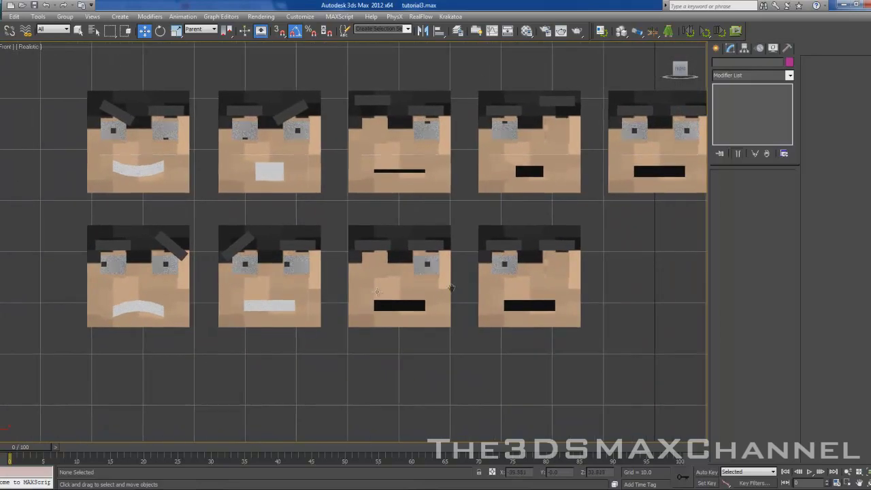
{"action": "scroll", "coordinate": [270, 296], "scroll_direction": "up", "scroll_amount": 1}
{"action": "middle_click_drag", "start_coordinate": [271, 296], "coordinate": [385, 261]}
{"action": "scroll", "coordinate": [385, 262], "scroll_direction": "up", "scroll_amount": 1}
{"action": "middle_click_drag", "start_coordinate": [298, 294], "coordinate": [155, 263]}
{"action": "middle_click_drag", "start_coordinate": [460, 279], "coordinate": [496, 286]}
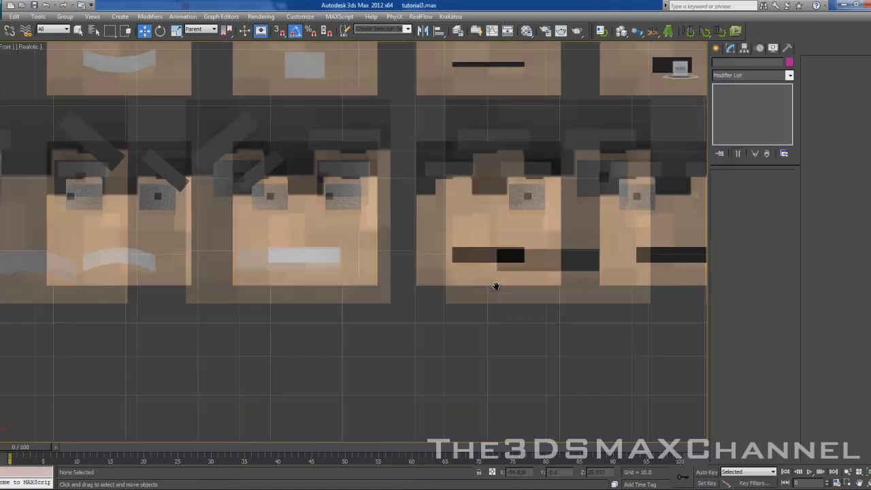
{"action": "scroll", "coordinate": [496, 286], "scroll_direction": "down", "scroll_amount": 3}
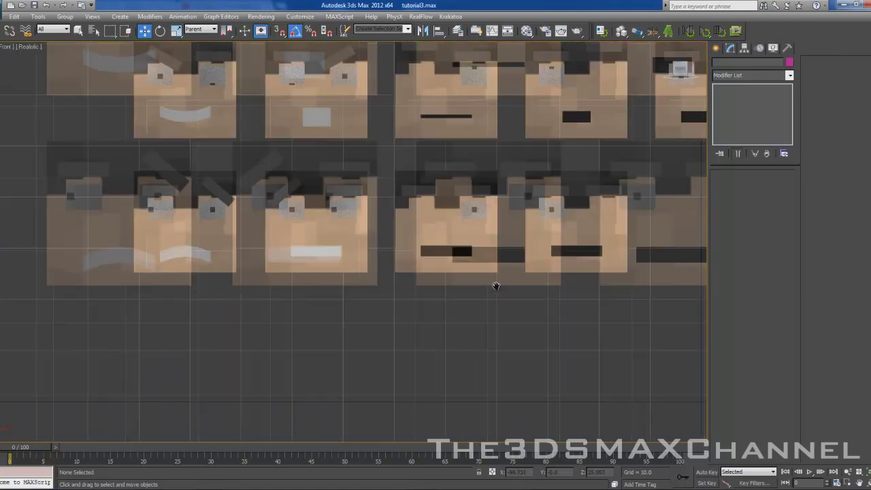
{"action": "middle_click_drag", "start_coordinate": [496, 286], "coordinate": [589, 273]}
{"action": "scroll", "coordinate": [589, 273], "scroll_direction": "up", "scroll_amount": 1}
{"action": "scroll", "coordinate": [466, 293], "scroll_direction": "up", "scroll_amount": 1}
{"action": "middle_click_drag", "start_coordinate": [438, 298], "coordinate": [259, 333]}
{"action": "scroll", "coordinate": [259, 333], "scroll_direction": "down", "scroll_amount": 3}
{"action": "middle_click_drag", "start_coordinate": [493, 298], "coordinate": [291, 358]}
{"action": "middle_click_drag", "start_coordinate": [454, 308], "coordinate": [524, 302]}
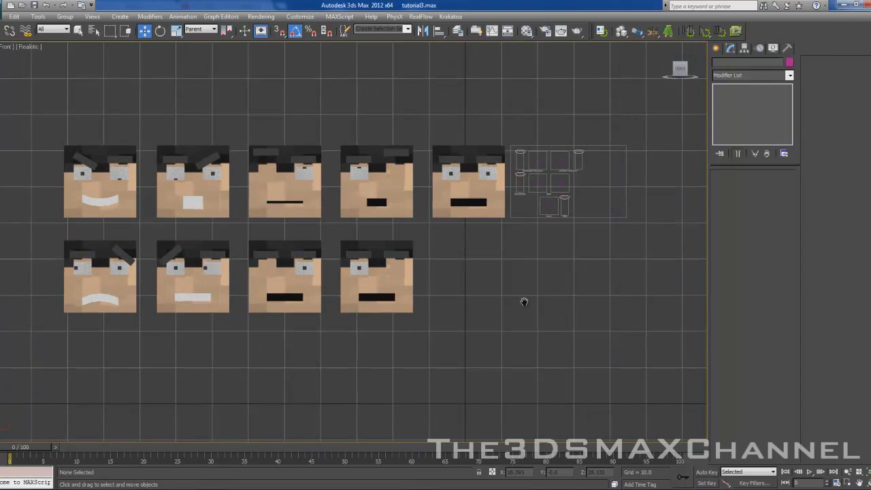
Apply a Morpher modifier to the original head's mouth mesh, Top_Mouth.
{"action": "middle_click_drag", "start_coordinate": [489, 264], "coordinate": [372, 361]}
{"action": "scroll", "coordinate": [343, 321], "scroll_direction": "up", "scroll_amount": 3}
{"action": "middle_click_drag", "start_coordinate": [342, 320], "coordinate": [422, 238]}
{"action": "scroll", "coordinate": [545, 248], "scroll_direction": "down", "scroll_amount": 1}
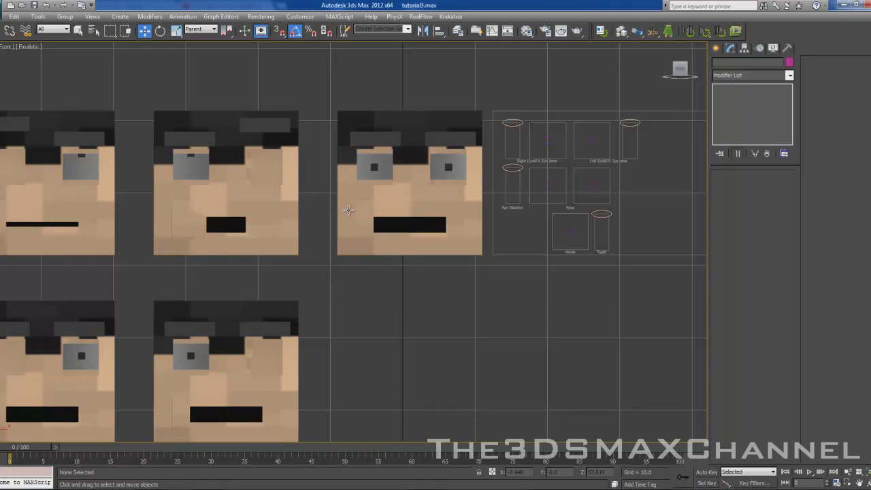
{"action": "middle_click_drag", "start_coordinate": [349, 210], "coordinate": [455, 187]}
{"action": "scroll", "coordinate": [454, 188], "scroll_direction": "up", "scroll_amount": 5}
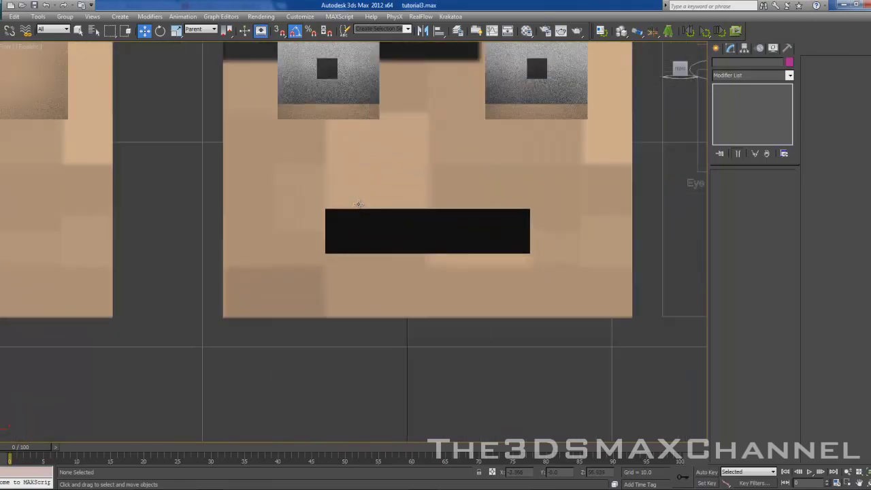
{"action": "left_click", "coordinate": [330, 235]}
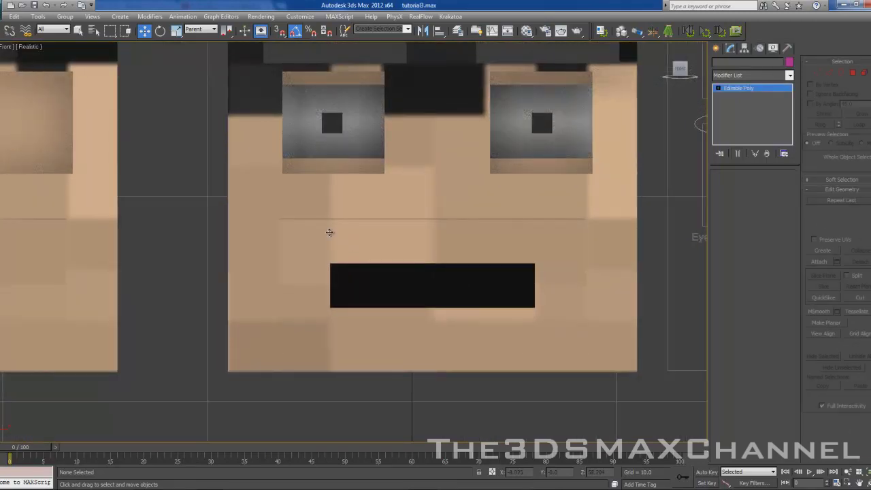
{"action": "scroll", "coordinate": [383, 225], "scroll_direction": "down", "scroll_amount": 5}
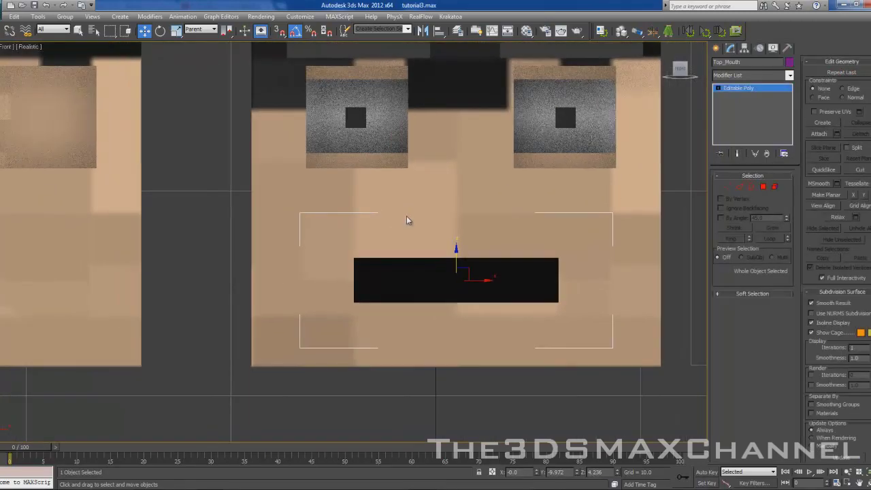
{"action": "scroll", "coordinate": [361, 183], "scroll_direction": "up", "scroll_amount": 4}
{"action": "scroll", "coordinate": [470, 237], "scroll_direction": "up", "scroll_amount": 2}
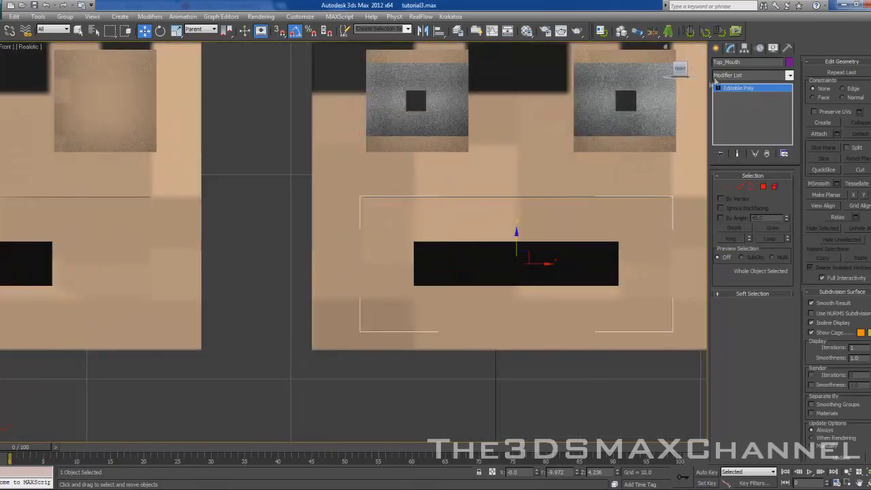
{"action": "left_click", "coordinate": [726, 76]}
{"action": "scroll", "coordinate": [735, 82], "scroll_direction": "down", "scroll_amount": 10}
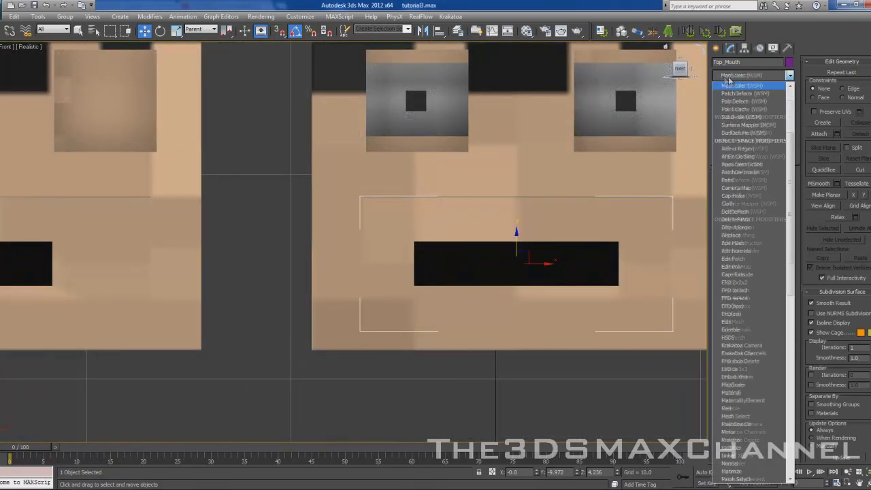
{"action": "scroll", "coordinate": [741, 87], "scroll_direction": "down", "scroll_amount": 1}
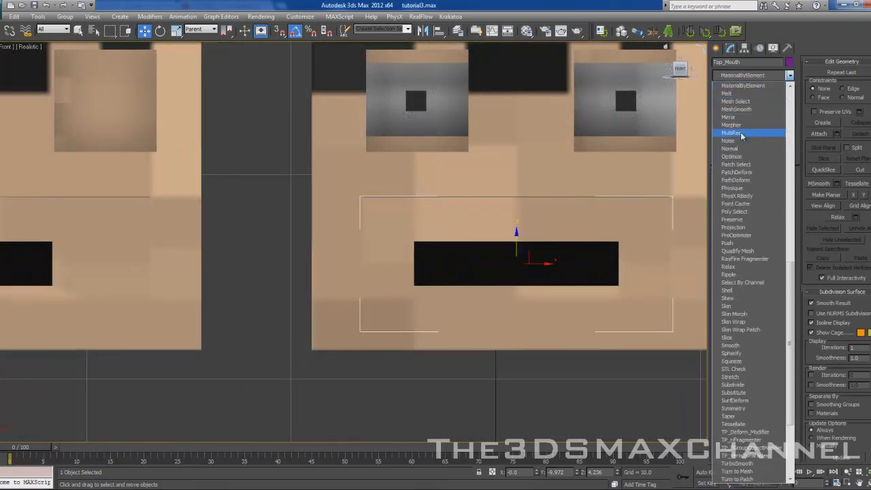
{"action": "left_click", "coordinate": [738, 127]}
Load the narrow mouth Top_Mouth001 and the thin mouth Top_Mouth002 from the scene as targets in the first two morph channels.
{"action": "scroll", "coordinate": [547, 166], "scroll_direction": "down", "scroll_amount": 4}
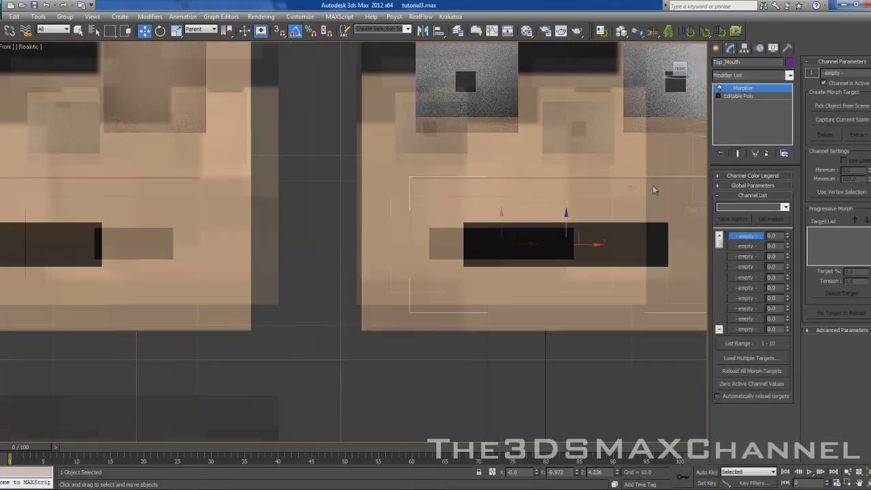
{"action": "scroll", "coordinate": [586, 154], "scroll_direction": "up", "scroll_amount": 3}
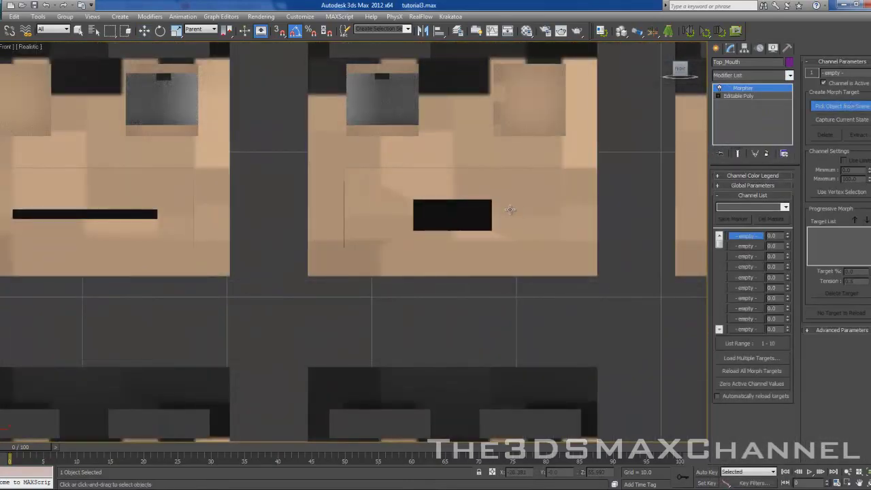
{"action": "left_click", "coordinate": [509, 209]}
{"action": "middle_click_drag", "start_coordinate": [391, 205], "coordinate": [747, 193]}
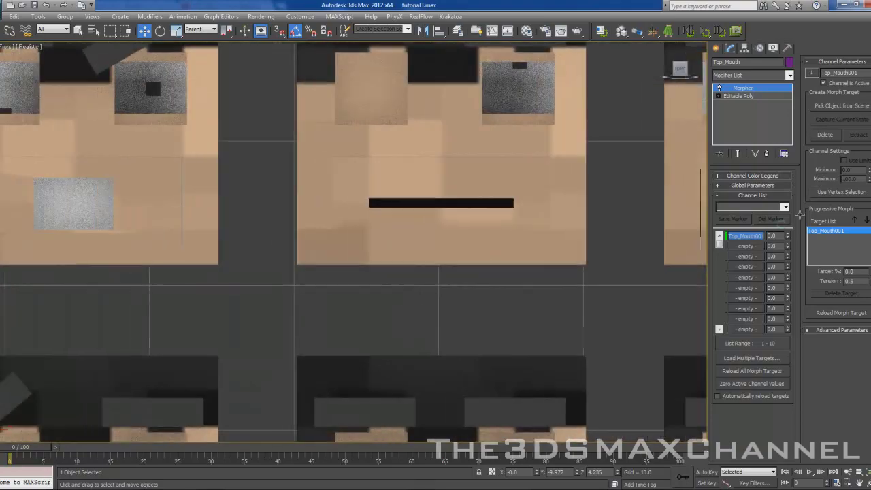
{"action": "left_click", "coordinate": [752, 244]}
{"action": "left_click", "coordinate": [841, 106]}
{"action": "left_click", "coordinate": [523, 217]}
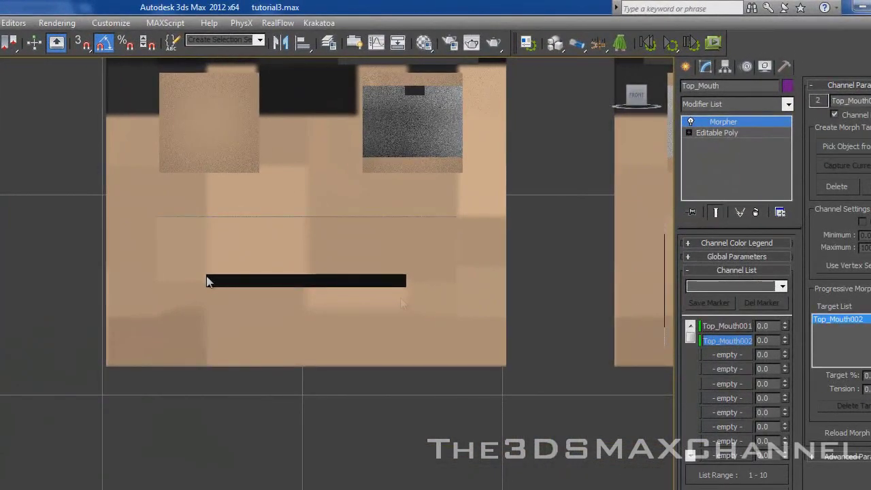
Load the open mouth Top_Mouth003 and the smiling mouth Top_Mouth004 from the scene as targets in morph channels 3 and 4.
{"action": "middle_click_drag", "start_coordinate": [144, 269], "coordinate": [608, 271]}
{"action": "left_click", "coordinate": [719, 355]}
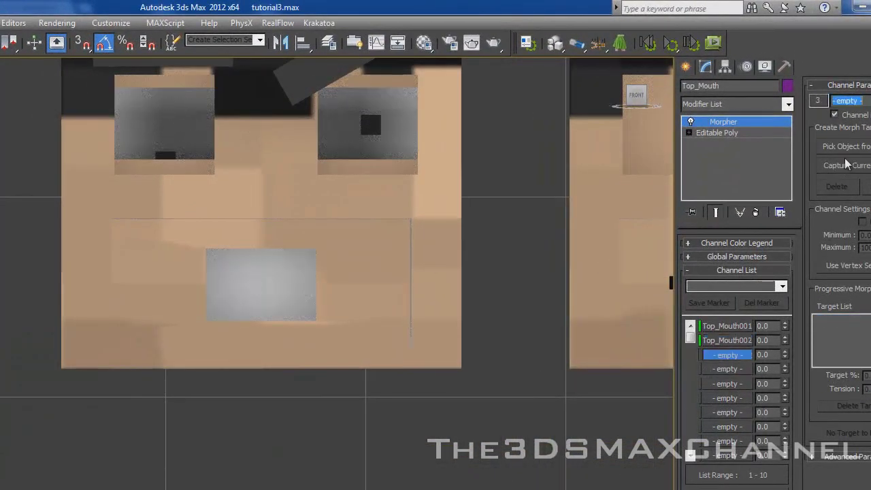
{"action": "left_click", "coordinate": [845, 148]}
{"action": "left_click", "coordinate": [348, 263]}
{"action": "middle_click_drag", "start_coordinate": [30, 251], "coordinate": [559, 261]}
{"action": "left_click", "coordinate": [728, 369]}
{"action": "left_click", "coordinate": [863, 149]}
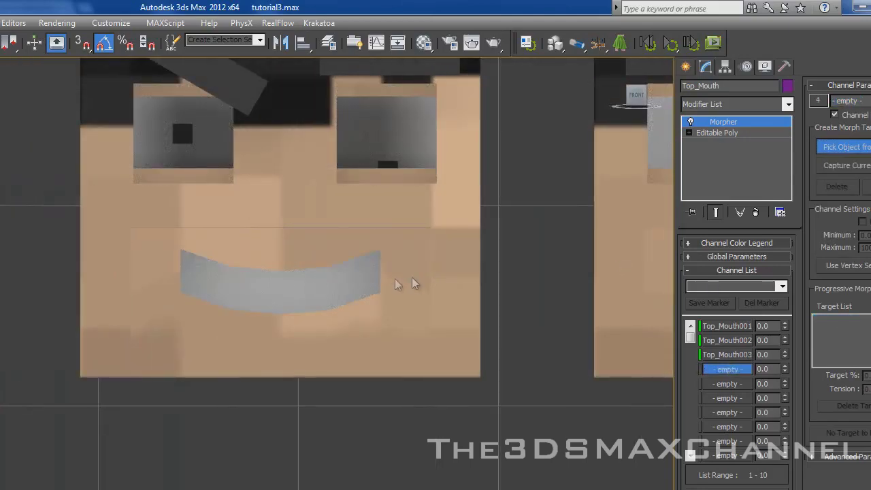
{"action": "left_click", "coordinate": [366, 282]}
Load the frowning mouth Top_Mouth005 from the scene as the target of morph channel 5.
{"action": "middle_click_drag", "start_coordinate": [480, 386], "coordinate": [430, 31]}
{"action": "middle_click_drag", "start_coordinate": [458, 266], "coordinate": [402, 171]}
{"action": "left_click", "coordinate": [720, 386]}
{"action": "left_click", "coordinate": [845, 146]}
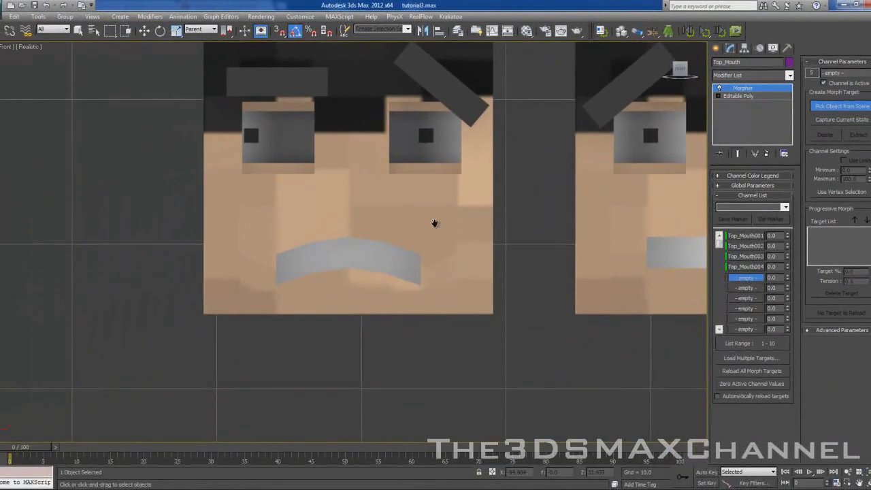
{"action": "left_click", "coordinate": [409, 258]}
Test the morphs on the original head's mouth by raising the Top_Mouth001 and Top_Mouth003 channels to 100.
{"action": "scroll", "coordinate": [575, 140], "scroll_direction": "down", "scroll_amount": 4}
{"action": "middle_click_drag", "start_coordinate": [576, 140], "coordinate": [290, 185]}
{"action": "middle_click_drag", "start_coordinate": [562, 155], "coordinate": [365, 210]}
{"action": "scroll", "coordinate": [633, 151], "scroll_direction": "up", "scroll_amount": 2}
{"action": "middle_click_drag", "start_coordinate": [633, 152], "coordinate": [229, 287]}
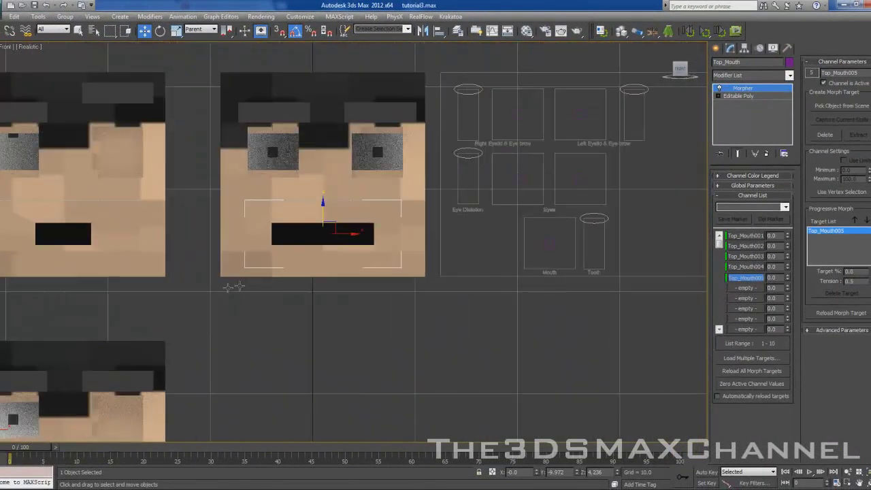
{"action": "scroll", "coordinate": [314, 205], "scroll_direction": "up", "scroll_amount": 6}
{"action": "scroll", "coordinate": [404, 260], "scroll_direction": "down", "scroll_amount": 2}
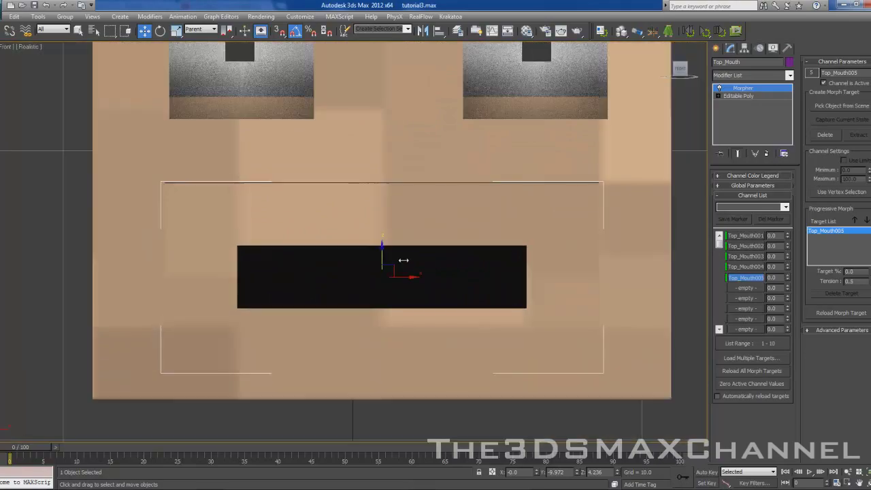
{"action": "middle_click_drag", "start_coordinate": [403, 260], "coordinate": [378, 223]}
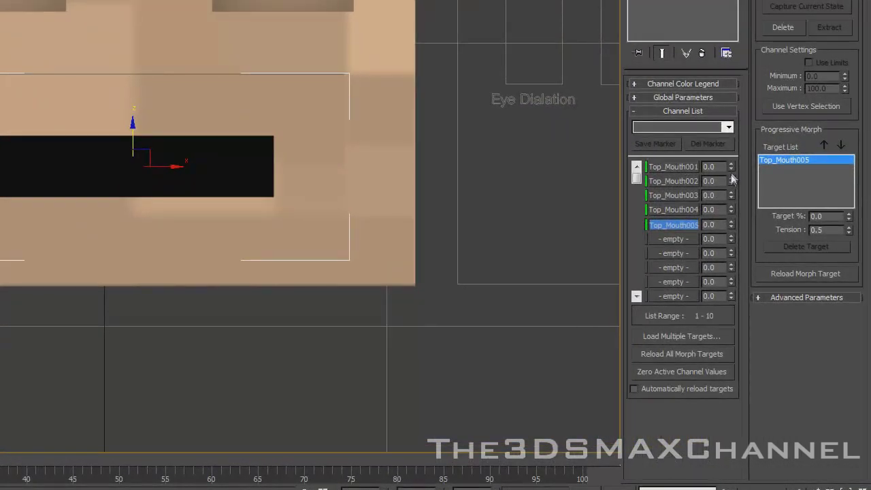
{"action": "left_click_drag", "start_coordinate": [732, 165], "coordinate": [697, 56]}
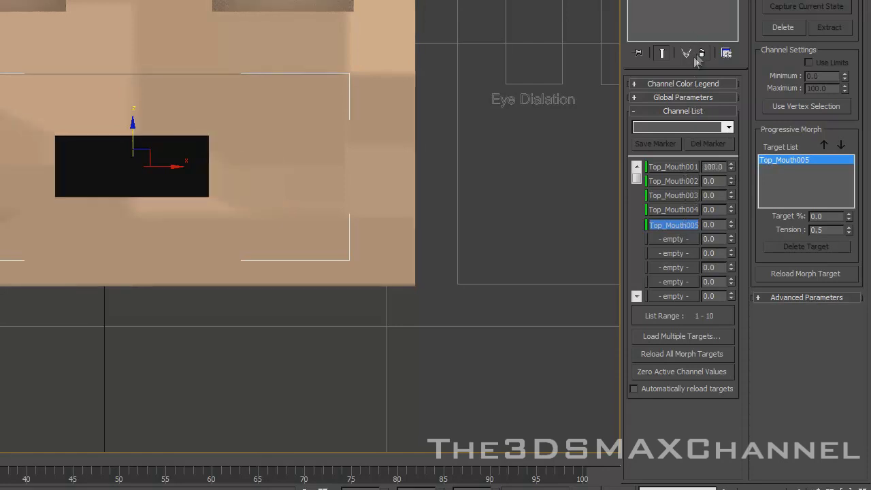
{"action": "left_click_drag", "start_coordinate": [732, 180], "coordinate": [704, 225]}
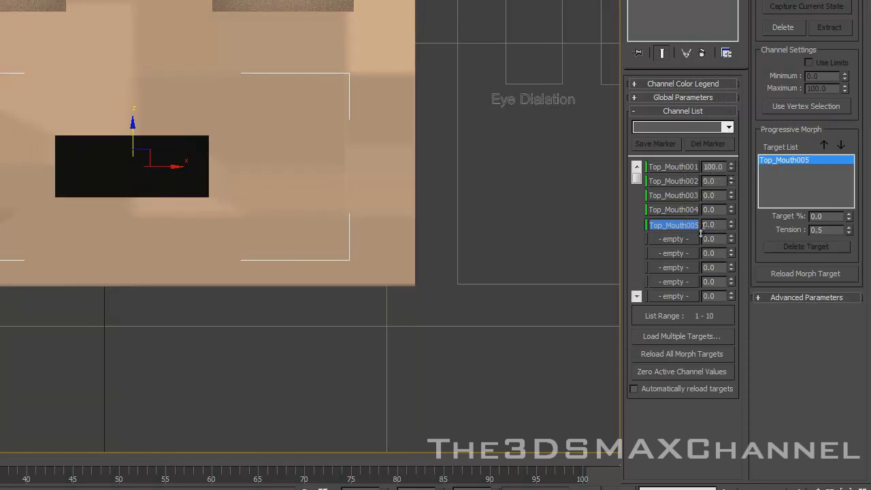
{"action": "left_click_drag", "start_coordinate": [731, 196], "coordinate": [726, 102]}
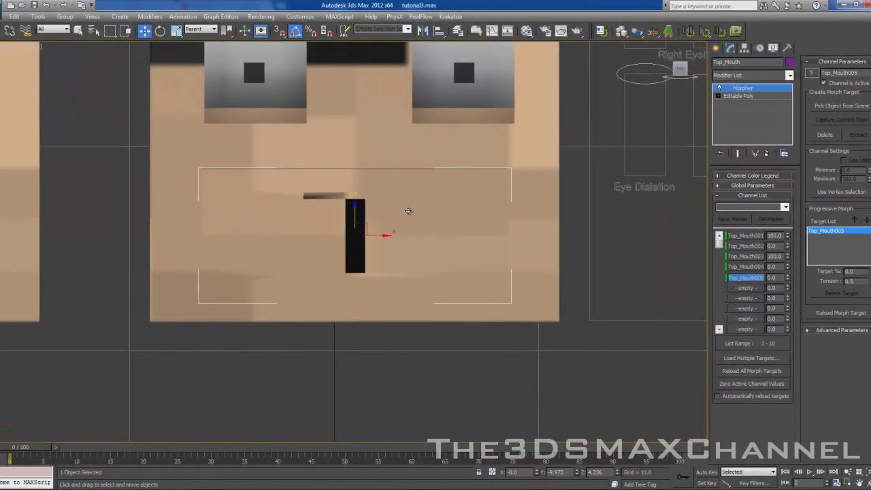
Display edged faces, reset the Top_Mouth001 and Top_Mouth003 channels to 0, and raise the Top_Mouth005 channel to 100.
{"action": "middle_click_drag", "start_coordinate": [418, 216], "coordinate": [439, 224]}
{"action": "scroll", "coordinate": [461, 231], "scroll_direction": "up", "scroll_amount": 5}
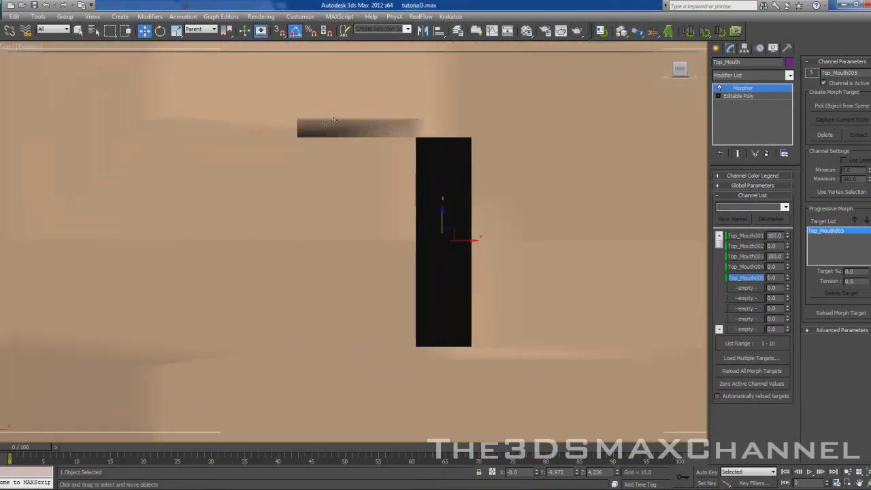
{"action": "middle_click_drag", "start_coordinate": [359, 152], "coordinate": [356, 154]}
{"action": "key", "text": "F4"}
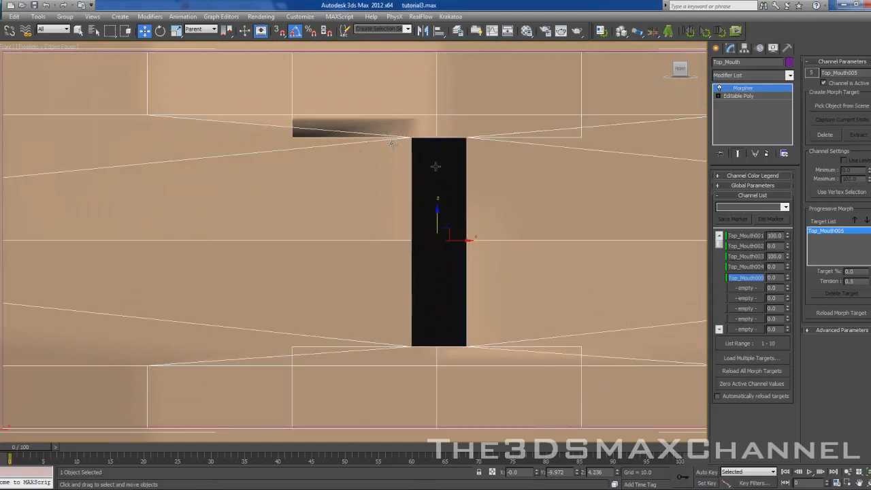
{"action": "scroll", "coordinate": [436, 166], "scroll_direction": "down", "scroll_amount": 3}
{"action": "left_click_drag", "start_coordinate": [787, 256], "coordinate": [780, 311]}
{"action": "left_click_drag", "start_coordinate": [789, 277], "coordinate": [778, 193]}
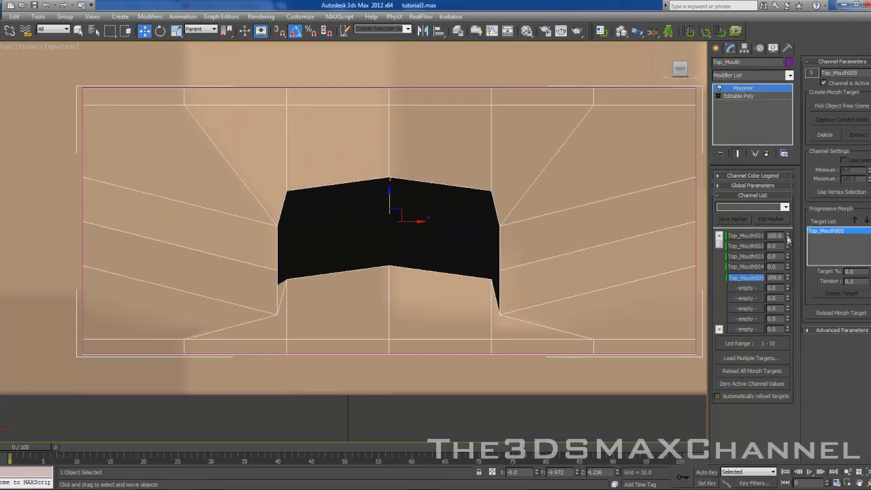
{"action": "left_click_drag", "start_coordinate": [788, 235], "coordinate": [749, 305]}
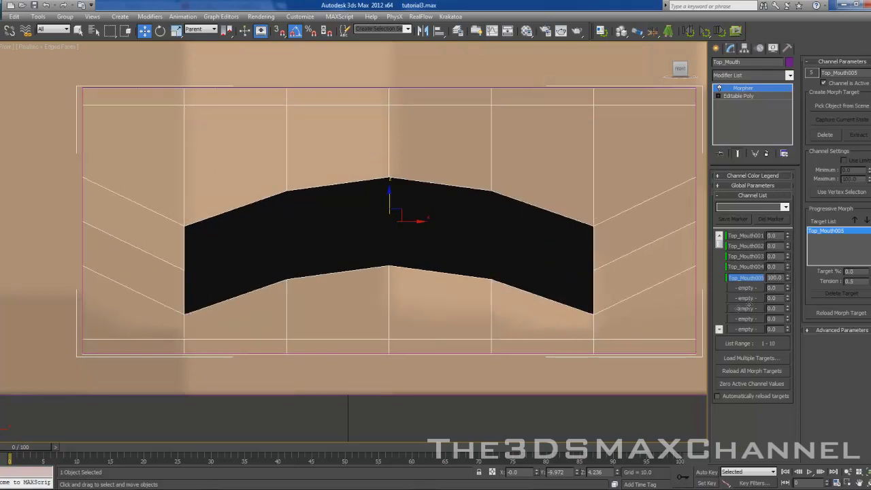
Combine the frown with the thin mouth by raising the Top_Mouth002 channel to 100, and turn off the edged faces display.
{"action": "scroll", "coordinate": [417, 196], "scroll_direction": "down", "scroll_amount": 5}
{"action": "scroll", "coordinate": [423, 197], "scroll_direction": "up", "scroll_amount": 4}
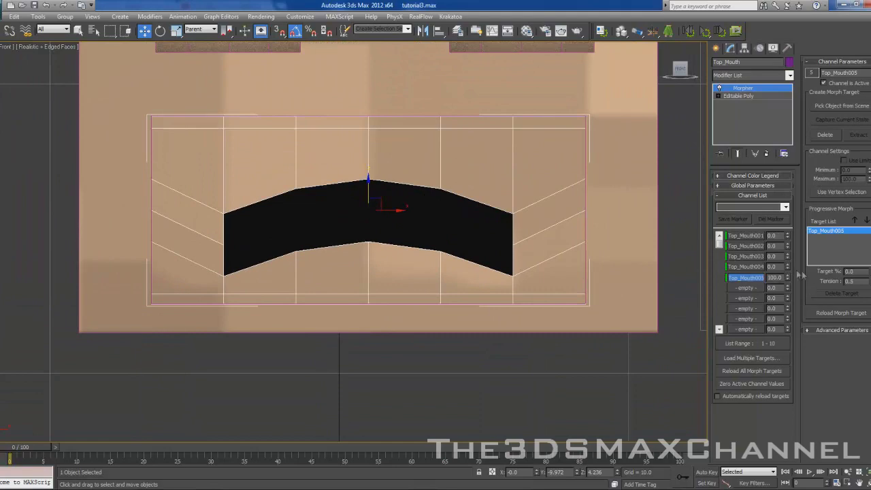
{"action": "left_click_drag", "start_coordinate": [787, 246], "coordinate": [779, 184]}
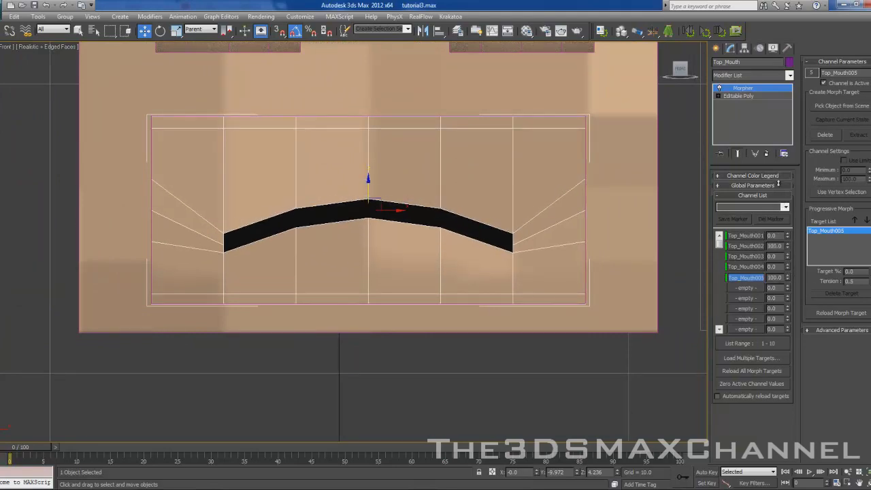
{"action": "key", "text": "F4"}
{"action": "middle_click_drag", "start_coordinate": [403, 205], "coordinate": [414, 237]}
{"action": "scroll", "coordinate": [414, 236], "scroll_direction": "down", "scroll_amount": 4}
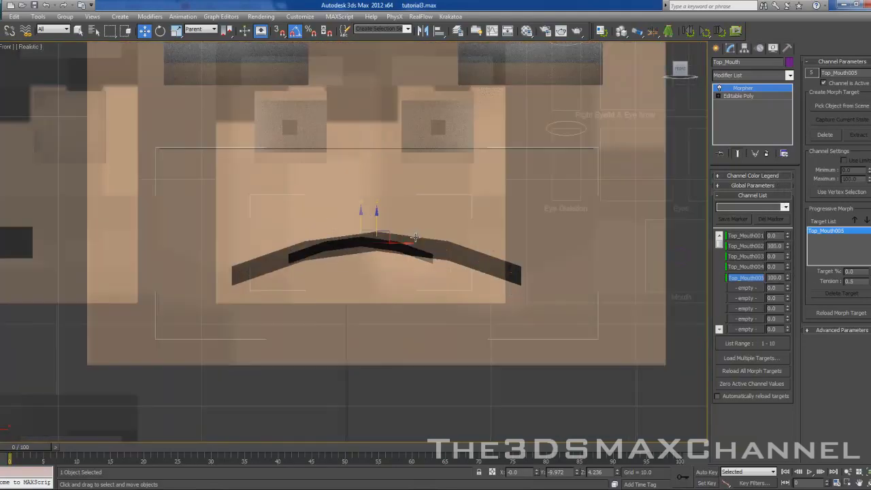
{"action": "scroll", "coordinate": [414, 238], "scroll_direction": "up", "scroll_amount": 5}
Reset the Top_Mouth005 channel to 0 and test the thin mouth with the Top_Mouth001 channel raised to 100.
{"action": "left_click_drag", "start_coordinate": [786, 279], "coordinate": [787, 340]}
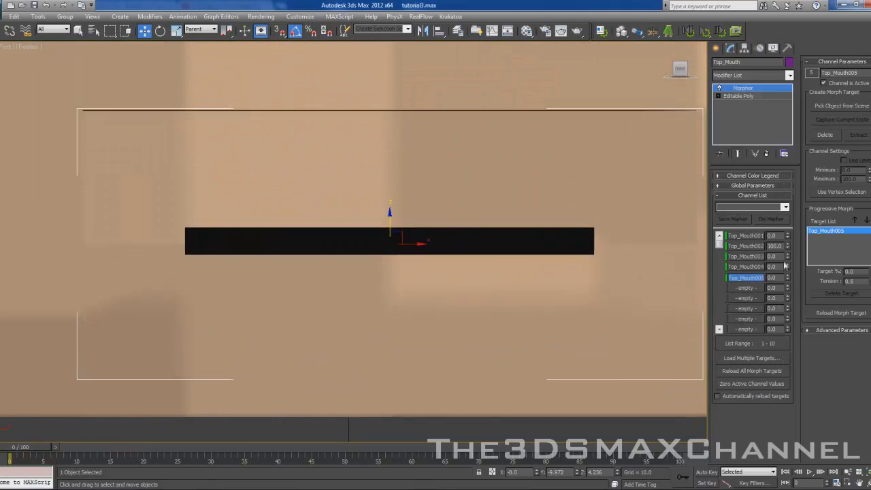
{"action": "left_click_drag", "start_coordinate": [787, 266], "coordinate": [783, 285]}
{"action": "left_click_drag", "start_coordinate": [789, 245], "coordinate": [785, 171]}
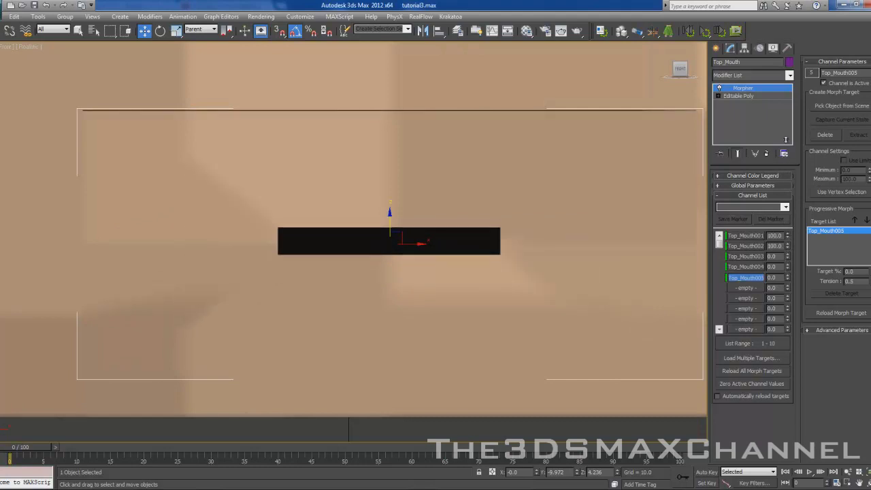
{"action": "scroll", "coordinate": [389, 108], "scroll_direction": "down", "scroll_amount": 5}
{"action": "scroll", "coordinate": [354, 238], "scroll_direction": "up", "scroll_amount": 5}
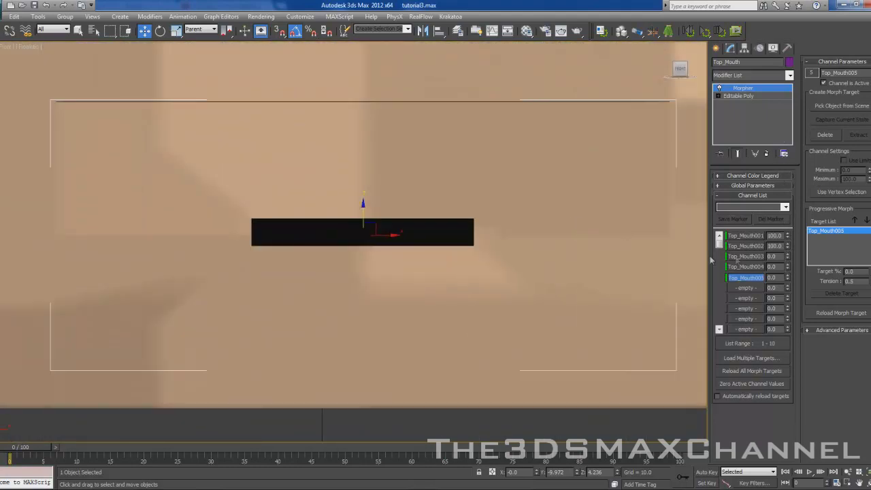
Reset the Top_Mouth001 and Top_Mouth002 morph channels to 0.
{"action": "left_click_drag", "start_coordinate": [788, 241], "coordinate": [781, 297]}
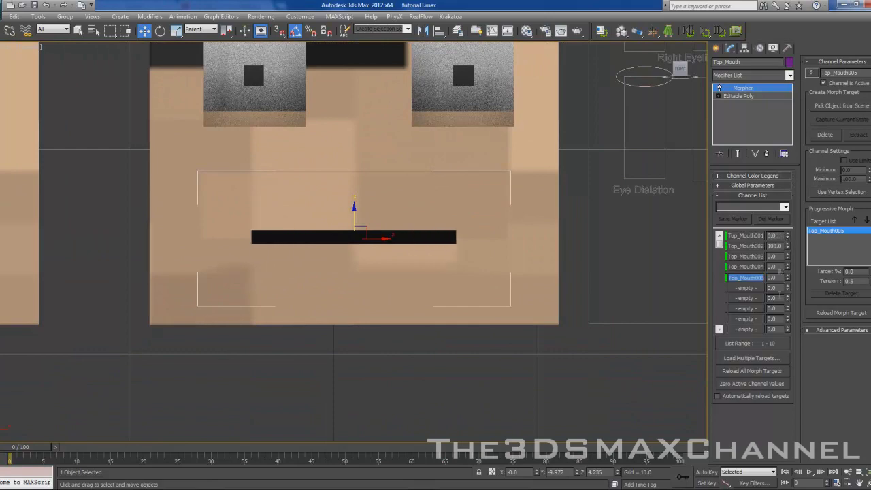
{"action": "left_click_drag", "start_coordinate": [785, 251], "coordinate": [783, 299]}
{"action": "scroll", "coordinate": [477, 266], "scroll_direction": "down", "scroll_amount": 5}
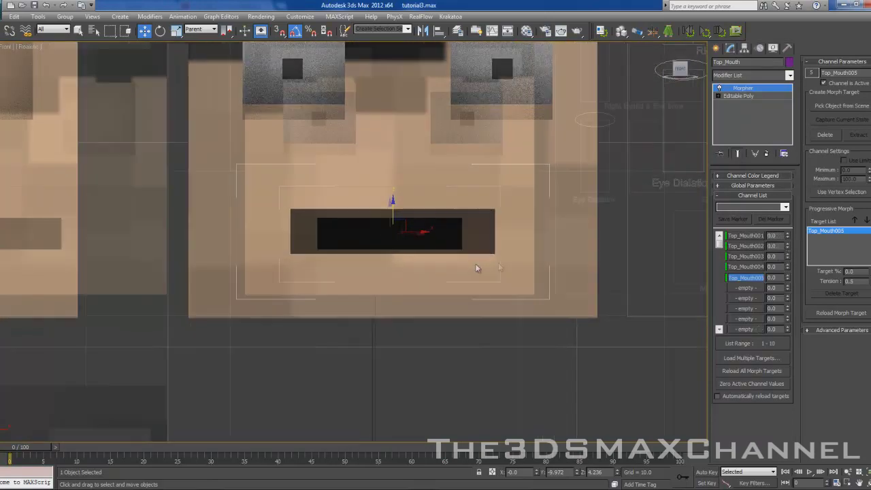
Examine the edge layout around the original head's rectangular mouth opening with edged faces displayed.
{"action": "middle_click_drag", "start_coordinate": [304, 215], "coordinate": [286, 222]}
{"action": "scroll", "coordinate": [341, 225], "scroll_direction": "up", "scroll_amount": 5}
{"action": "middle_click_drag", "start_coordinate": [352, 229], "coordinate": [392, 221]}
{"action": "scroll", "coordinate": [438, 227], "scroll_direction": "up", "scroll_amount": 5}
{"action": "scroll", "coordinate": [392, 221], "scroll_direction": "down", "scroll_amount": 5}
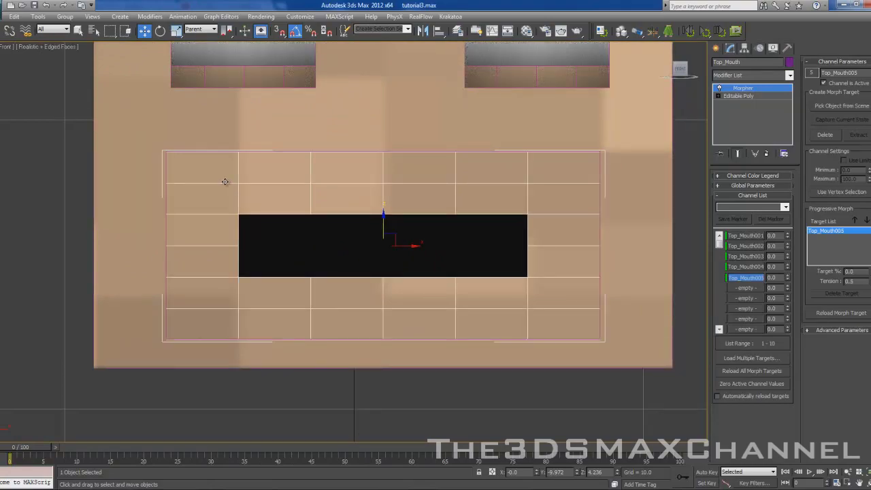
{"action": "scroll", "coordinate": [226, 186], "scroll_direction": "down", "scroll_amount": 1}
{"action": "middle_click_drag", "start_coordinate": [226, 186], "coordinate": [395, 184]}
{"action": "scroll", "coordinate": [109, 187], "scroll_direction": "down", "scroll_amount": 1}
{"action": "middle_click_drag", "start_coordinate": [109, 187], "coordinate": [446, 215]}
{"action": "scroll", "coordinate": [483, 182], "scroll_direction": "down", "scroll_amount": 2}
{"action": "scroll", "coordinate": [209, 200], "scroll_direction": "up", "scroll_amount": 1}
{"action": "scroll", "coordinate": [209, 199], "scroll_direction": "up", "scroll_amount": 6}
{"action": "scroll", "coordinate": [486, 218], "scroll_direction": "down", "scroll_amount": 4}
{"action": "scroll", "coordinate": [381, 216], "scroll_direction": "up", "scroll_amount": 6}
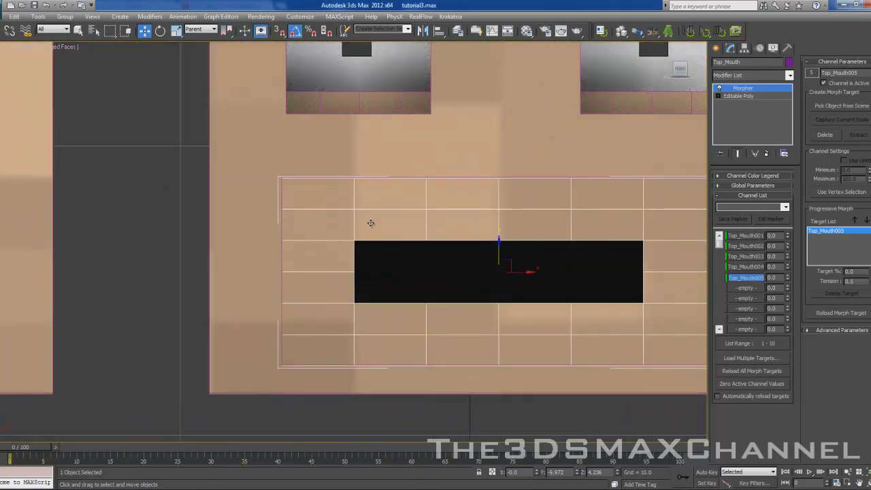
{"action": "middle_click_drag", "start_coordinate": [371, 223], "coordinate": [207, 220]}
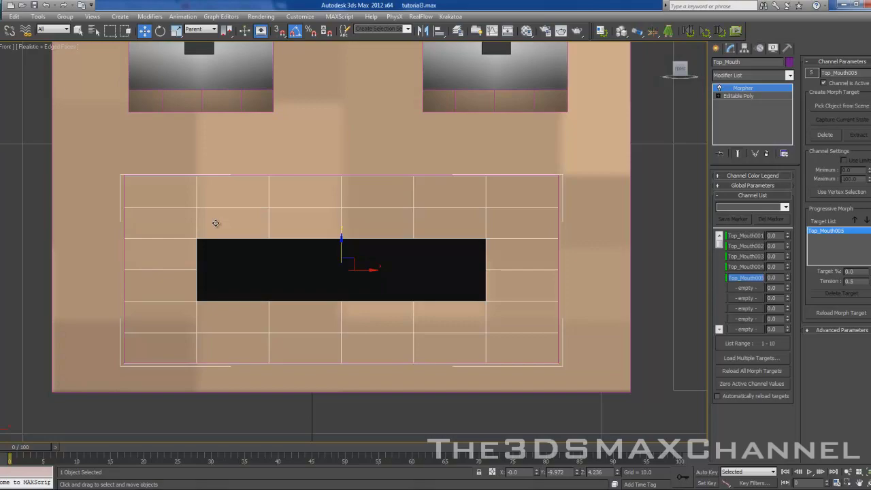
Examine the original head's mouth mesh, the neighbouring reshaped heads and the facial control layout beside them.
{"action": "scroll", "coordinate": [216, 223], "scroll_direction": "up", "scroll_amount": 2}
{"action": "scroll", "coordinate": [317, 197], "scroll_direction": "down", "scroll_amount": 5}
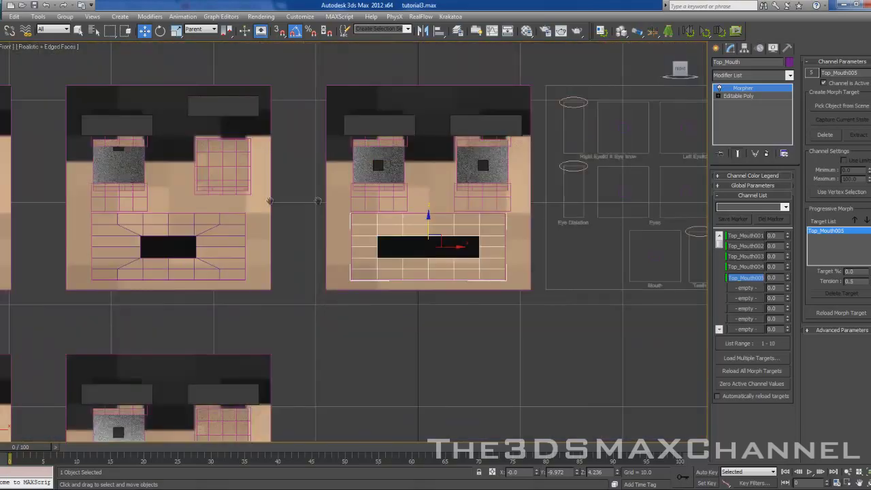
{"action": "scroll", "coordinate": [409, 188], "scroll_direction": "up", "scroll_amount": 5}
{"action": "scroll", "coordinate": [393, 211], "scroll_direction": "up", "scroll_amount": 3}
{"action": "middle_click_drag", "start_coordinate": [326, 244], "coordinate": [497, 290]}
{"action": "middle_click_drag", "start_coordinate": [418, 257], "coordinate": [175, 235]}
{"action": "mouse_move", "coordinate": [292, 237]}
{"action": "middle_mouse_down"}
{"action": "mouse_move", "coordinate": [390, 233]}
{"action": "mouse_move", "coordinate": [266, 232]}
{"action": "middle_mouse_up"}
{"action": "middle_click_drag", "start_coordinate": [443, 212], "coordinate": [2, 190]}
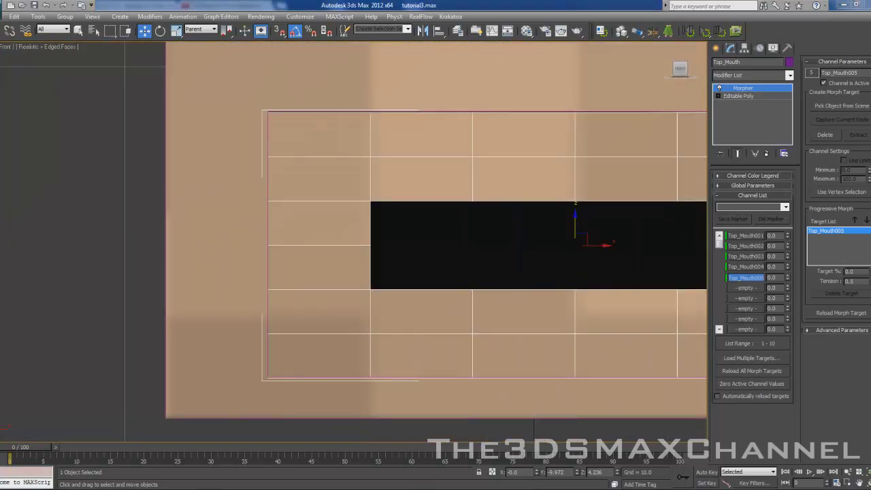
{"action": "middle_click_drag", "start_coordinate": [479, 189], "coordinate": [302, 166]}
{"action": "scroll", "coordinate": [303, 166], "scroll_direction": "down", "scroll_amount": 4}
{"action": "middle_click_drag", "start_coordinate": [423, 196], "coordinate": [272, 220]}
{"action": "scroll", "coordinate": [489, 201], "scroll_direction": "up", "scroll_amount": 1}
{"action": "scroll", "coordinate": [369, 211], "scroll_direction": "down", "scroll_amount": 3}
{"action": "scroll", "coordinate": [362, 222], "scroll_direction": "up", "scroll_amount": 2}
{"action": "scroll", "coordinate": [503, 203], "scroll_direction": "down", "scroll_amount": 3}
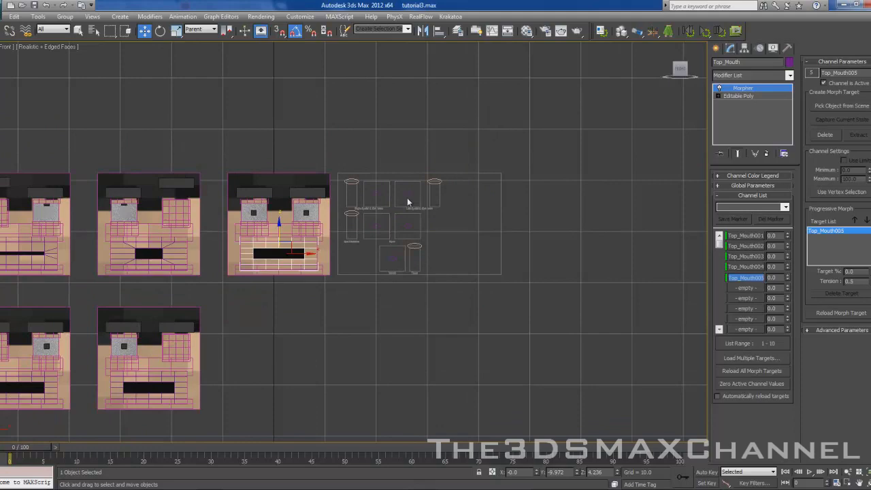
{"action": "scroll", "coordinate": [334, 195], "scroll_direction": "up", "scroll_amount": 3}
{"action": "mouse_move", "coordinate": [412, 199]}
{"action": "middle_mouse_down"}
{"action": "mouse_move", "coordinate": [370, 198]}
{"action": "mouse_move", "coordinate": [401, 198]}
{"action": "middle_mouse_up"}
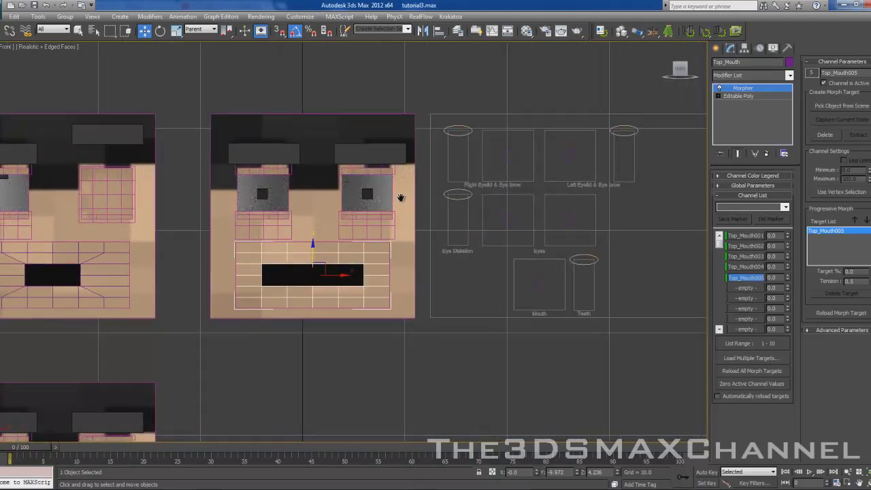
{"action": "middle_click_drag", "start_coordinate": [368, 195], "coordinate": [459, 196]}
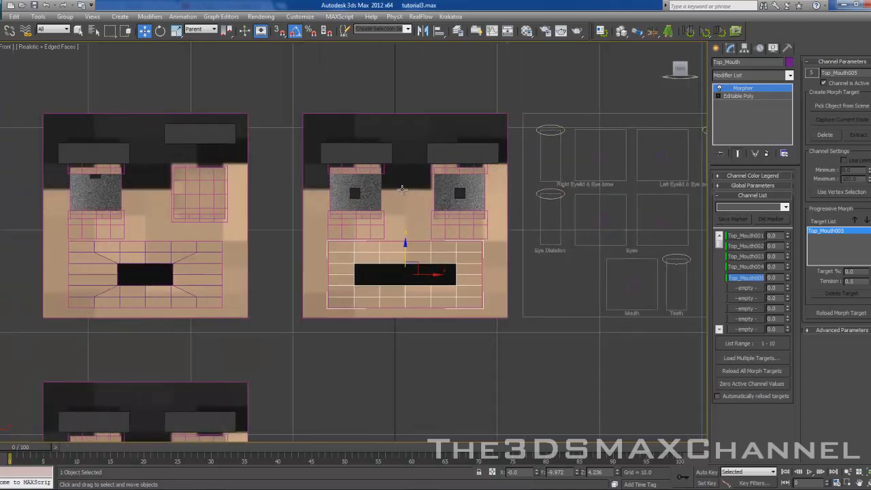
{"action": "scroll", "coordinate": [380, 191], "scroll_direction": "up", "scroll_amount": 2}
{"action": "scroll", "coordinate": [343, 171], "scroll_direction": "down", "scroll_amount": 2}
Select the original head together with its facial parts, and clear the selection.
{"action": "left_click_drag", "start_coordinate": [516, 374], "coordinate": [515, 373]}
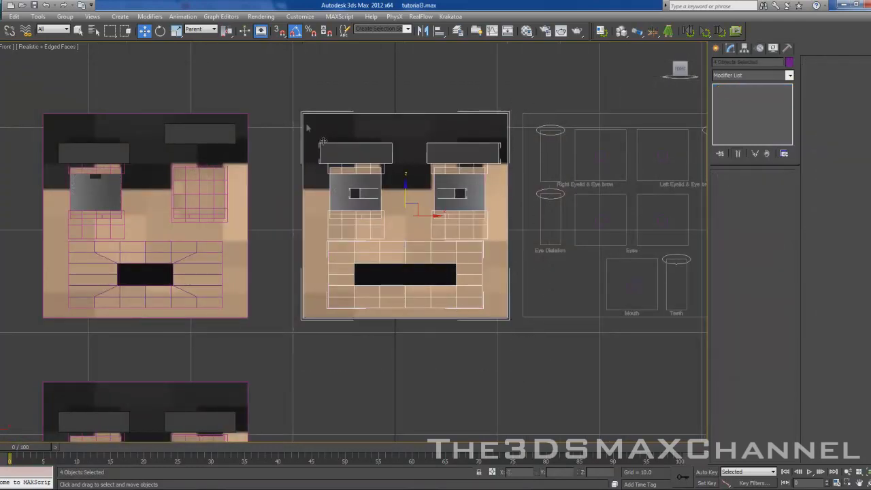
{"action": "left_click", "coordinate": [290, 89]}
{"action": "scroll", "coordinate": [304, 98], "scroll_direction": "down", "scroll_amount": 5}
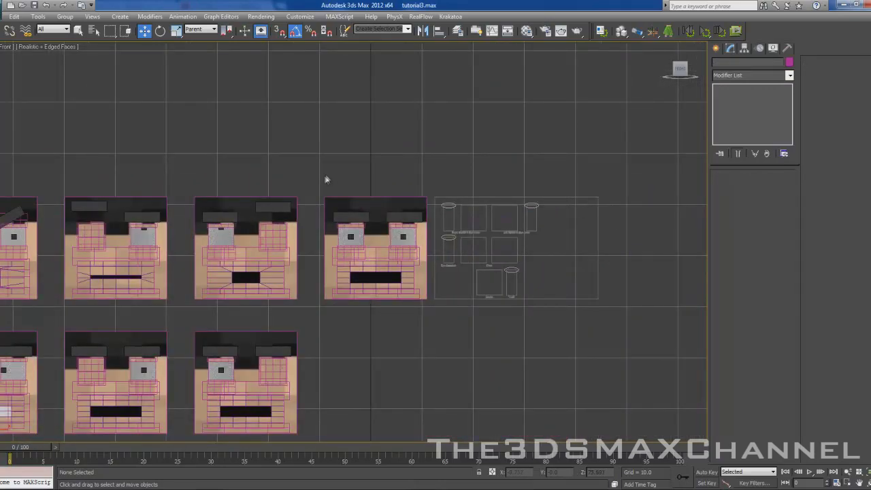
{"action": "left_click_drag", "start_coordinate": [427, 354], "coordinate": [427, 355]}
{"action": "left_click", "coordinate": [342, 146]}
{"action": "scroll", "coordinate": [306, 148], "scroll_direction": "up", "scroll_amount": 5}
{"action": "scroll", "coordinate": [275, 147], "scroll_direction": "down", "scroll_amount": 5}
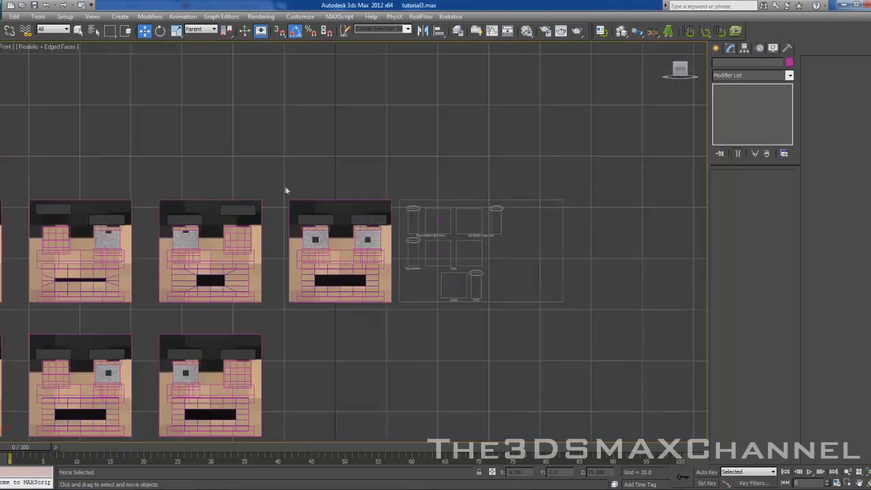
{"action": "scroll", "coordinate": [343, 161], "scroll_direction": "down", "scroll_amount": 5}
{"action": "scroll", "coordinate": [368, 157], "scroll_direction": "up", "scroll_amount": 5}
{"action": "scroll", "coordinate": [328, 191], "scroll_direction": "up", "scroll_amount": 2}
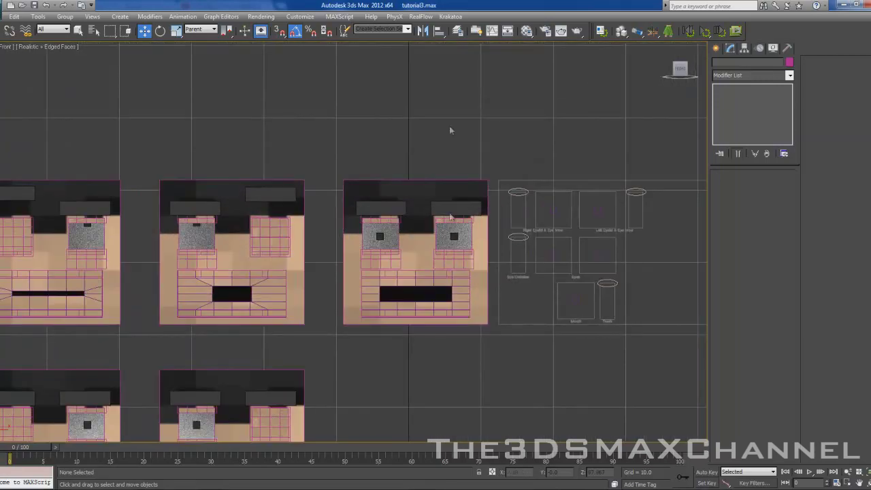